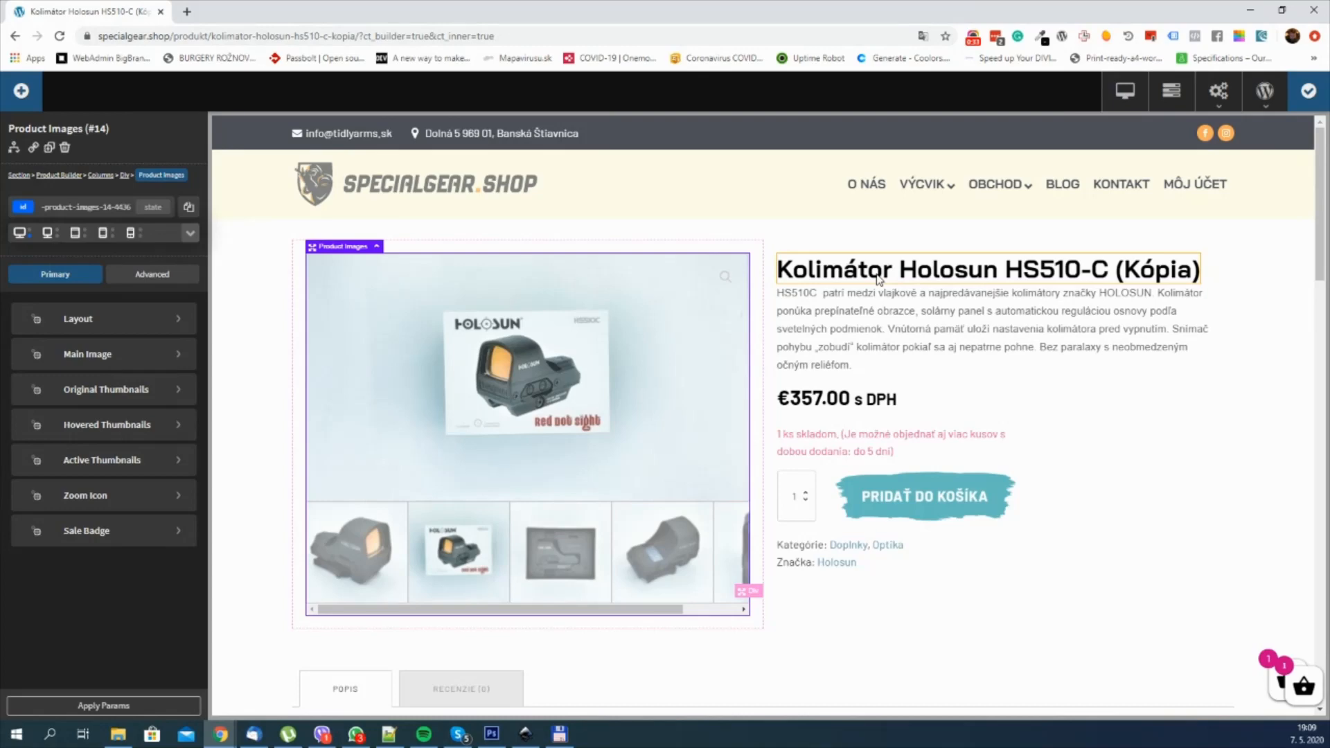
# Step: Look through the product page from the product images and description down to the related products, selecting the Related Products element
pyautogui.scroll(-15, 982, 332)
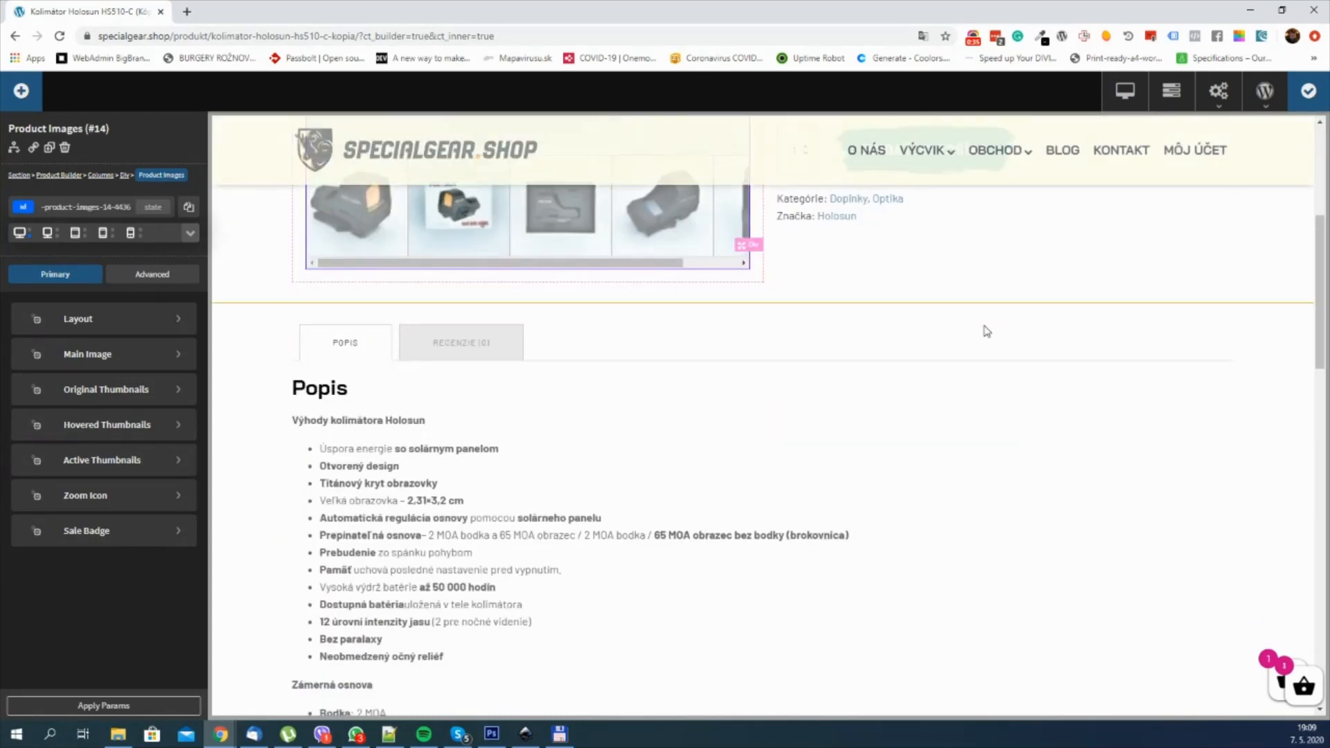
pyautogui.scroll(-4, 983, 336)
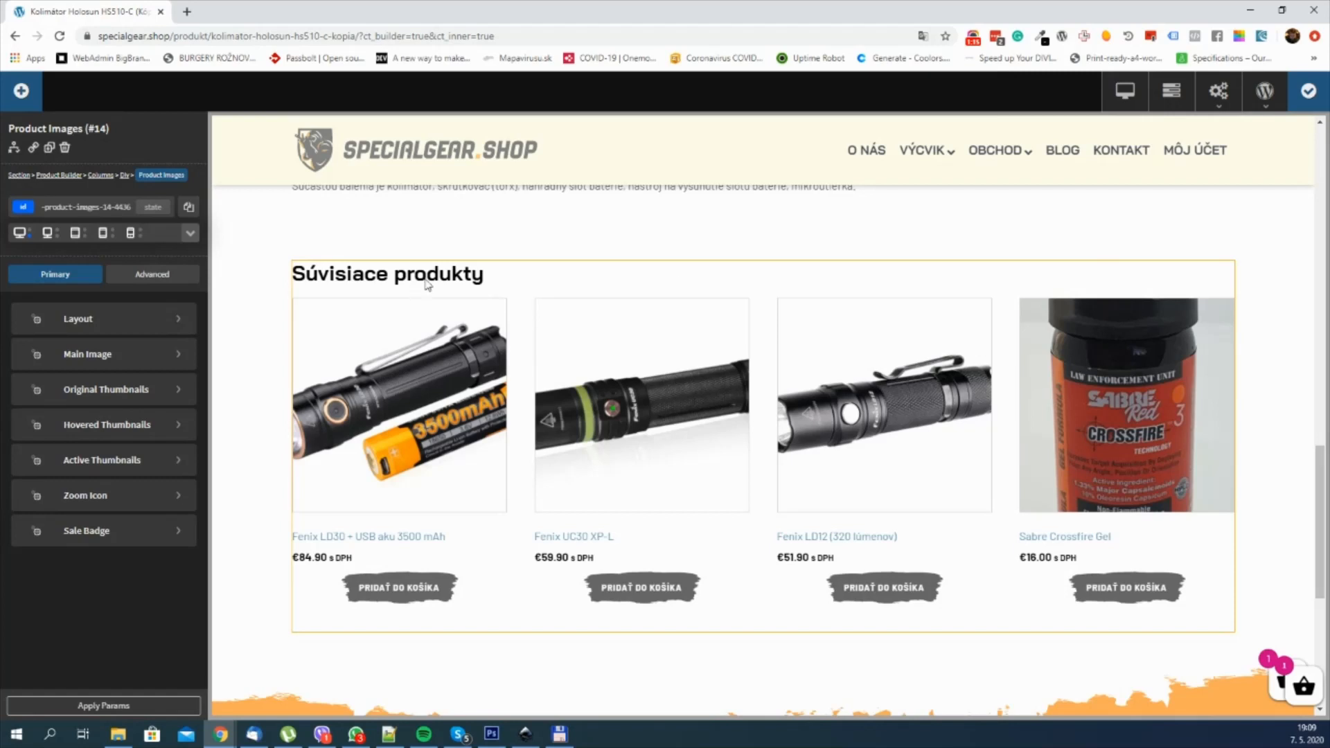
pyautogui.click(536, 281)
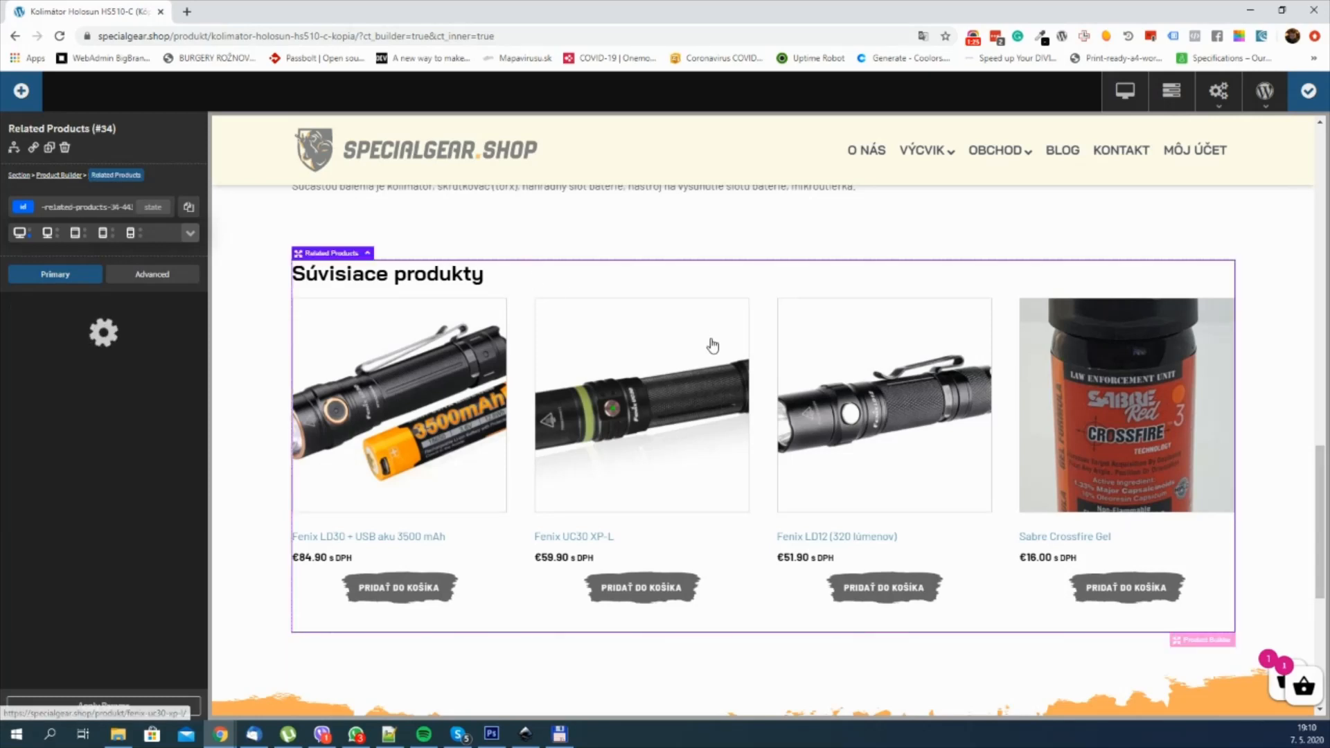
pyautogui.scroll(10, 499, 333)
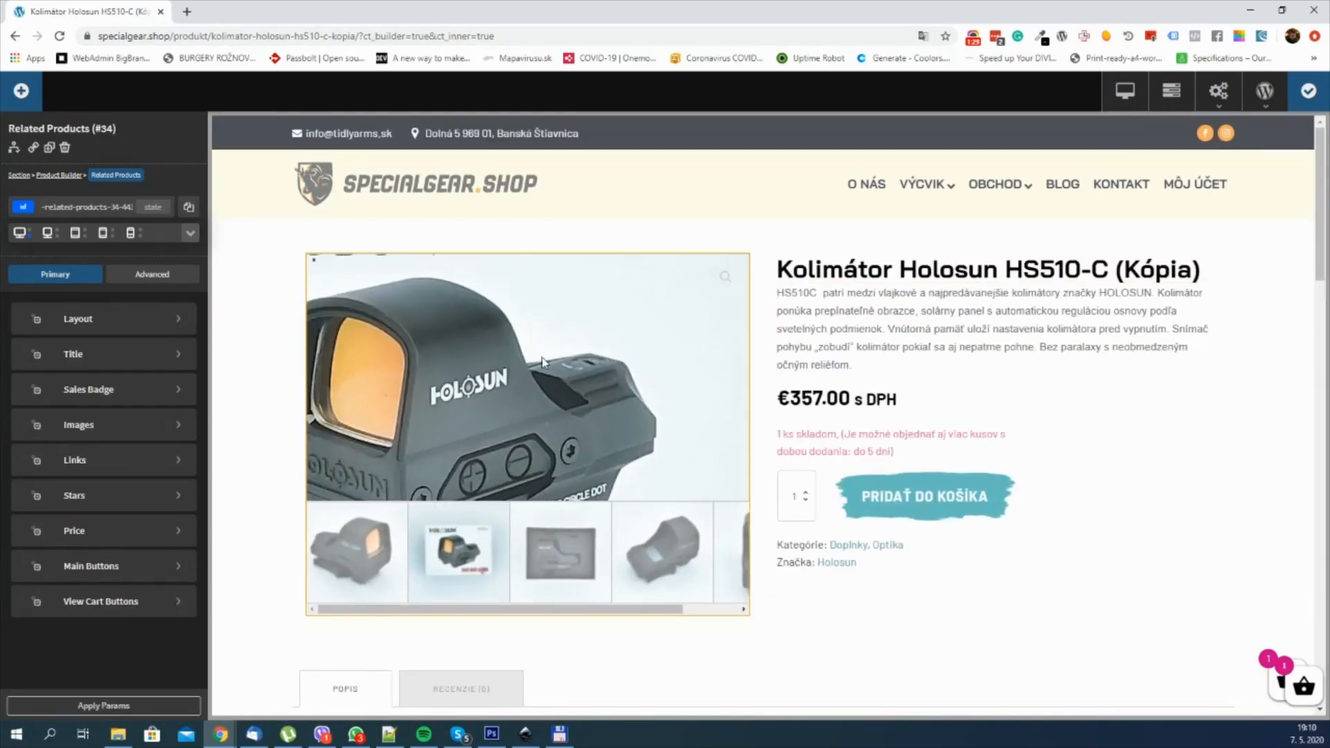
pyautogui.scroll(-8, 928, 357)
pyautogui.scroll(8, 935, 363)
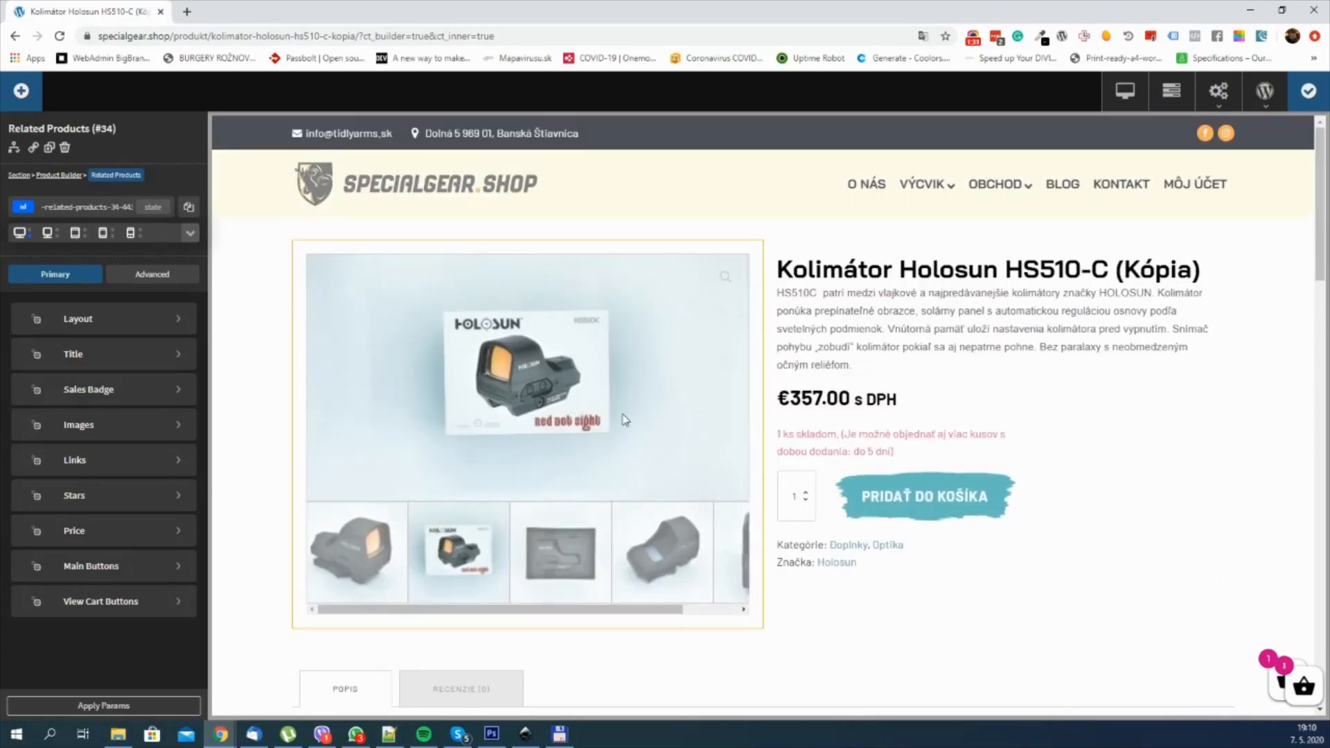
pyautogui.scroll(-10, 859, 341)
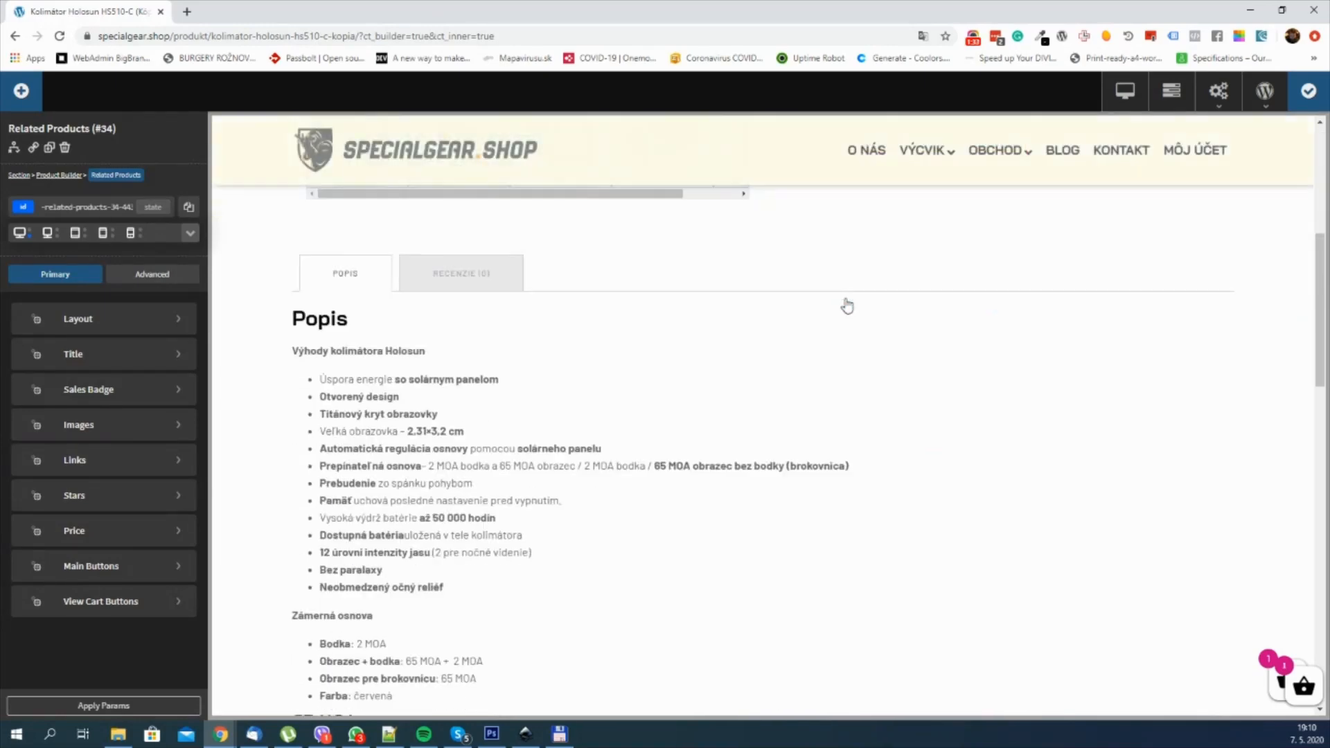
pyautogui.scroll(-7, 848, 309)
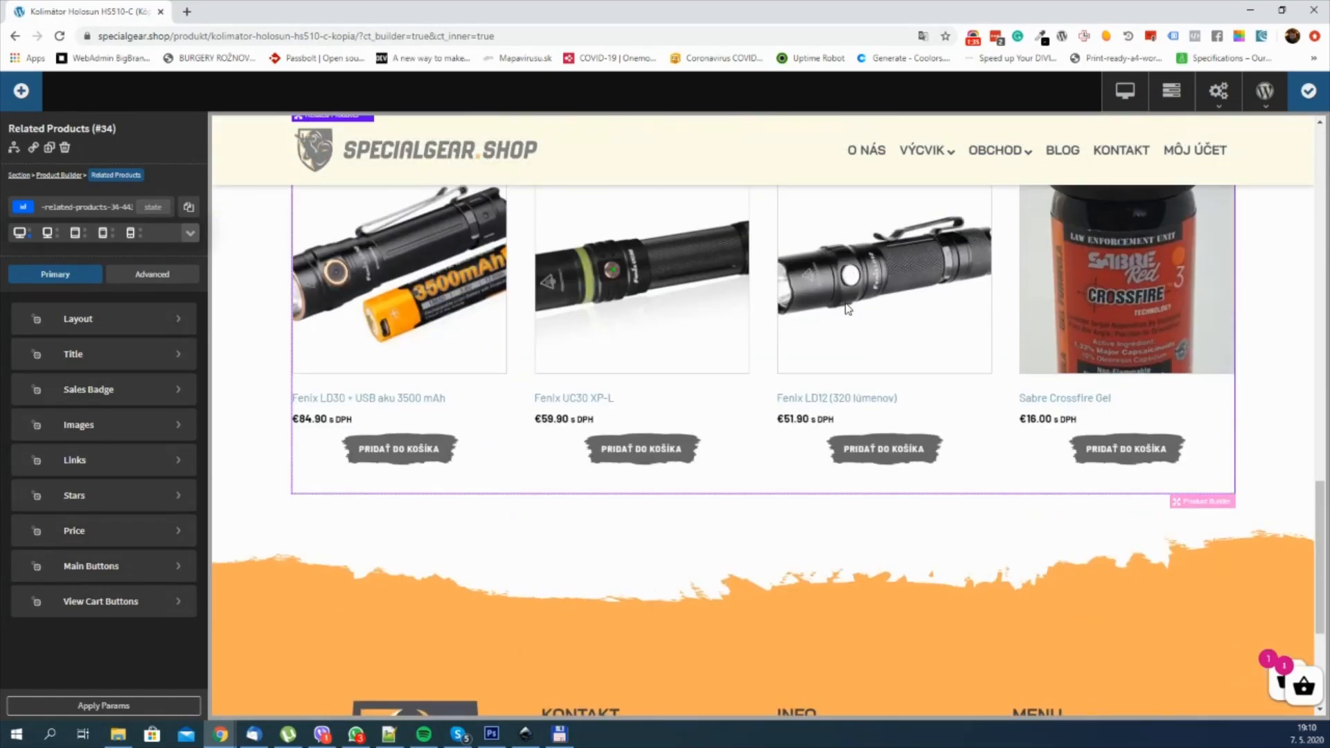
pyautogui.scroll(3, 848, 309)
pyautogui.scroll(-1, 848, 309)
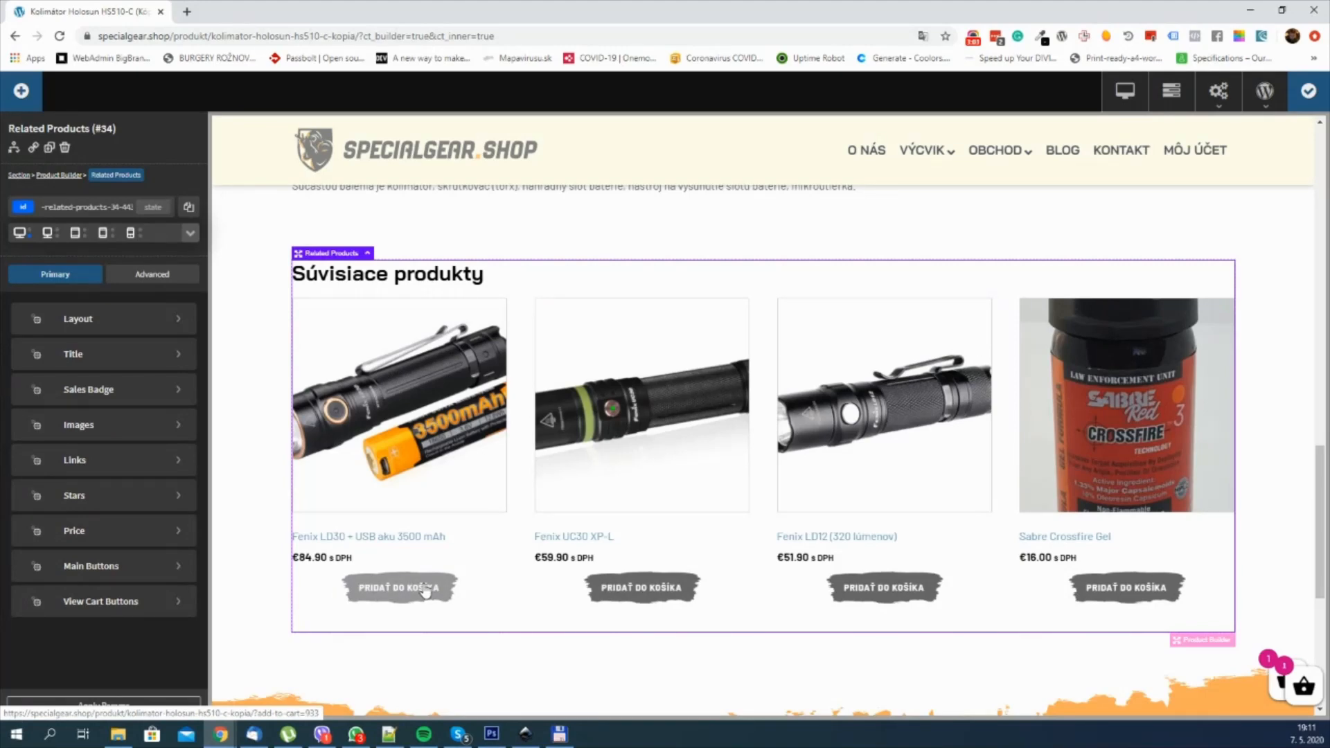
pyautogui.scroll(4, 829, 404)
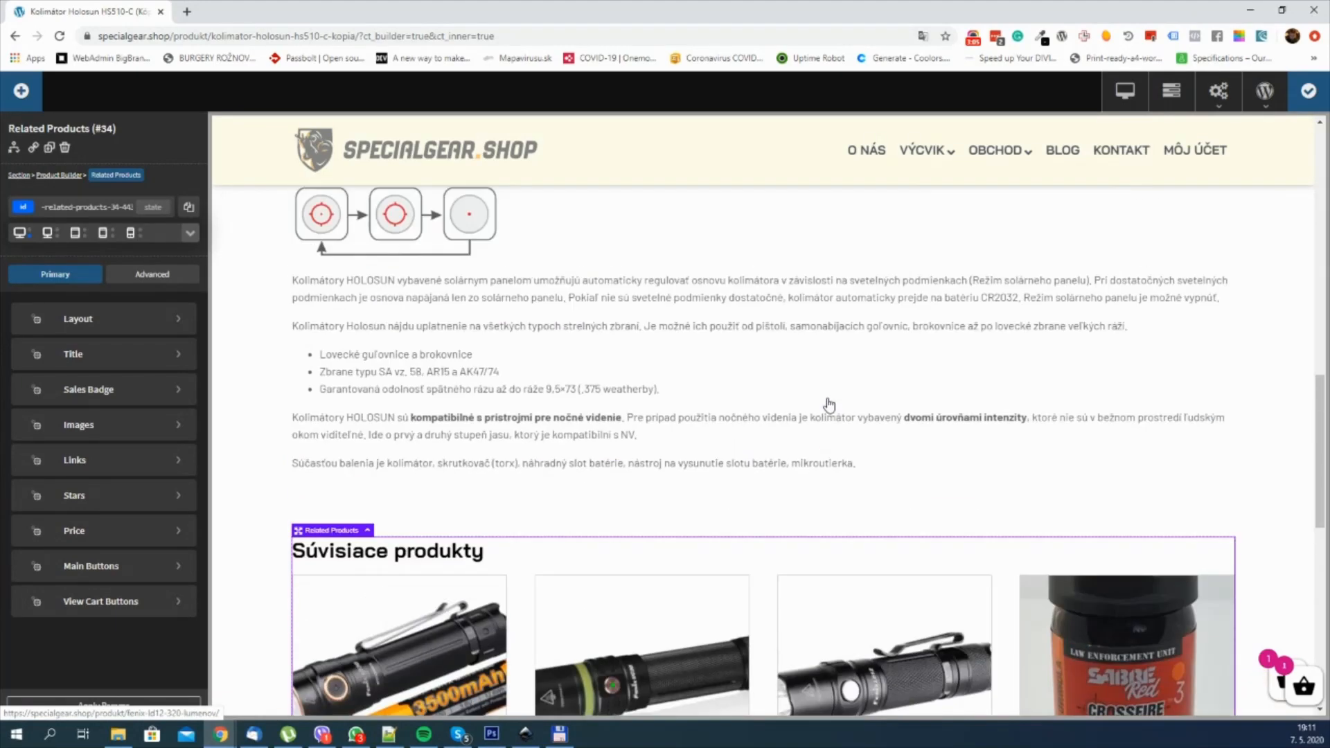
pyautogui.scroll(-5, 830, 407)
pyautogui.scroll(1, 830, 407)
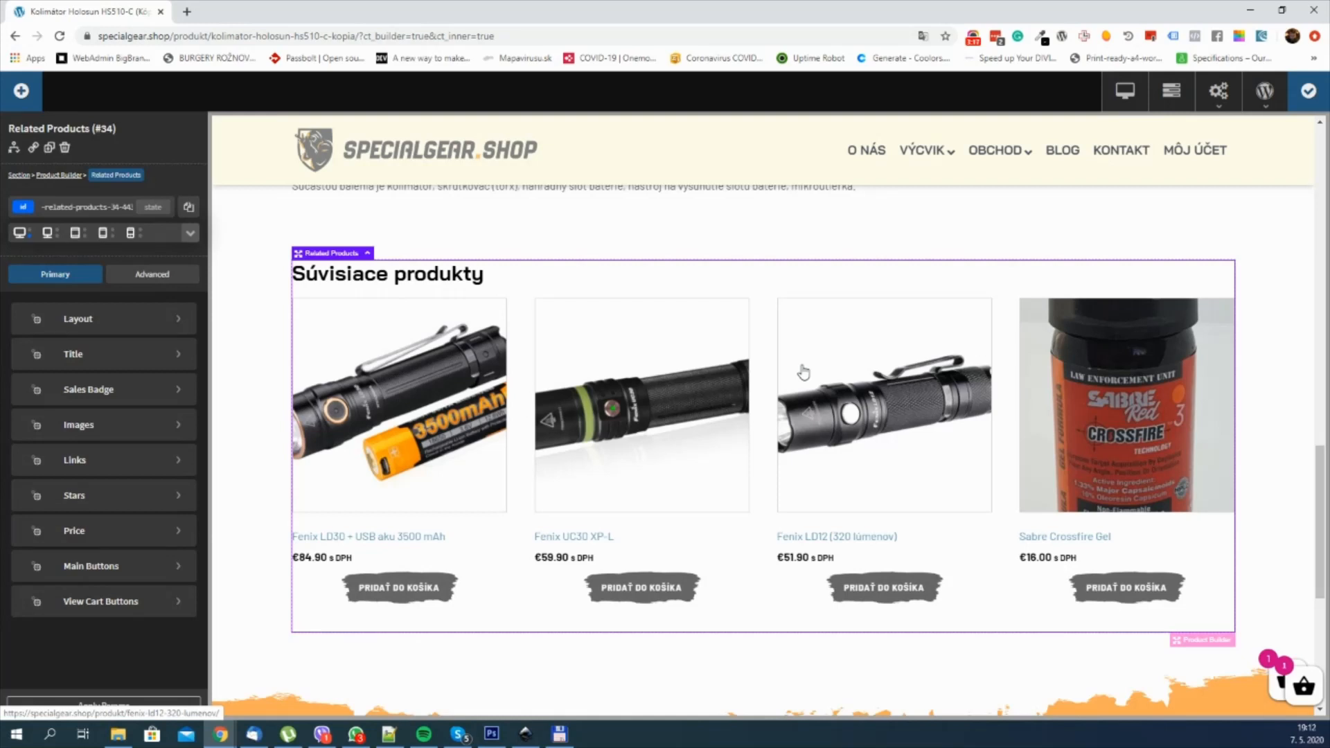
pyautogui.scroll(2, 797, 365)
pyautogui.scroll(-3, 1101, 280)
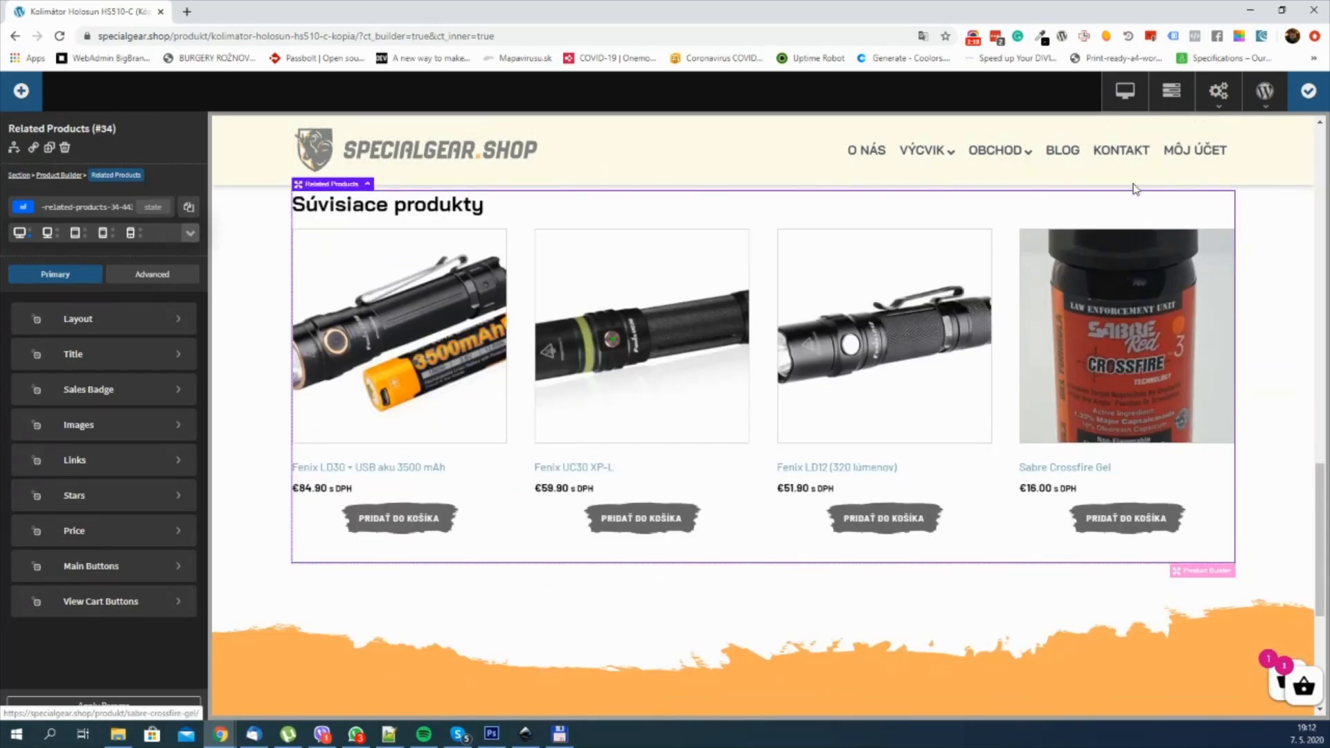
# Step: Show the page structure, collapse the related products section, and add a new empty section below it
pyautogui.click(1169, 92)
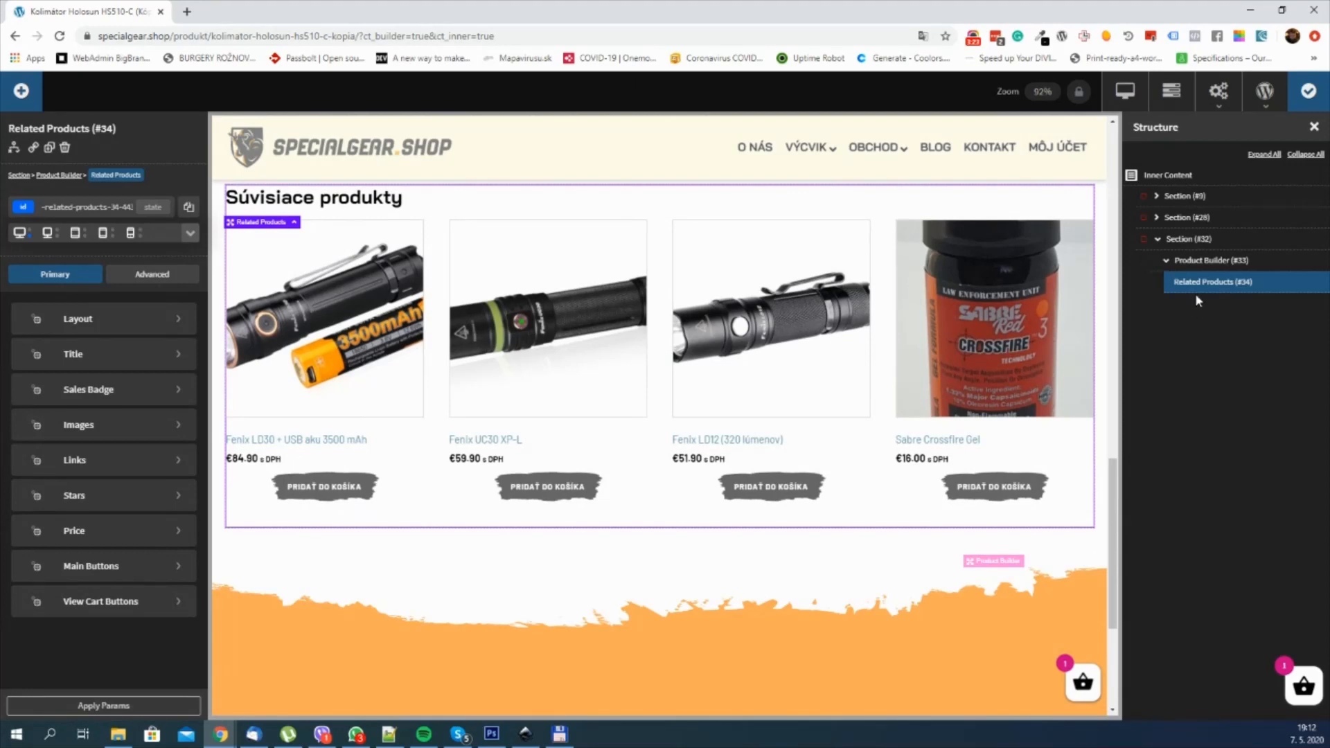
pyautogui.scroll(1, 767, 318)
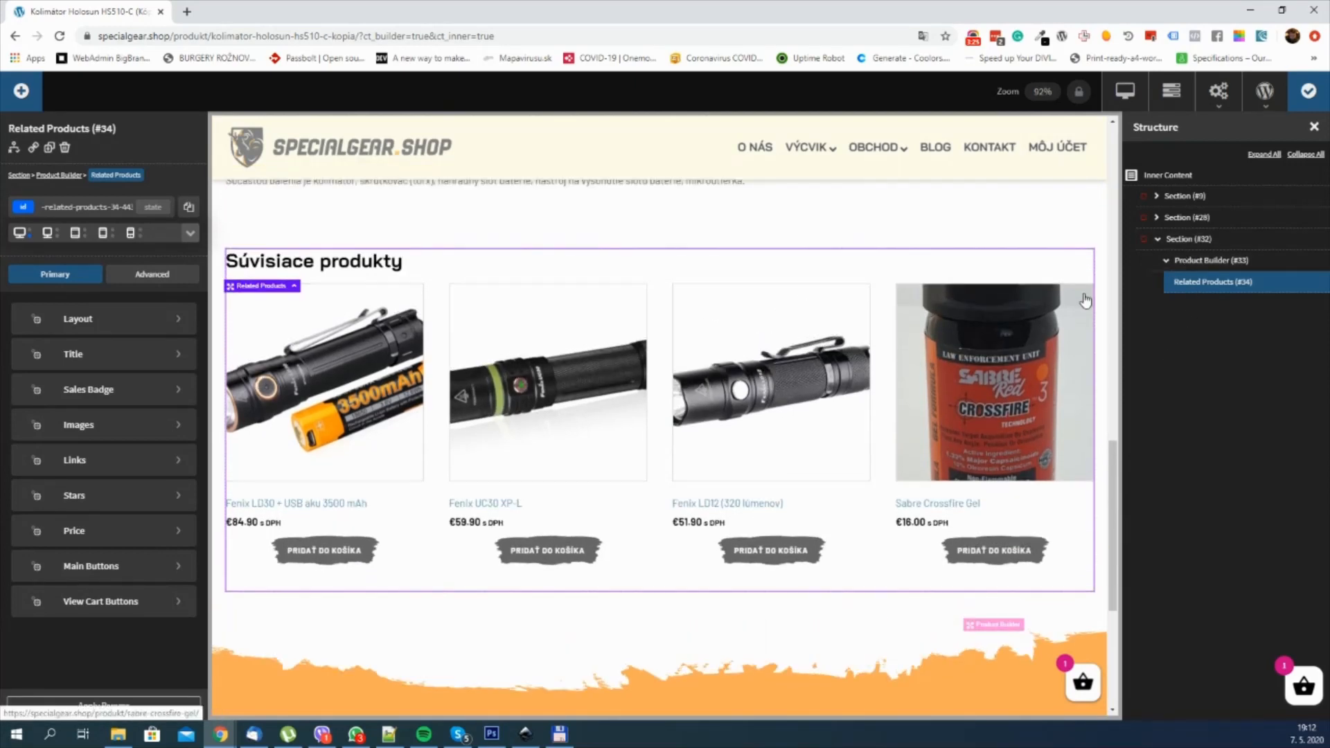
pyautogui.click(1192, 244)
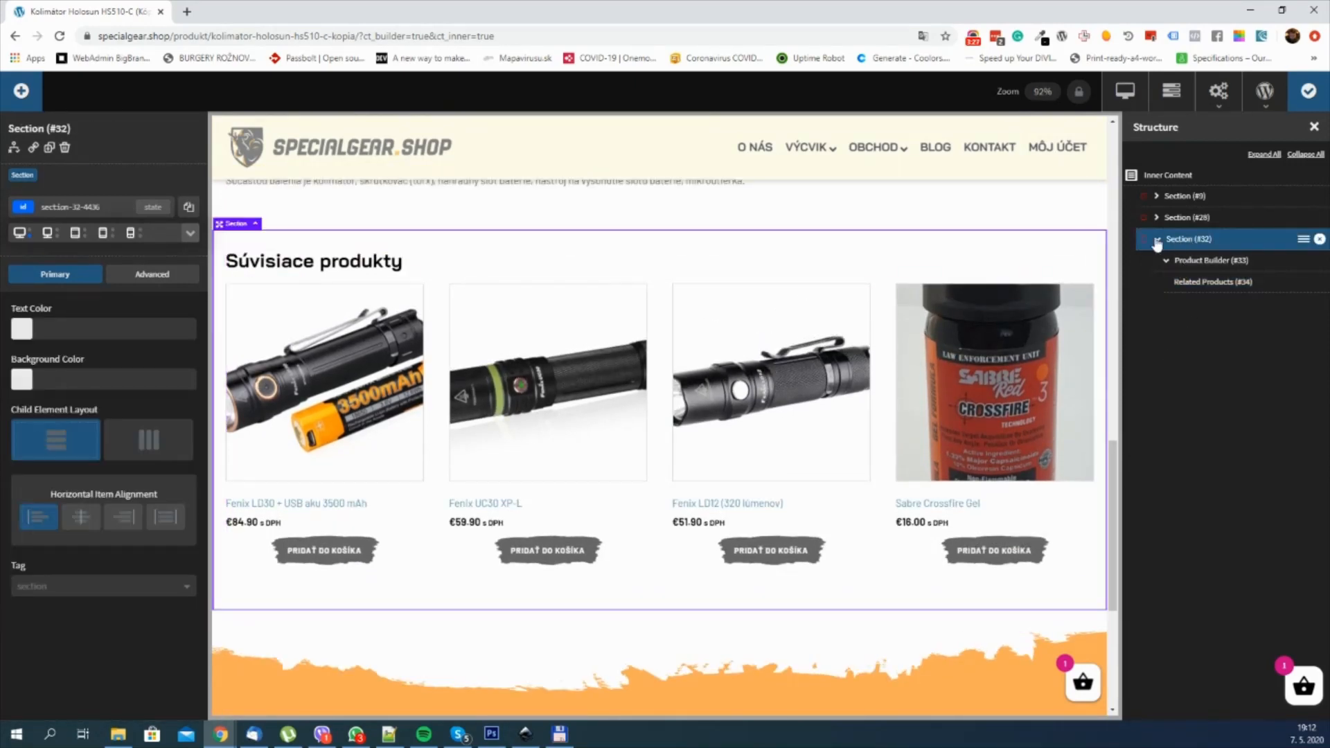
pyautogui.click(1158, 239)
pyautogui.click(22, 92)
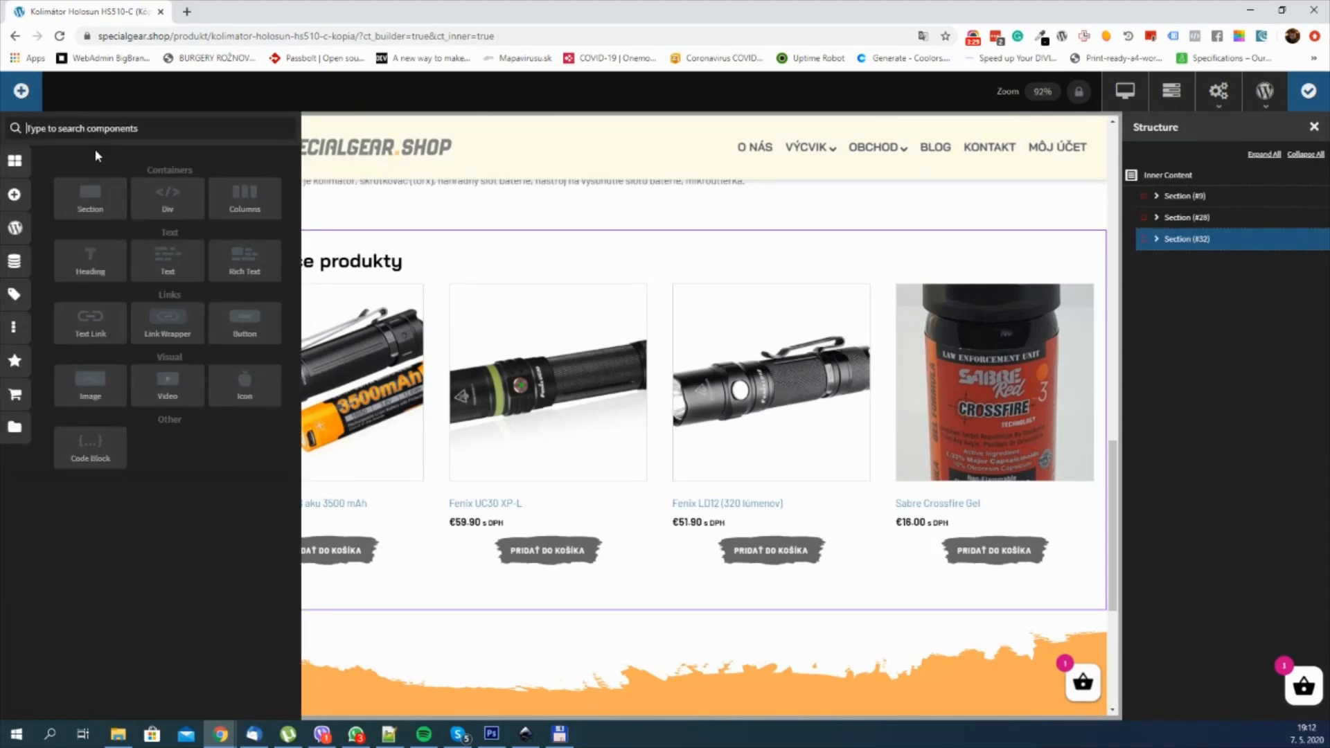
pyautogui.click(82, 189)
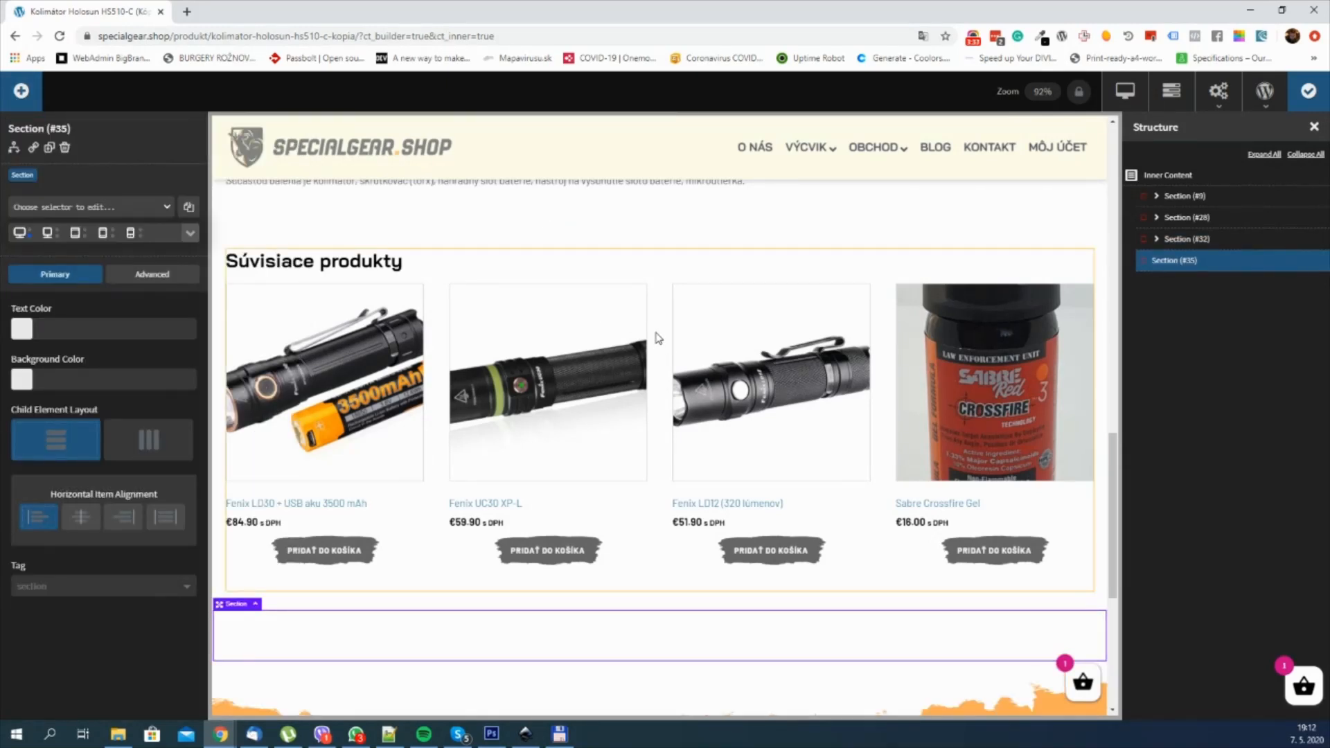
# Step: Search the components for "rep" and add a Repeater inside the new section
pyautogui.scroll(-2, 658, 343)
pyautogui.scroll(-1, 660, 351)
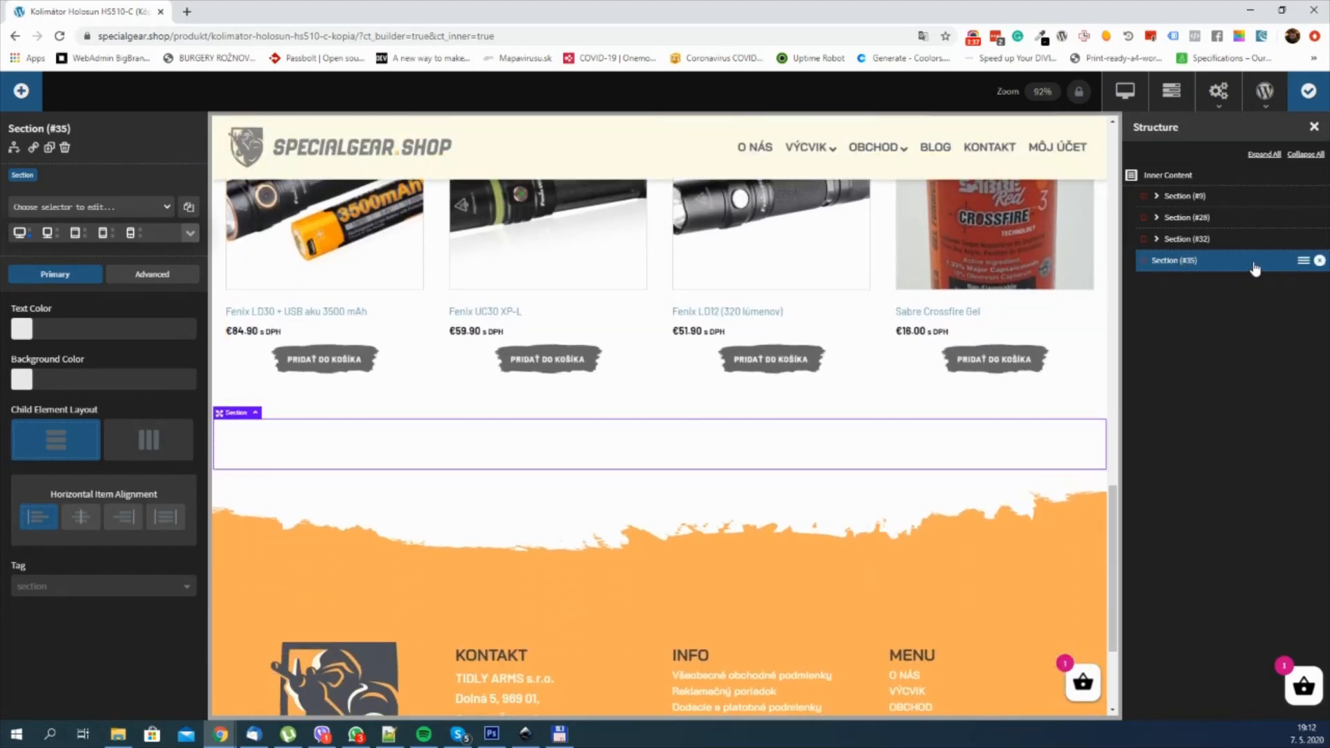
pyautogui.click(21, 92)
pyautogui.write('re')
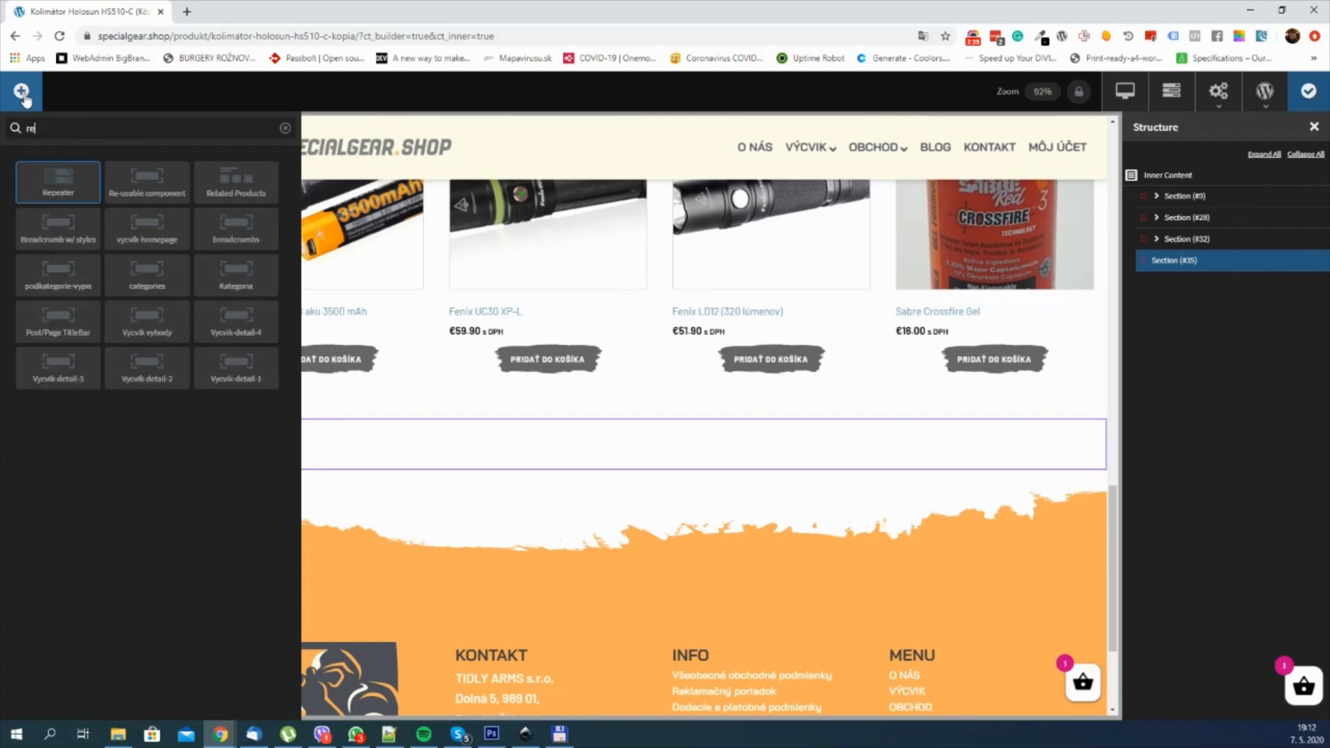
pyautogui.write('p')
pyautogui.click(45, 173)
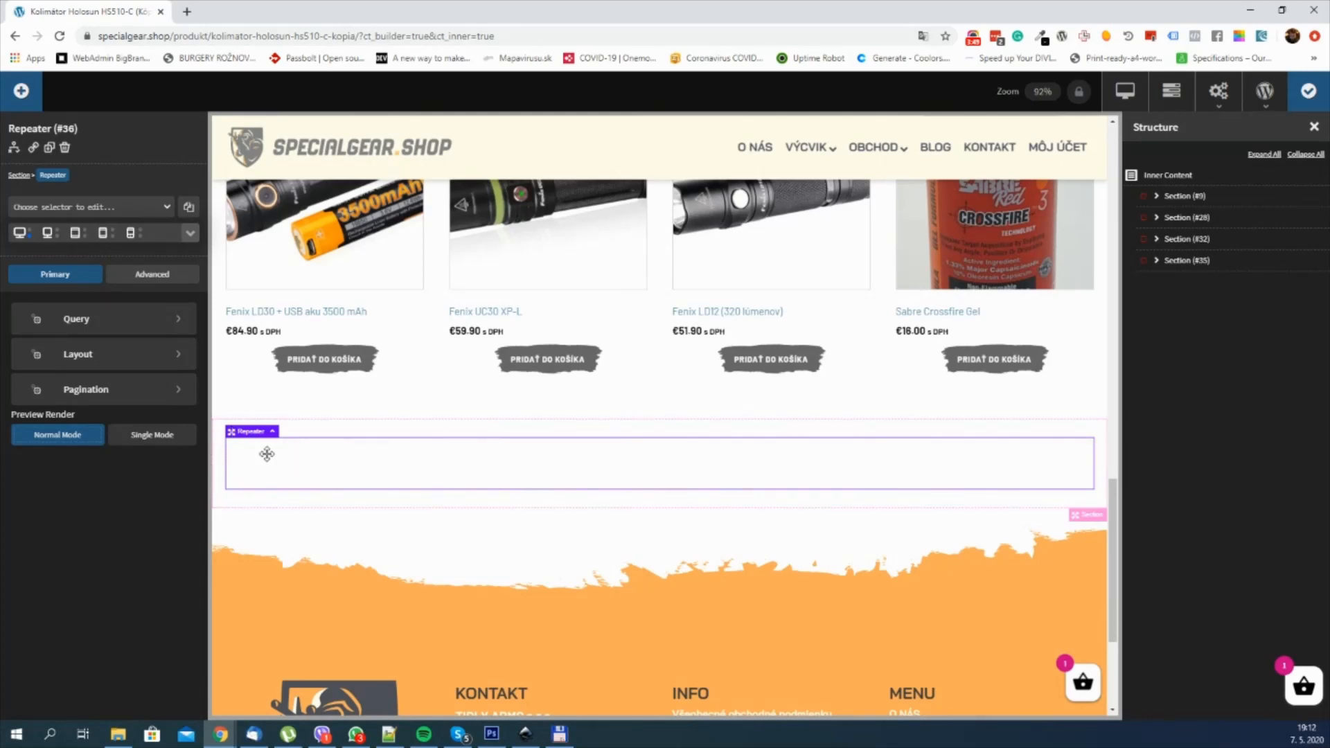
# Step: Expand the new section and its Repeater in the structure and view the settings of the inner Div
pyautogui.click(1158, 262)
pyautogui.click(1168, 284)
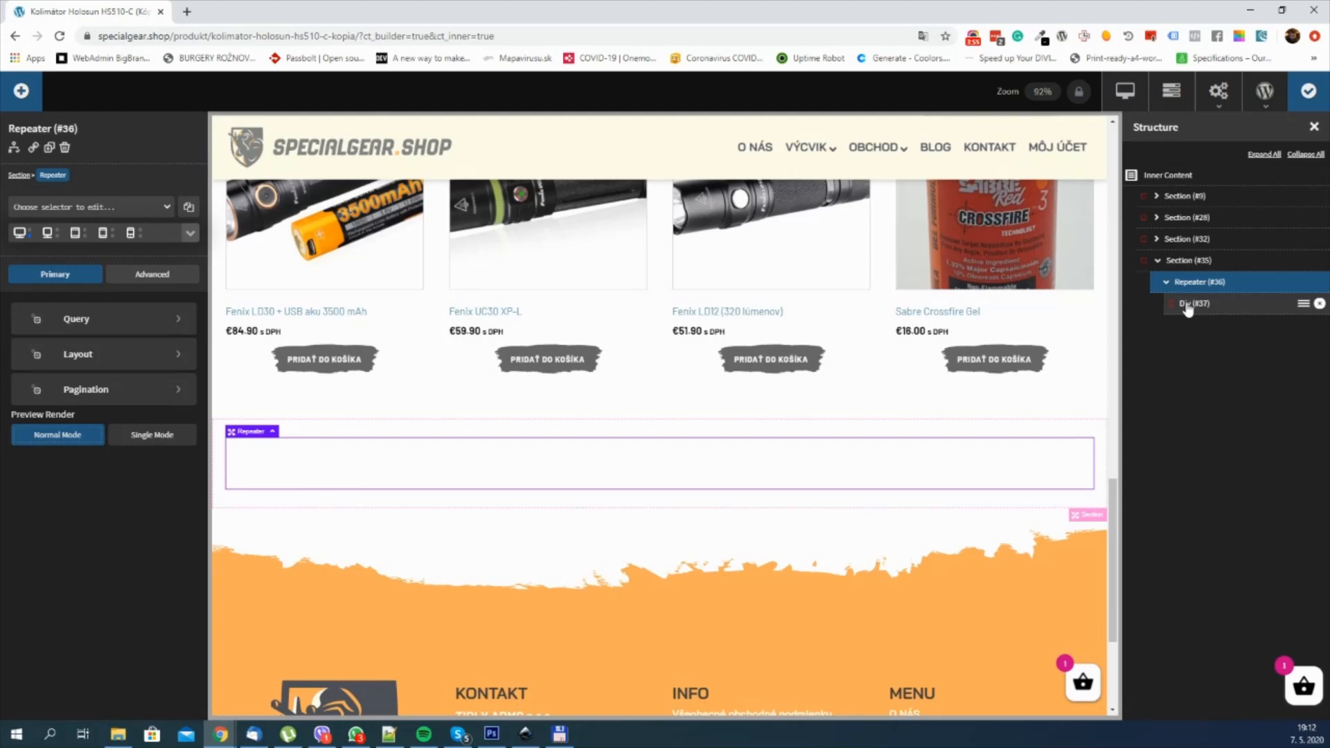
pyautogui.click(1204, 305)
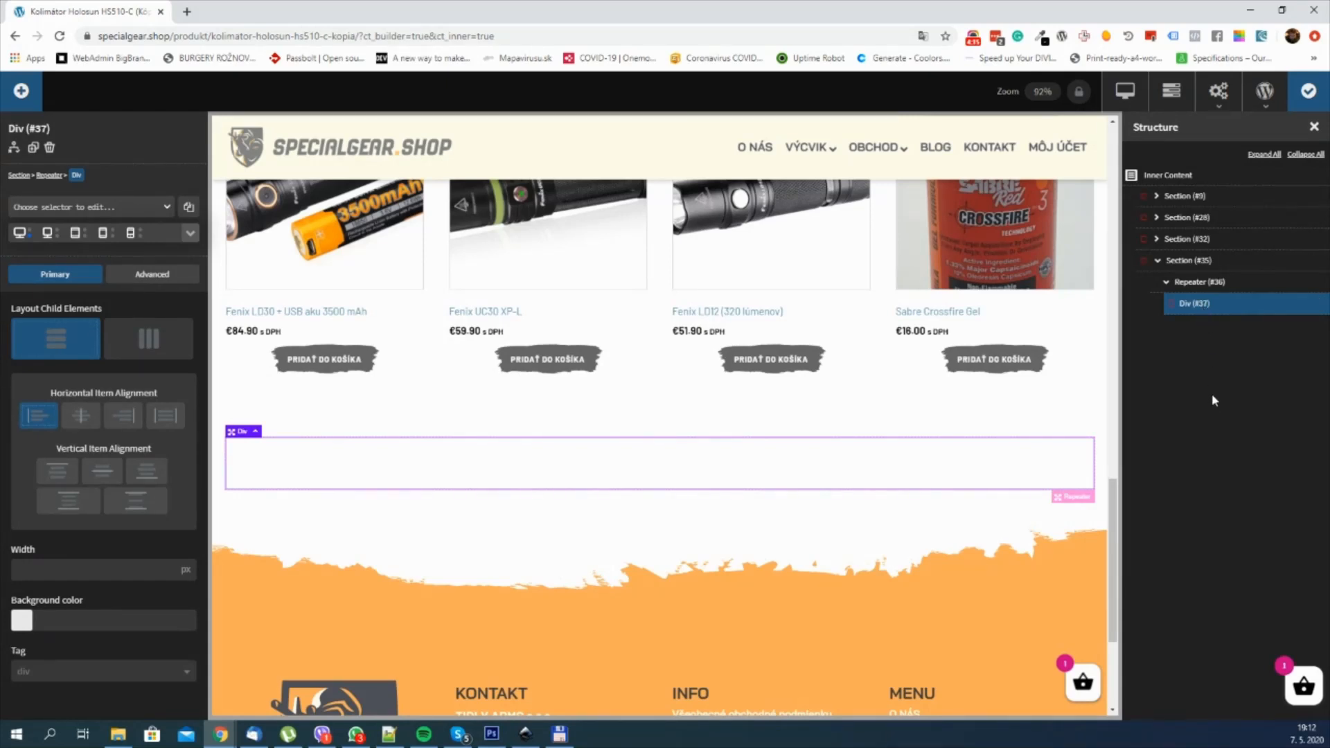
# Step: Switch the Repeater's WP Query to custom and set its post type to product
pyautogui.click(1200, 282)
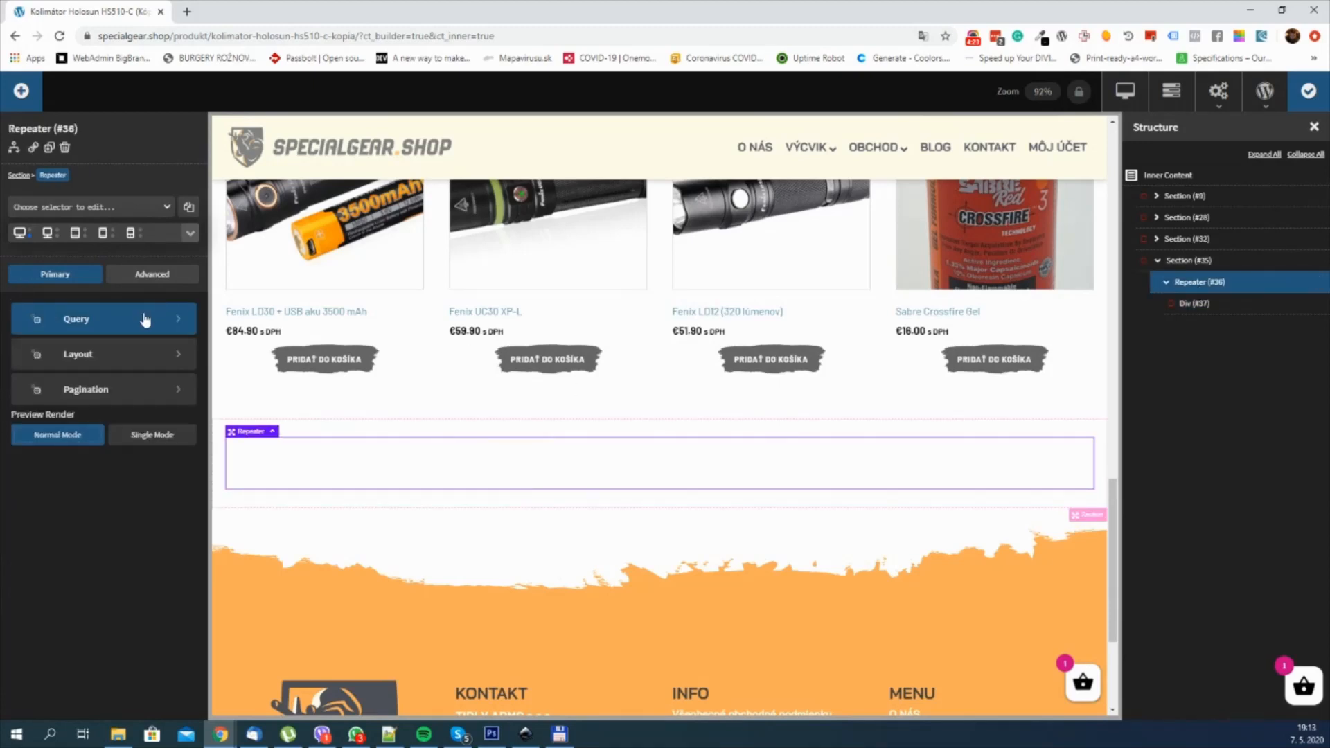
pyautogui.click(125, 329)
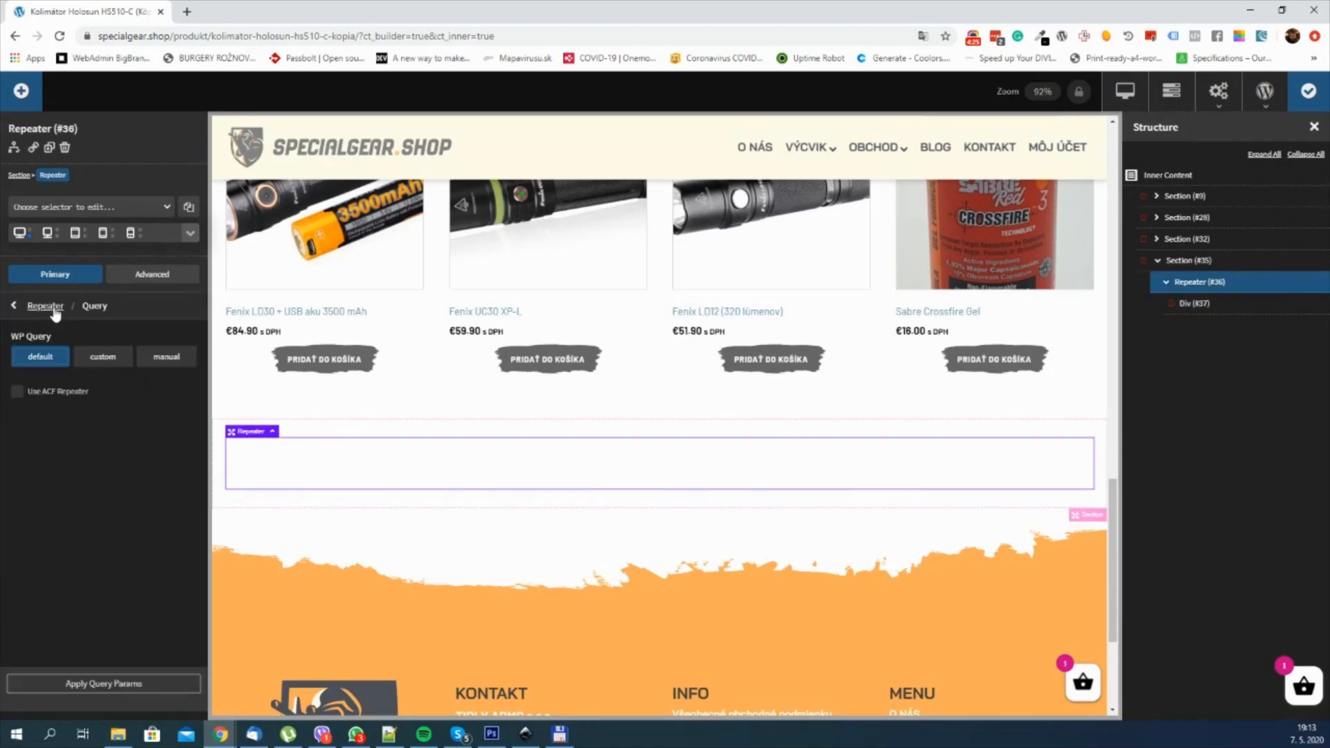
pyautogui.click(101, 357)
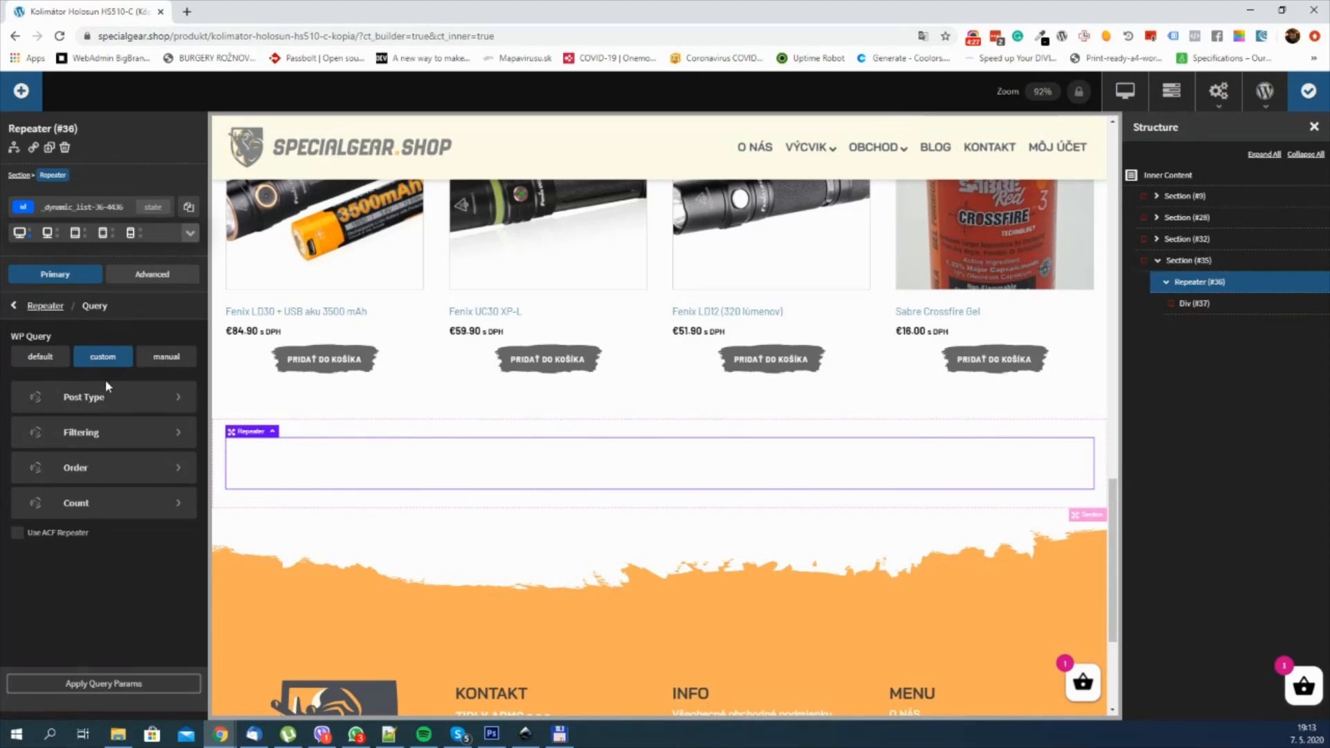
pyautogui.click(109, 392)
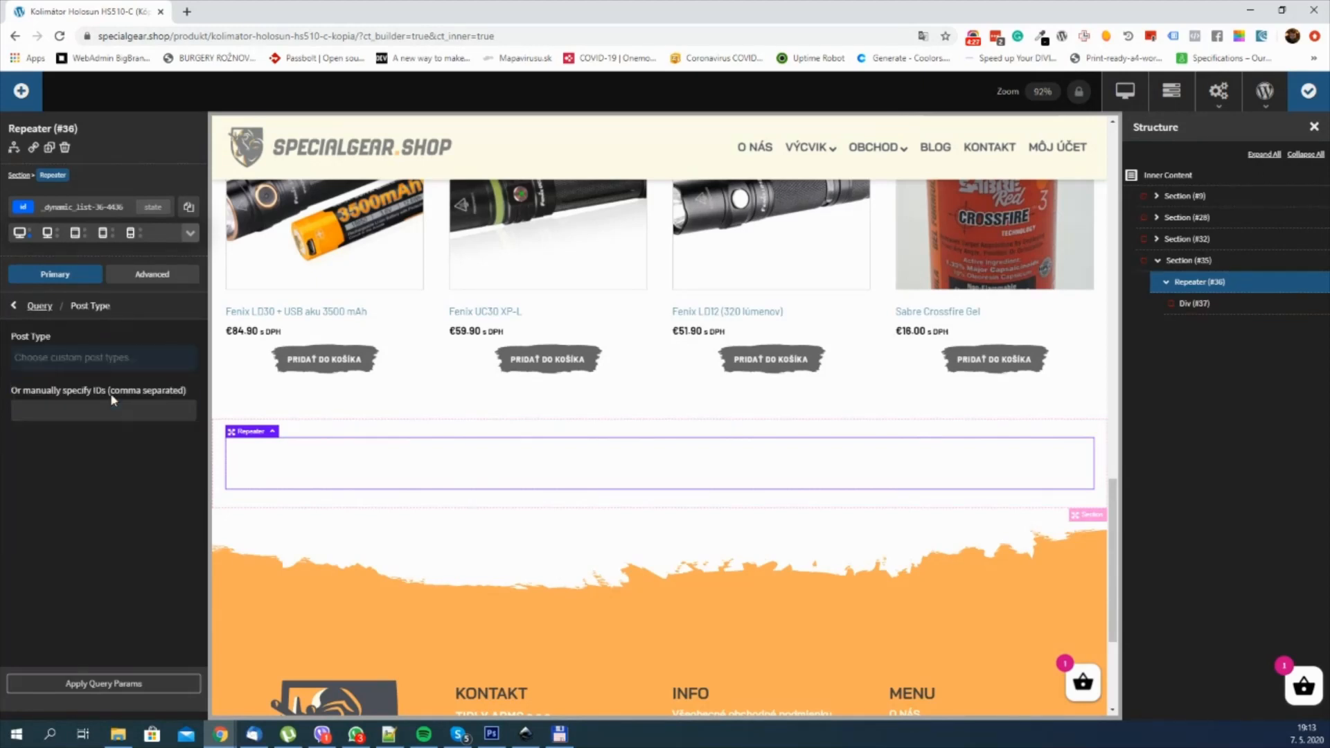
pyautogui.click(108, 357)
pyautogui.scroll(-2, 125, 444)
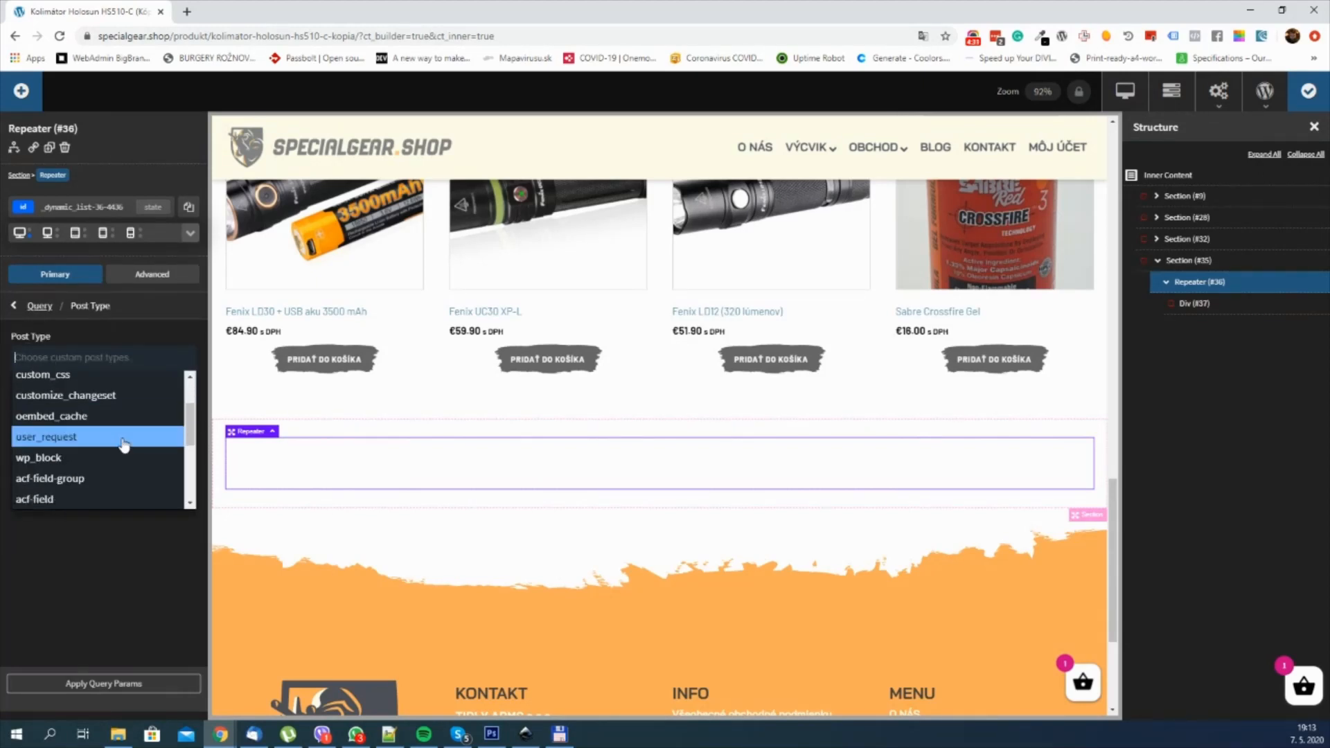
pyautogui.scroll(-3, 124, 445)
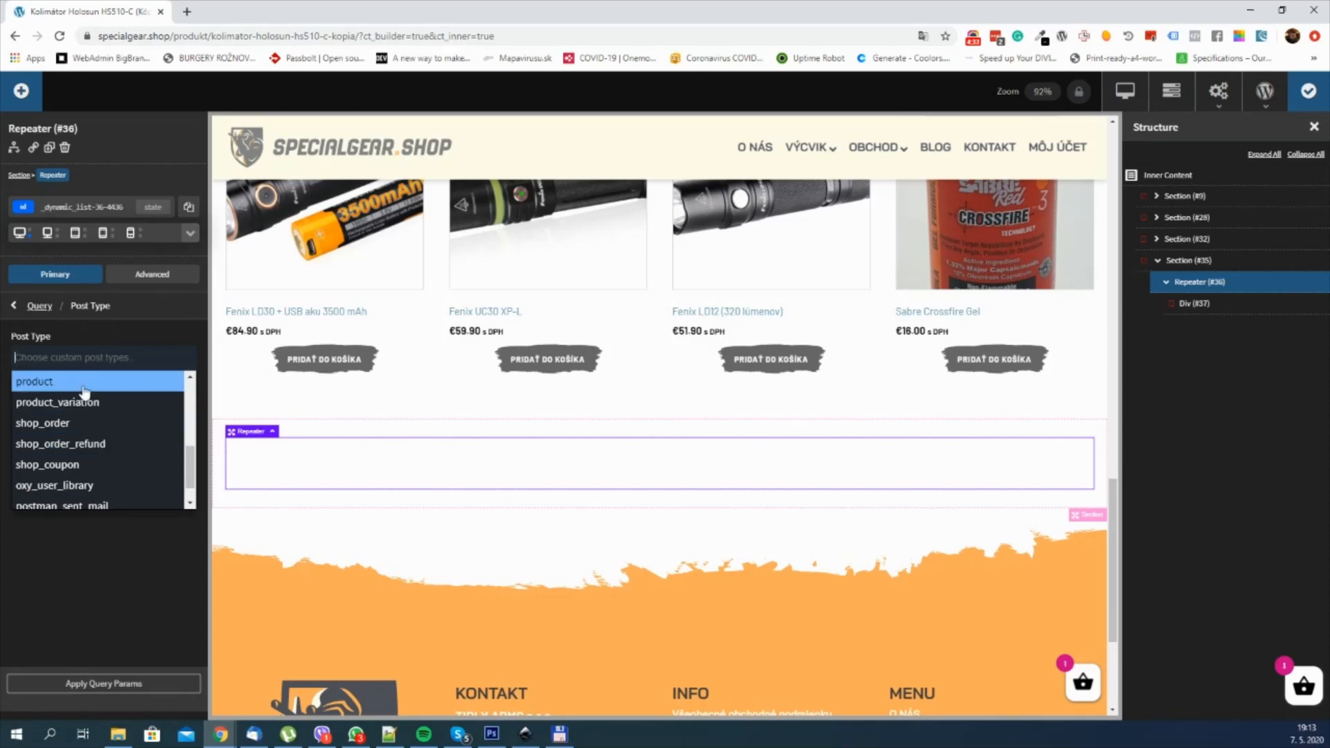
pyautogui.click(84, 384)
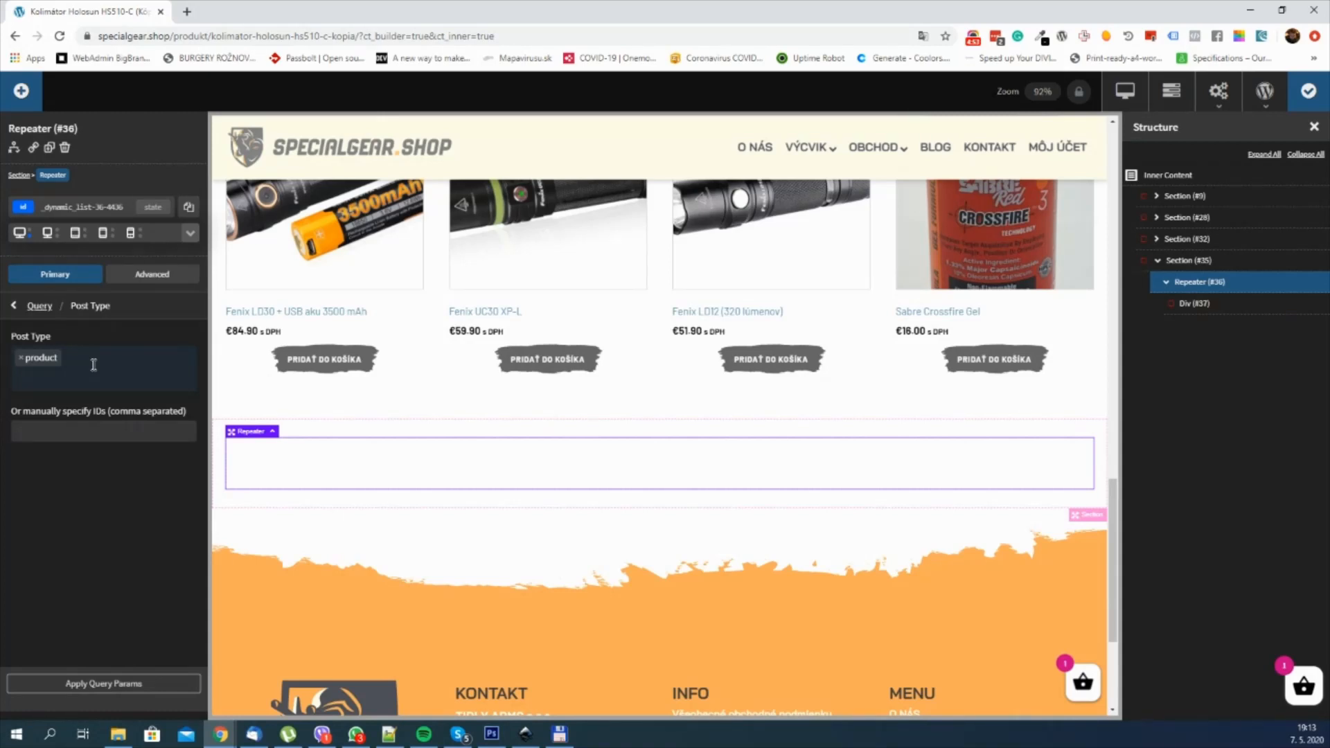
# Step: Set the Repeater query's count to 4 posts per page and apply the query parameters
pyautogui.click(40, 307)
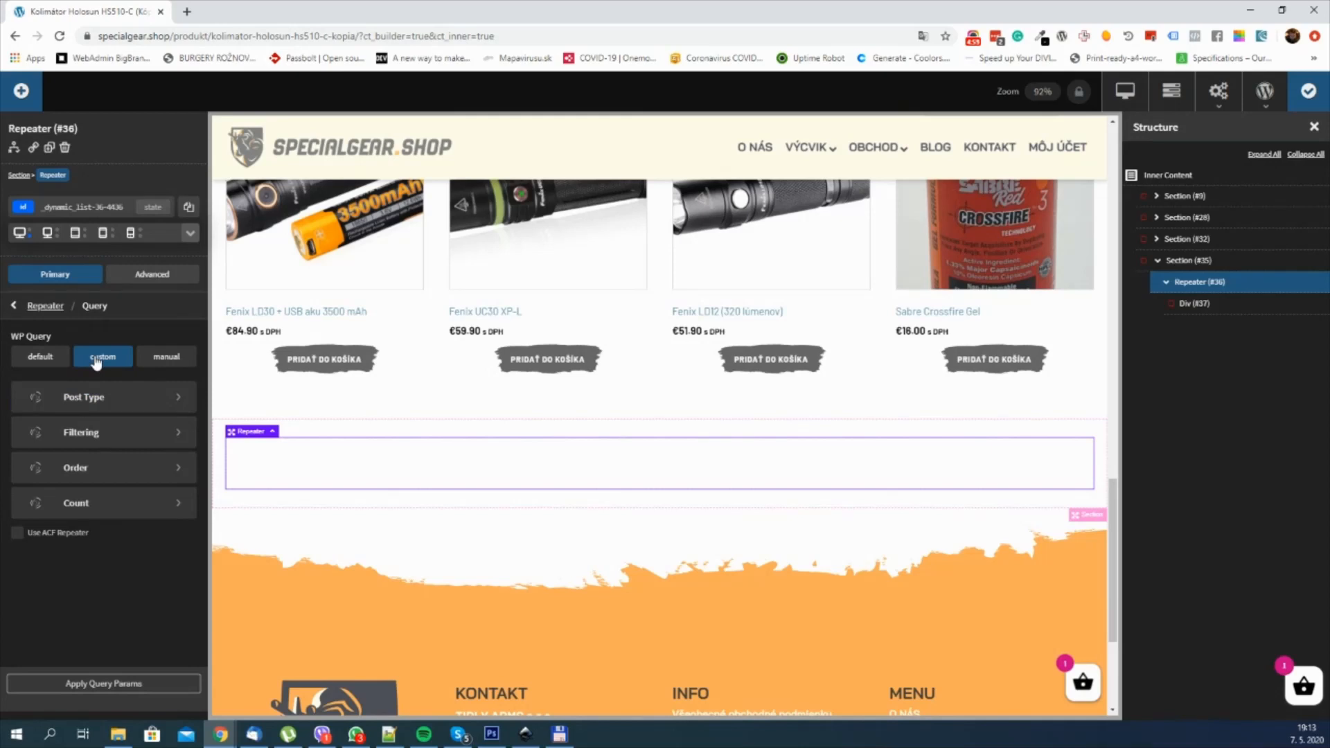
pyautogui.click(115, 504)
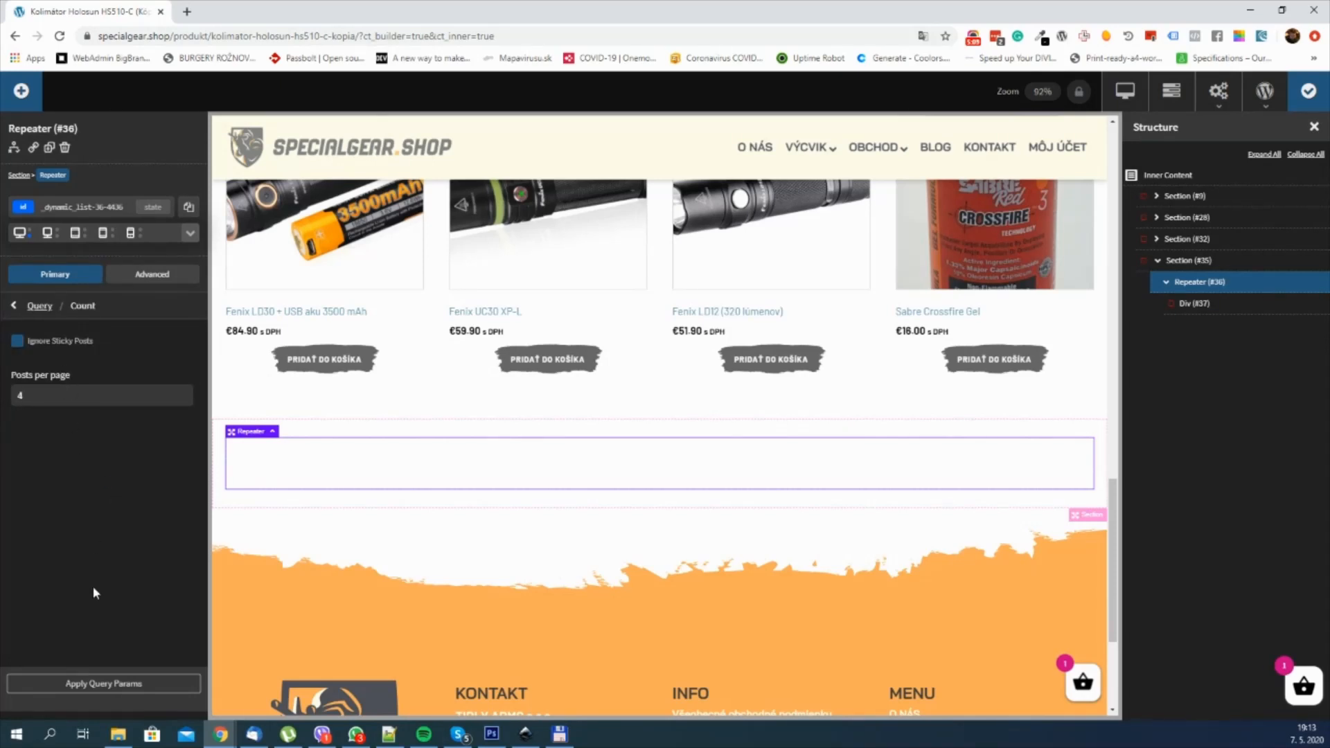
pyautogui.click(91, 683)
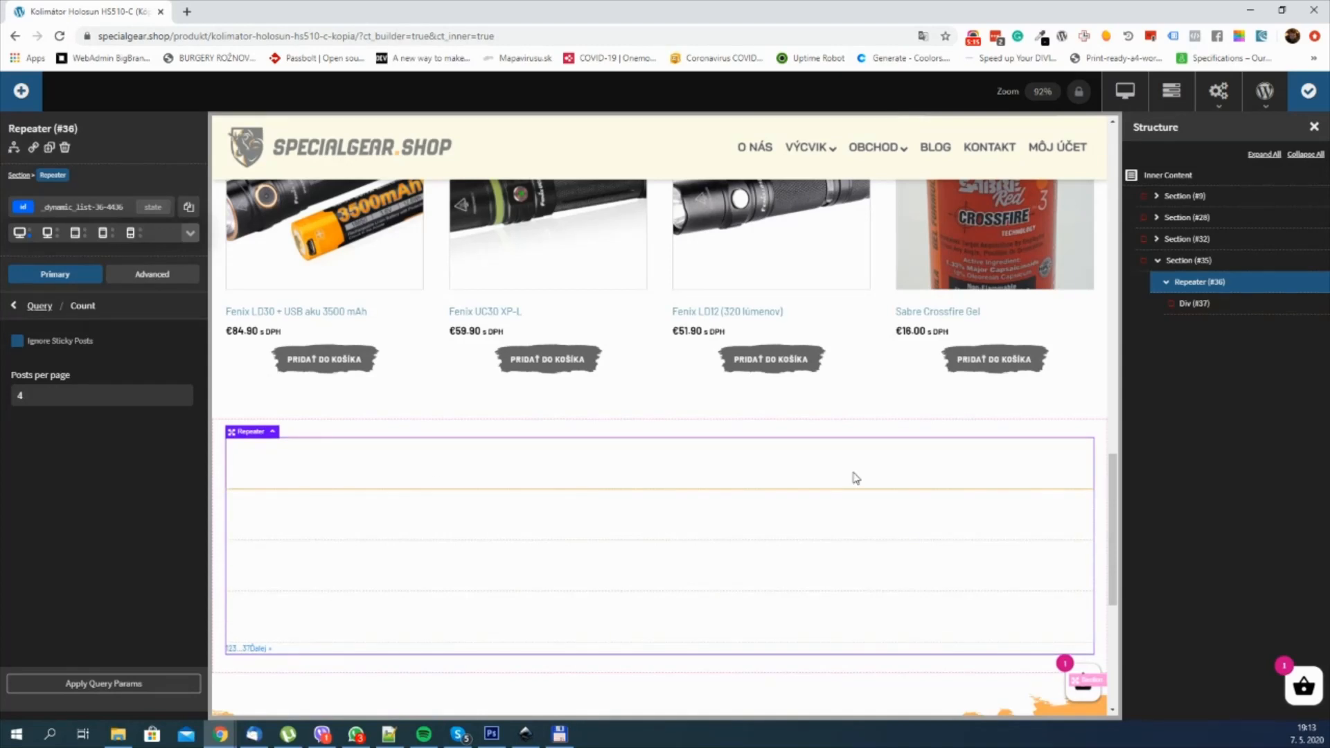
# Step: Select the Div inside the Repeater and open the list of components that can be added
pyautogui.click(1203, 314)
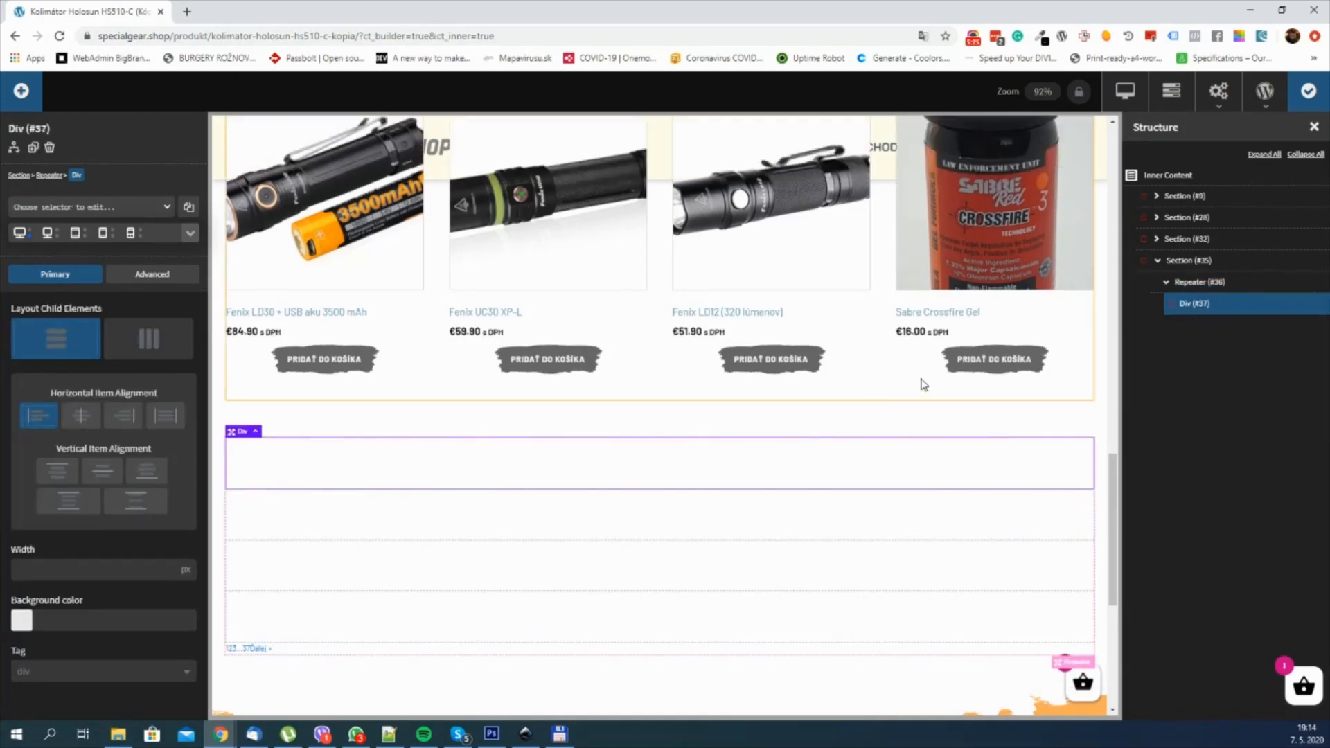
pyautogui.scroll(-1, 814, 407)
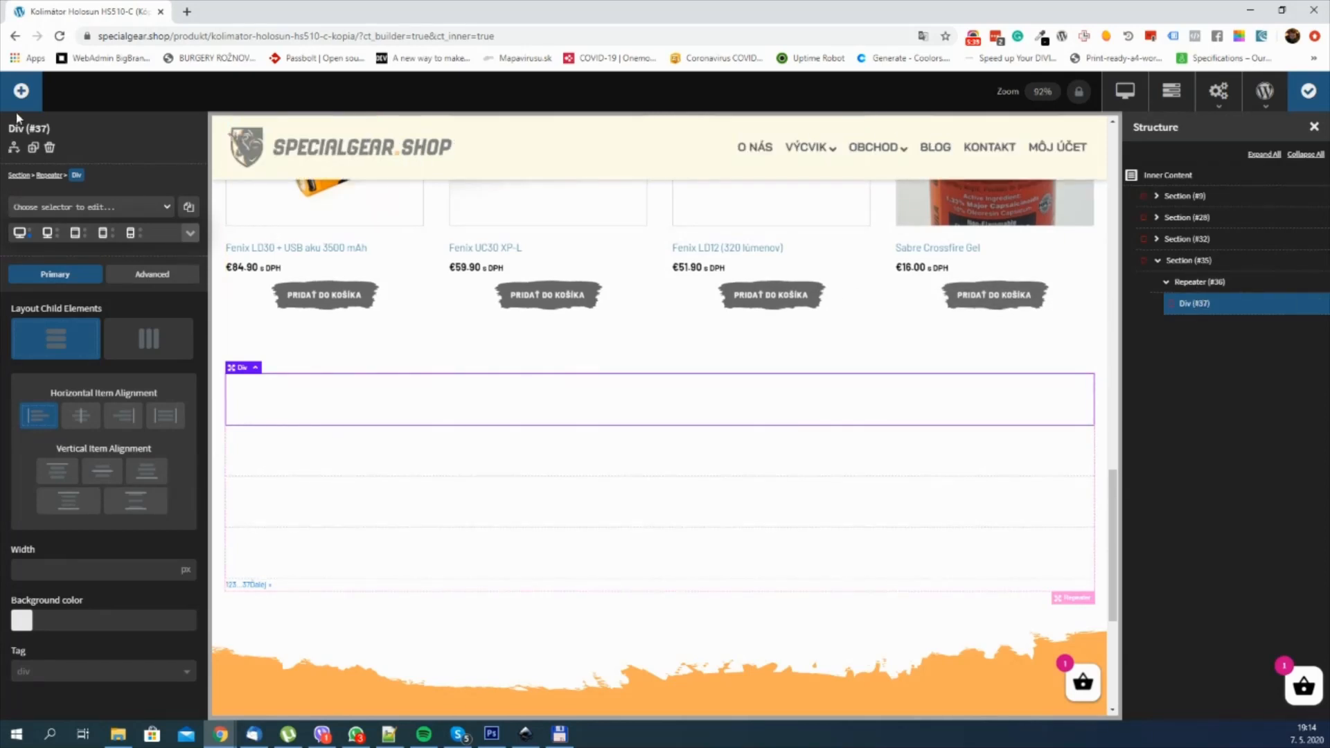
pyautogui.click(21, 92)
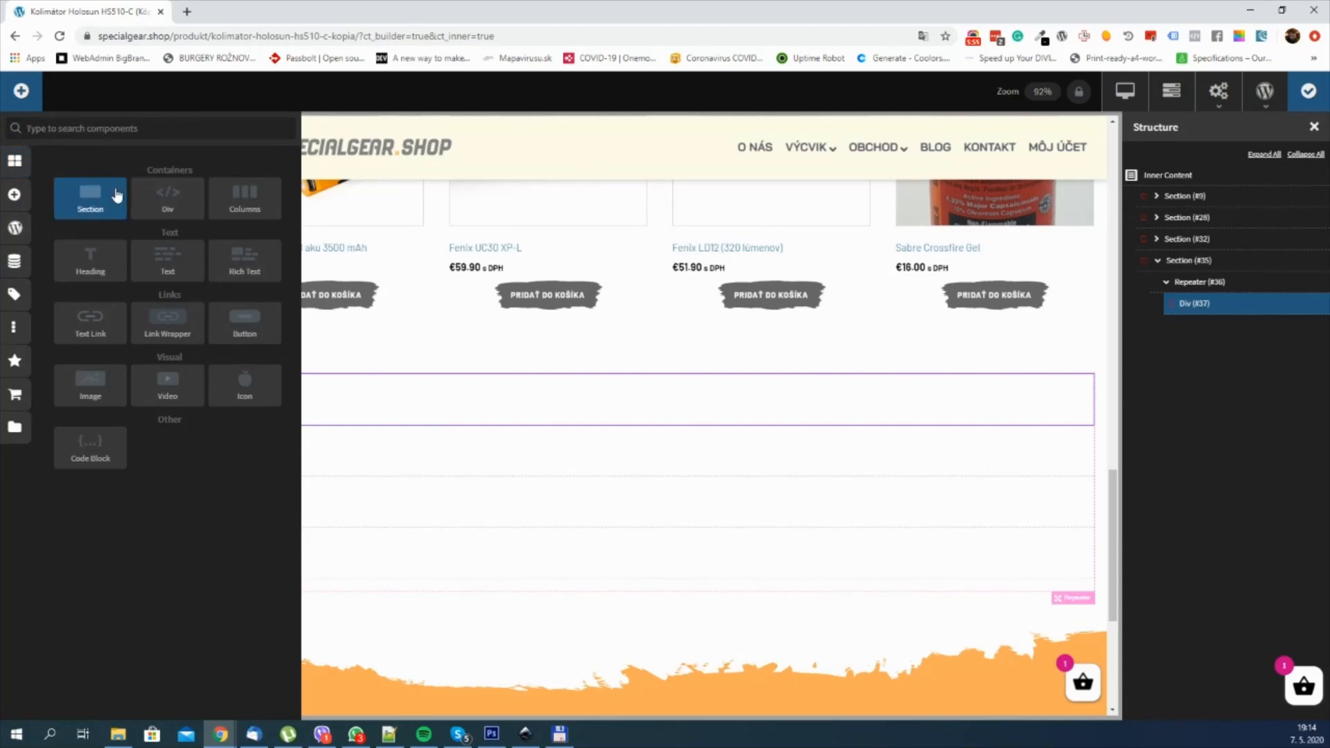
pyautogui.click(122, 133)
pyautogui.write('image')
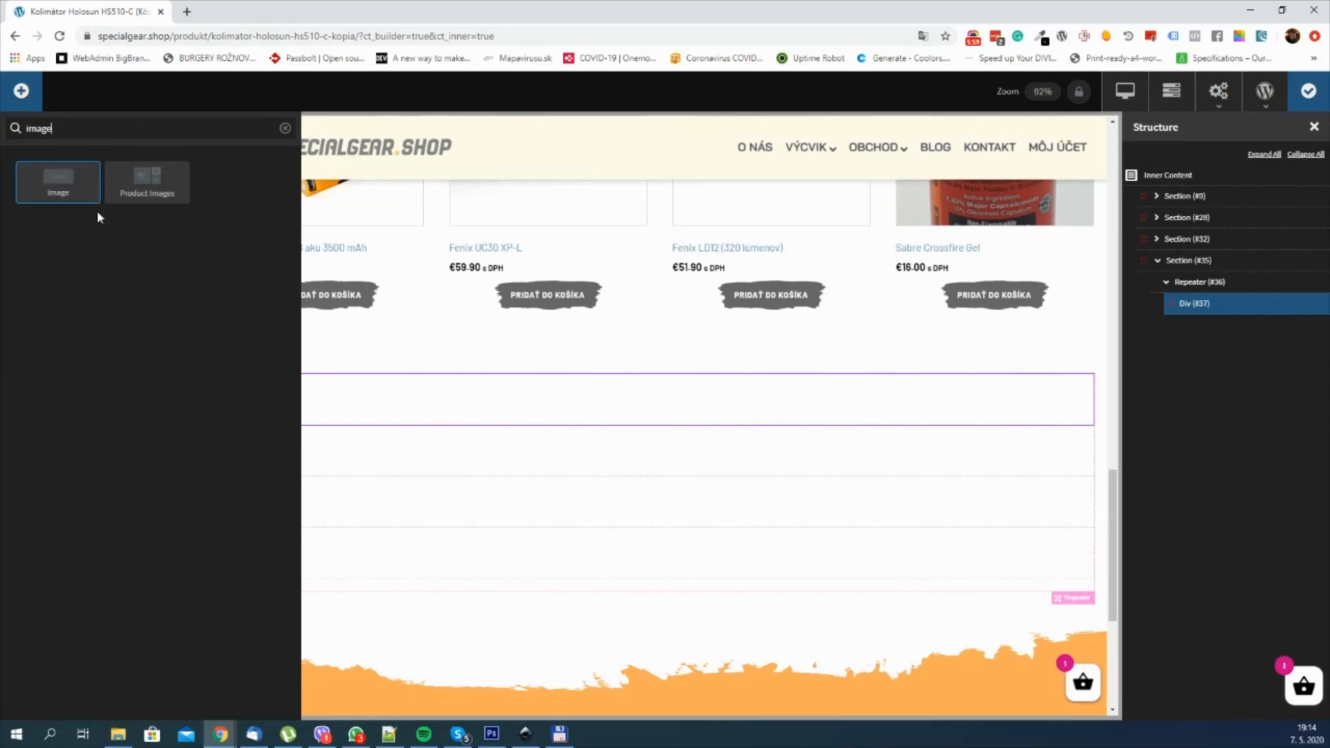
pyautogui.doubleClick(61, 128)
pyautogui.press('BackSpace')
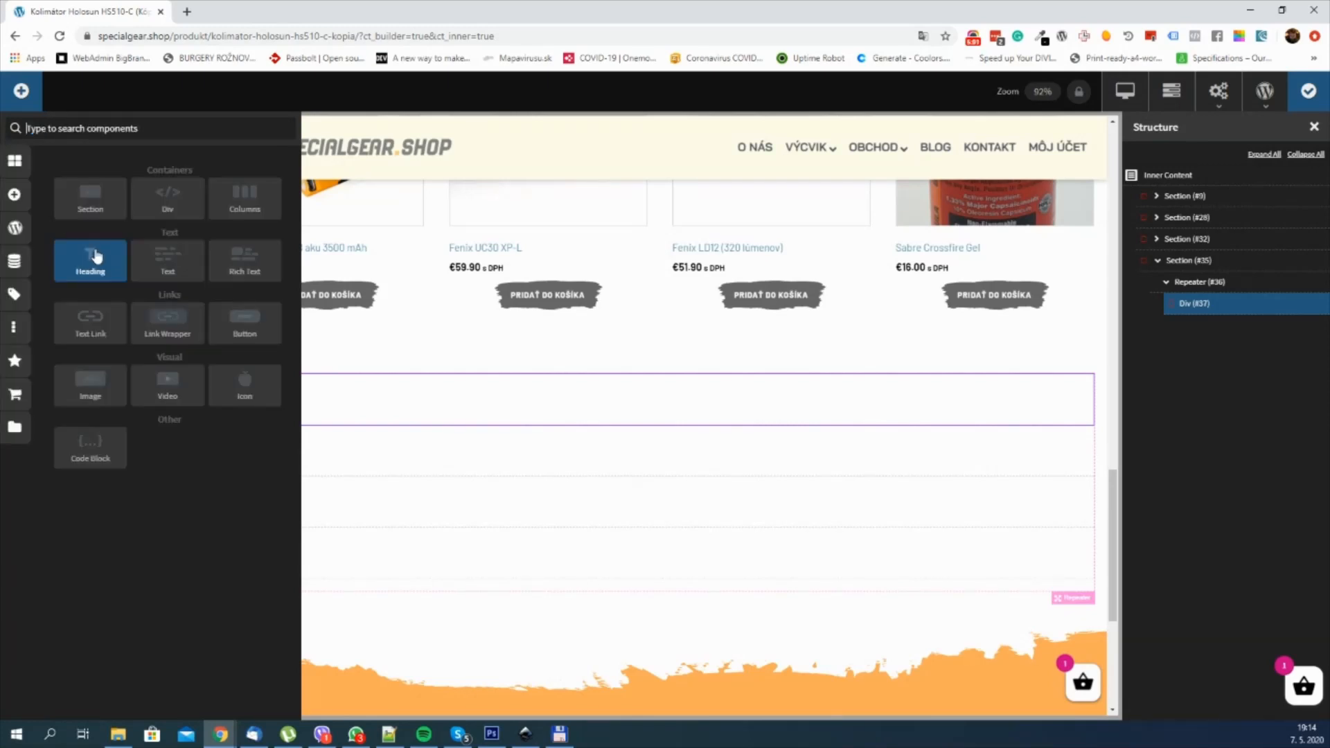
# Step: Add a dynamic Featured Image to the Repeater's Div and check it on the page
pyautogui.click(15, 262)
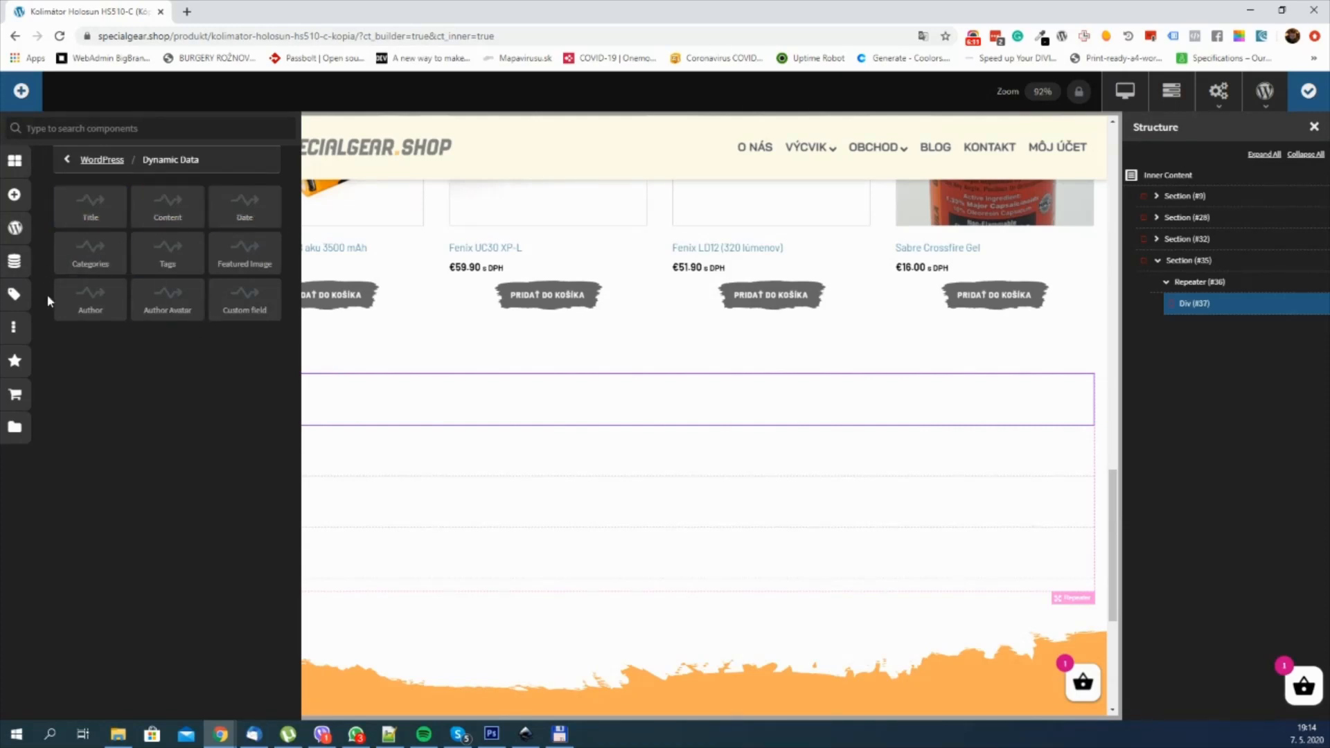
pyautogui.click(253, 265)
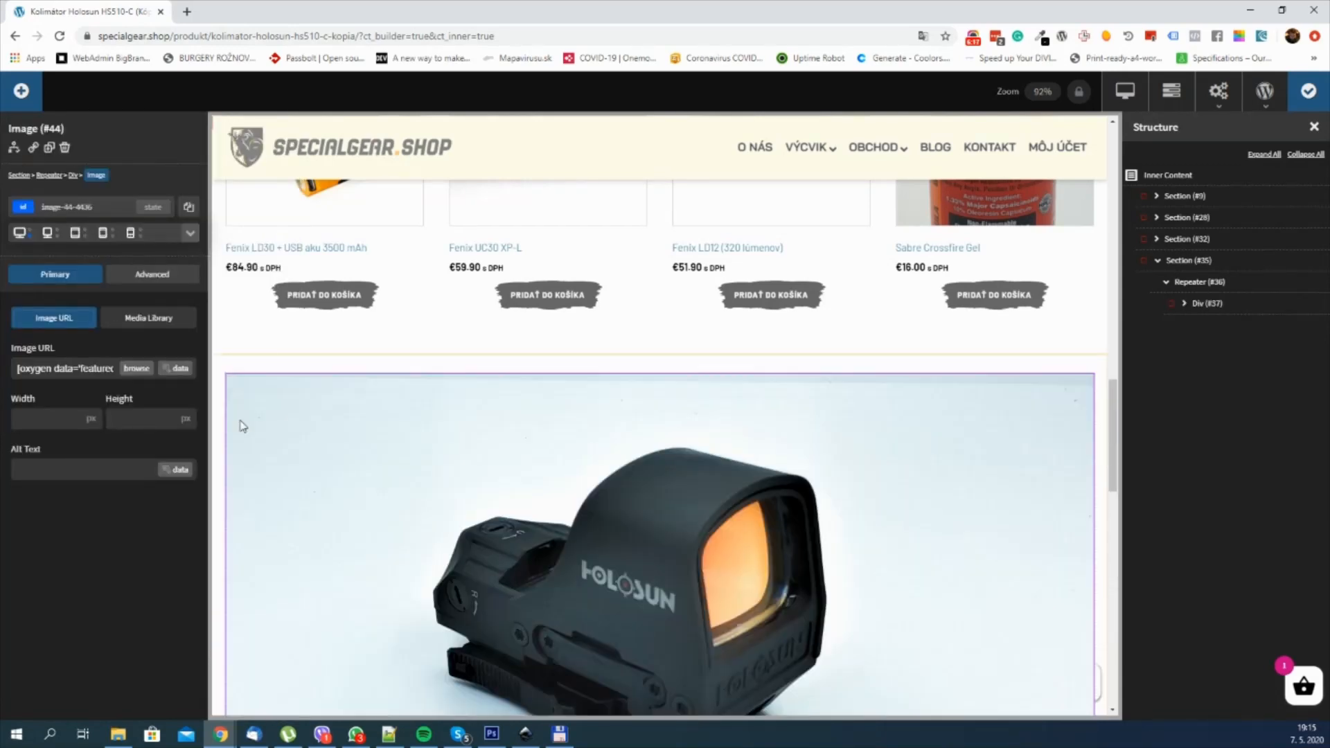
pyautogui.scroll(-3, 562, 433)
pyautogui.scroll(2, 668, 429)
pyautogui.scroll(-1, 669, 428)
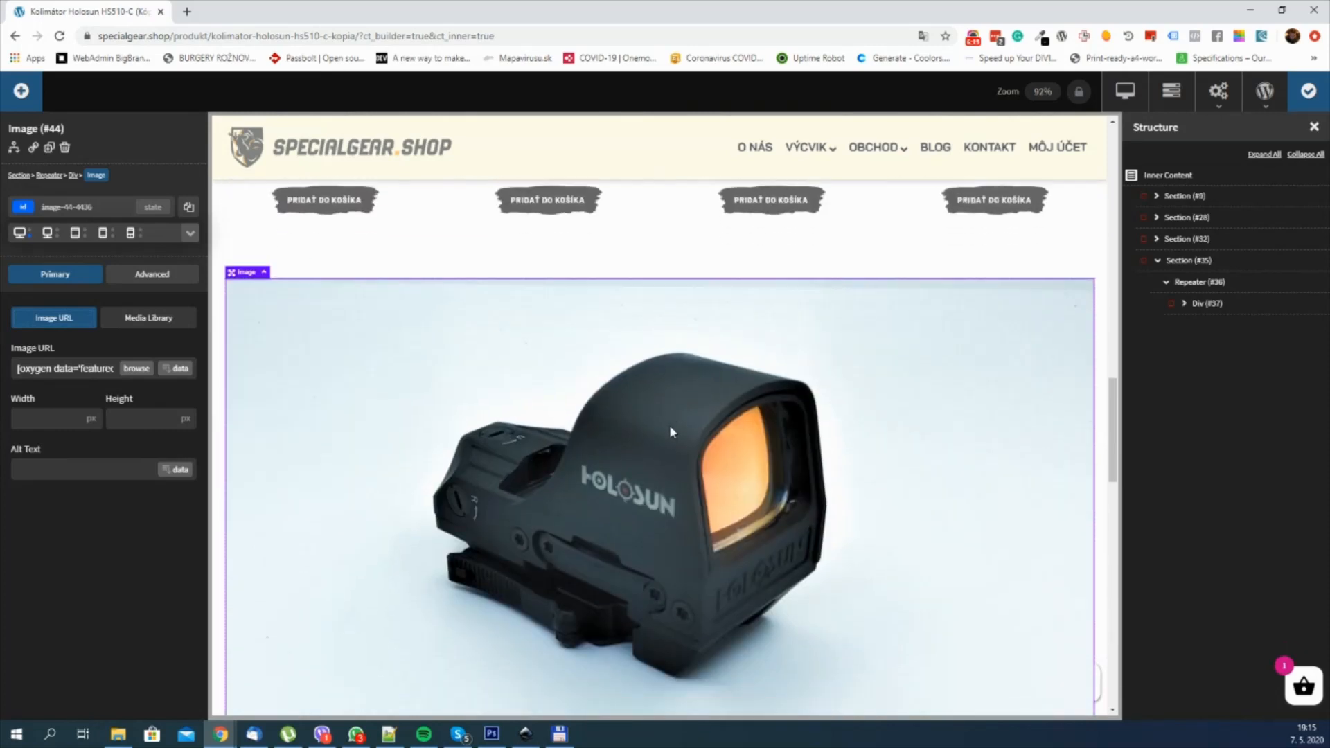
pyautogui.scroll(-1, 738, 352)
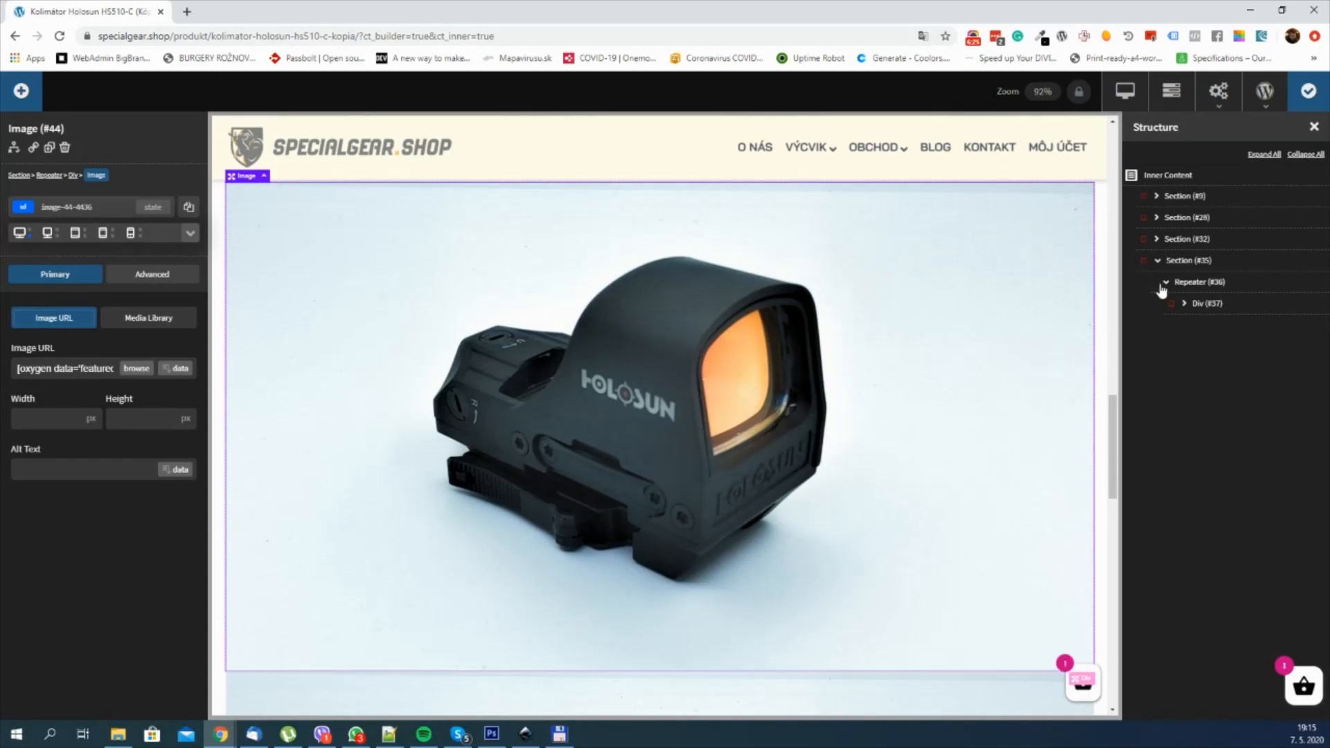
# Step: Review the post type setting in the Repeater's custom query
pyautogui.click(1199, 284)
pyautogui.click(157, 331)
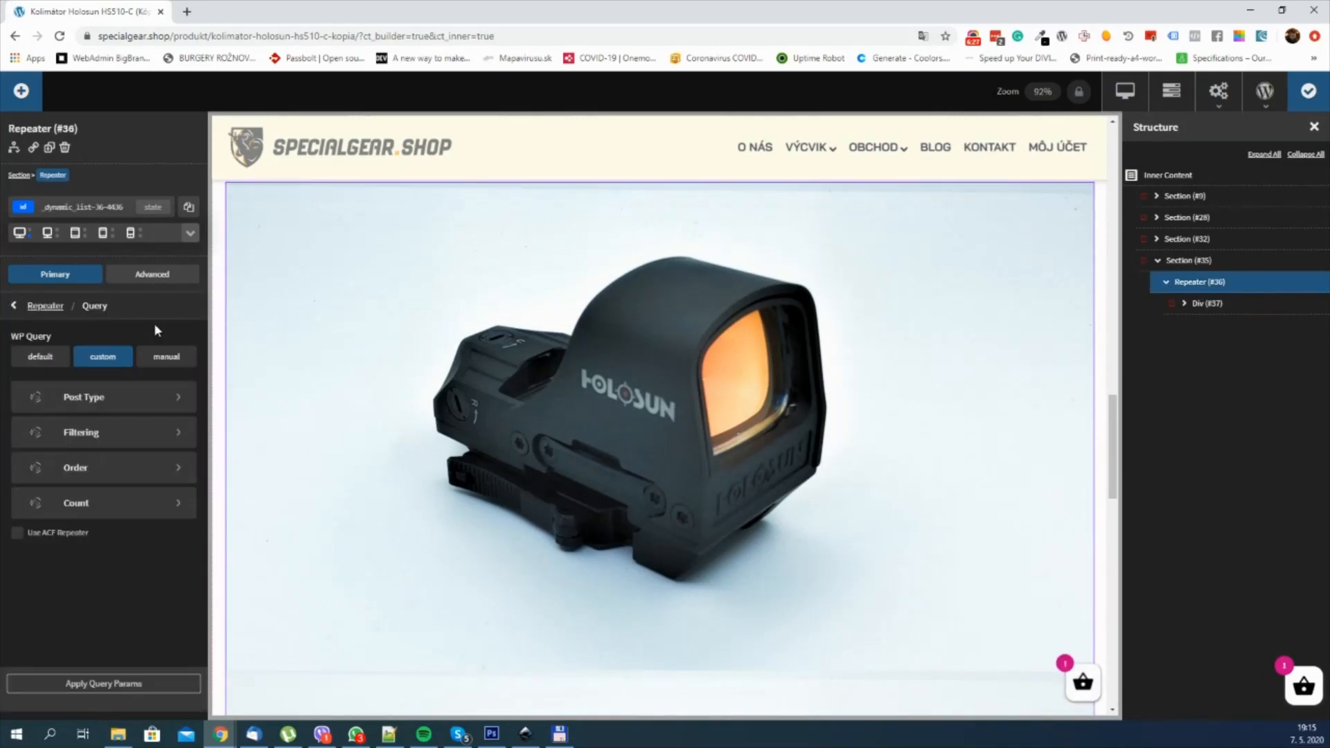
pyautogui.click(87, 395)
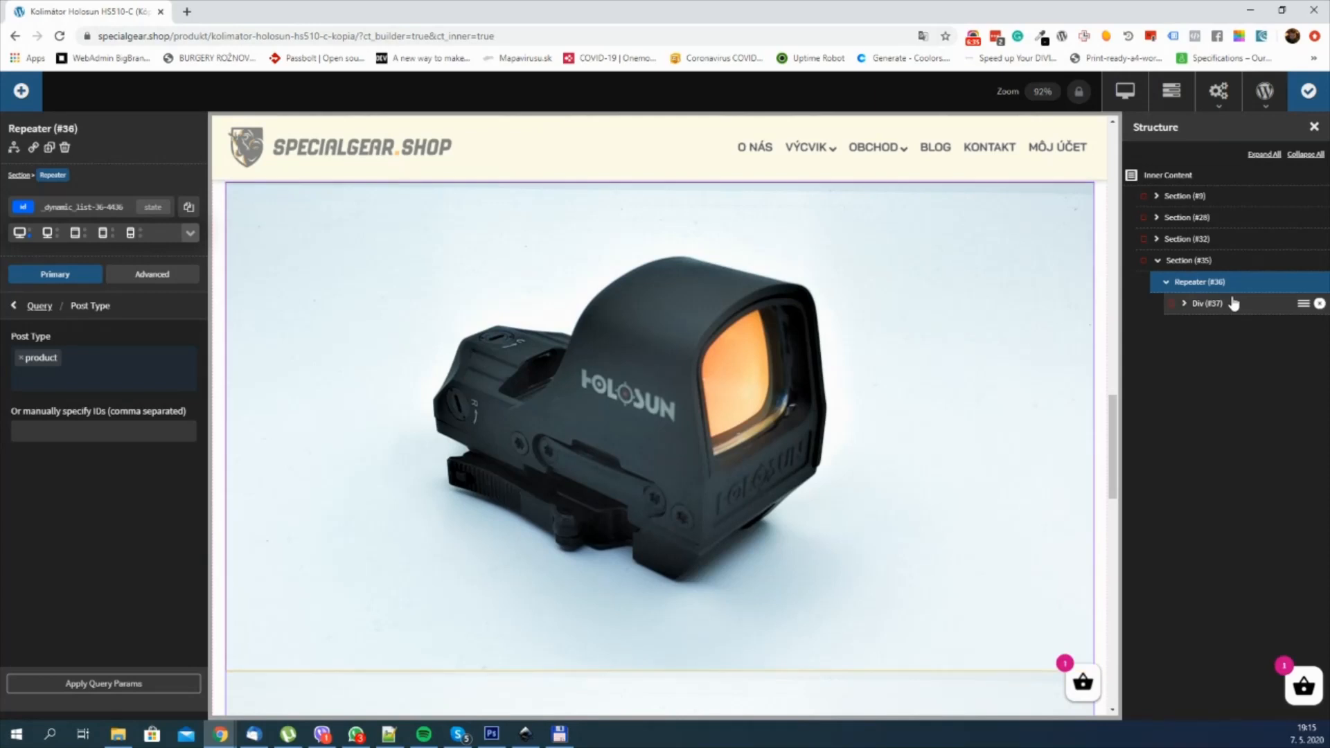
# Step: Expand the Repeater's Div and add a dynamic Title below the featured image
pyautogui.click(1182, 310)
pyautogui.click(1183, 305)
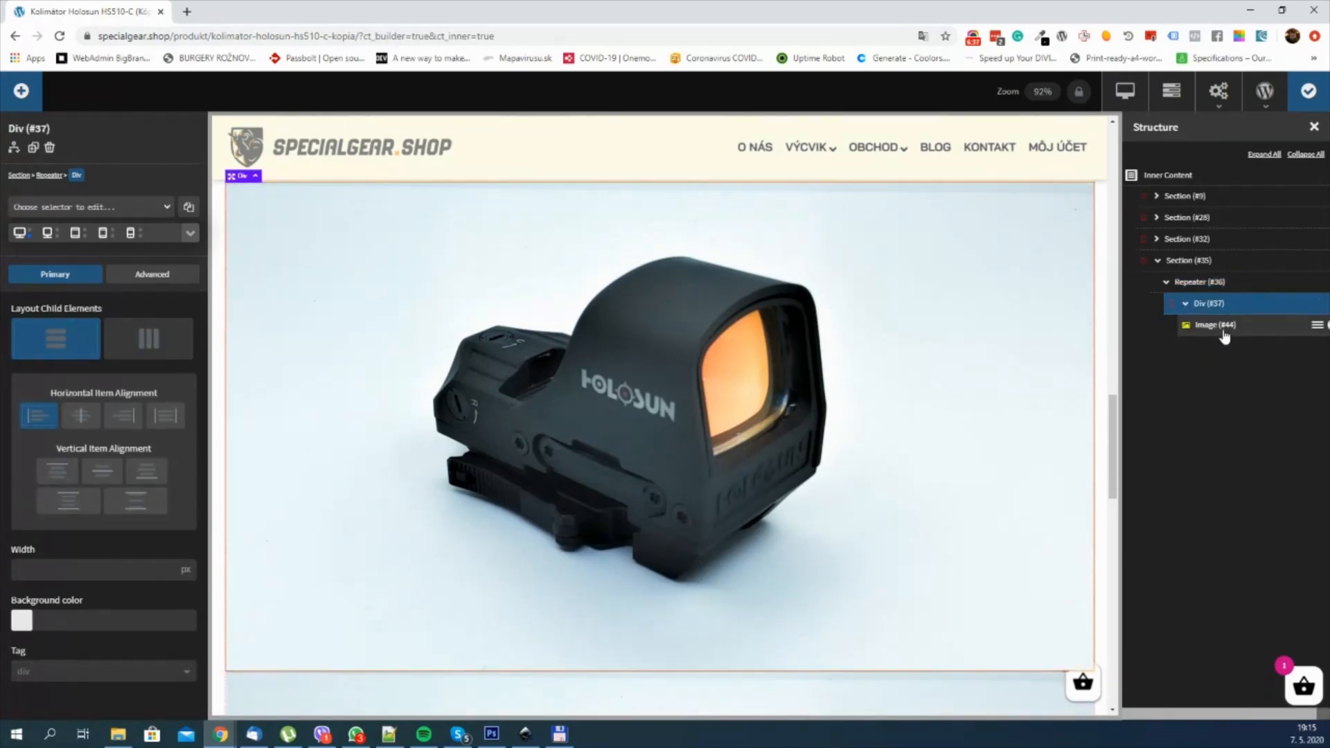
pyautogui.click(1224, 336)
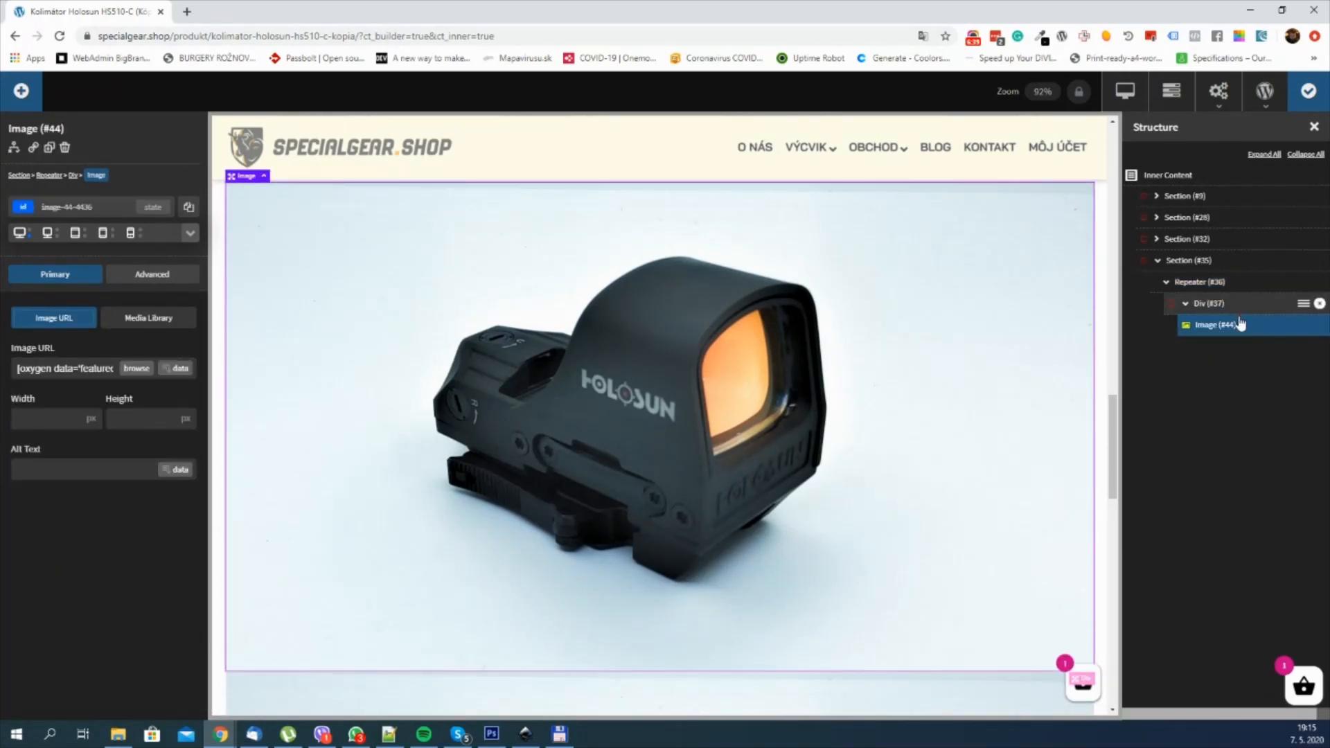
pyautogui.click(21, 91)
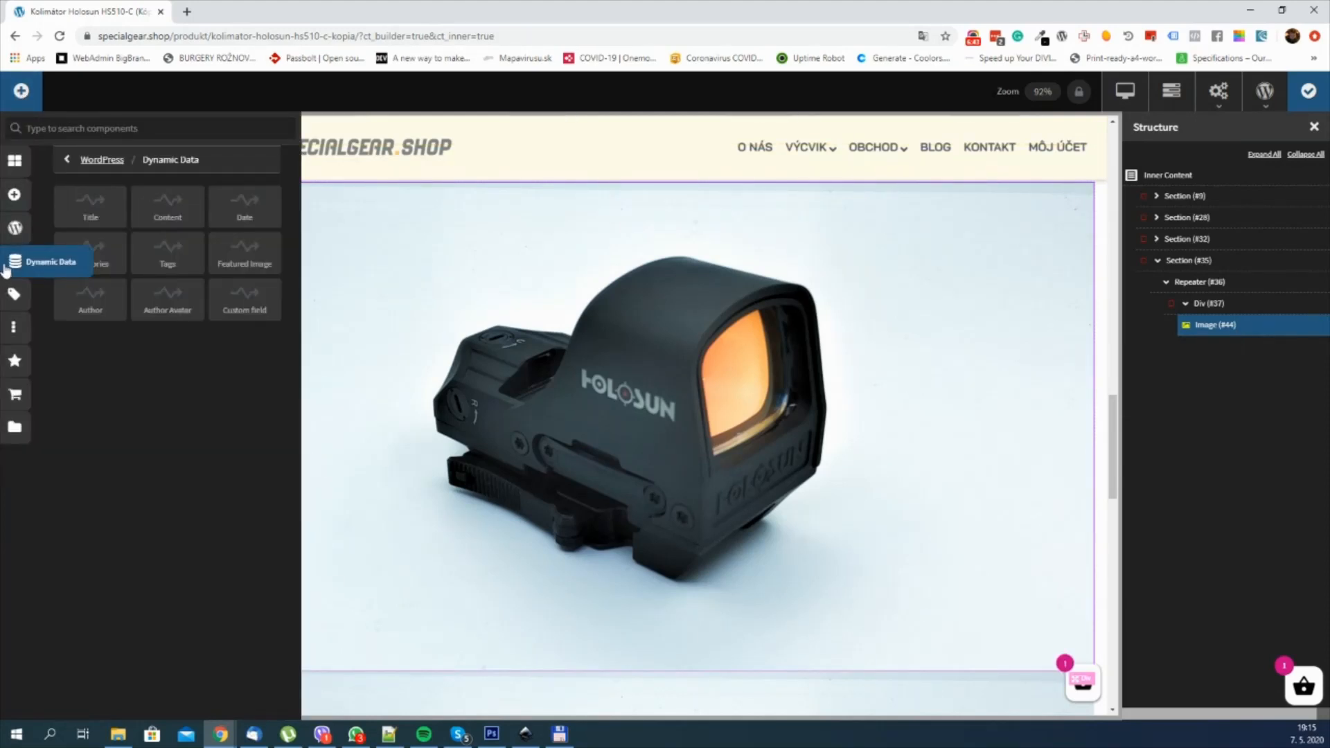
pyautogui.click(90, 214)
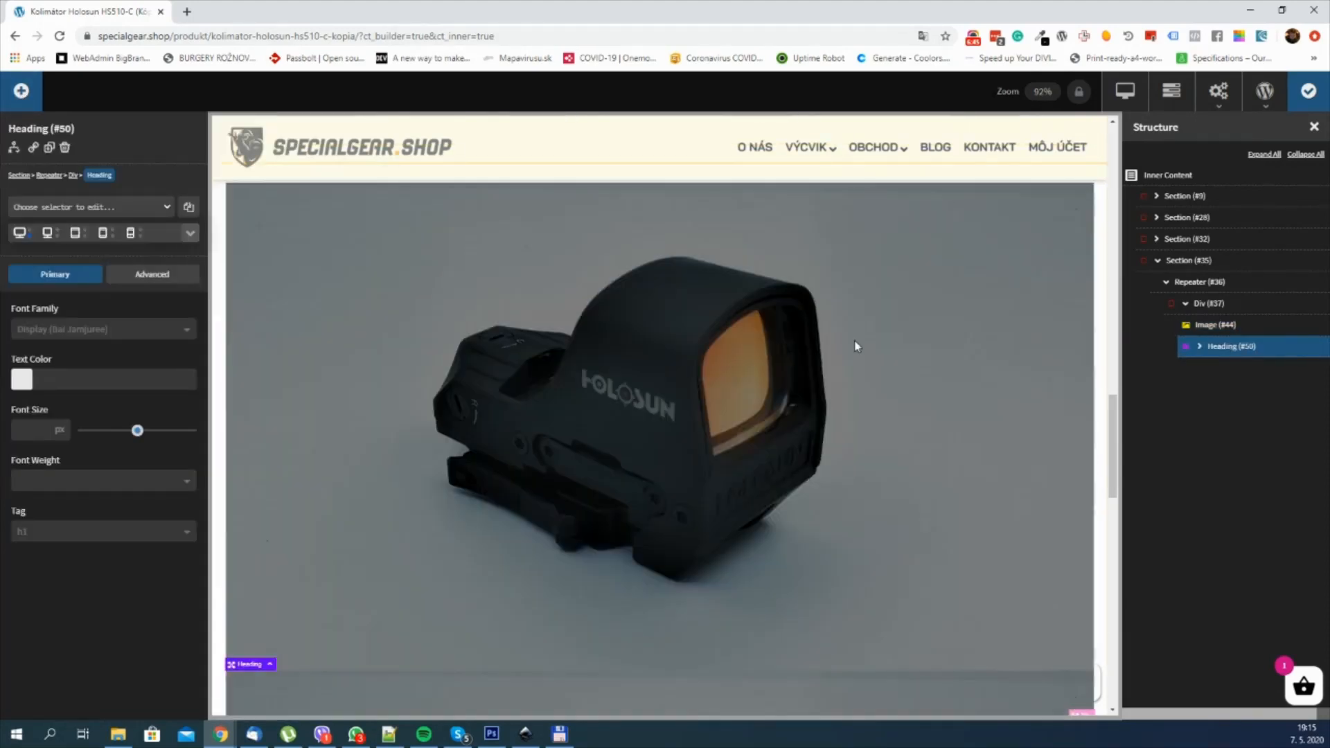
pyautogui.scroll(-3, 808, 341)
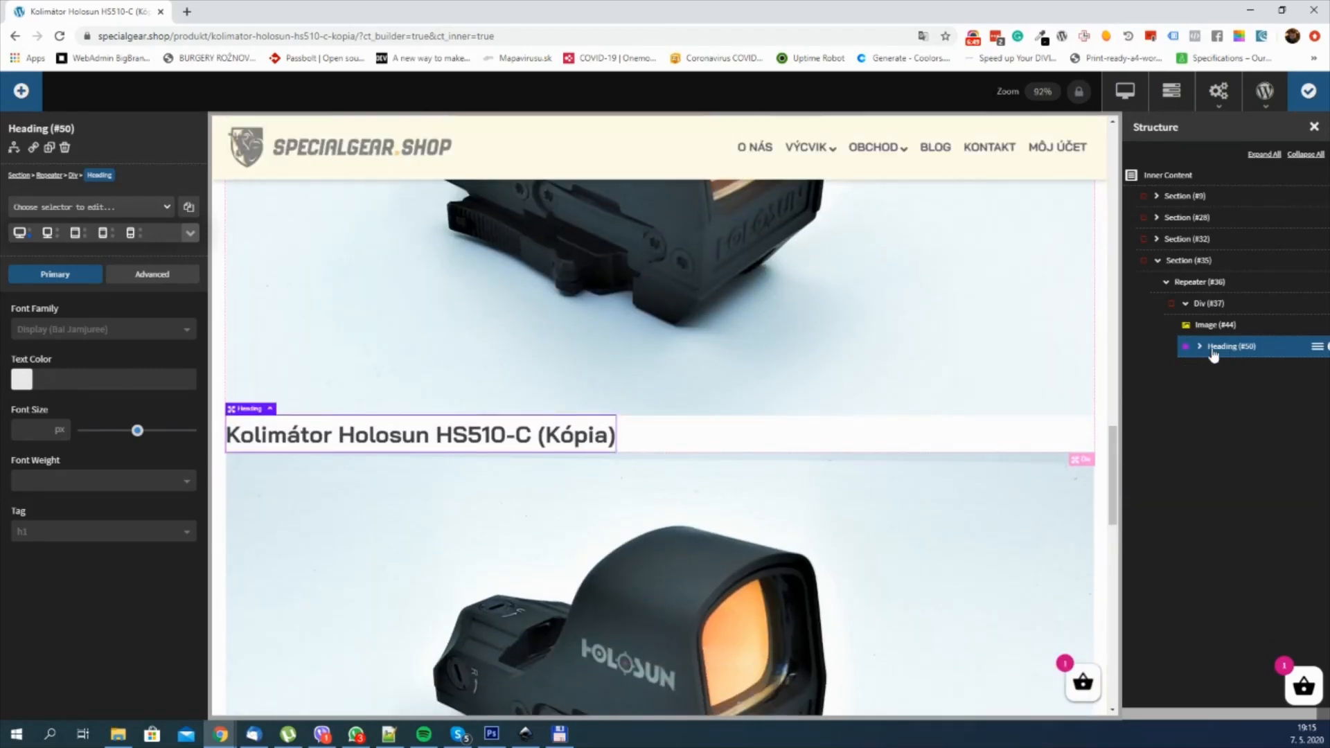
# Step: Look for a price component and add Product Price below the title heading
pyautogui.click(21, 92)
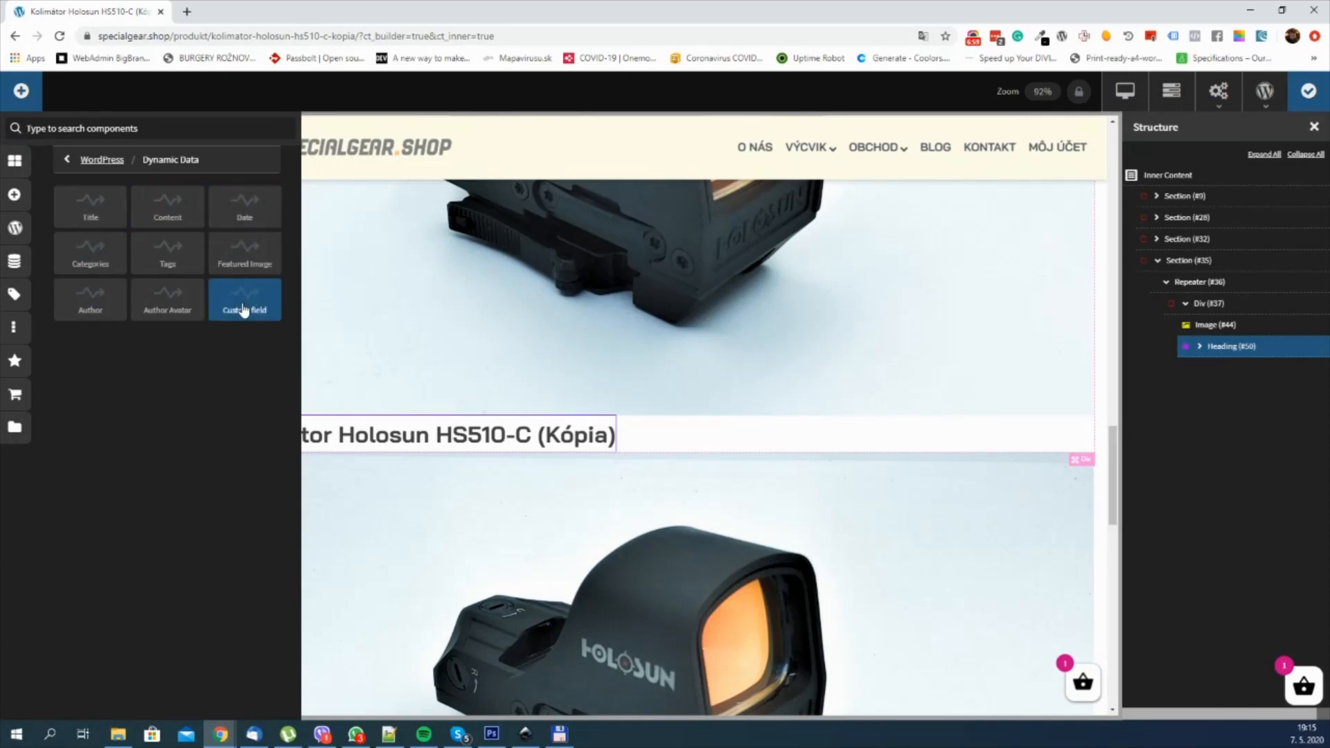
pyautogui.click(14, 396)
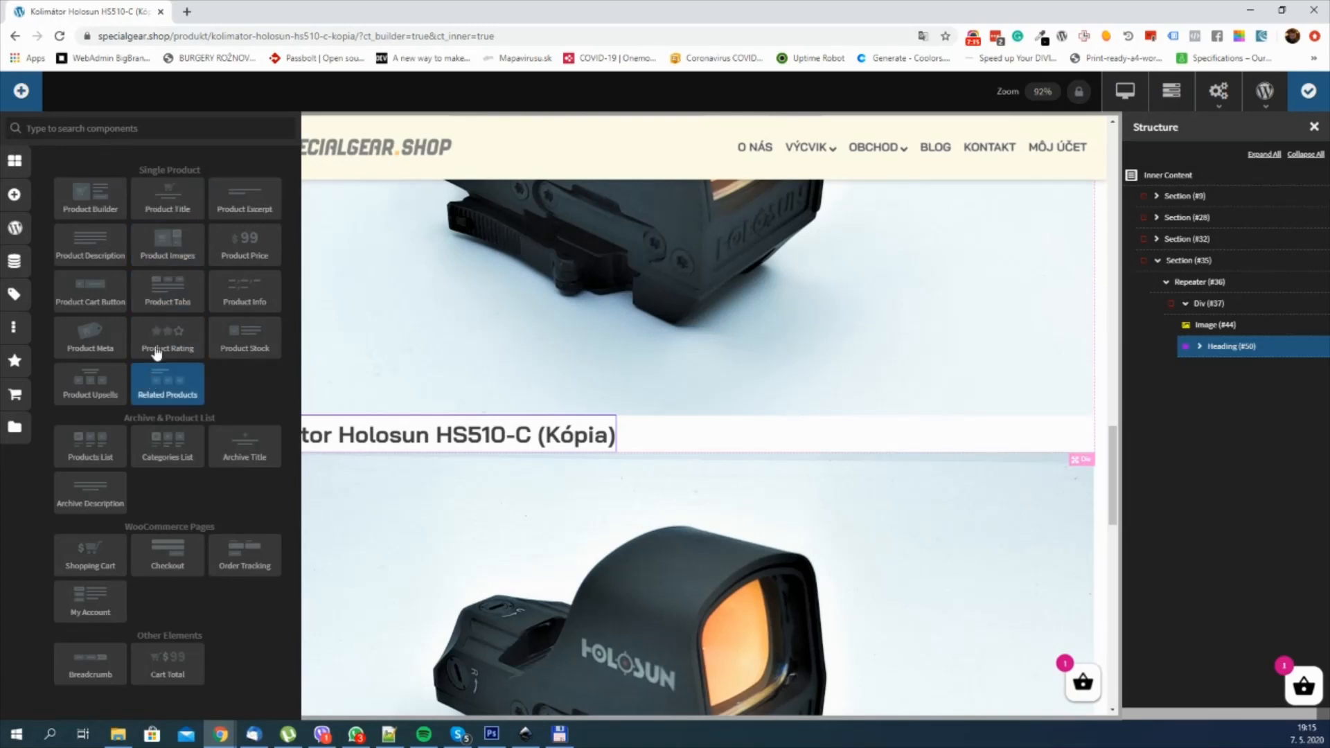
pyautogui.click(156, 128)
pyautogui.write('price')
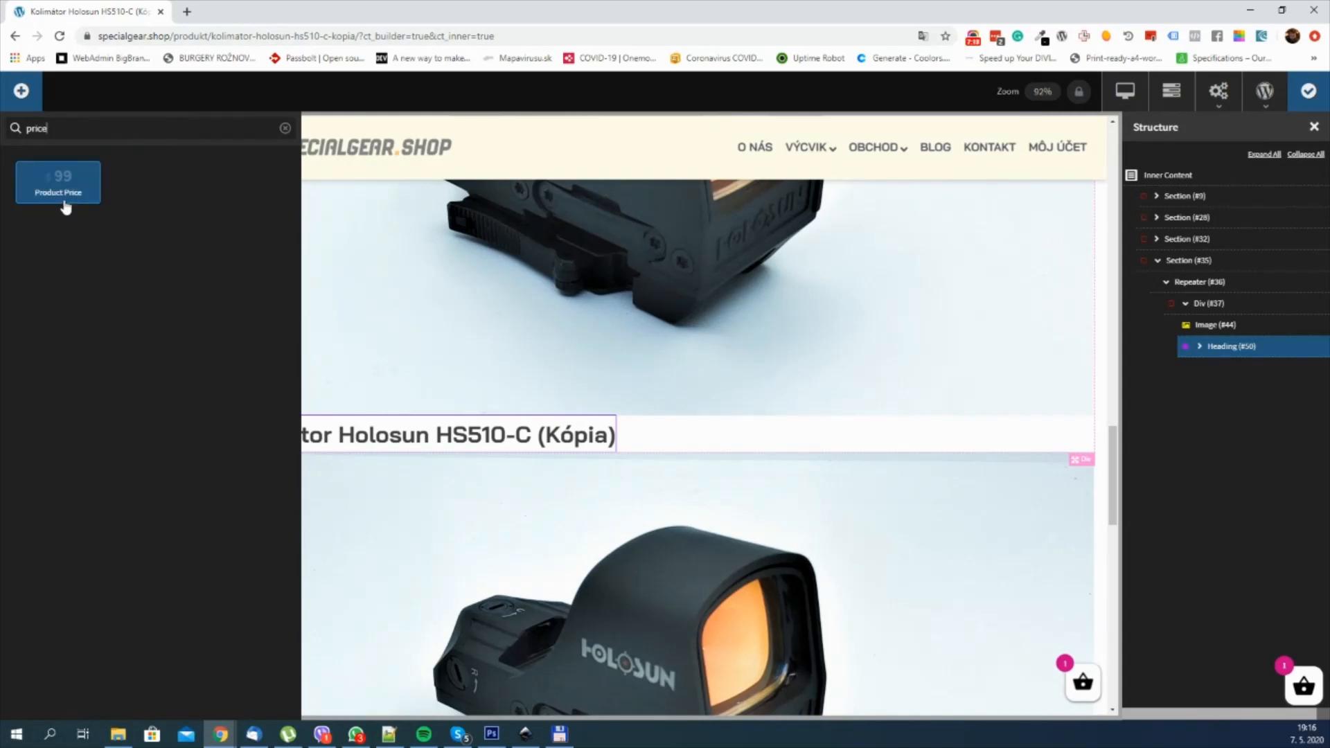
pyautogui.click(65, 207)
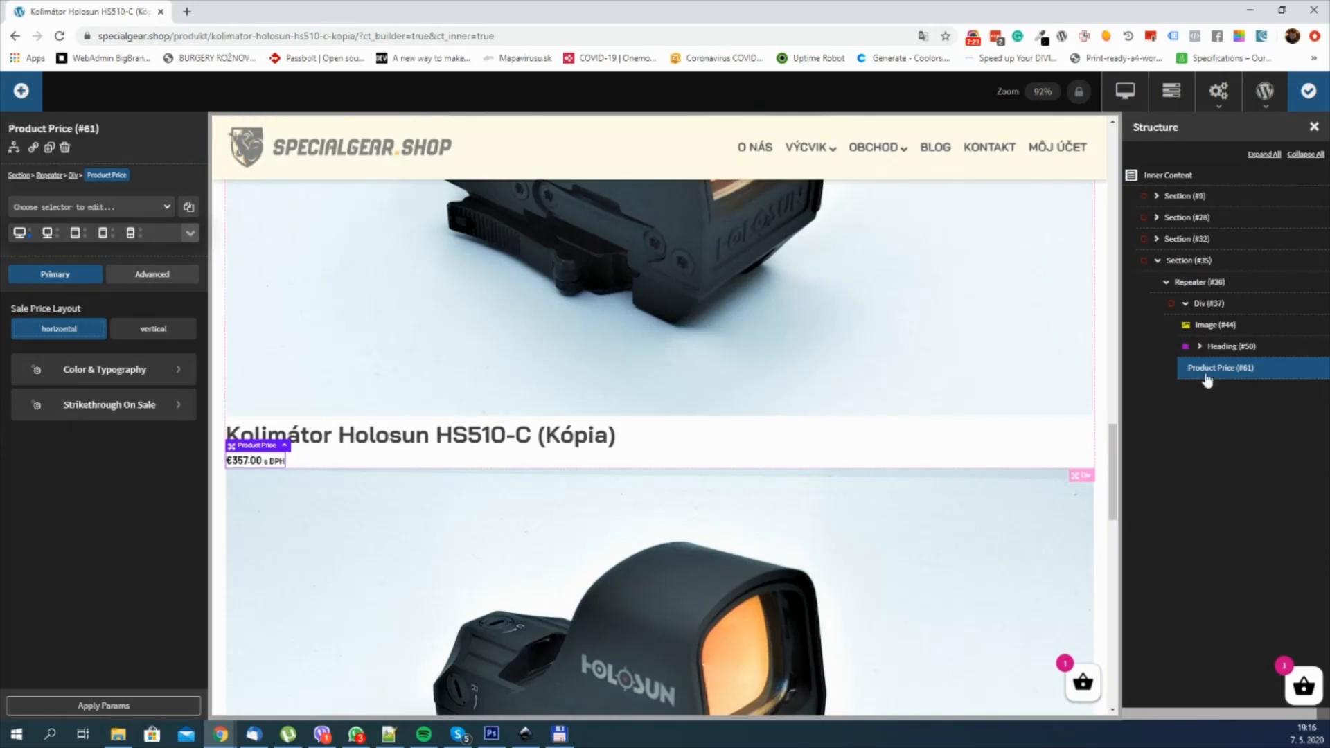
# Step: Add a Button below the product price and set its text to "More info"
pyautogui.click(38, 100)
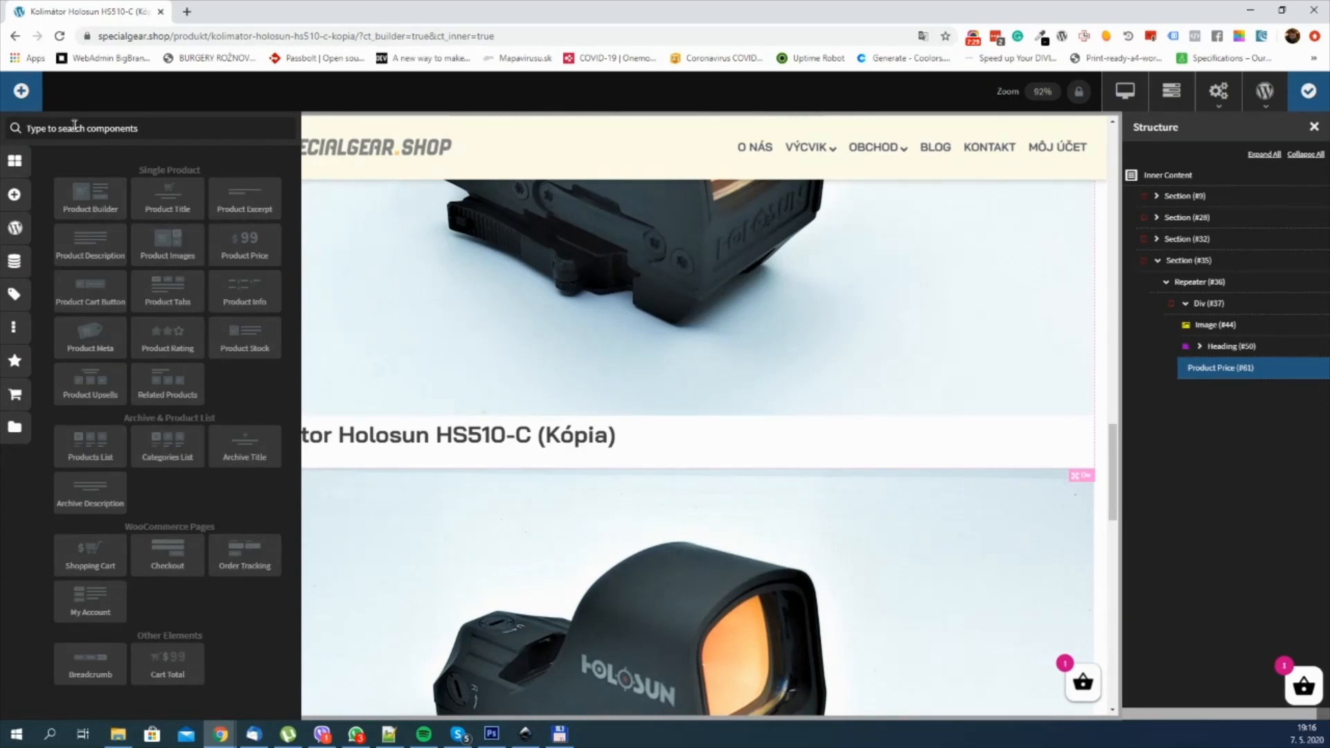
pyautogui.write('but')
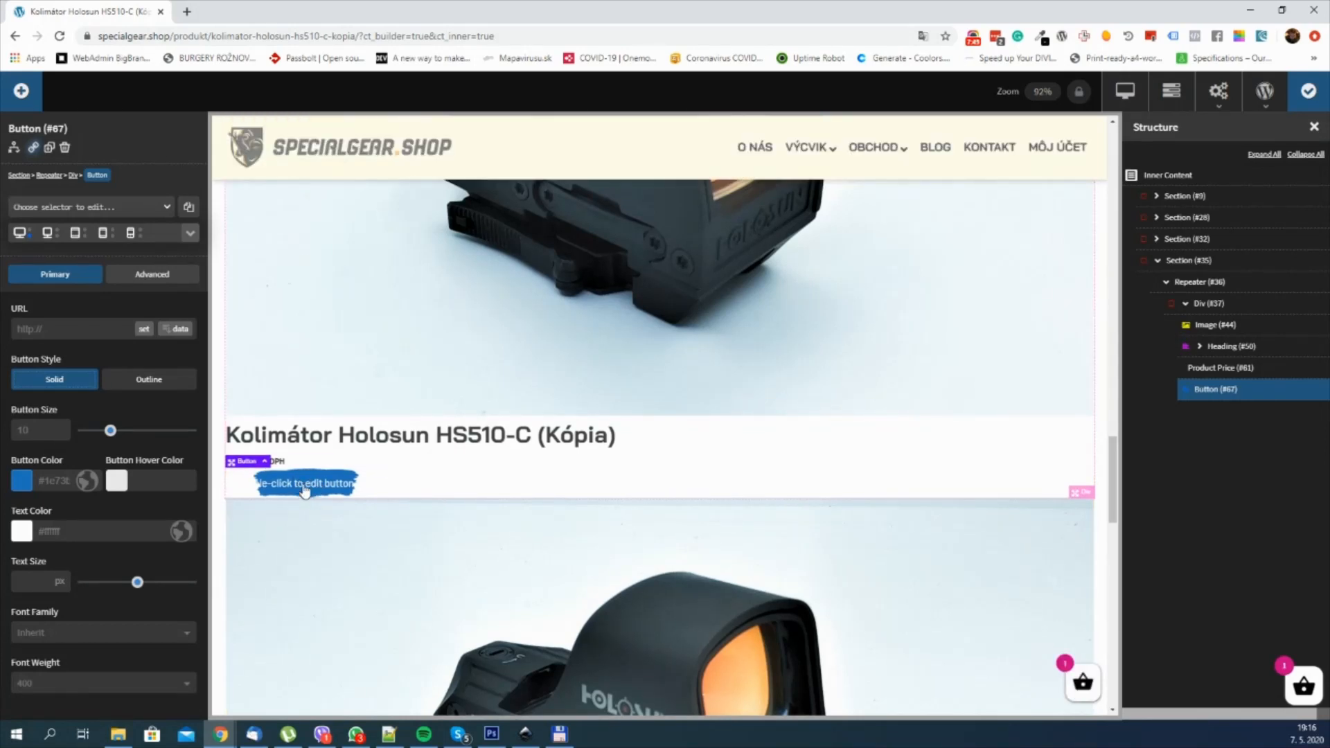
pyautogui.doubleClick(304, 485)
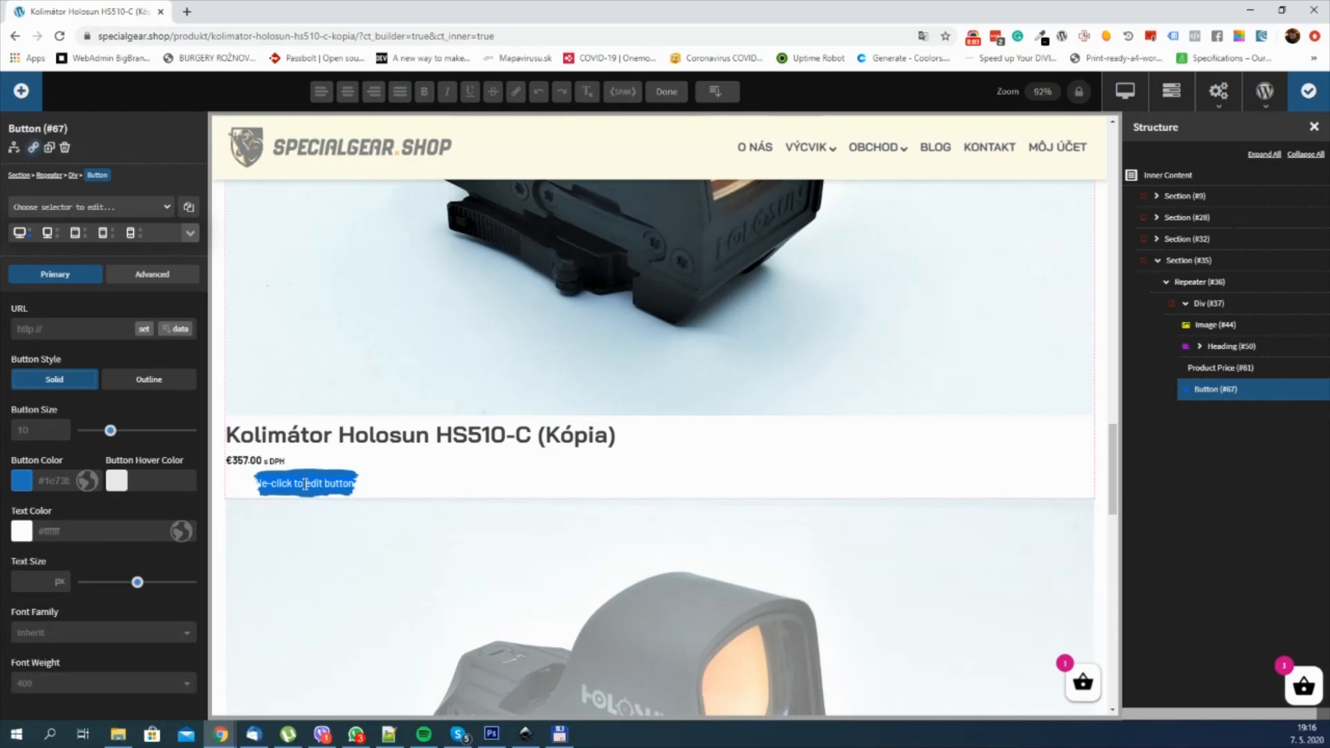
pyautogui.write('More')
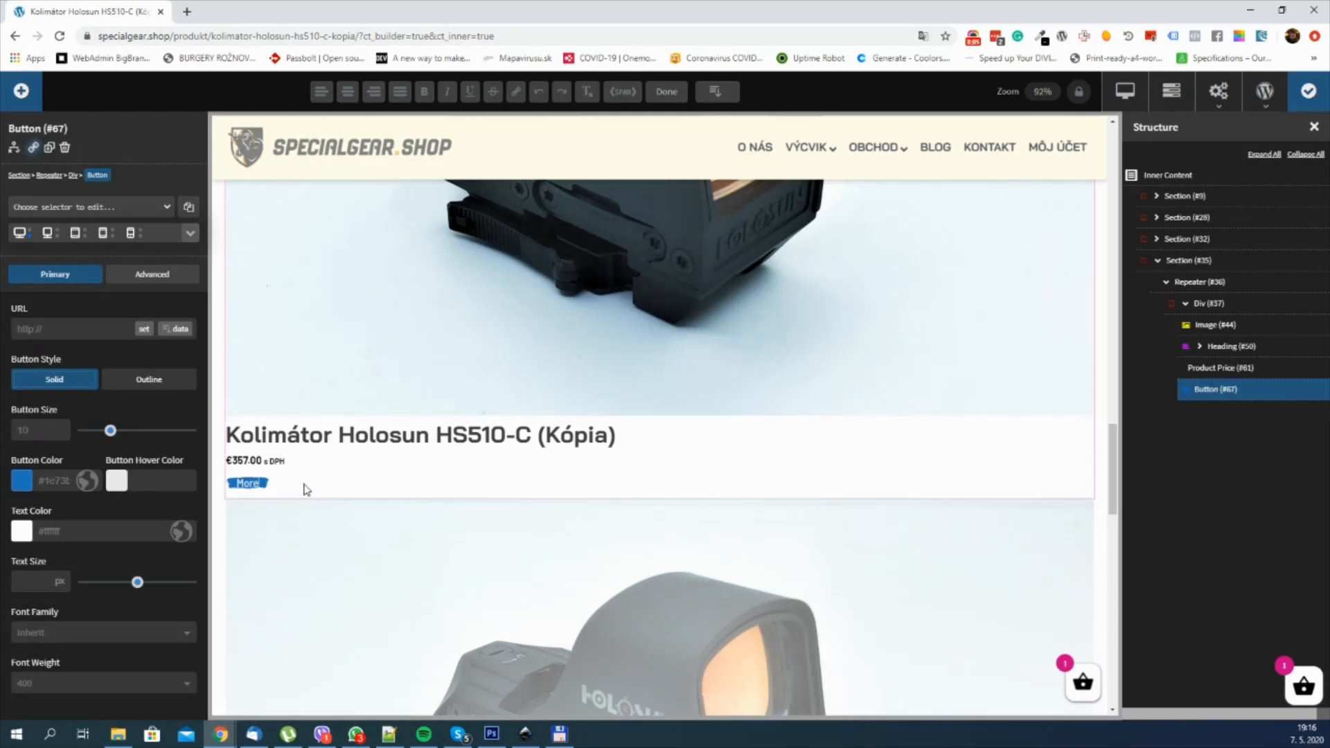
pyautogui.write(' info')
# Step: Set the More info button's size to 30 and its text size to 24 px
pyautogui.click(29, 433)
pyautogui.write('30')
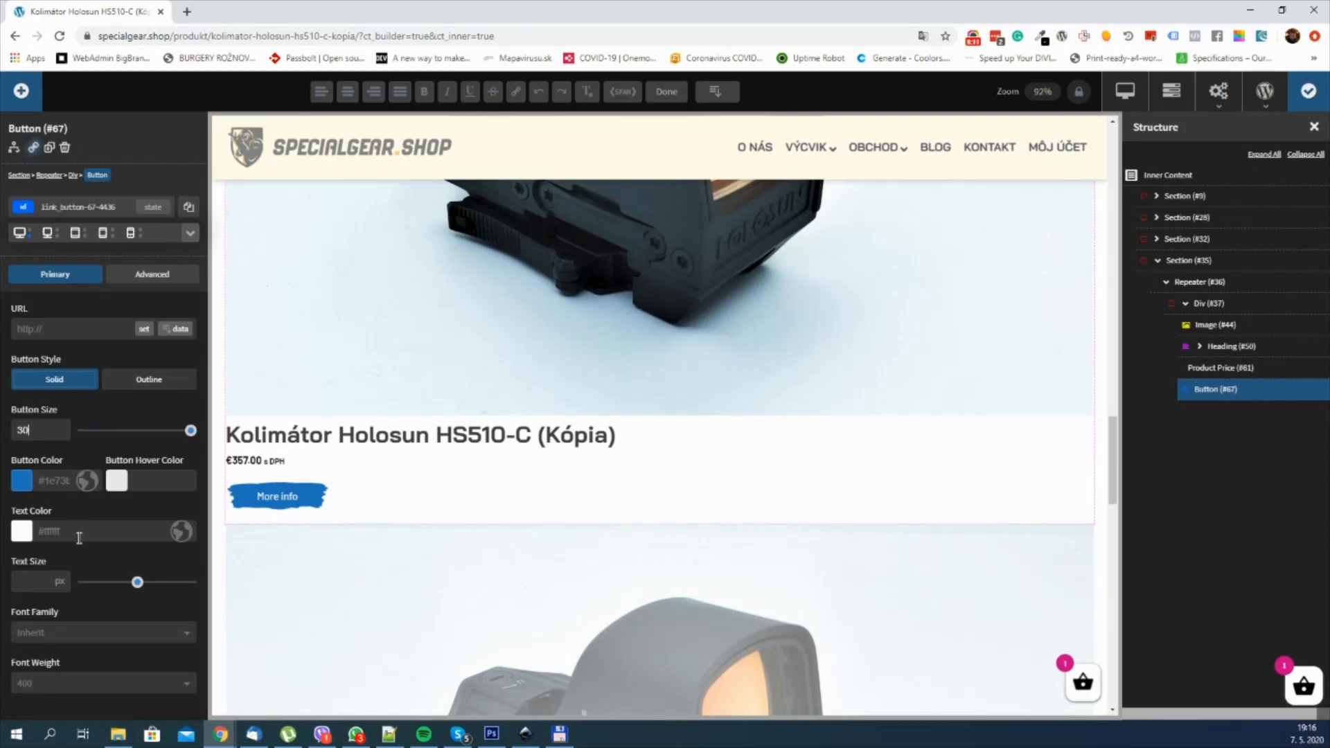
pyautogui.click(44, 581)
pyautogui.write('20')
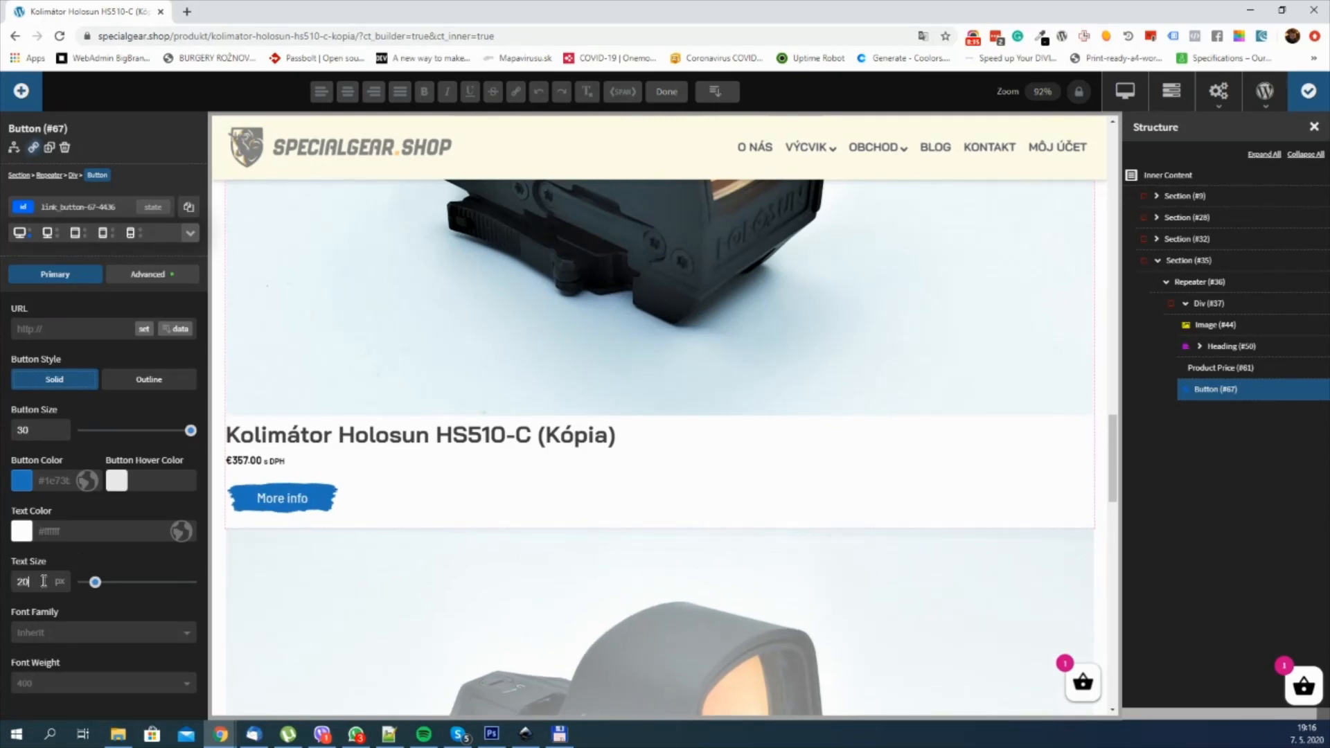
pyautogui.press('BackSpace')
pyautogui.write('4')
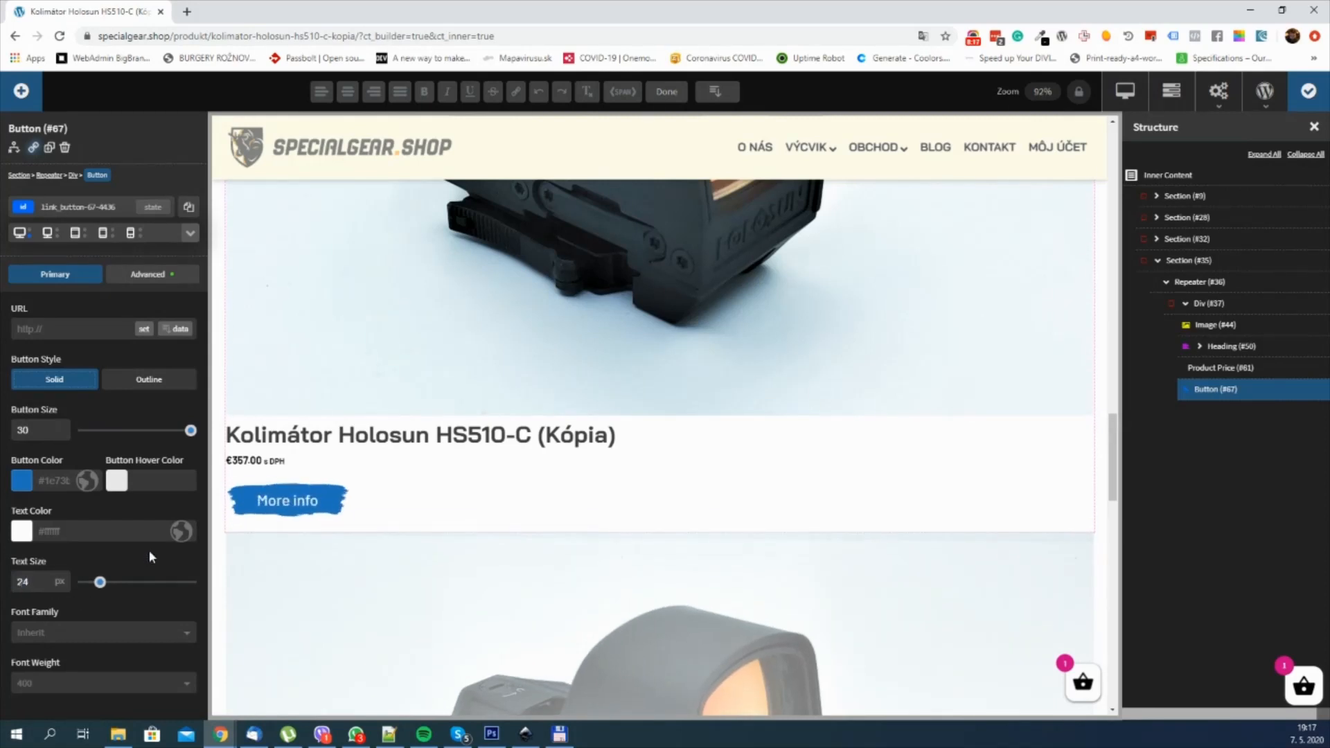
# Step: Change the More info button's color to the orange global color
pyautogui.click(21, 485)
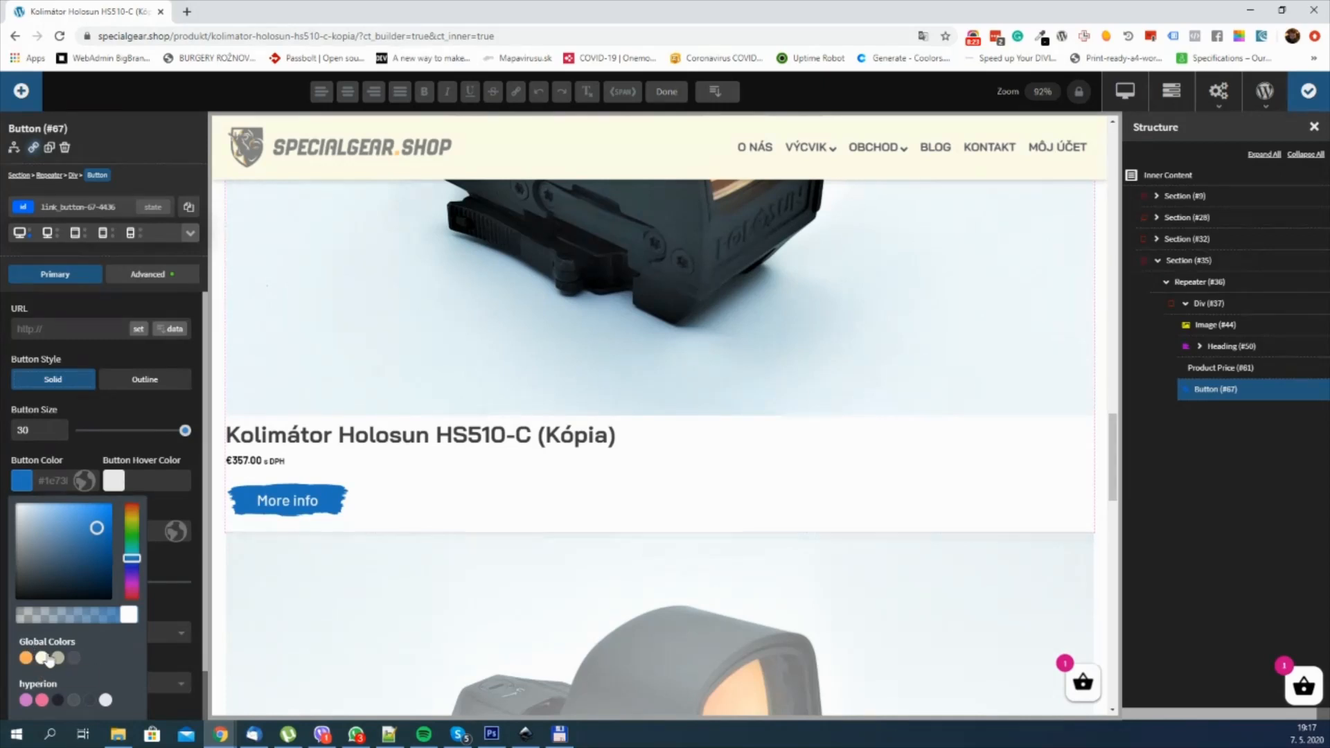
pyautogui.click(26, 657)
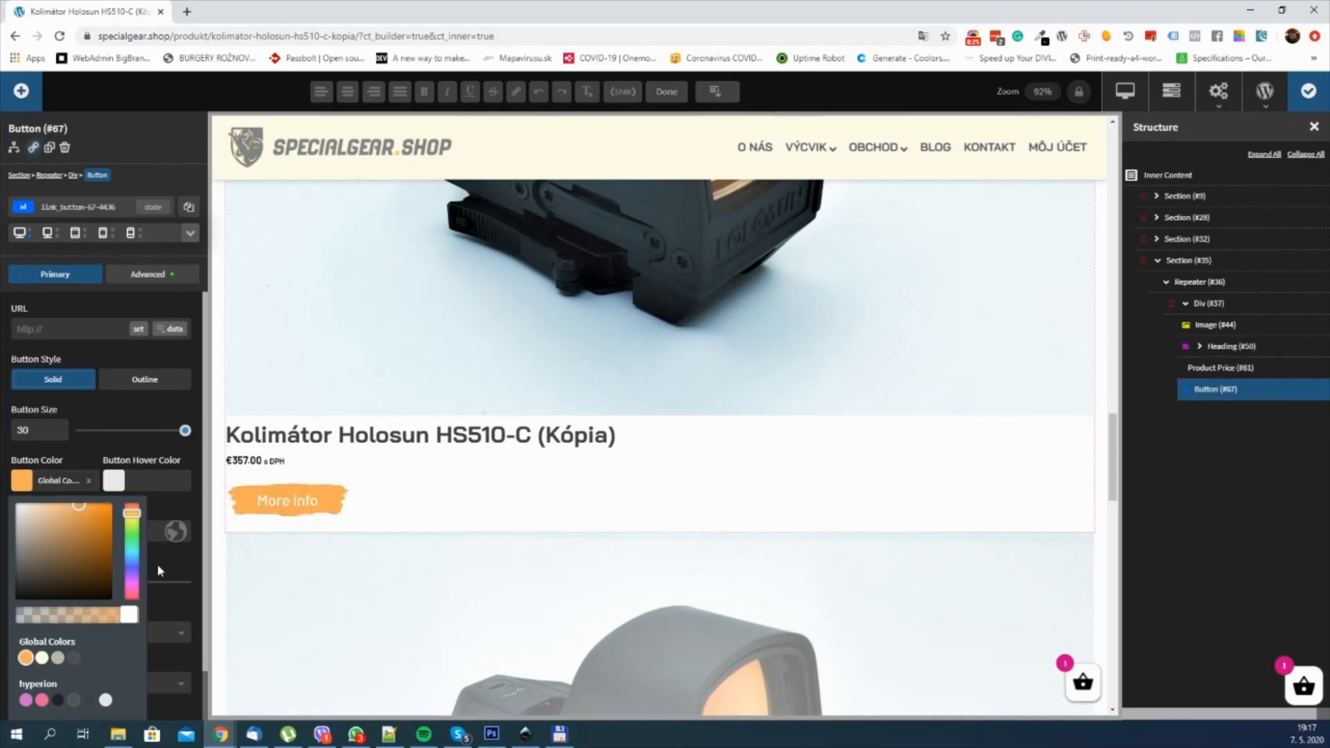
pyautogui.click(156, 564)
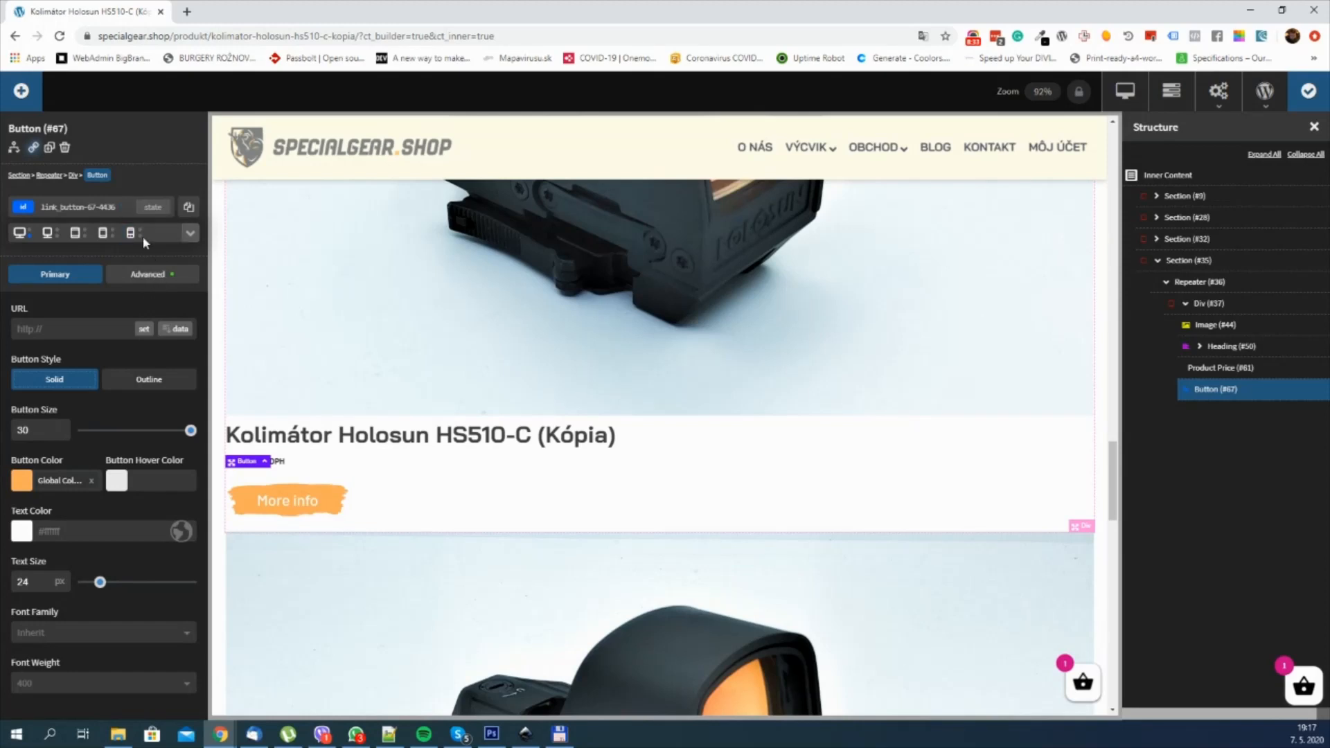
# Step: Set the button color of the More info button's hover state to the global color Tana green
pyautogui.click(153, 207)
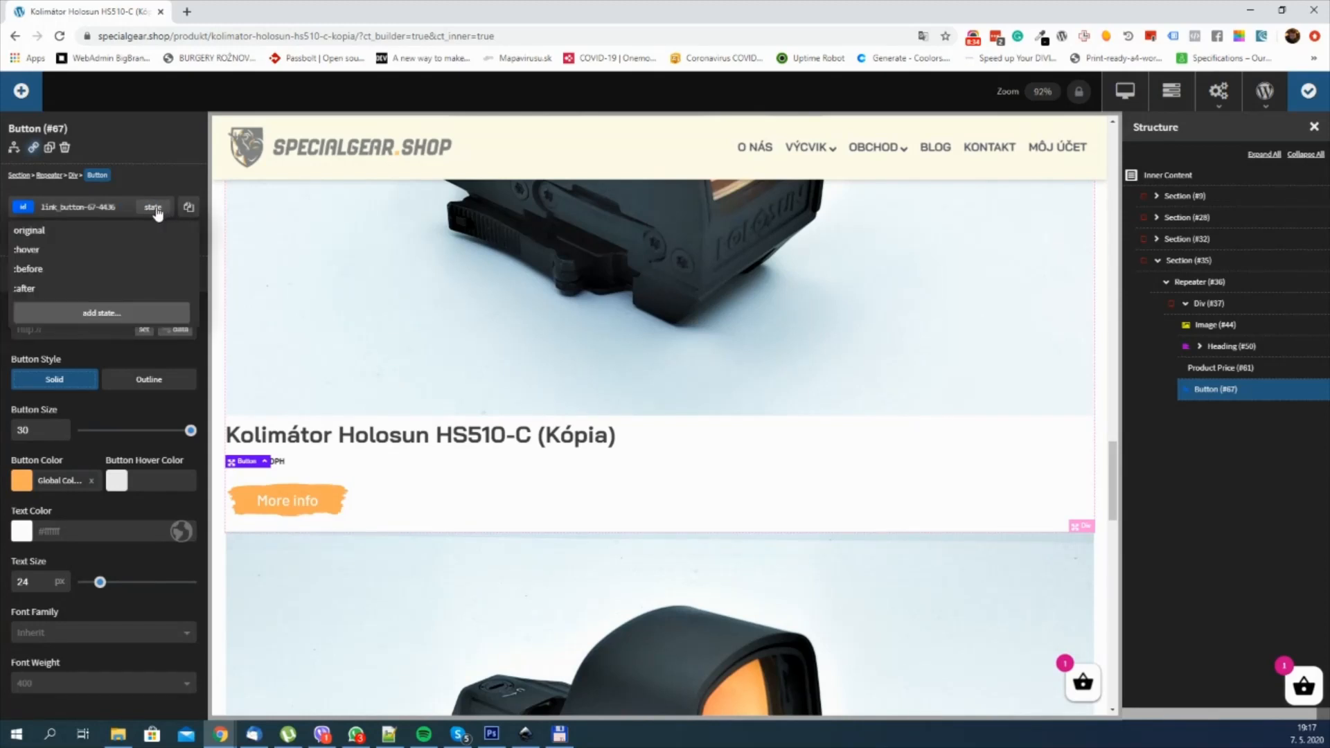
pyautogui.click(129, 250)
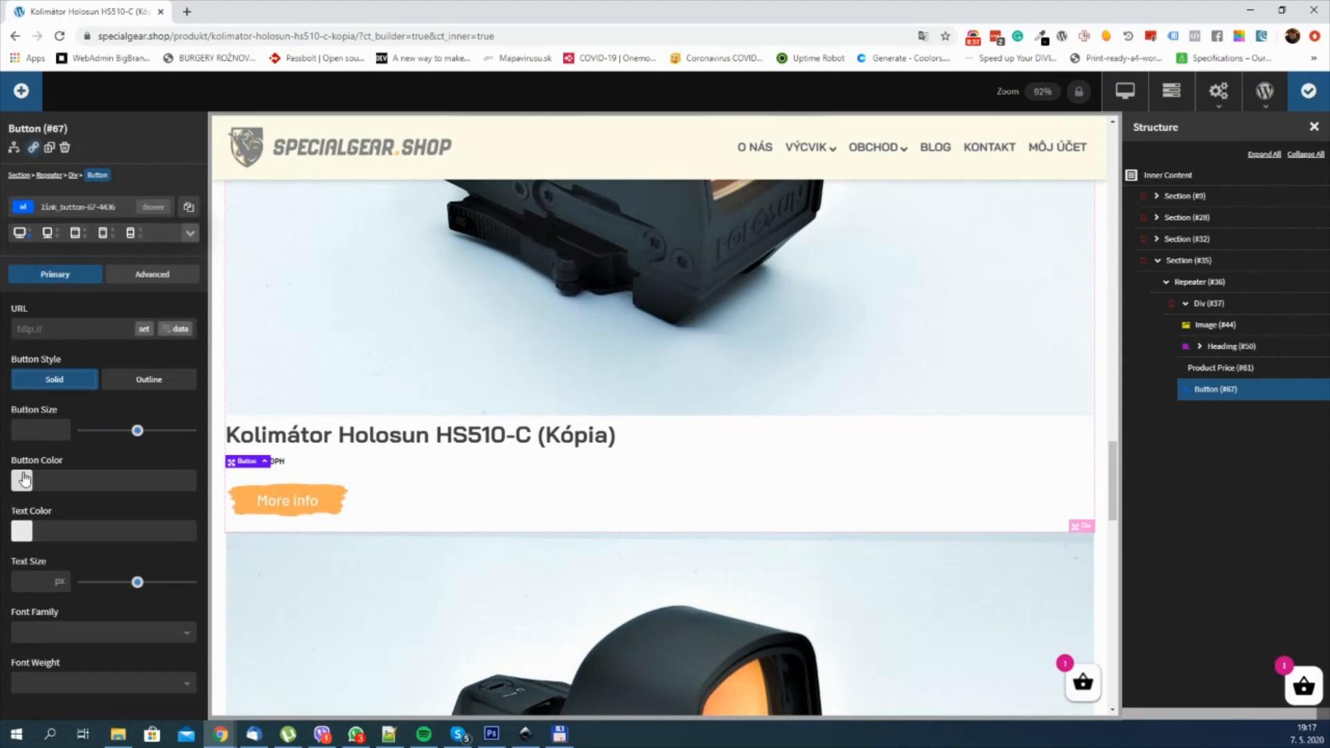
pyautogui.click(25, 479)
pyautogui.click(58, 658)
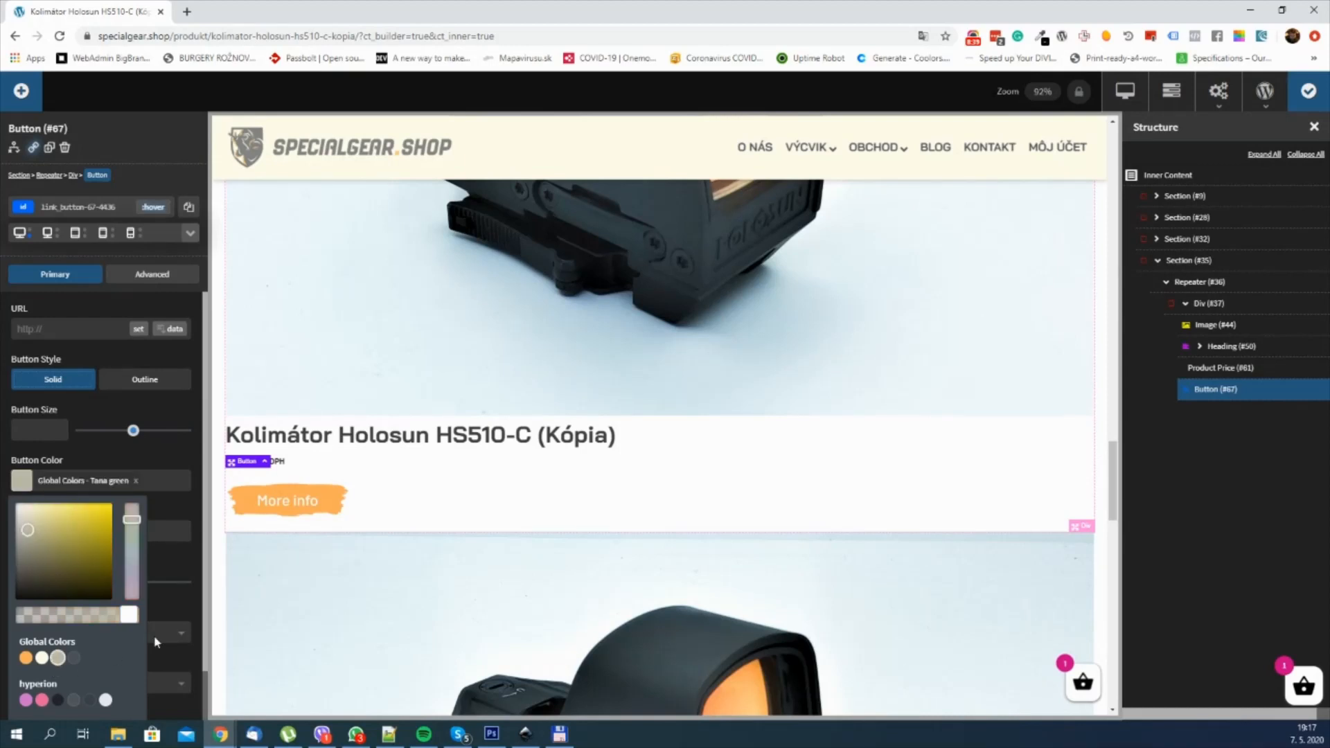
pyautogui.click(173, 561)
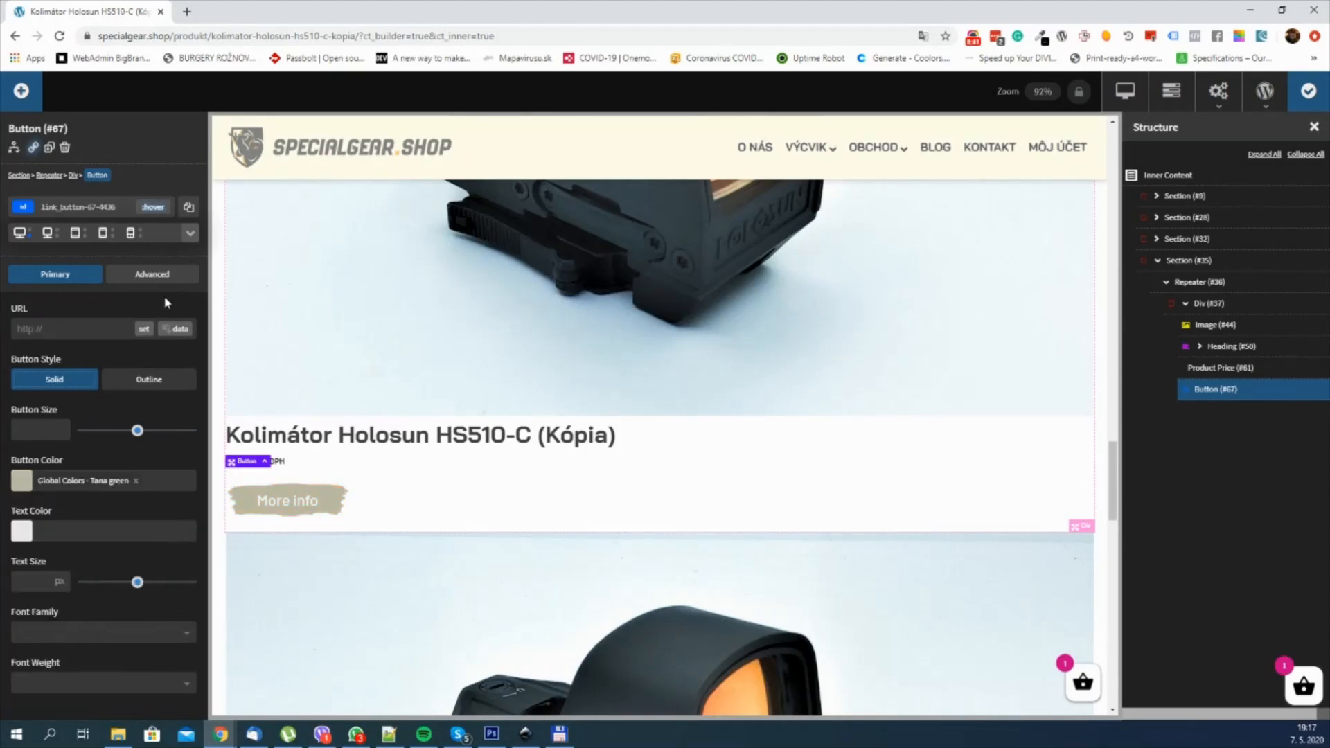
pyautogui.click(159, 213)
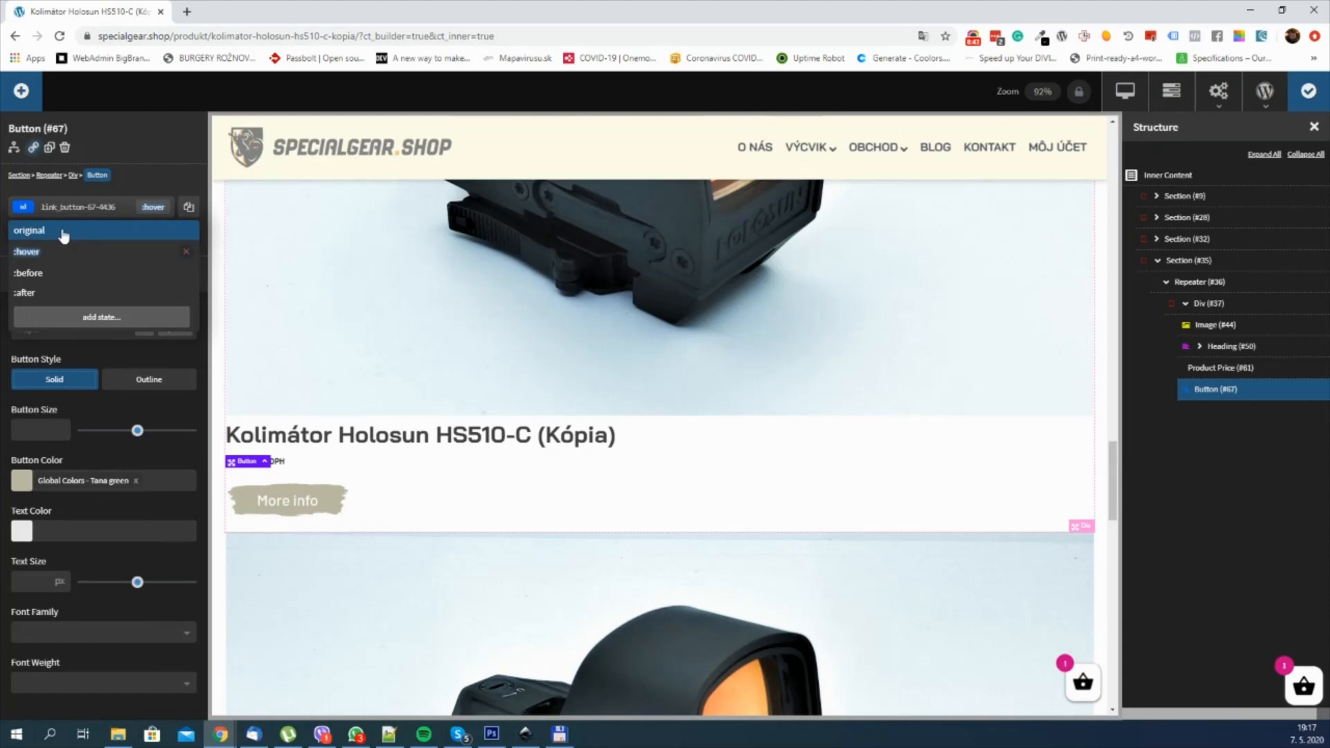
# Step: Set a 0.3-second transition duration on the More info button's original state and save the page
pyautogui.click(59, 231)
pyautogui.click(149, 275)
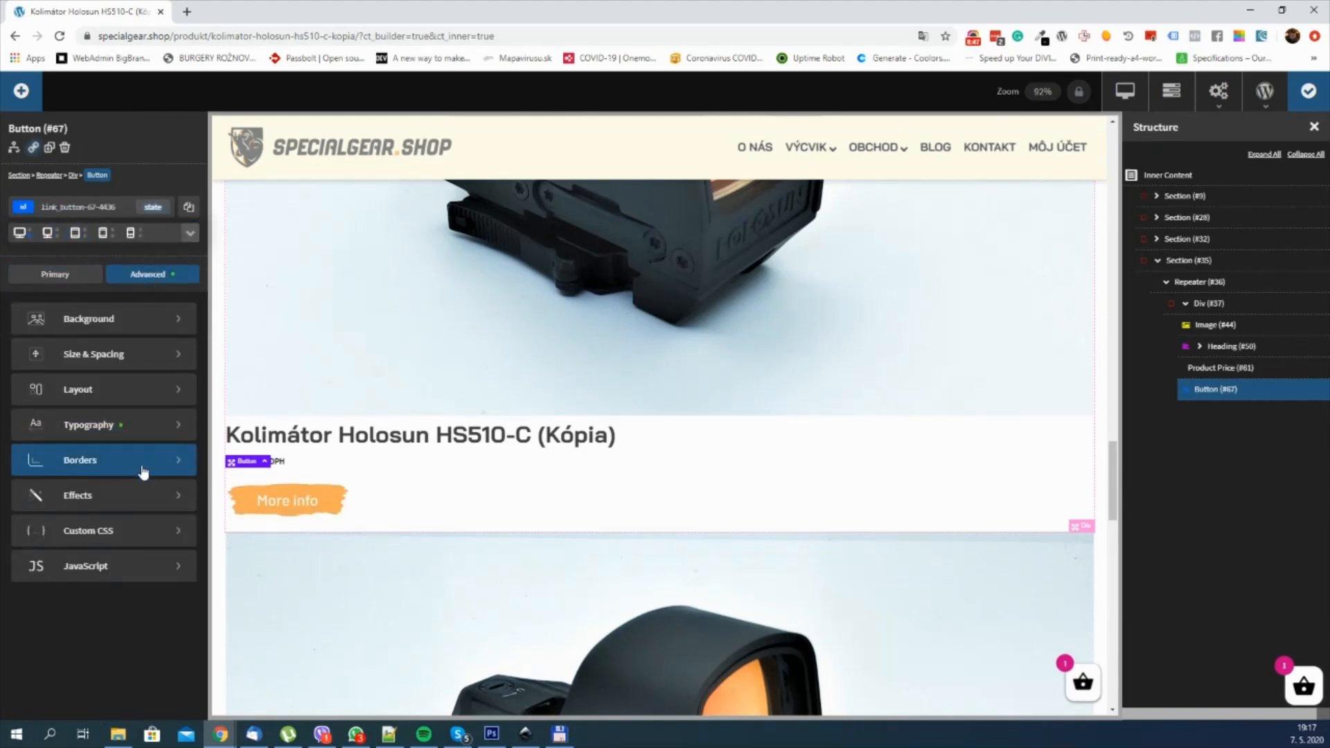
pyautogui.click(133, 497)
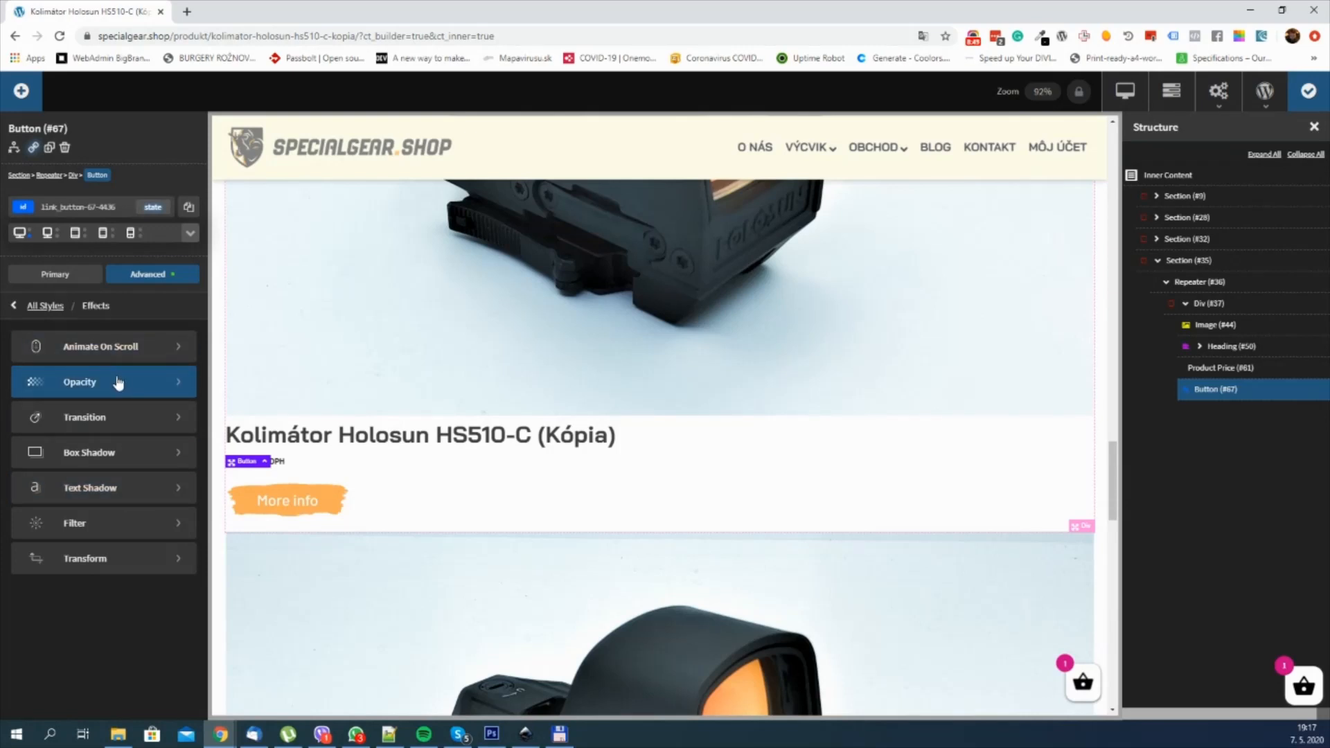
pyautogui.click(119, 419)
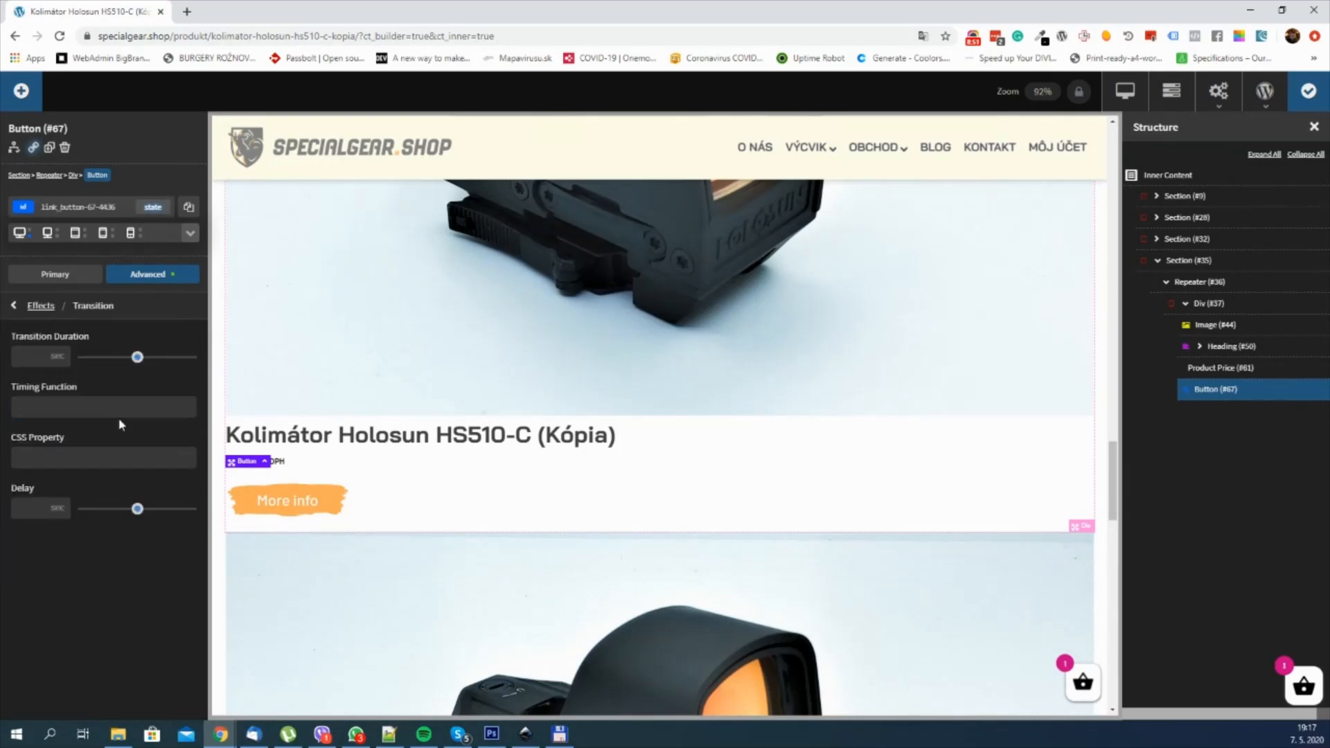
pyautogui.click(32, 358)
pyautogui.write('0.3')
pyautogui.click(1305, 95)
# Step: Open the live product page and examine how the repeated products, their images, titles, prices and More info buttons are laid out
pyautogui.click(1134, 102)
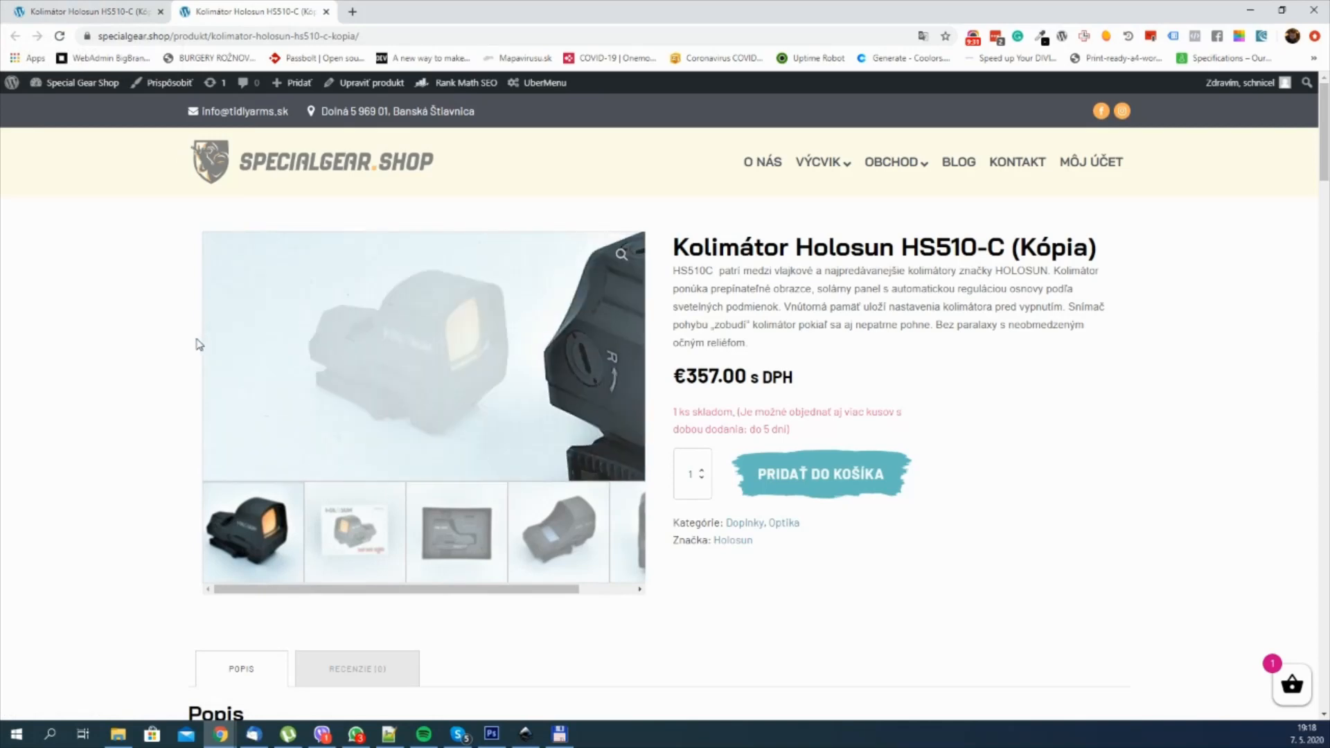
pyautogui.click(104, 11)
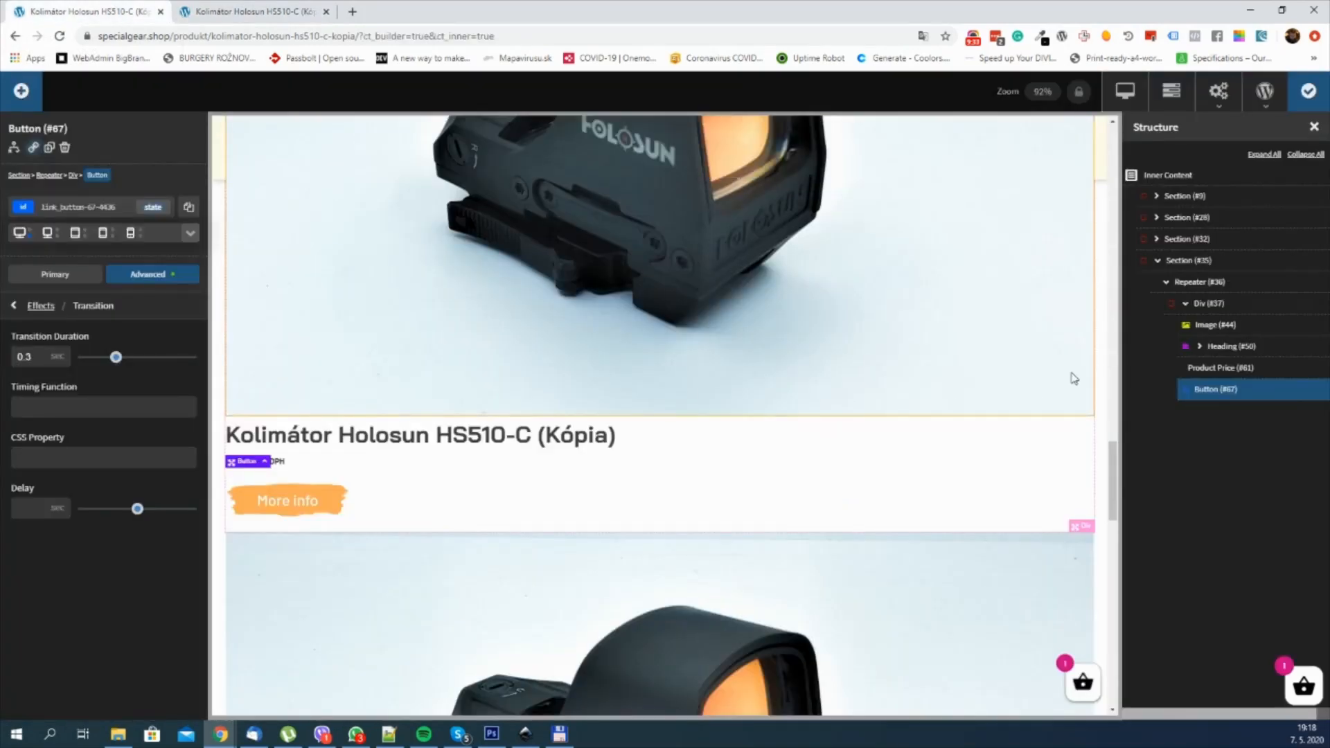
pyautogui.scroll(3, 860, 288)
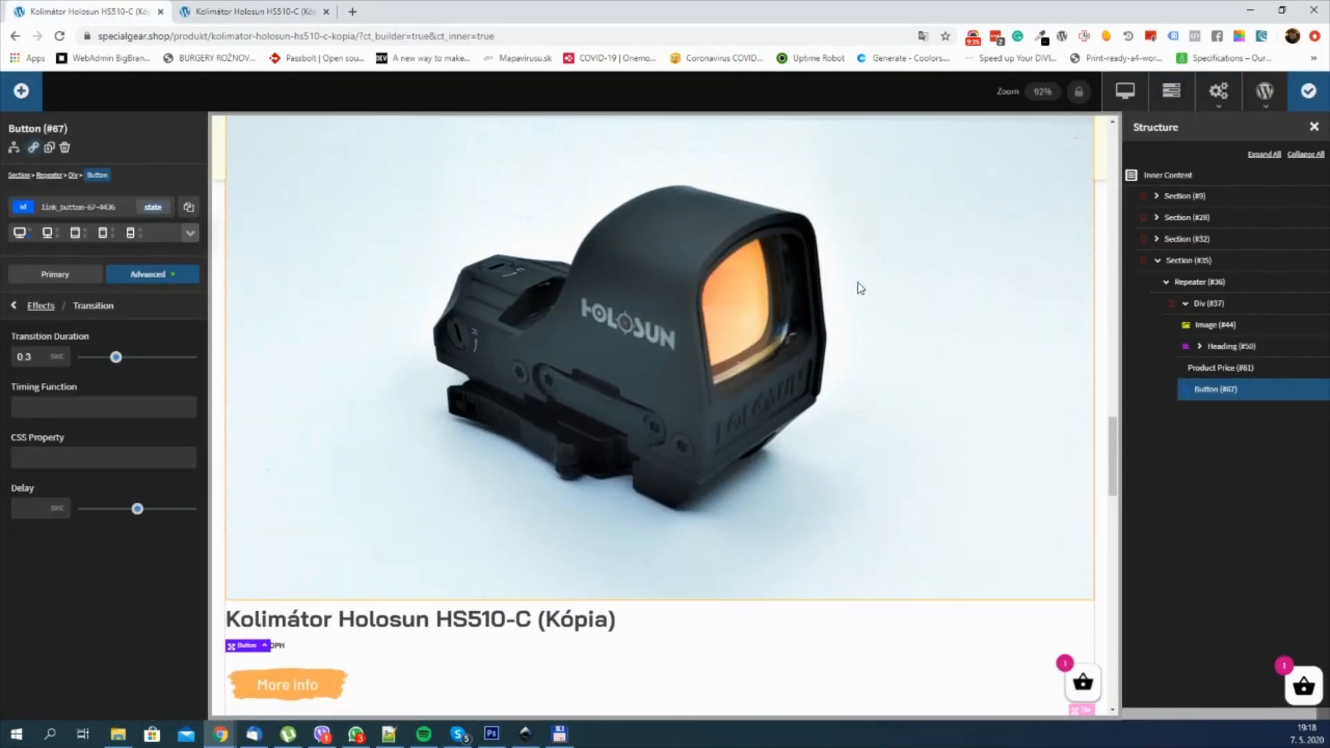
pyautogui.scroll(-3, 860, 287)
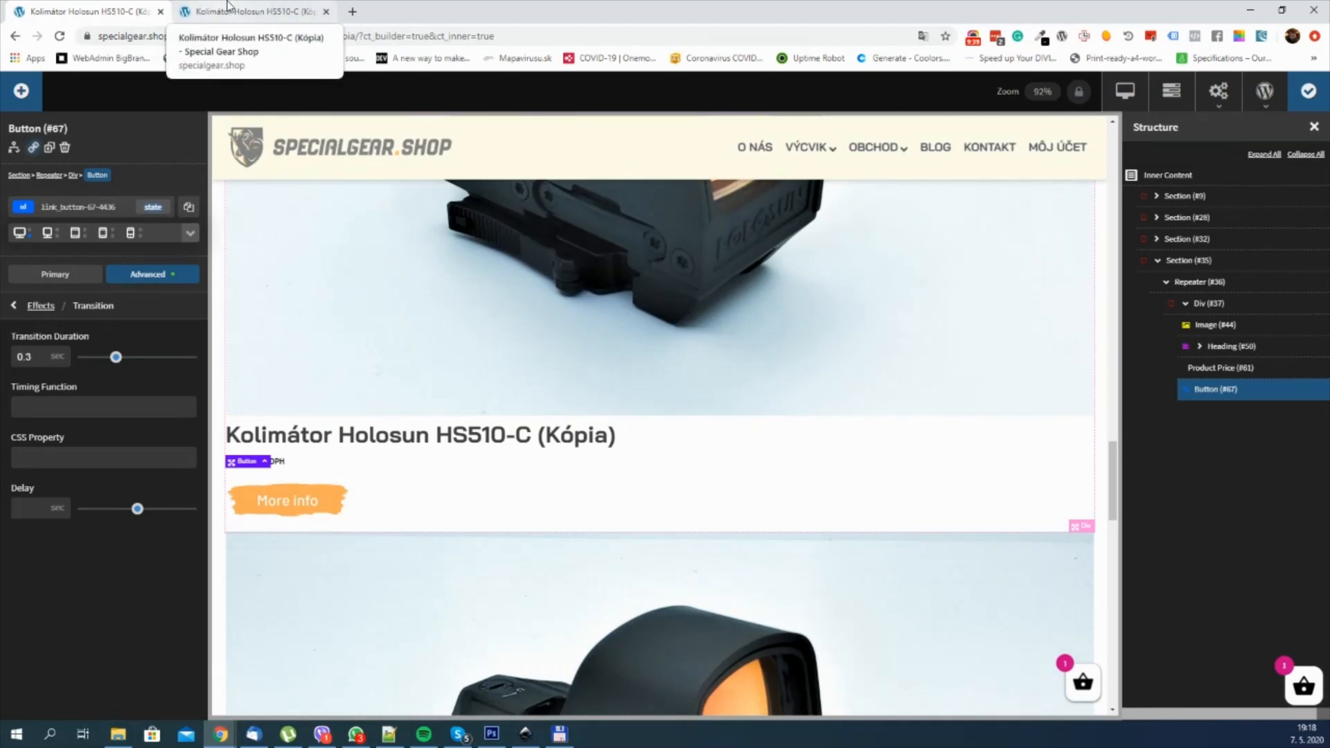
pyautogui.click(229, 8)
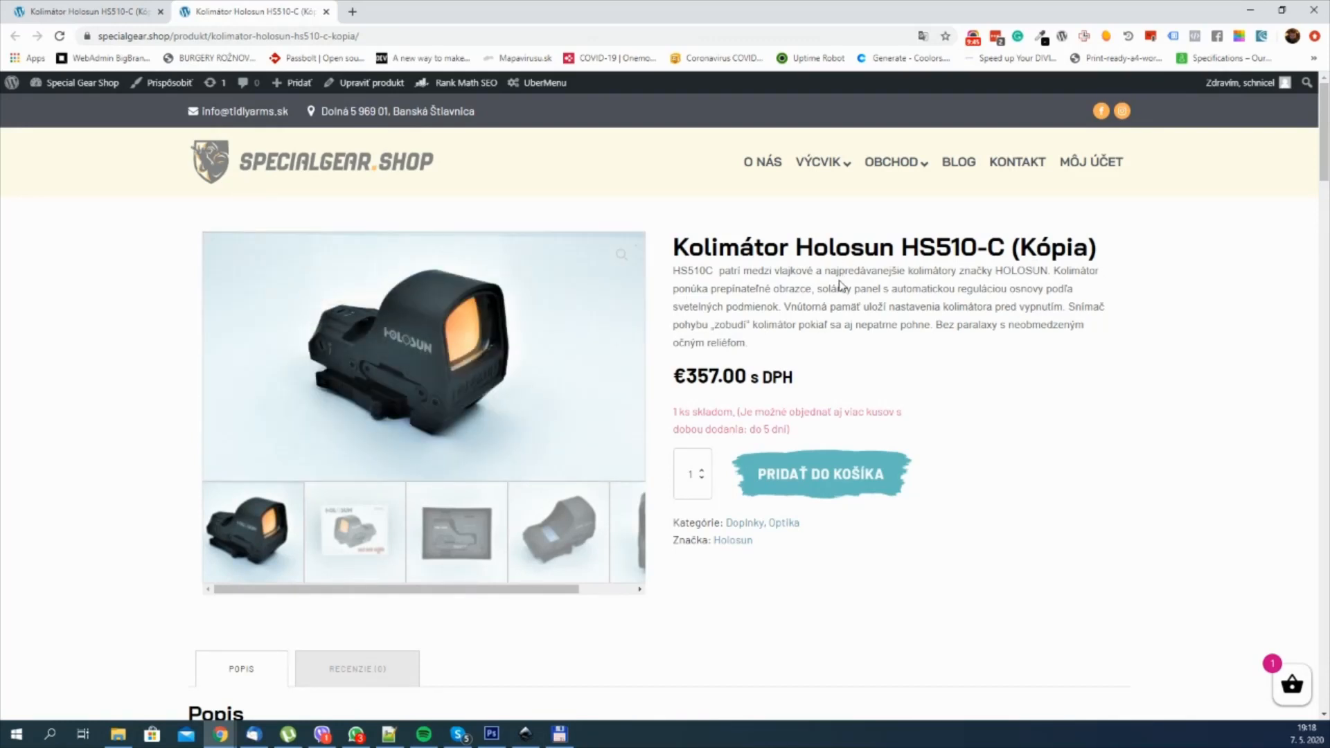
pyautogui.scroll(-15, 804, 274)
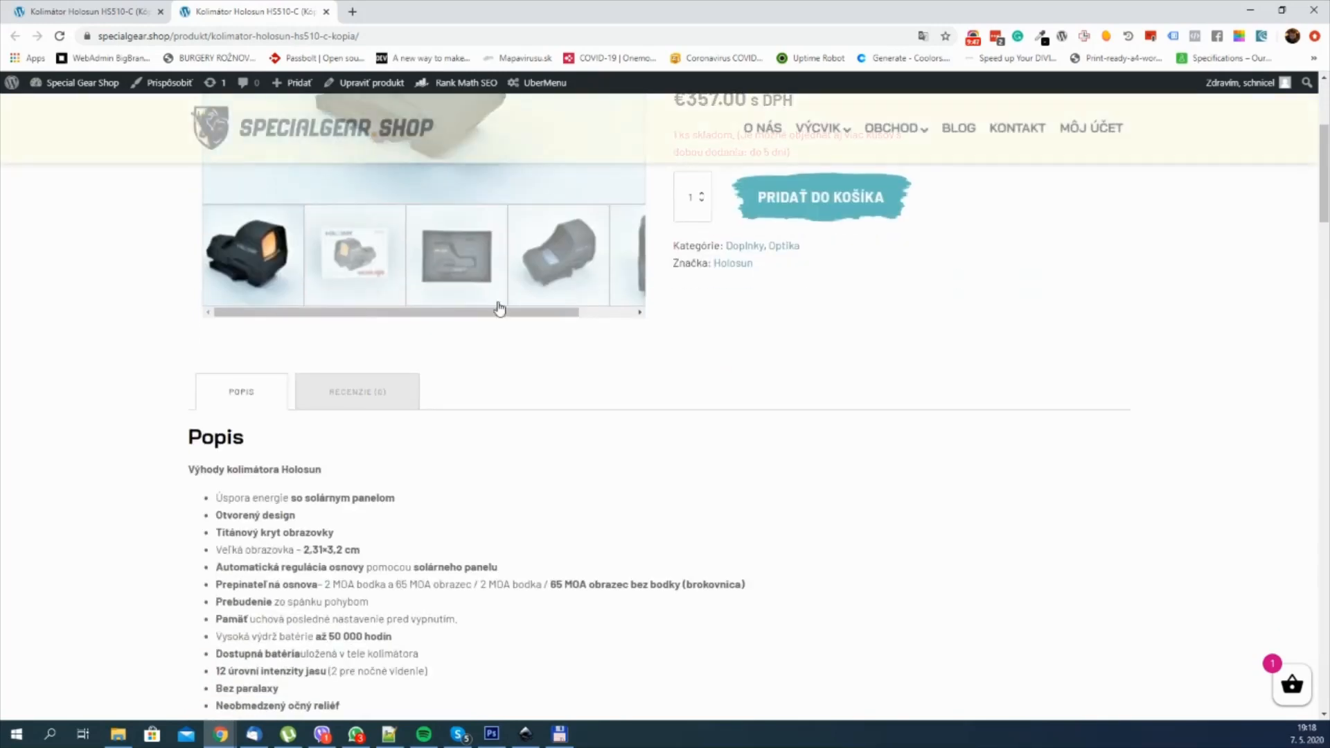
pyautogui.scroll(-5, 138, 375)
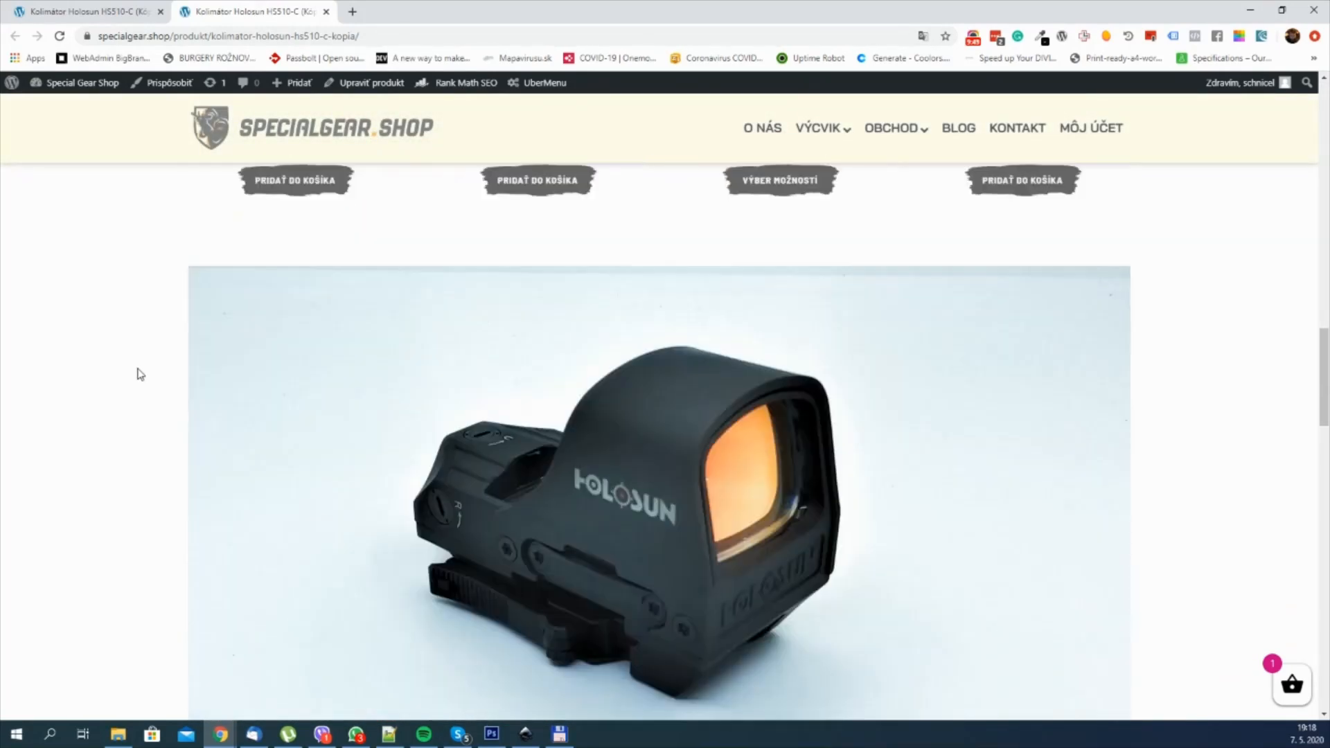
pyautogui.scroll(-6, 496, 363)
pyautogui.scroll(-20, 521, 361)
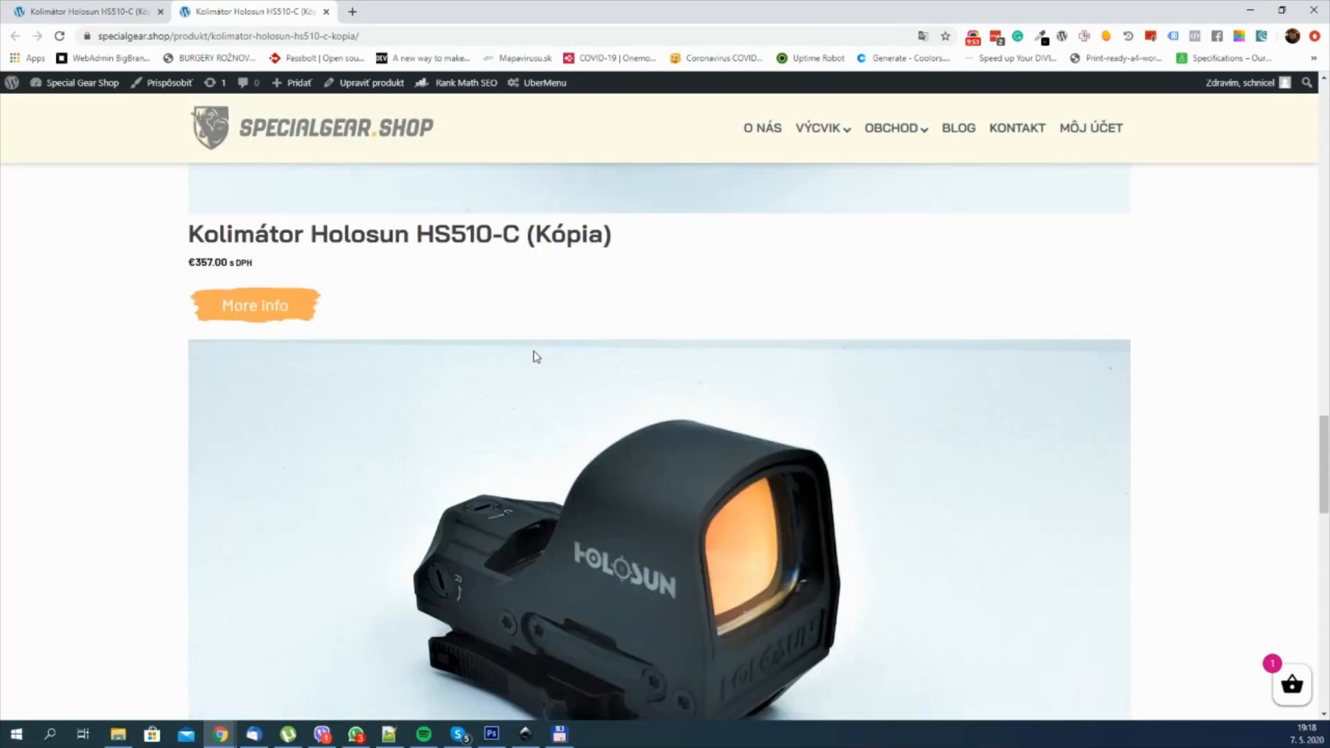
pyautogui.scroll(10, 392, 410)
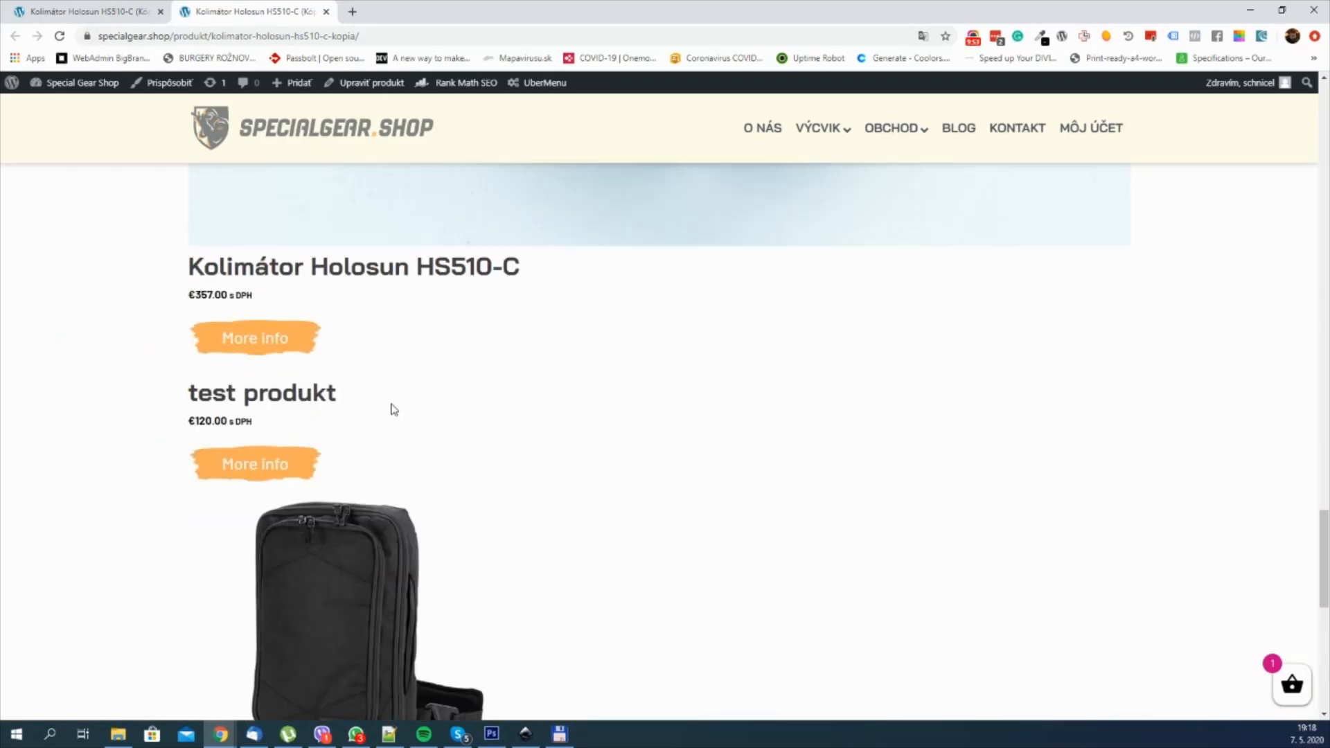
pyautogui.scroll(-4, 425, 360)
pyautogui.scroll(1, 388, 388)
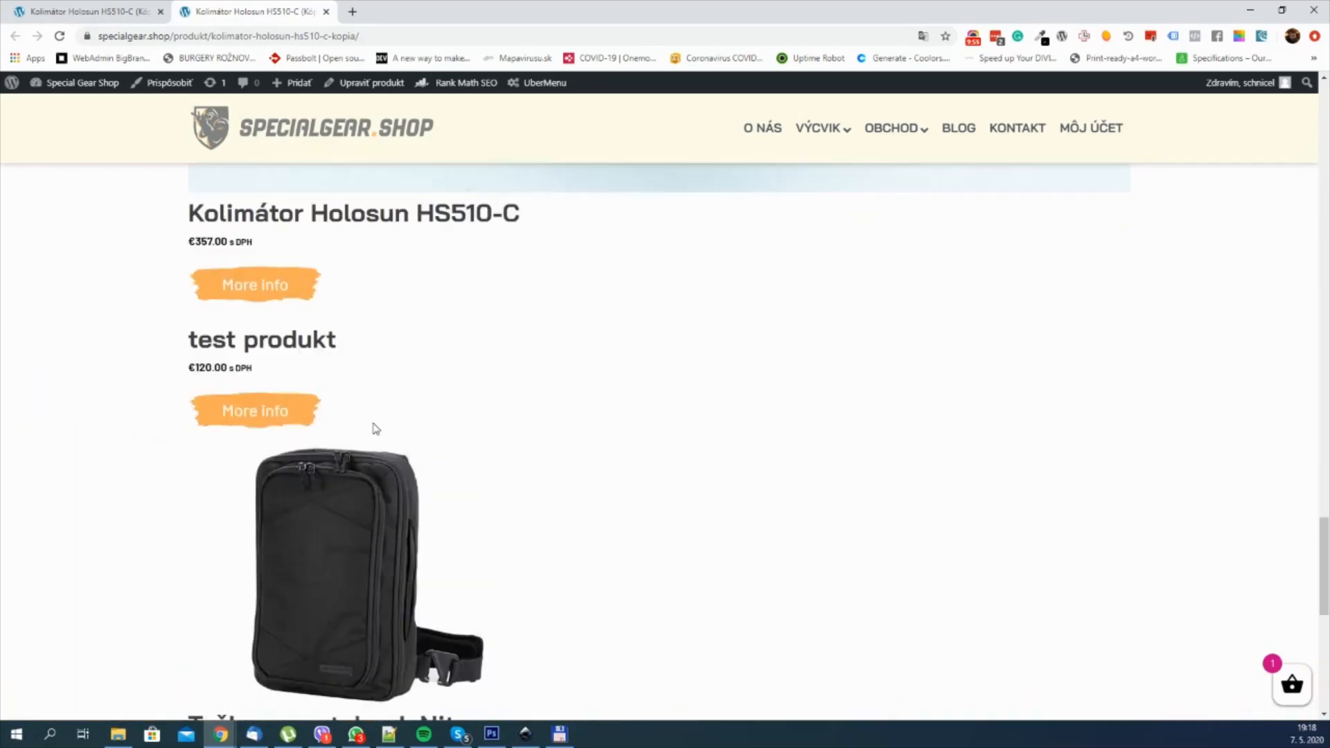
pyautogui.scroll(-3, 353, 374)
pyautogui.scroll(9, 520, 367)
pyautogui.scroll(14, 706, 357)
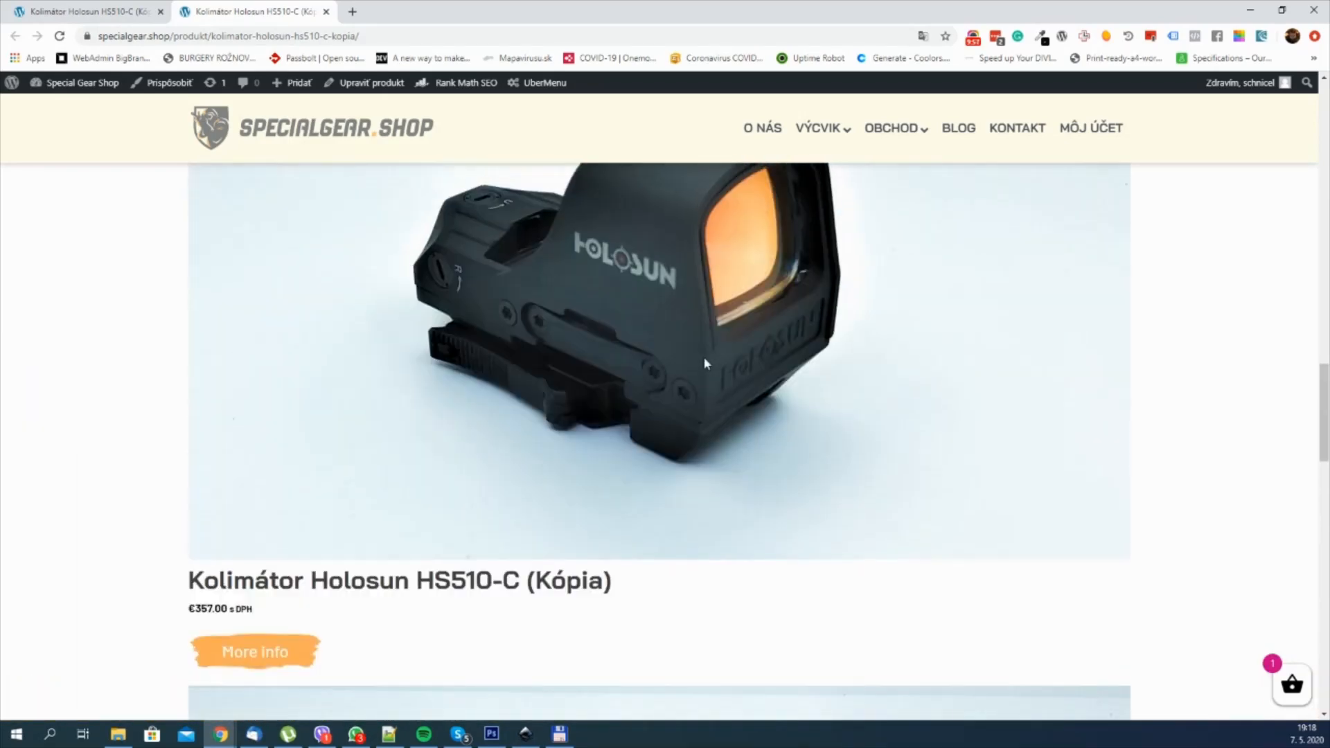
pyautogui.scroll(-6, 706, 356)
pyautogui.scroll(1, 664, 320)
pyautogui.scroll(1, 665, 326)
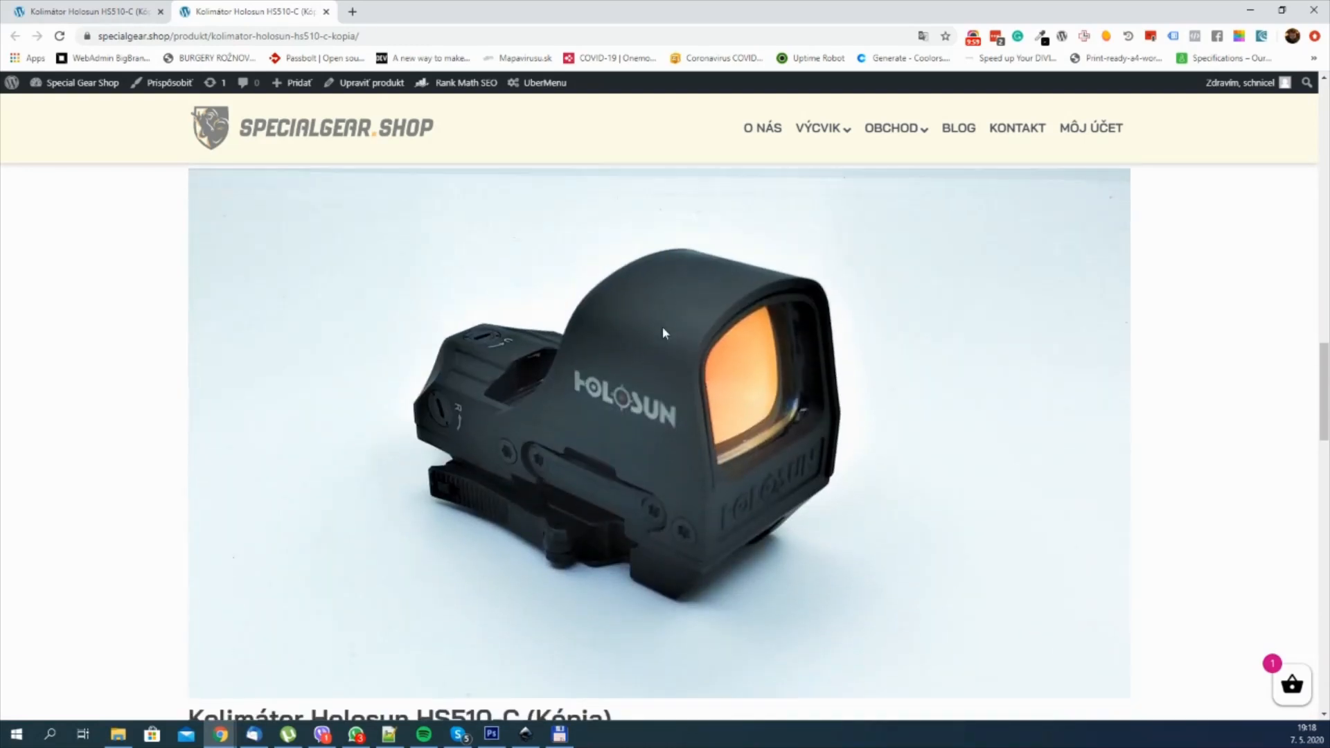
pyautogui.scroll(1, 452, 249)
pyautogui.scroll(-1, 449, 258)
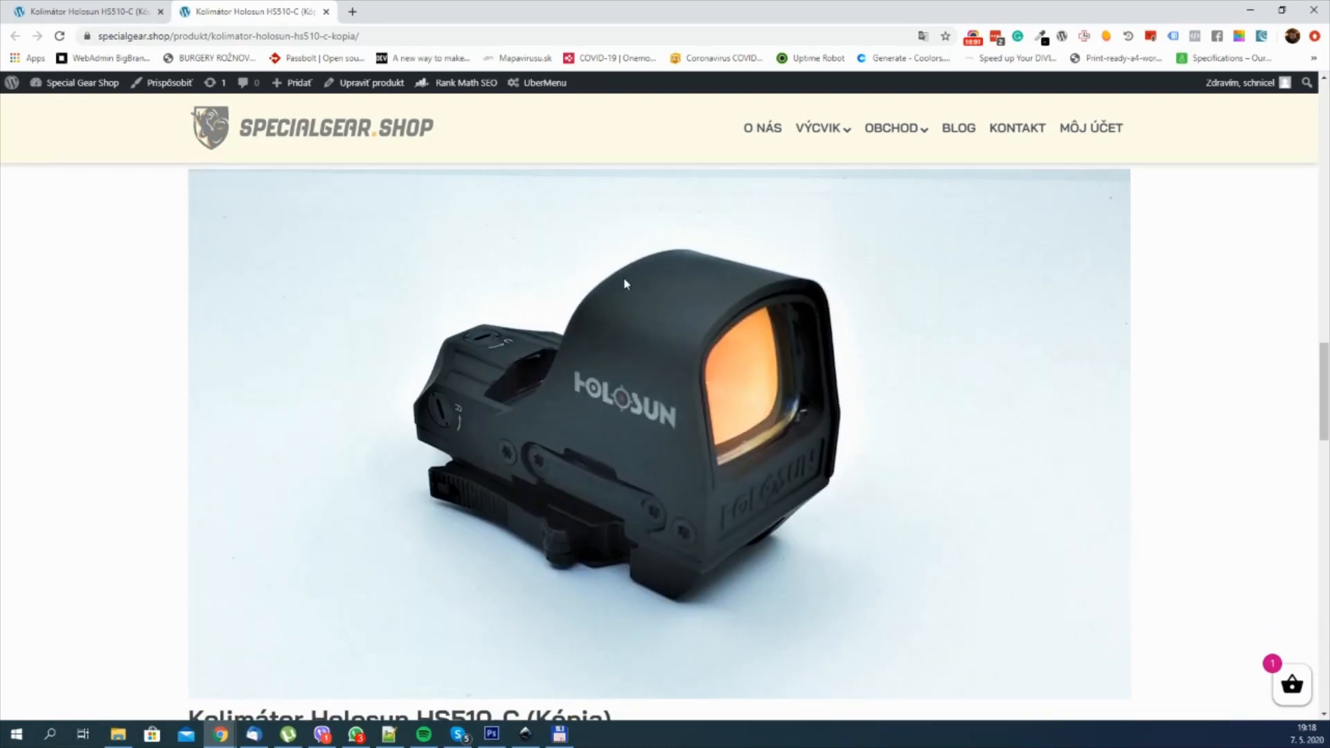
pyautogui.scroll(3, 582, 322)
pyautogui.scroll(-2, 485, 360)
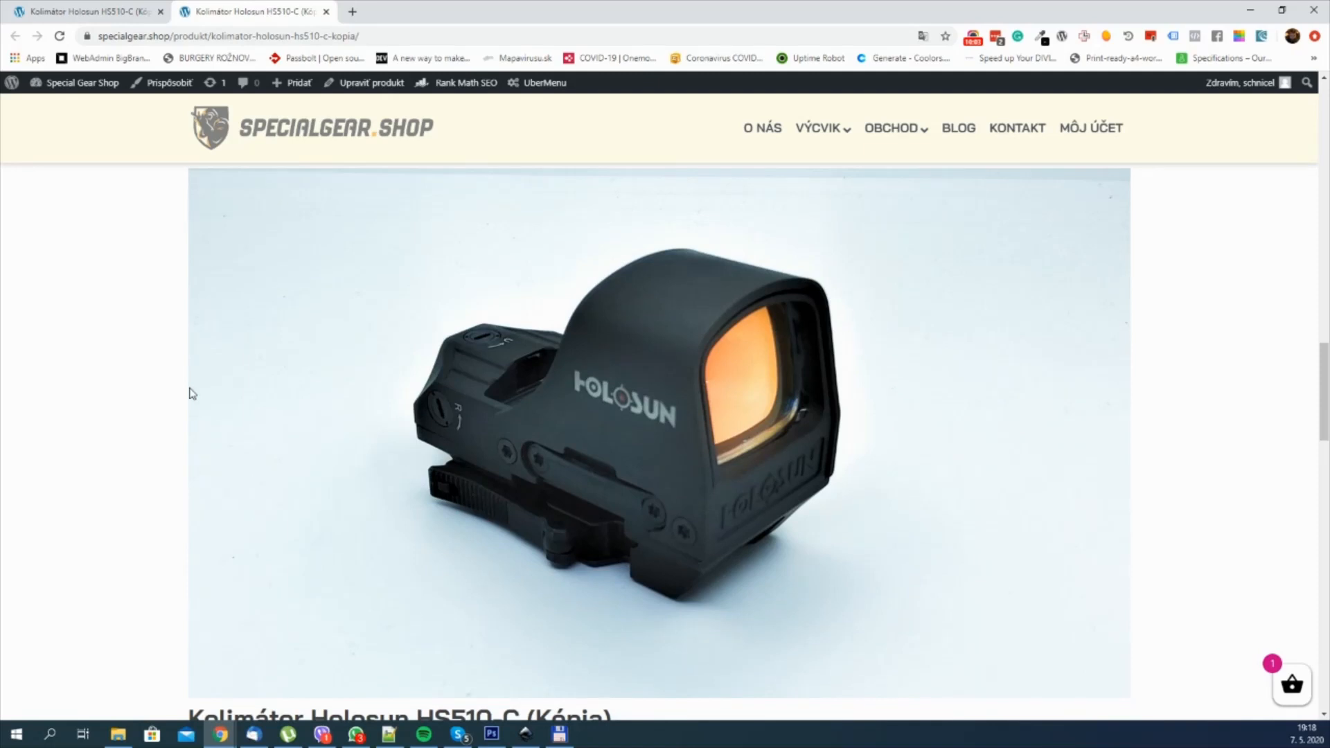
pyautogui.scroll(1, 689, 414)
# Step: Return to the builder and lay out the Repeater's child elements horizontally
pyautogui.click(121, 15)
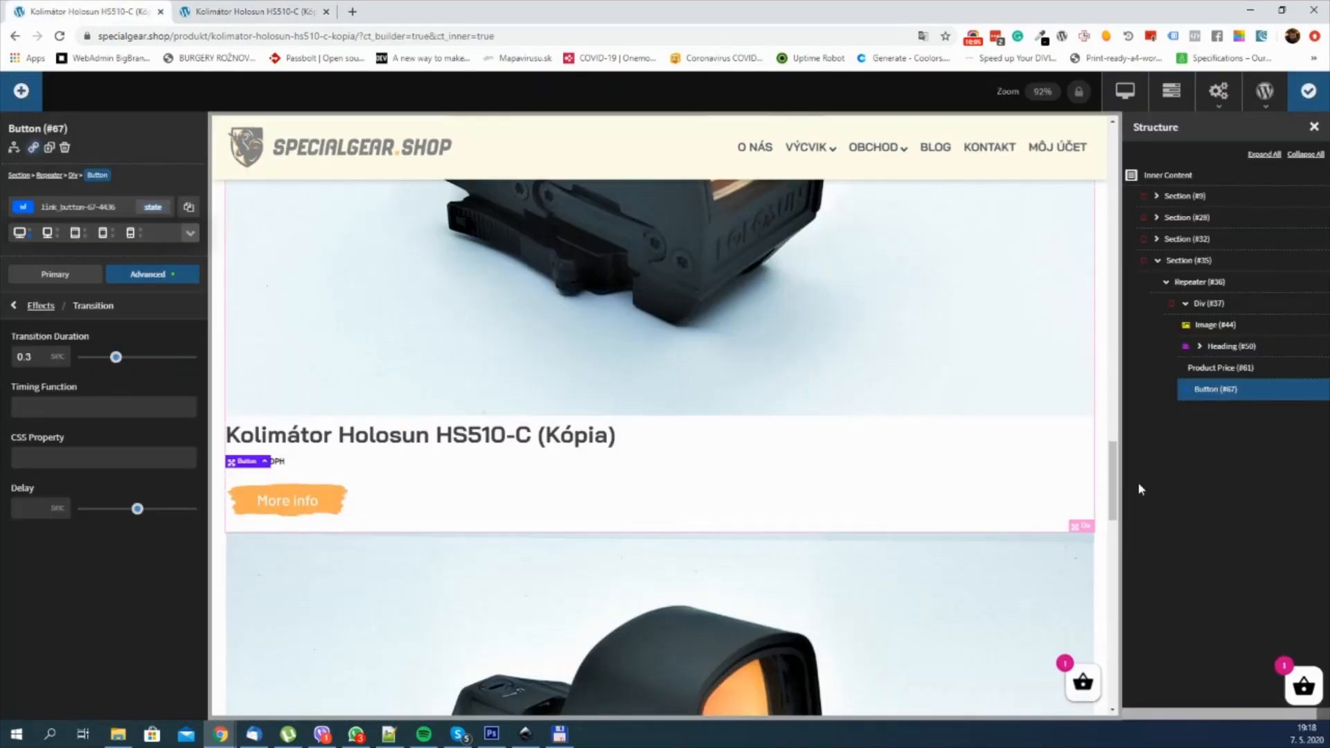
pyautogui.click(1209, 305)
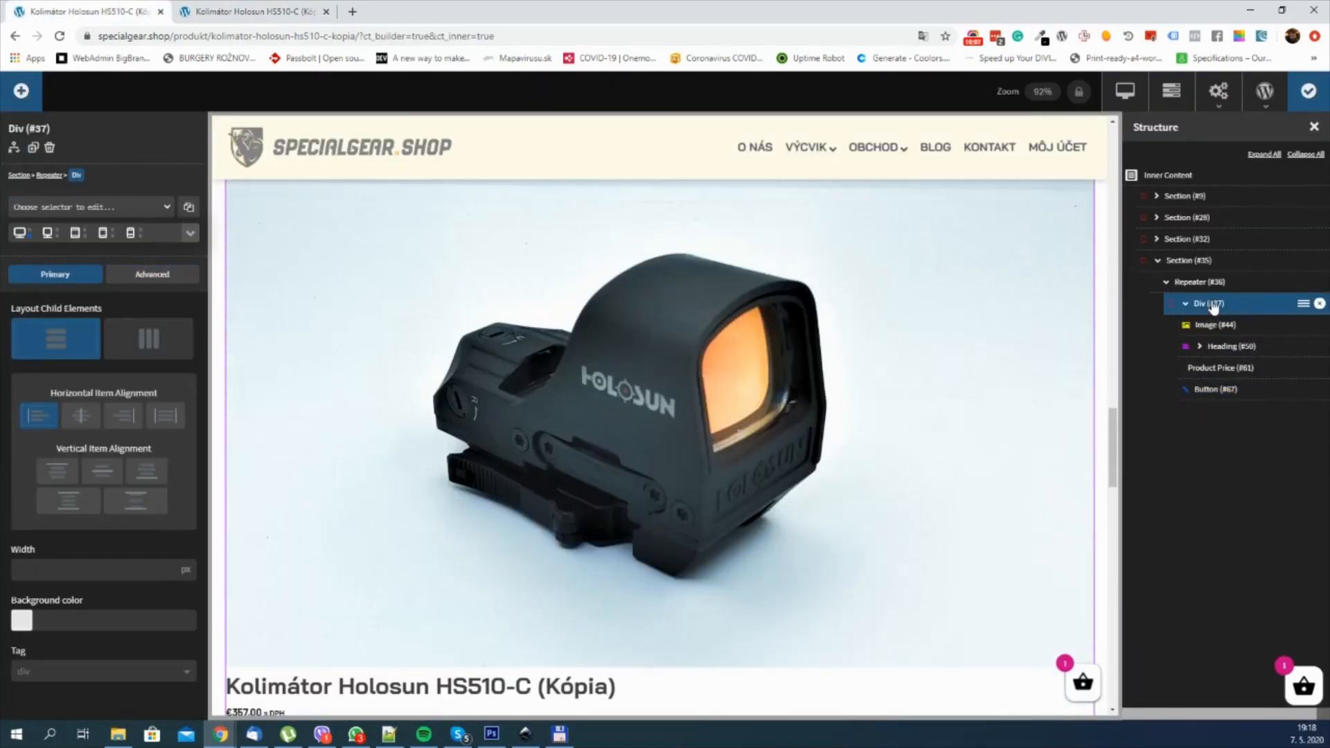
pyautogui.click(1215, 284)
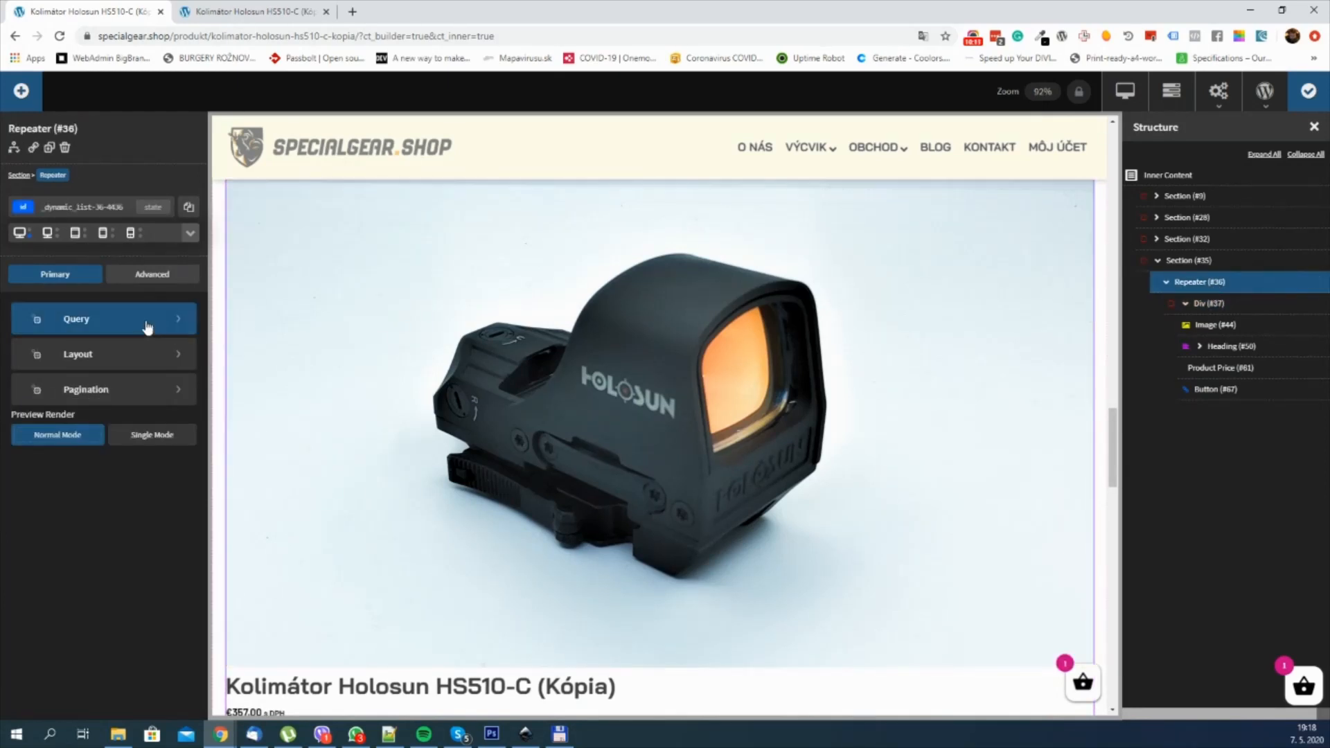
pyautogui.click(143, 354)
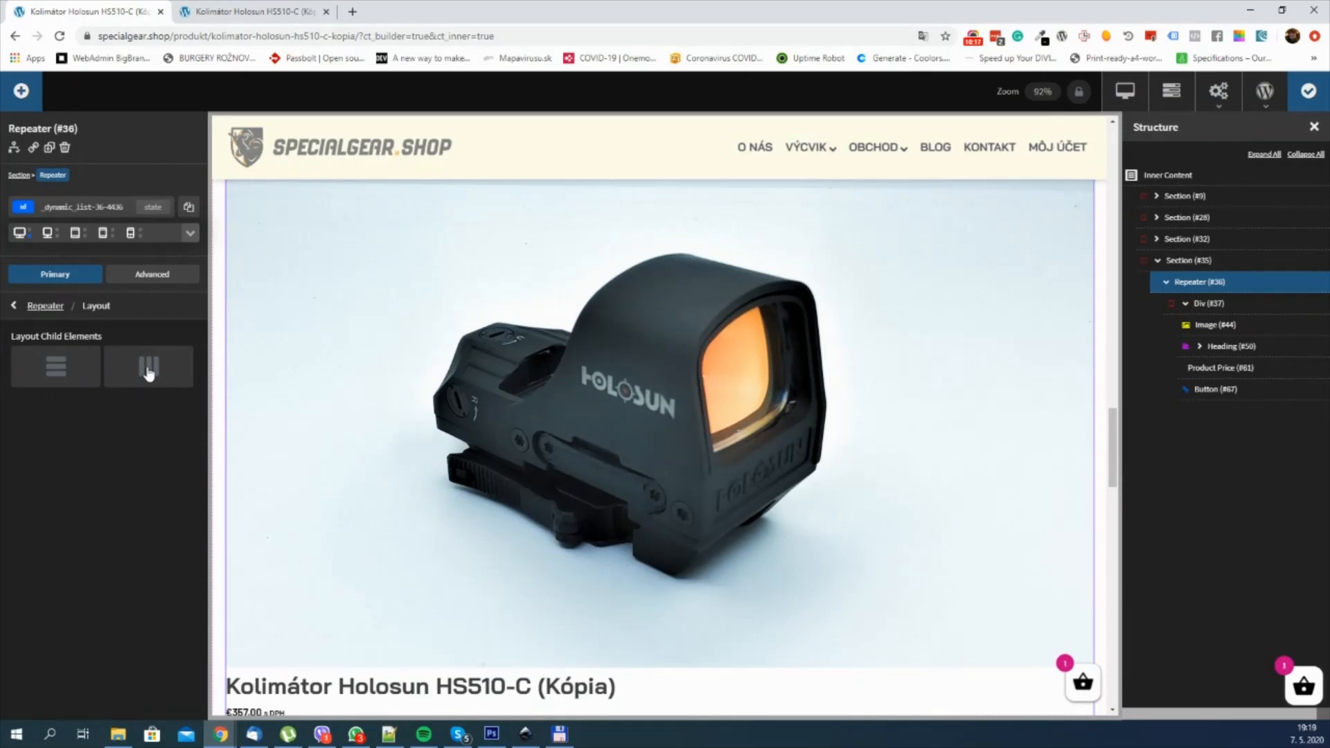
pyautogui.click(148, 371)
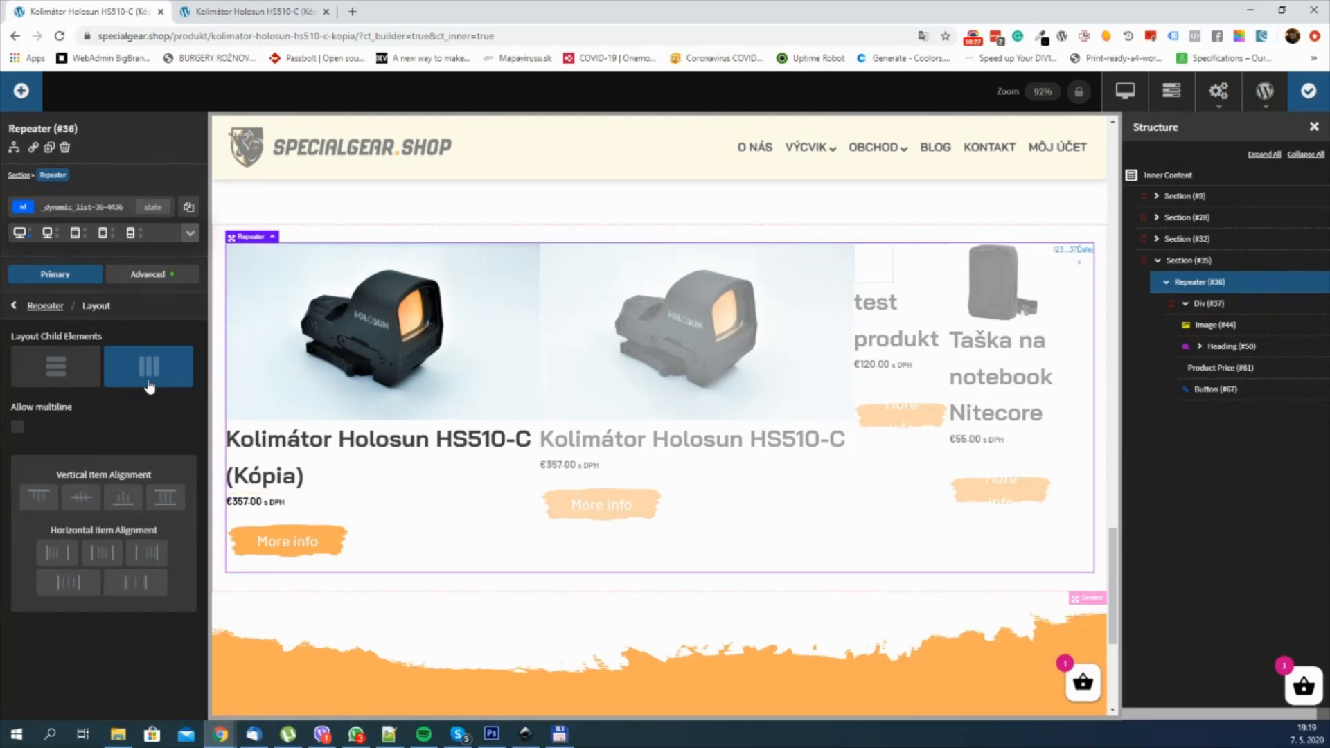
# Step: Try allowing multiline on the Repeater, check its flex layout settings, and turn multiline off again
pyautogui.click(19, 429)
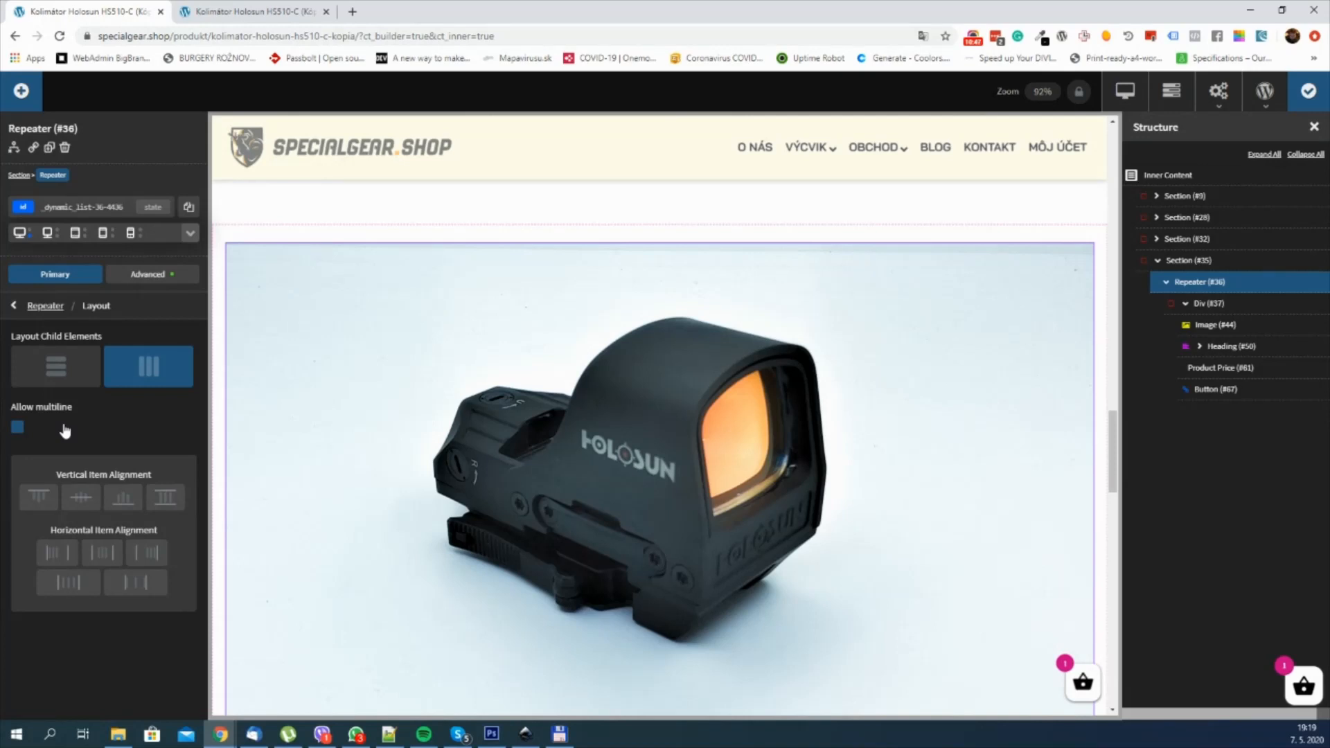
pyautogui.click(138, 277)
pyautogui.click(126, 395)
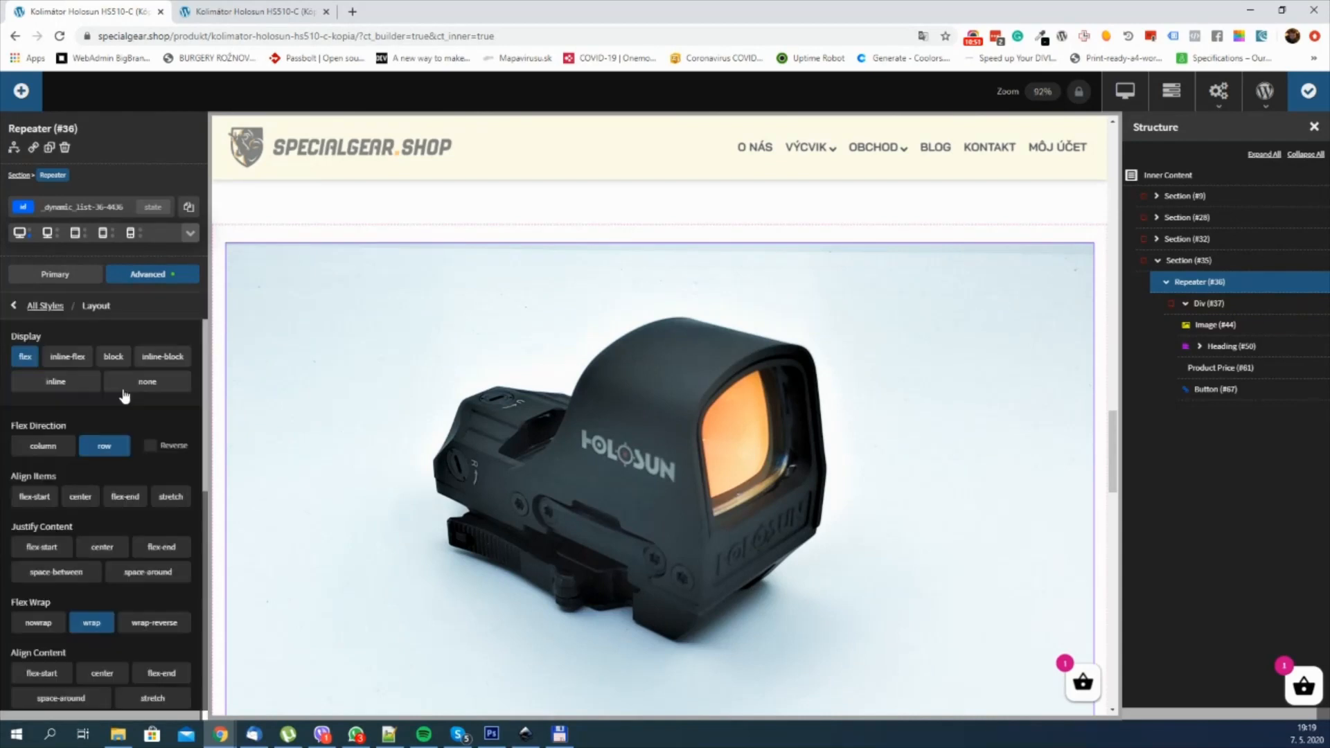
pyautogui.scroll(-2, 125, 396)
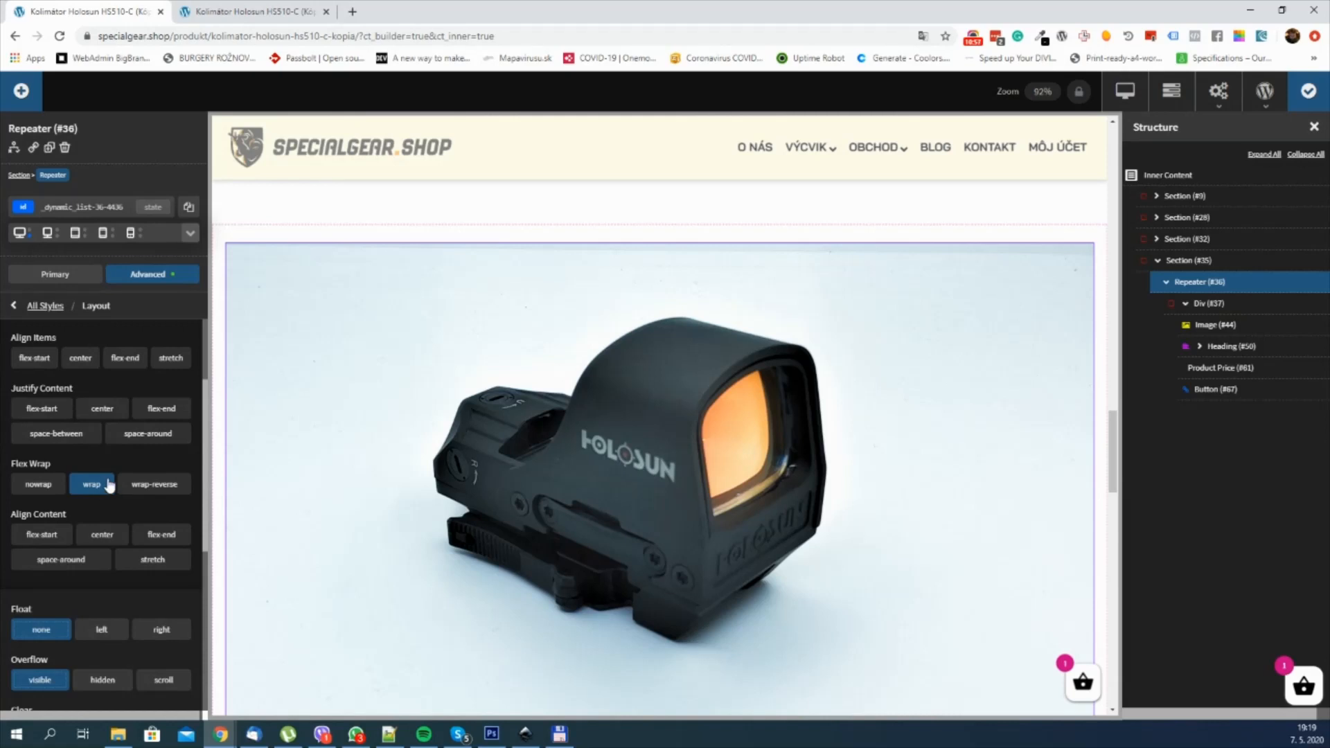
pyautogui.scroll(2, 119, 484)
pyautogui.click(57, 312)
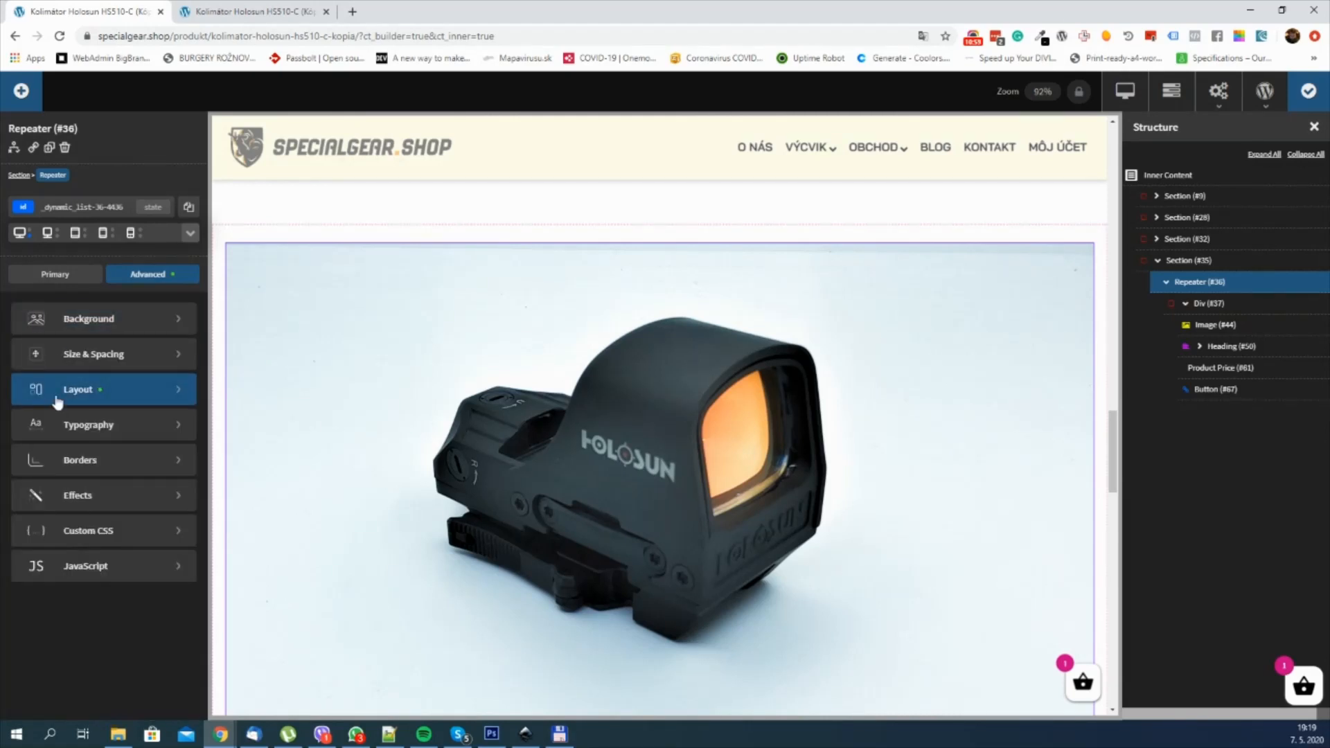
pyautogui.click(74, 275)
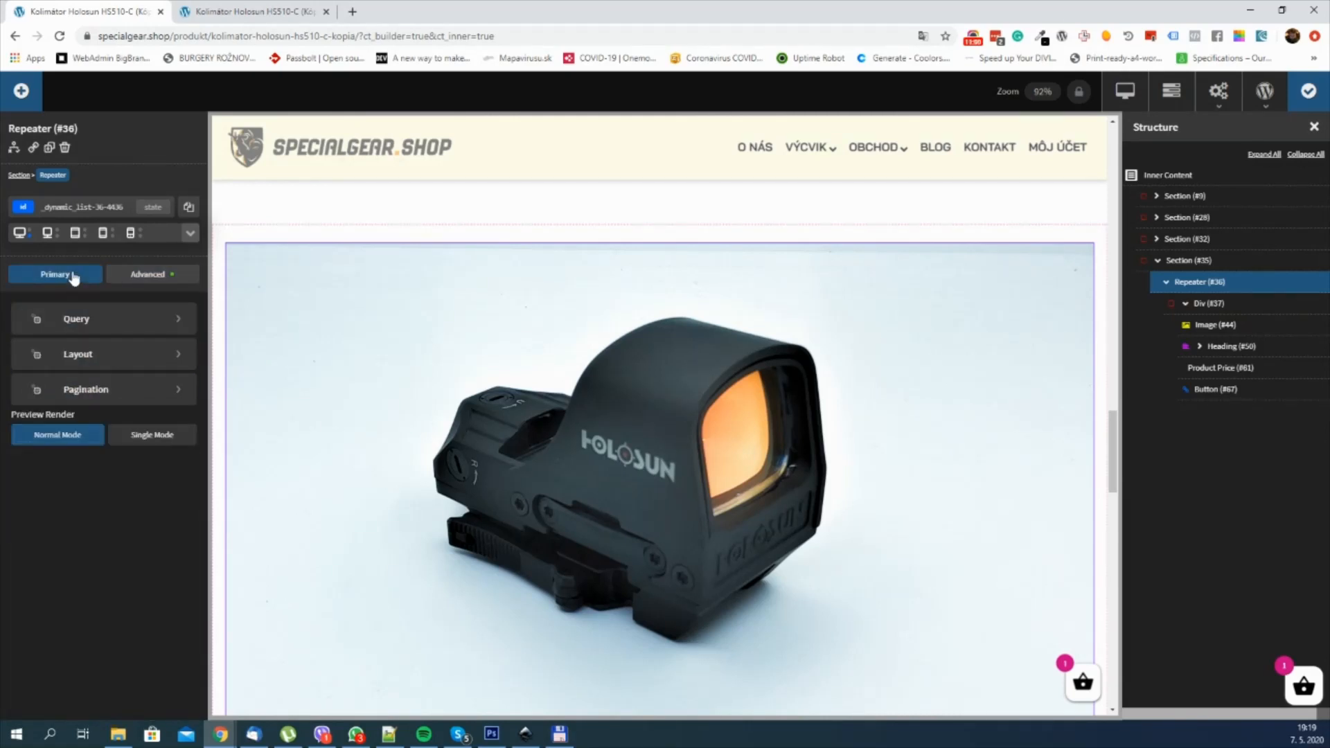
pyautogui.click(126, 356)
pyautogui.click(19, 429)
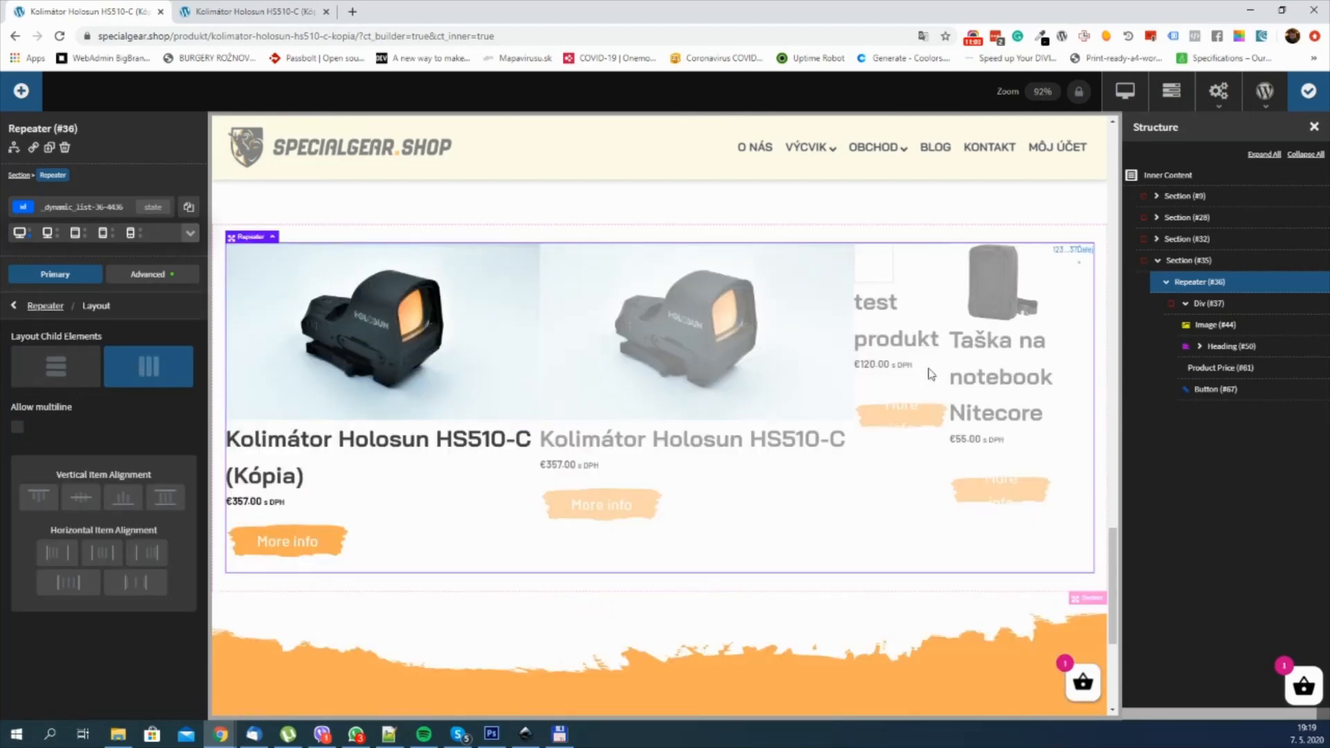
# Step: Set the width of the product Div inside the Repeater to 25%
pyautogui.click(1226, 305)
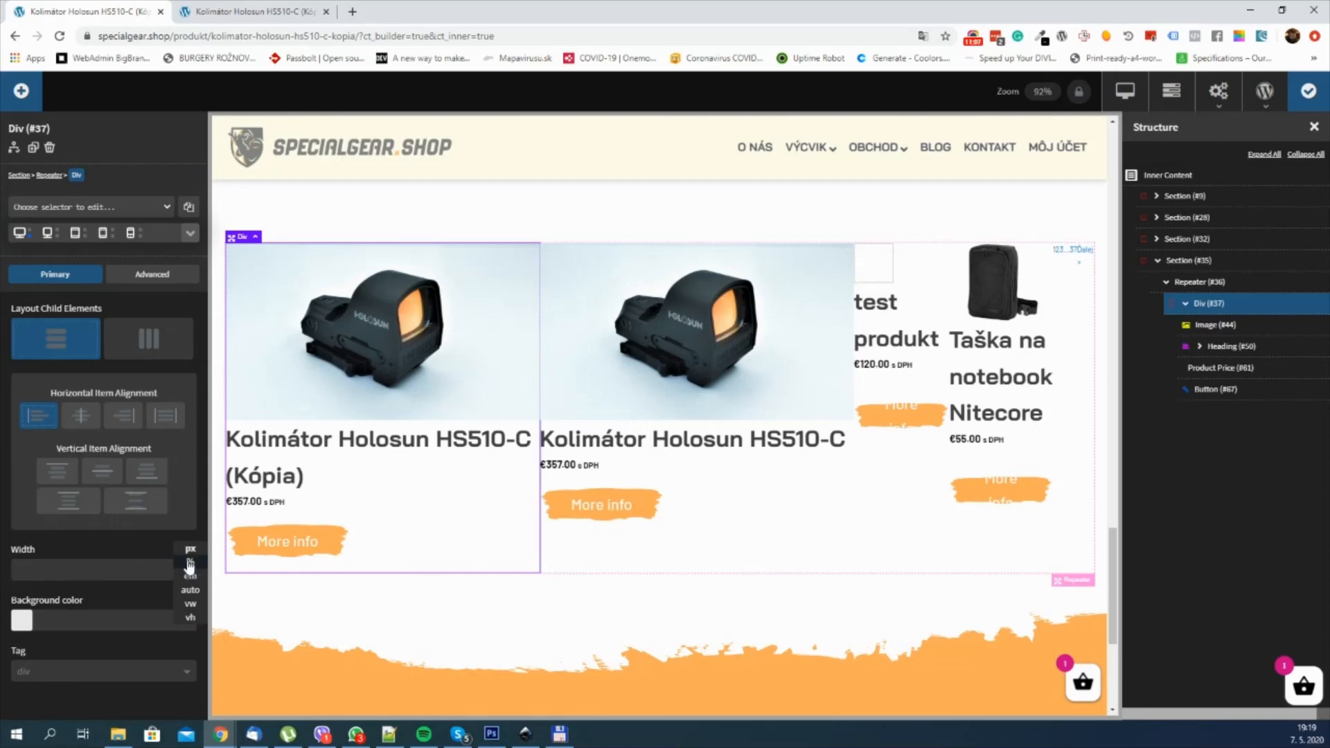
pyautogui.click(188, 568)
pyautogui.click(93, 566)
pyautogui.write('2')
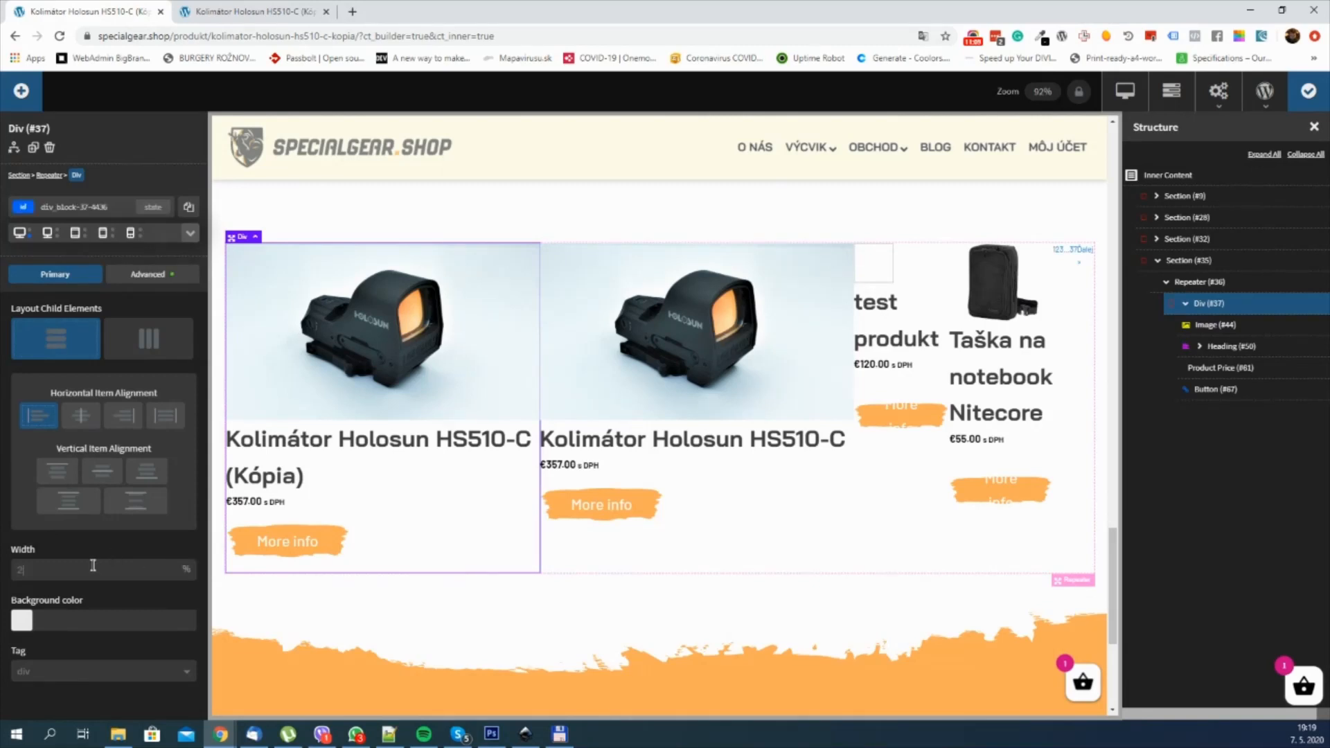
pyautogui.write('5')
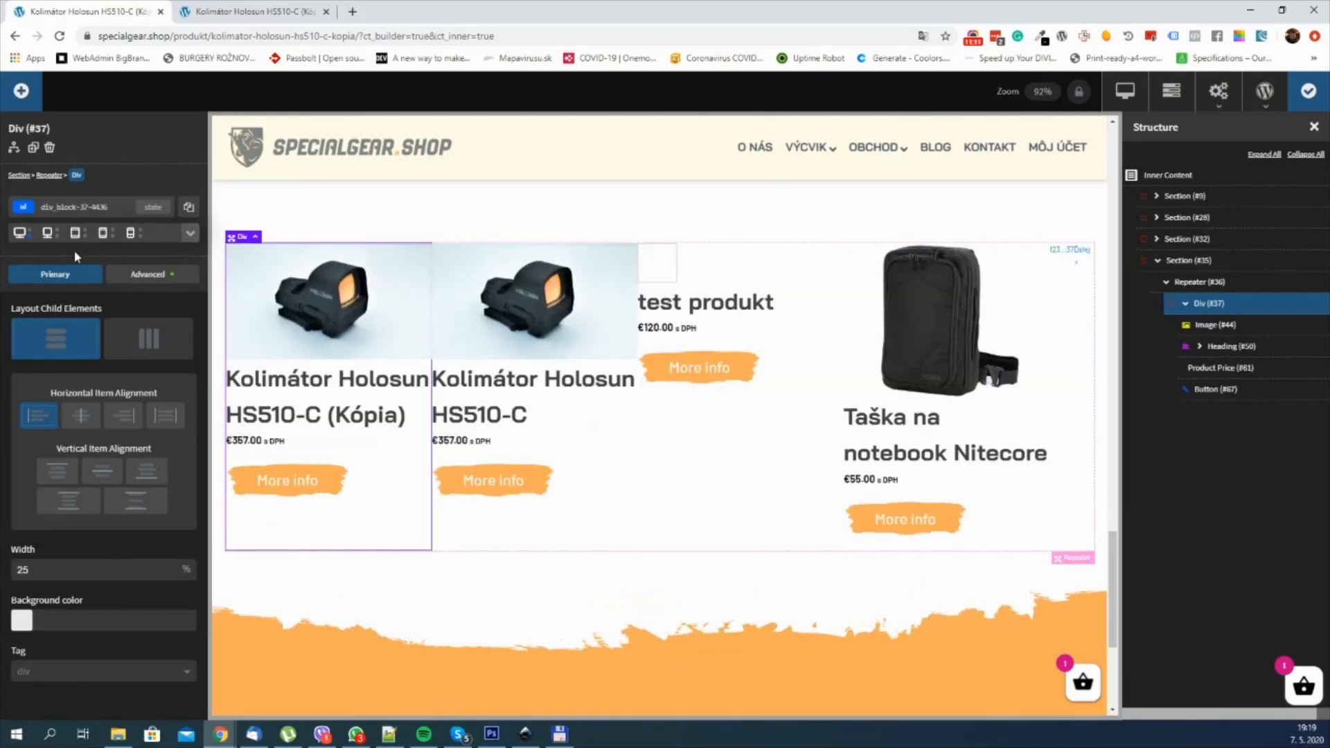
# Step: Set the product Div's width to 50% at the tablet breakpoint
pyautogui.click(75, 233)
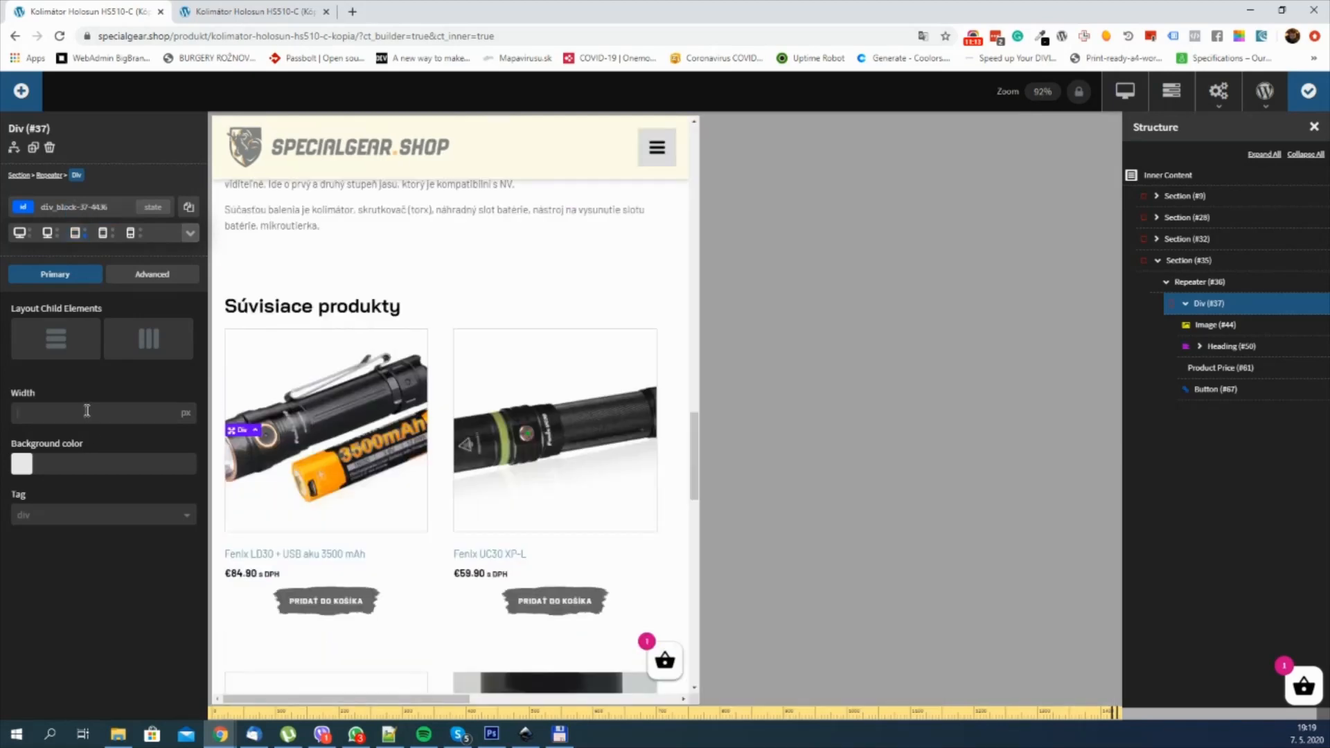
pyautogui.write('50')
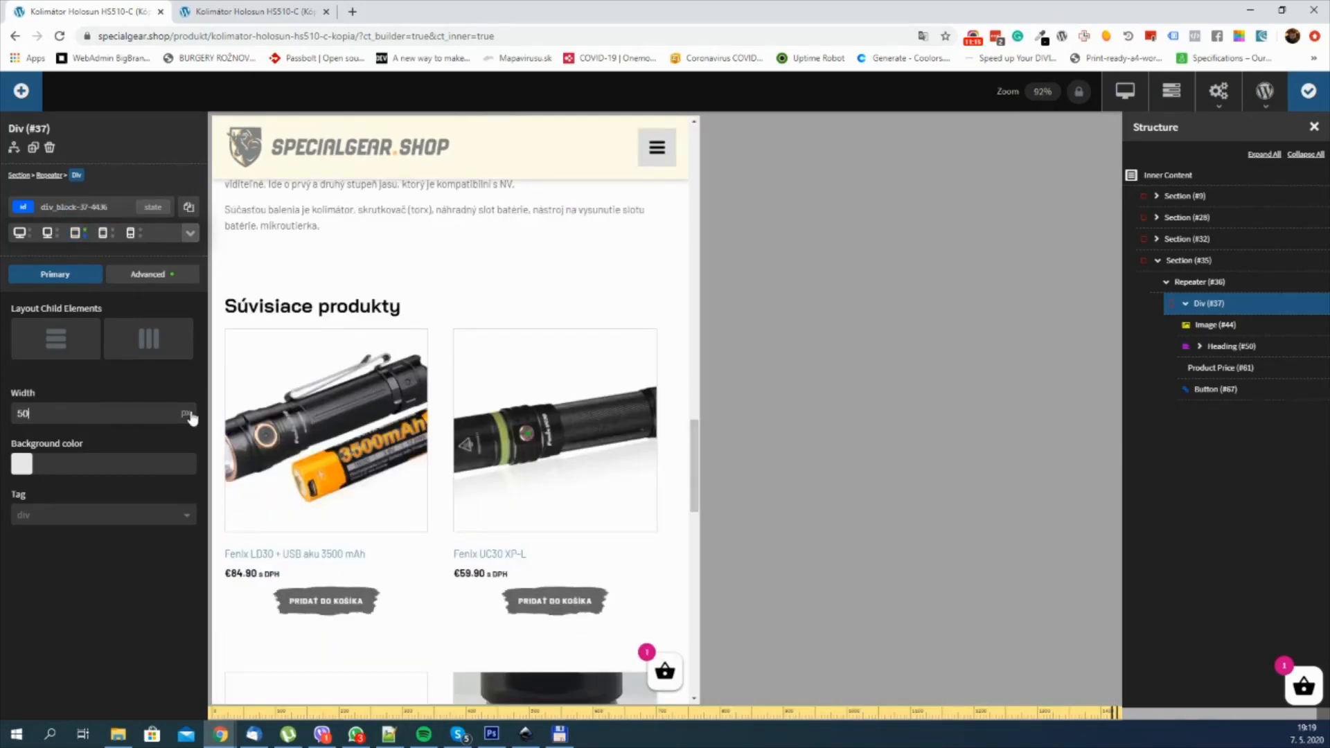
pyautogui.click(187, 414)
pyautogui.click(186, 428)
# Step: Set the product Div's width to 100% at the smallest phone breakpoint and save the template
pyautogui.click(130, 235)
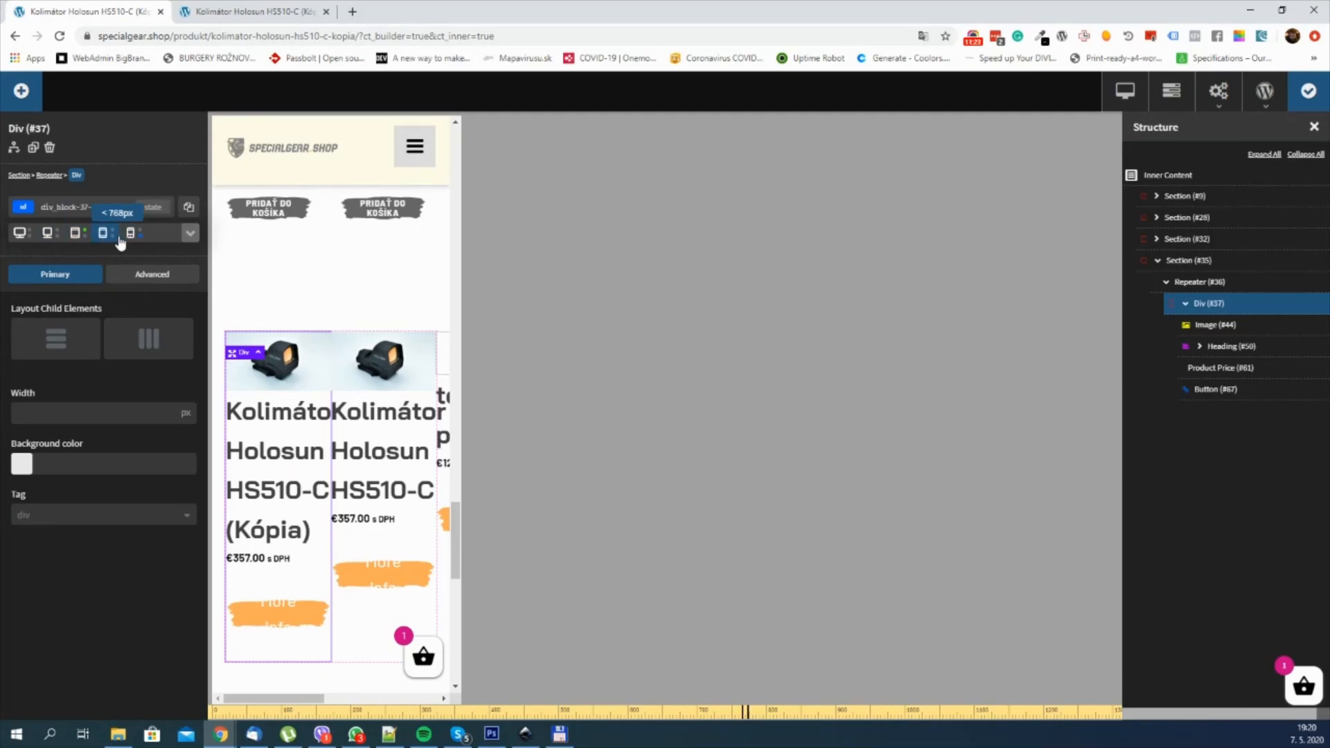
pyautogui.click(90, 414)
pyautogui.write('100')
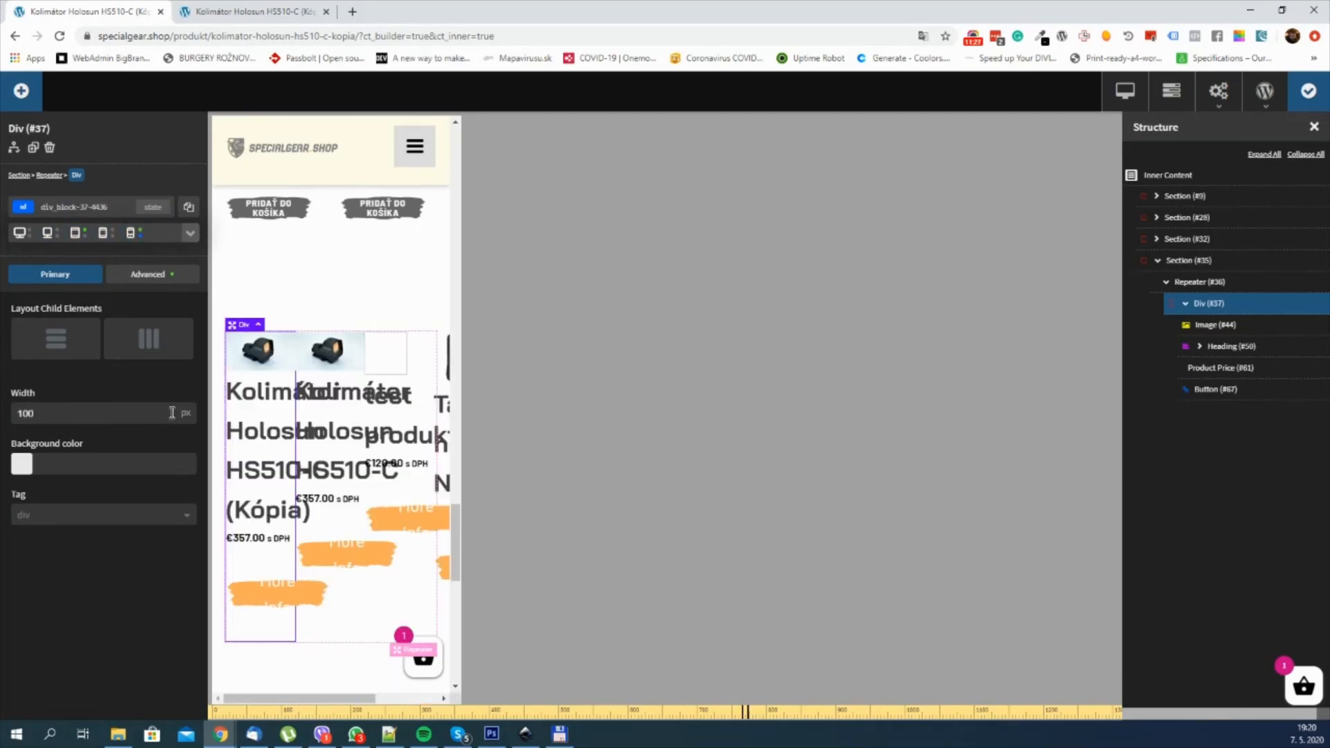
pyautogui.click(186, 413)
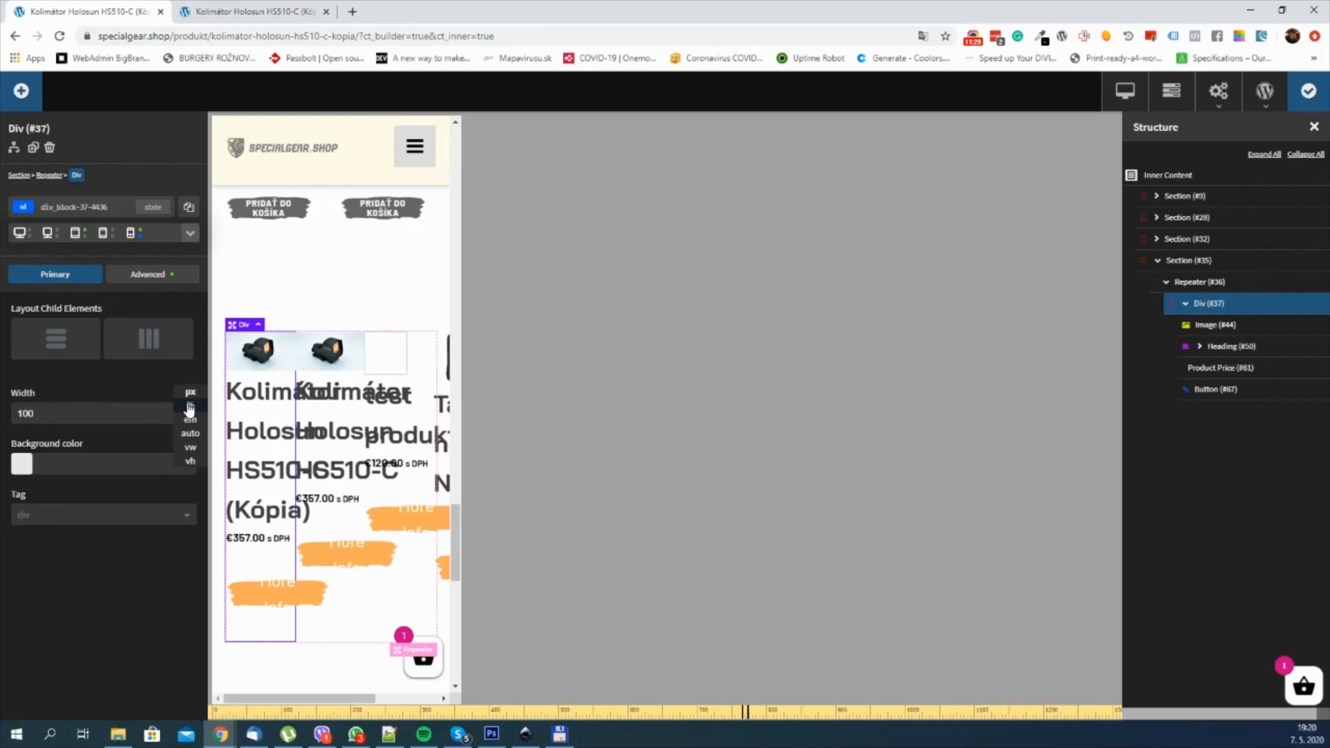
pyautogui.click(190, 407)
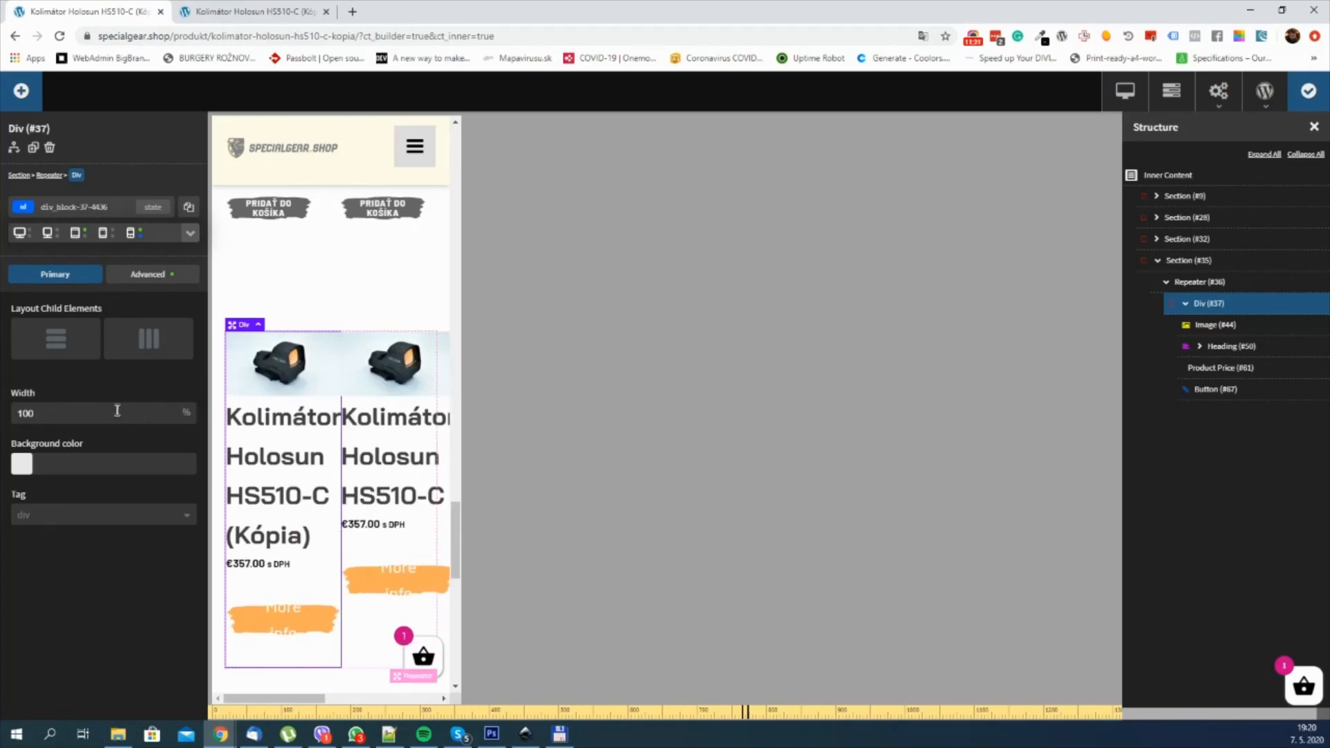
pyautogui.doubleClick(60, 412)
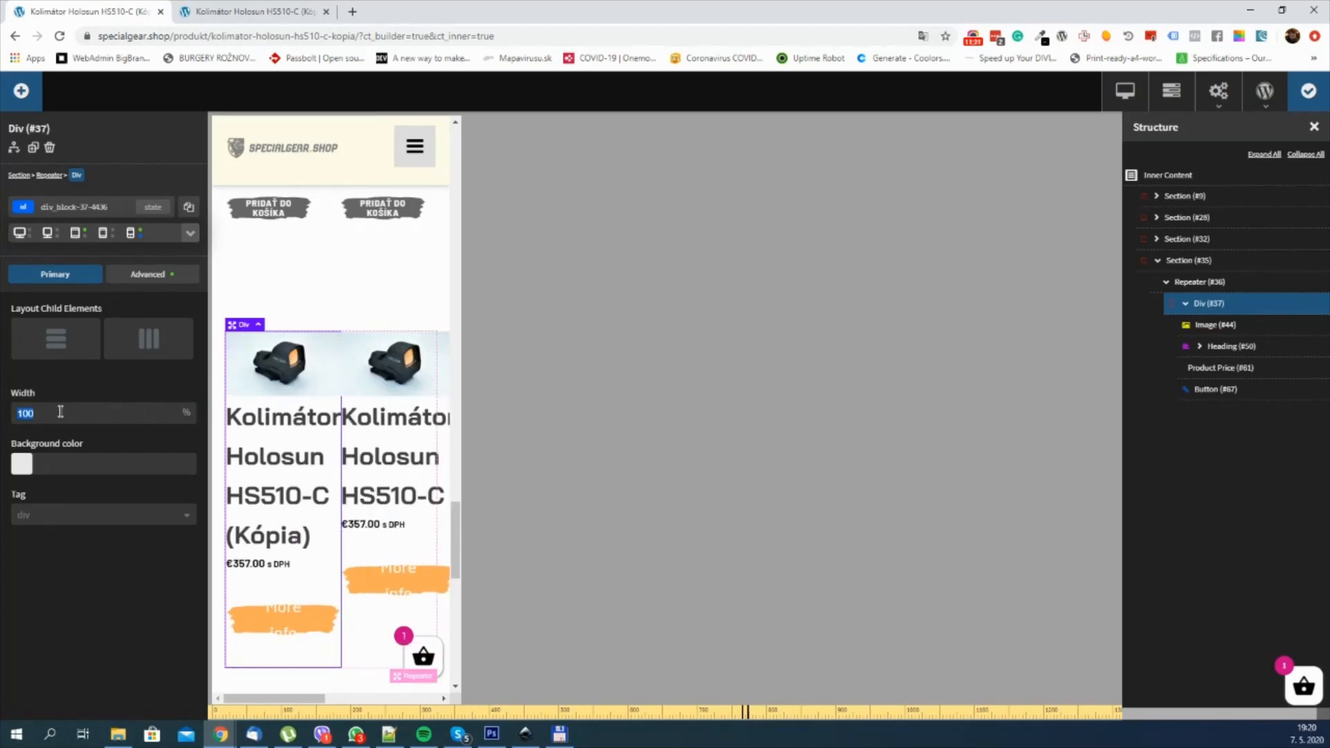
pyautogui.click(128, 414)
pyautogui.click(1309, 91)
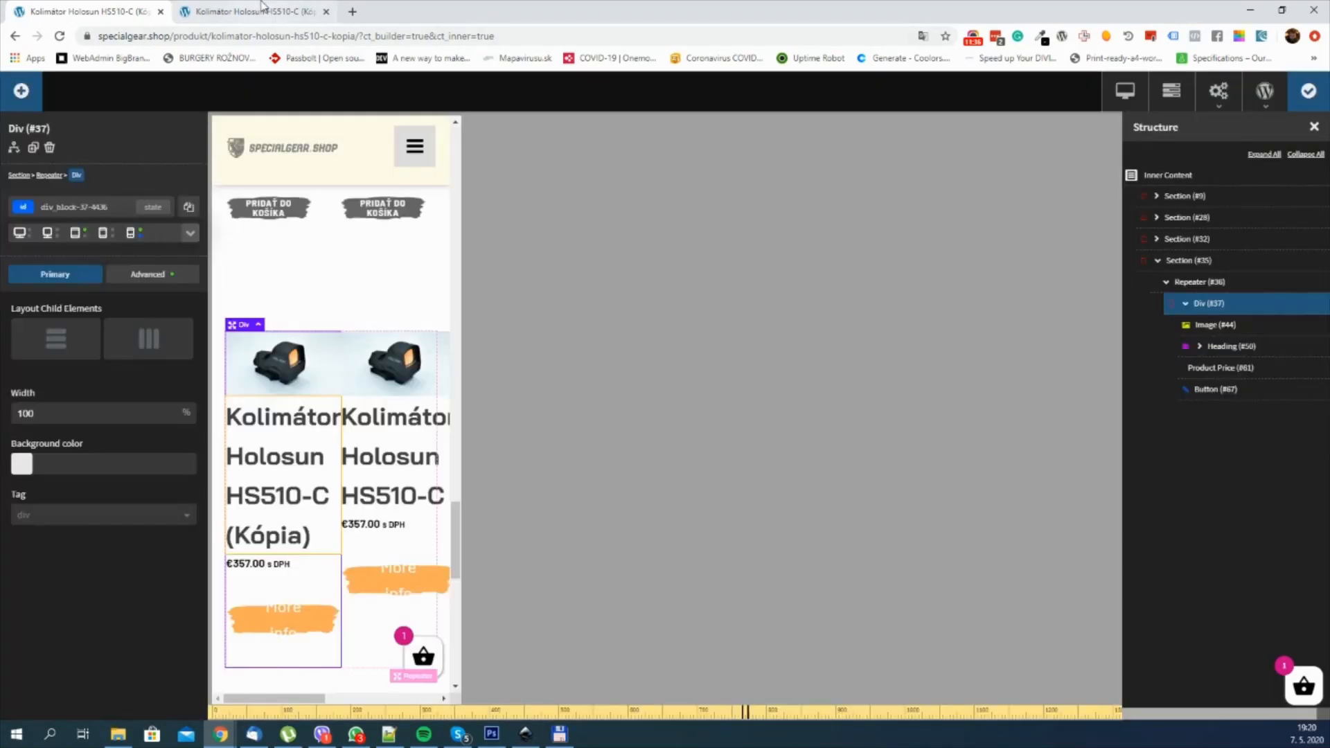
# Step: Open the live product page and examine how the repeated product columns respond at desktop, tablet and narrower widths
pyautogui.click(262, 8)
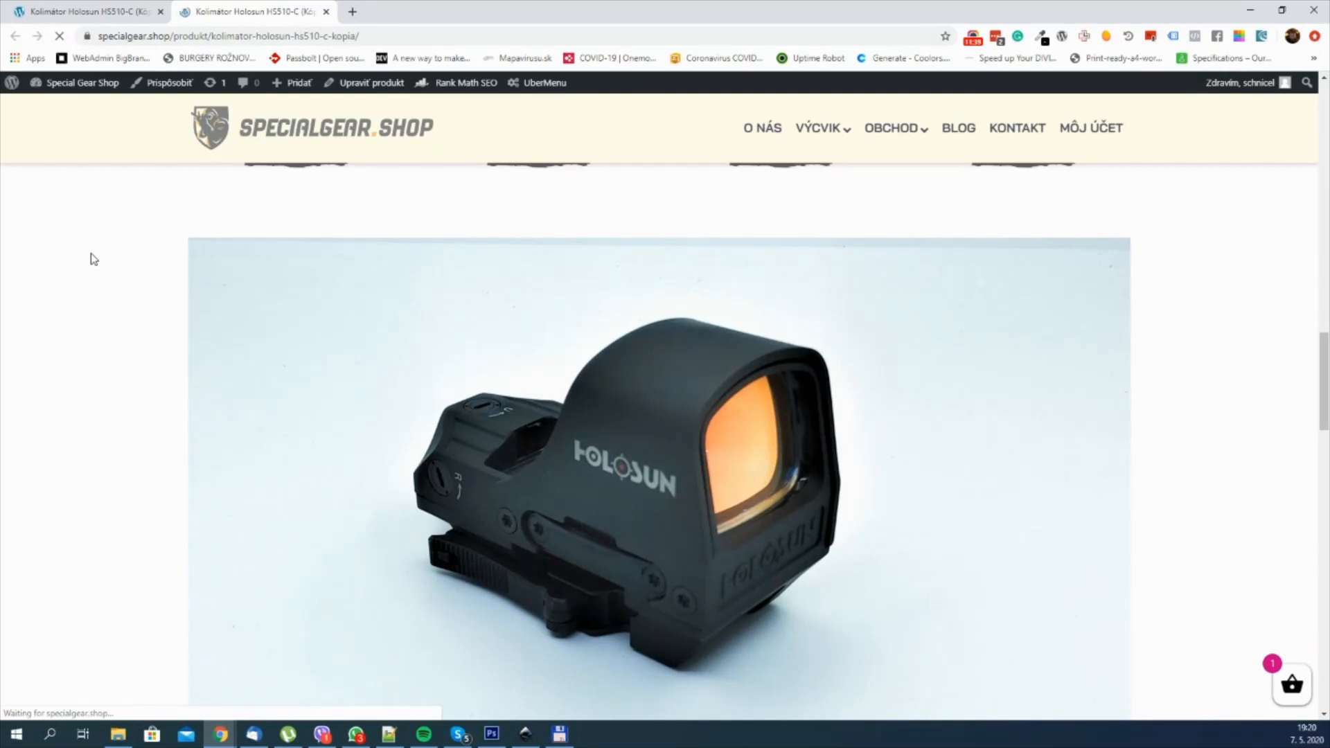
pyautogui.scroll(-12, 93, 259)
pyautogui.scroll(3, 93, 259)
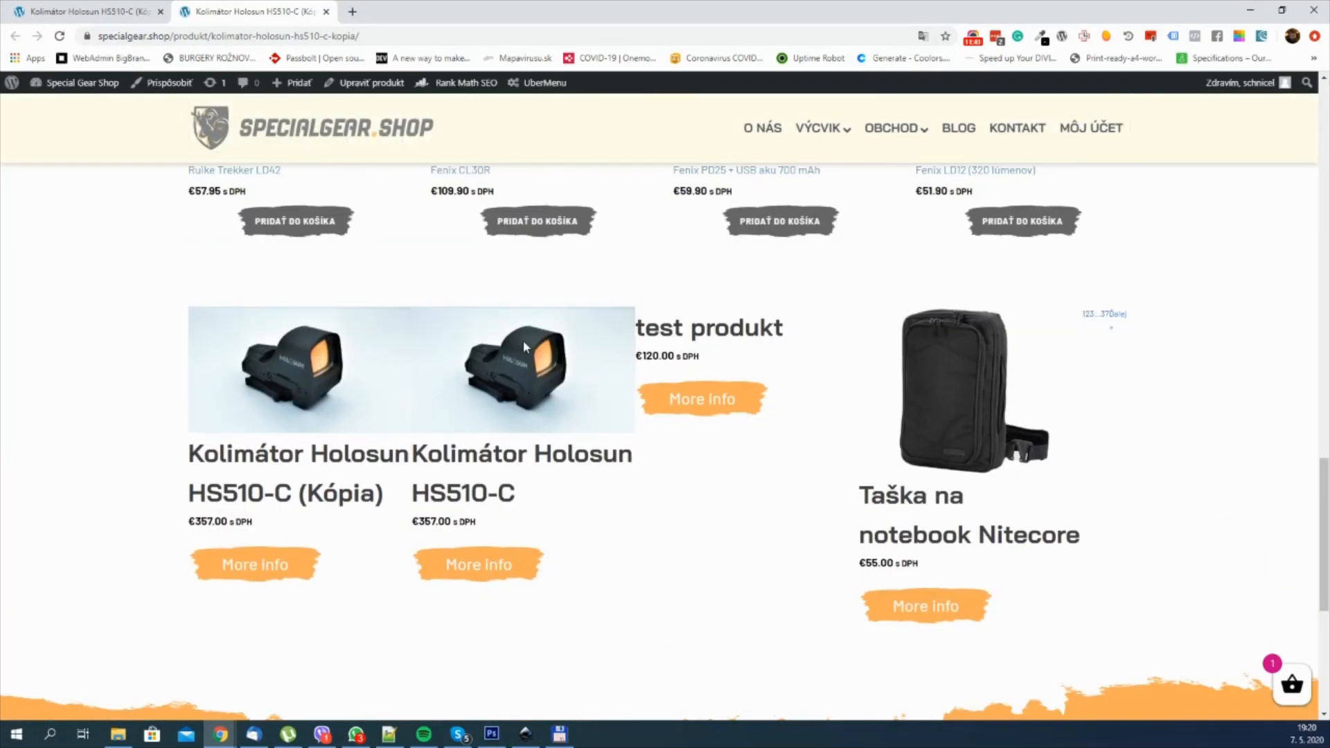
pyautogui.hotkey('ctrl', 'shift', 'i')
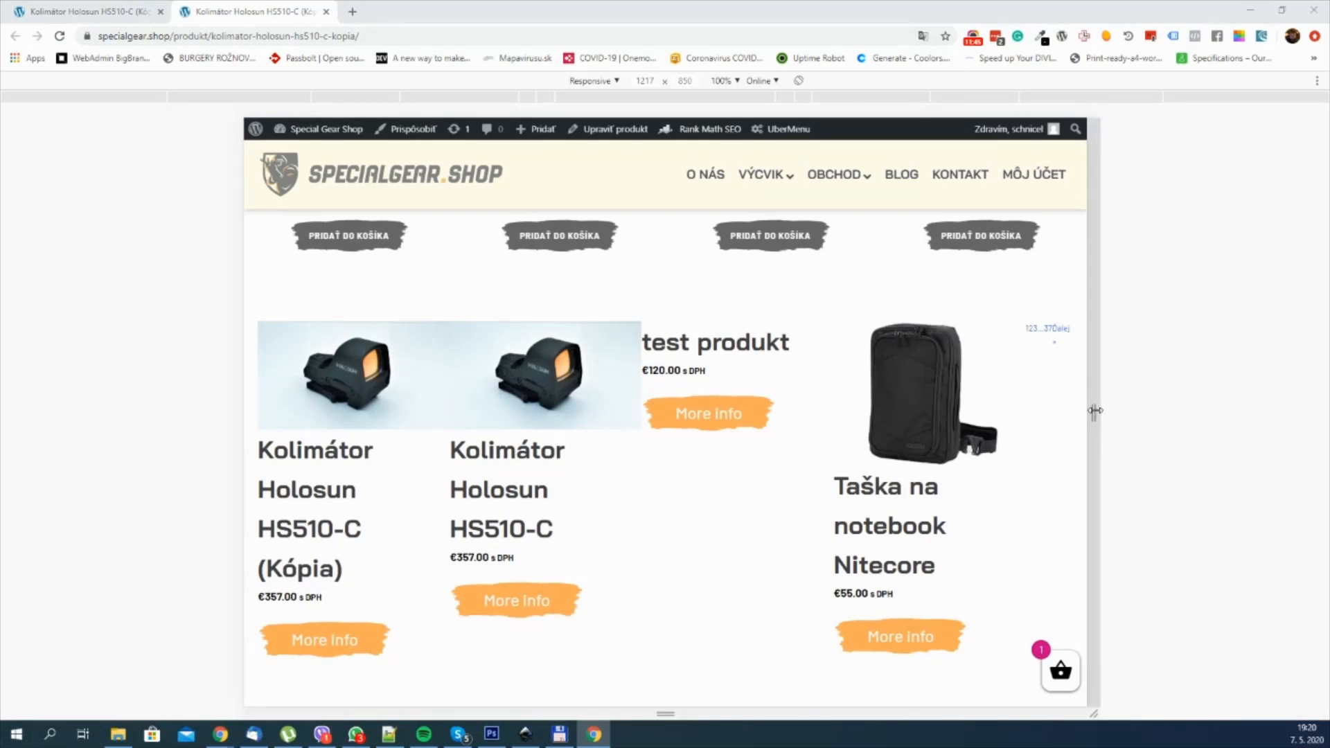
pyautogui.moveTo(1094, 415); pyautogui.dragTo(916, 415)
pyautogui.scroll(-6, 751, 446)
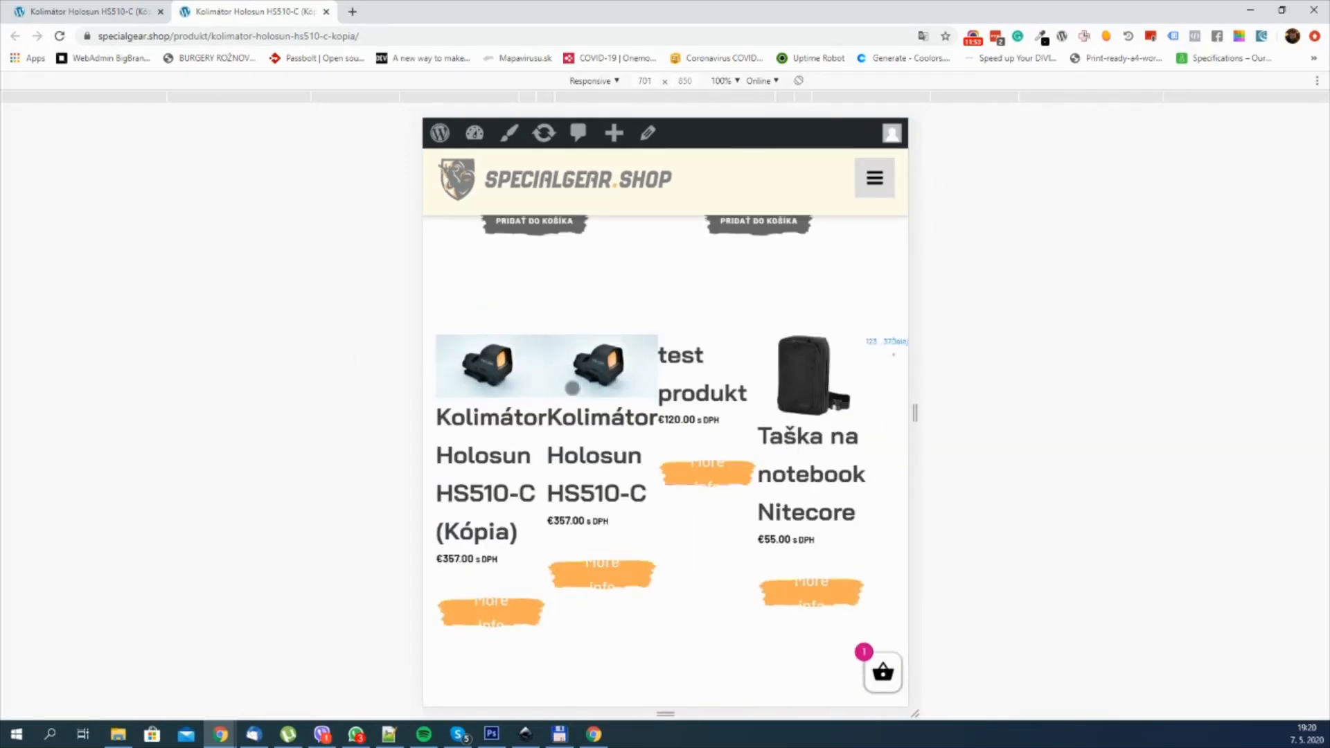
pyautogui.moveTo(910, 415); pyautogui.dragTo(1200, 413)
pyautogui.scroll(6, 908, 341)
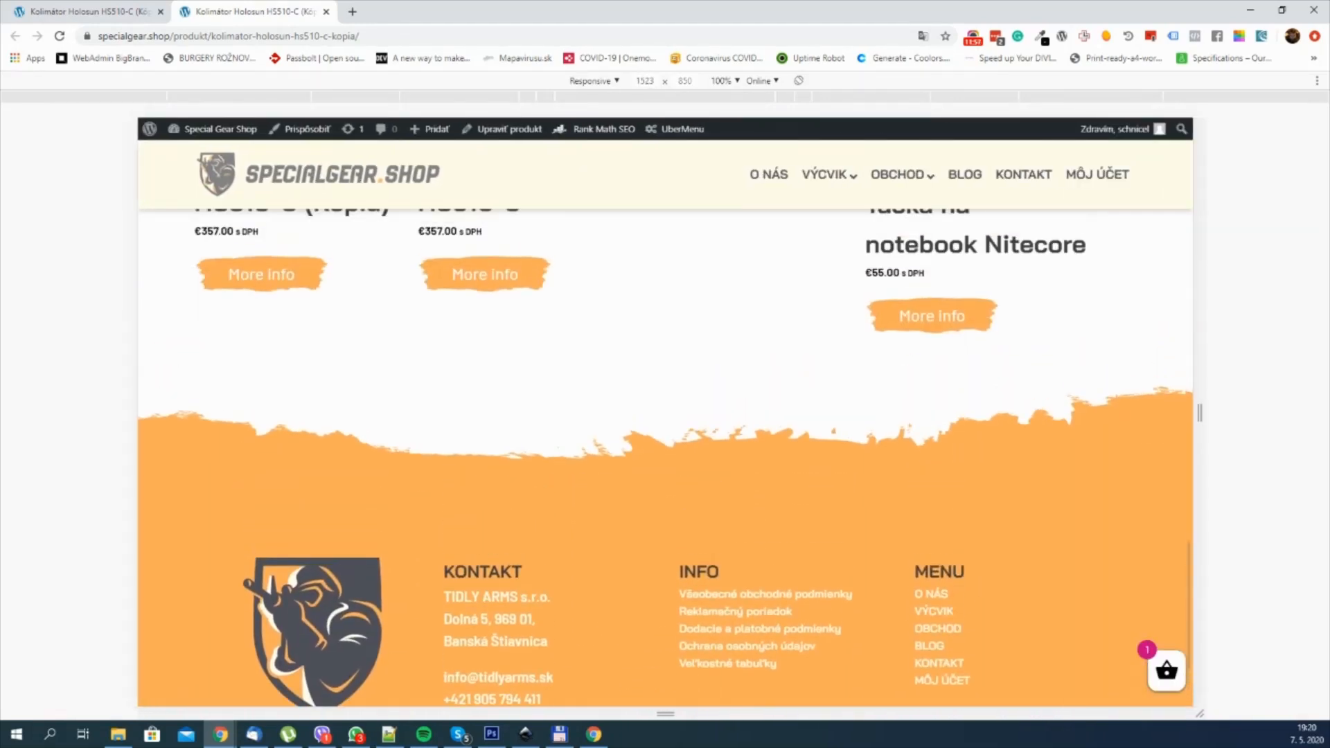
pyautogui.press('F12')
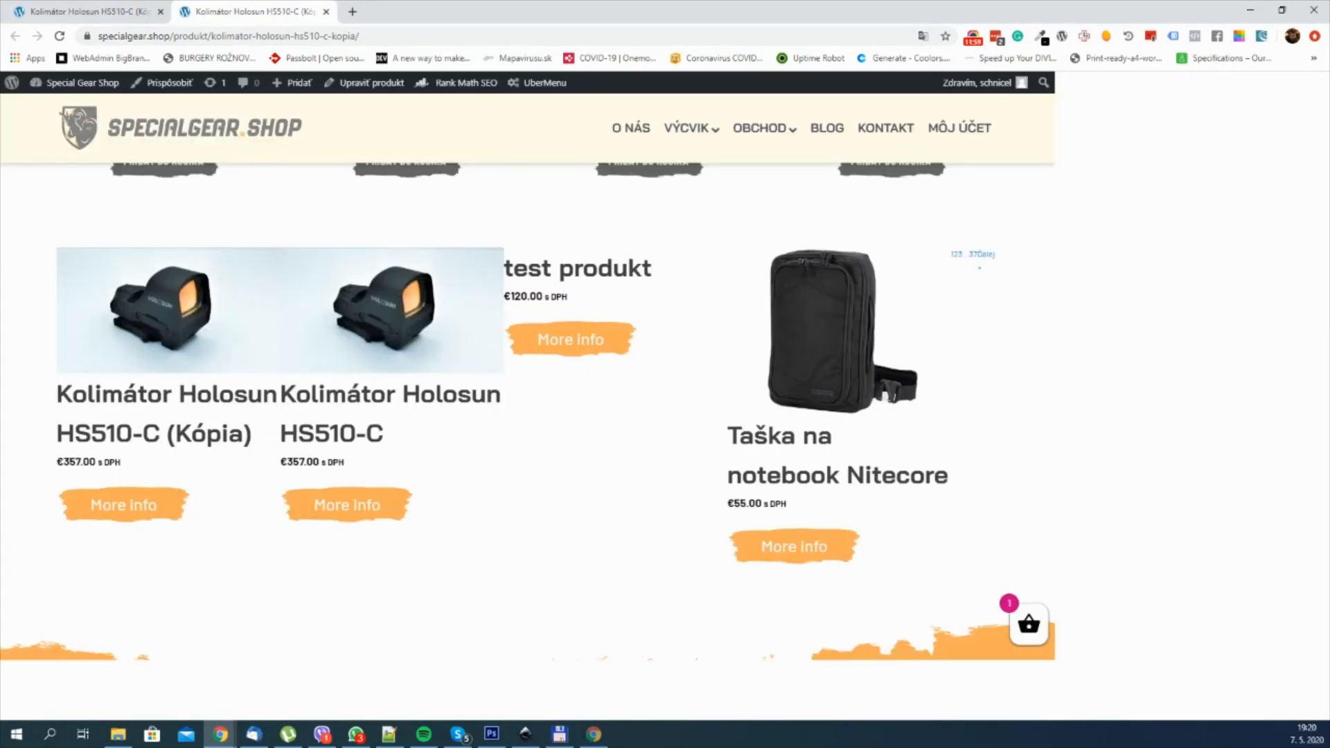
# Step: Return to the builder, lay out the Repeater's child elements horizontally at the phone breakpoint and allow multiline
pyautogui.click(85, 12)
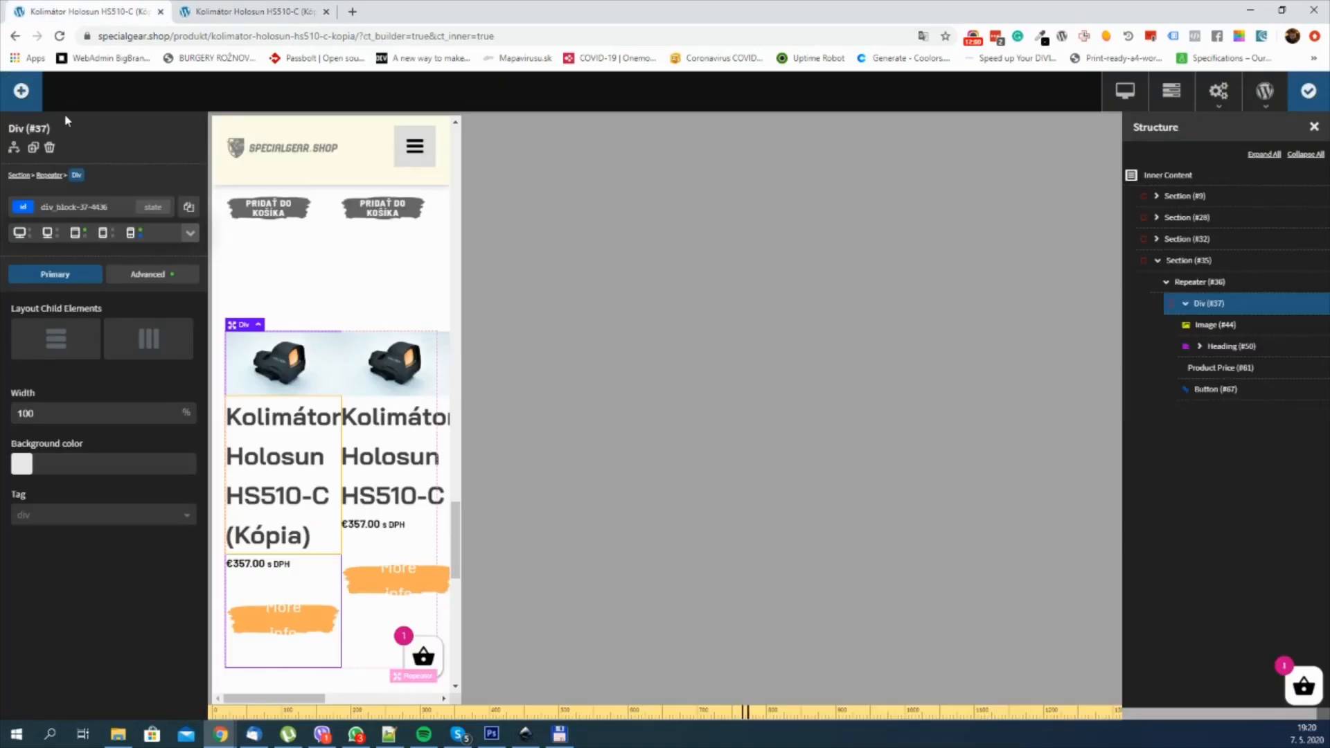
pyautogui.click(1212, 284)
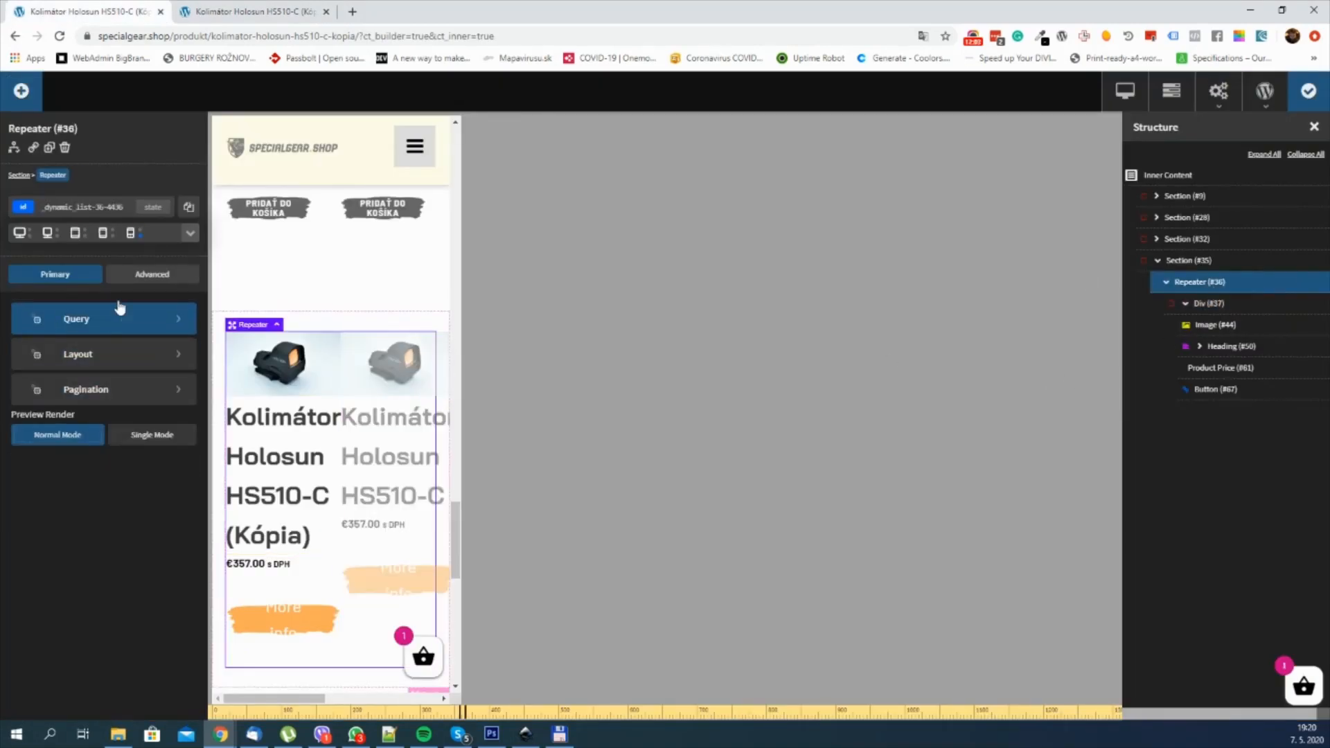
pyautogui.click(113, 354)
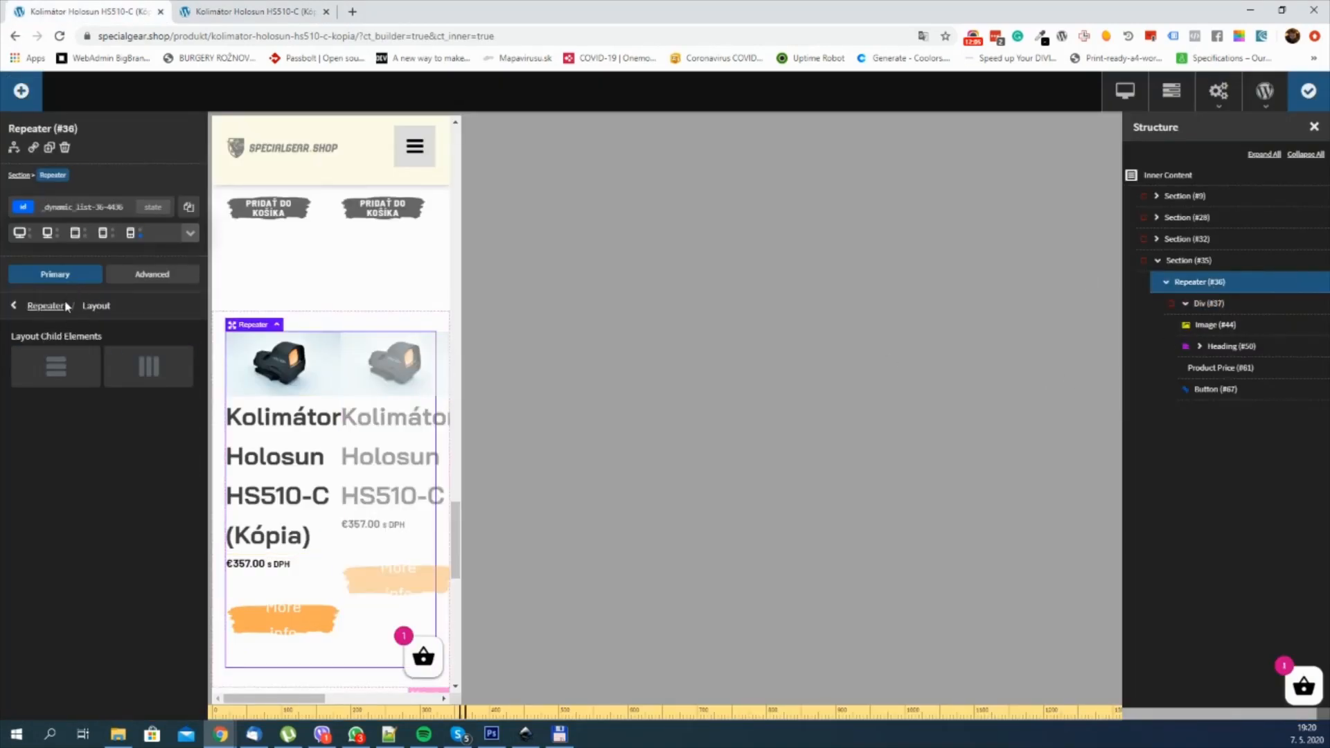
pyautogui.click(146, 376)
pyautogui.click(17, 427)
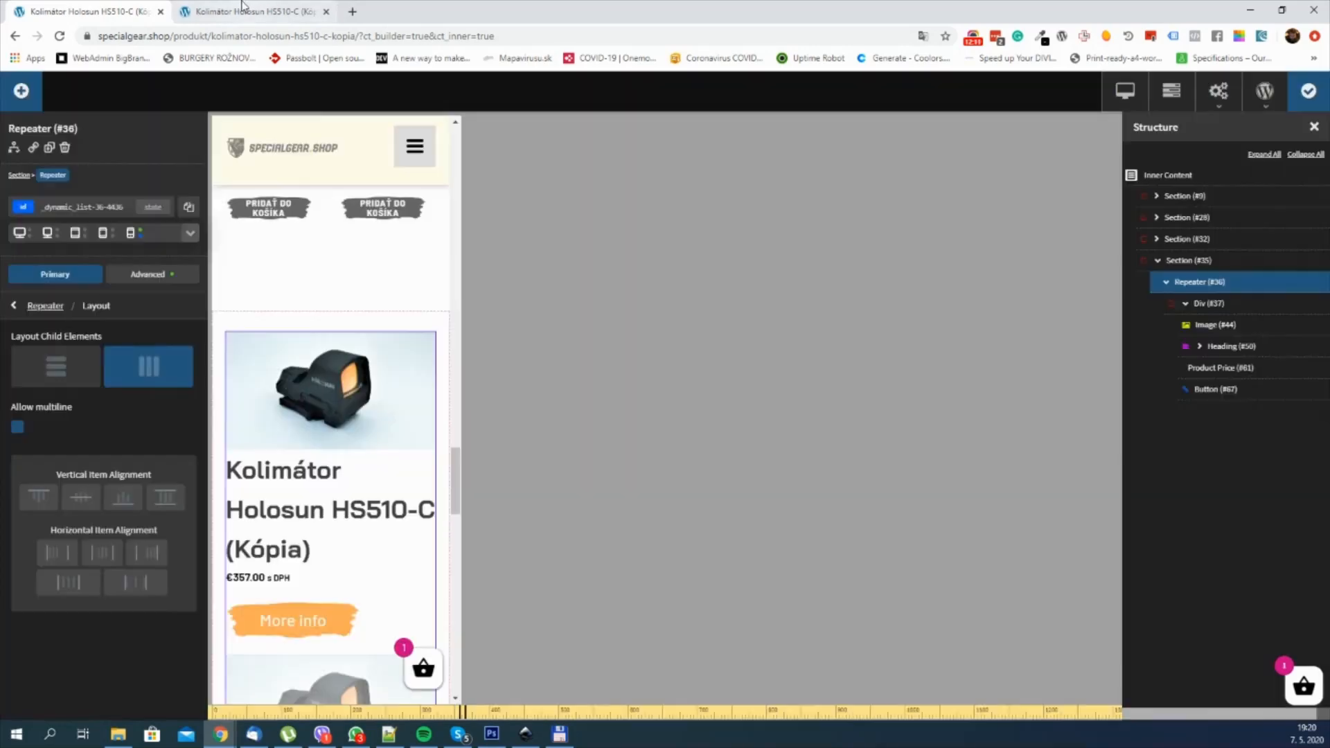
# Step: Reload the live product page and examine how the repeated products wrap at tablet and phone widths
pyautogui.click(241, 9)
pyautogui.press('F5')
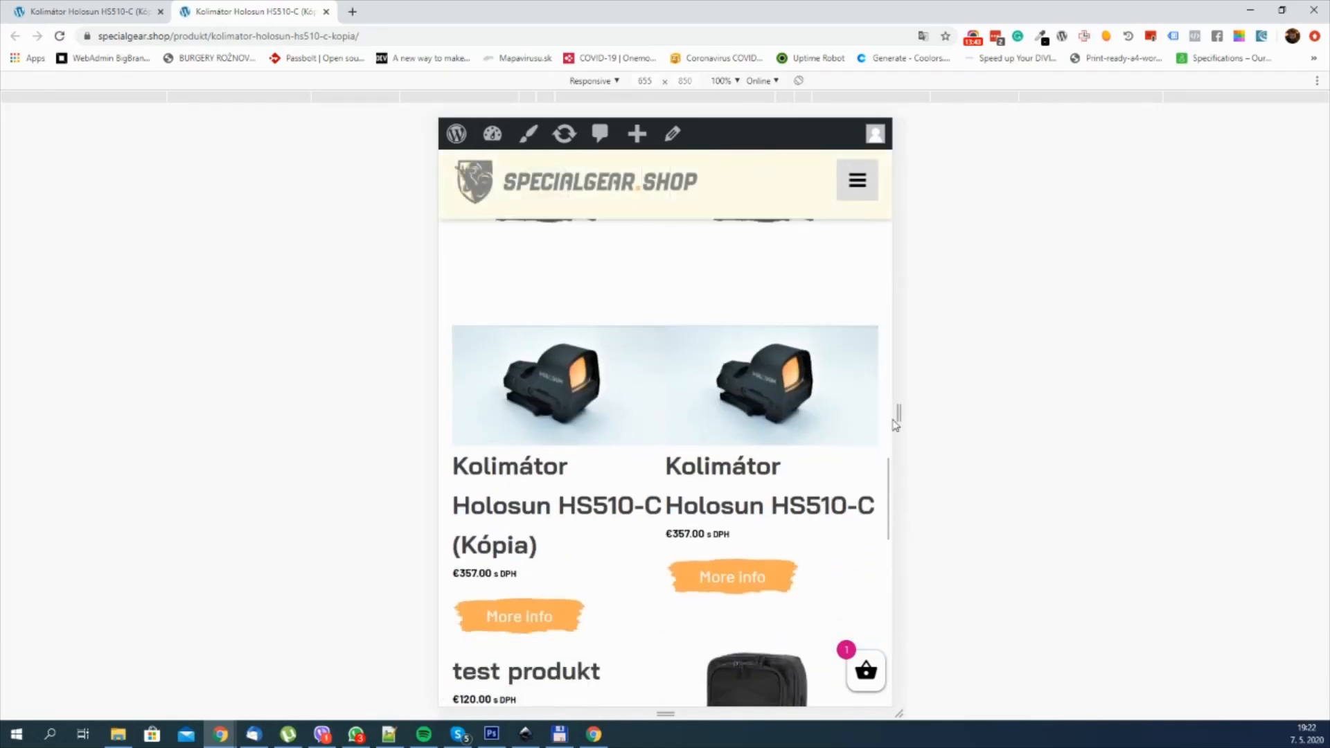
pyautogui.moveTo(901, 416); pyautogui.dragTo(868, 414)
pyautogui.scroll(-15, 783, 429)
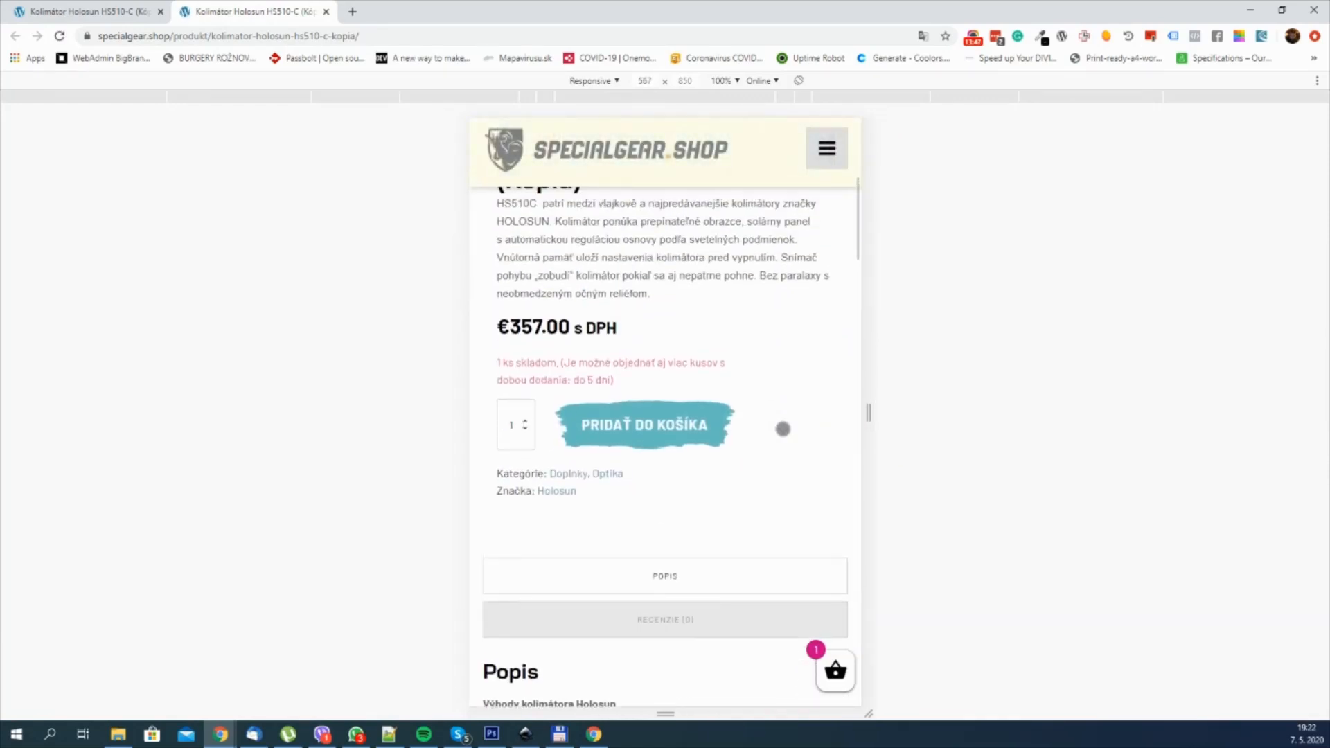
pyautogui.scroll(-20, 787, 431)
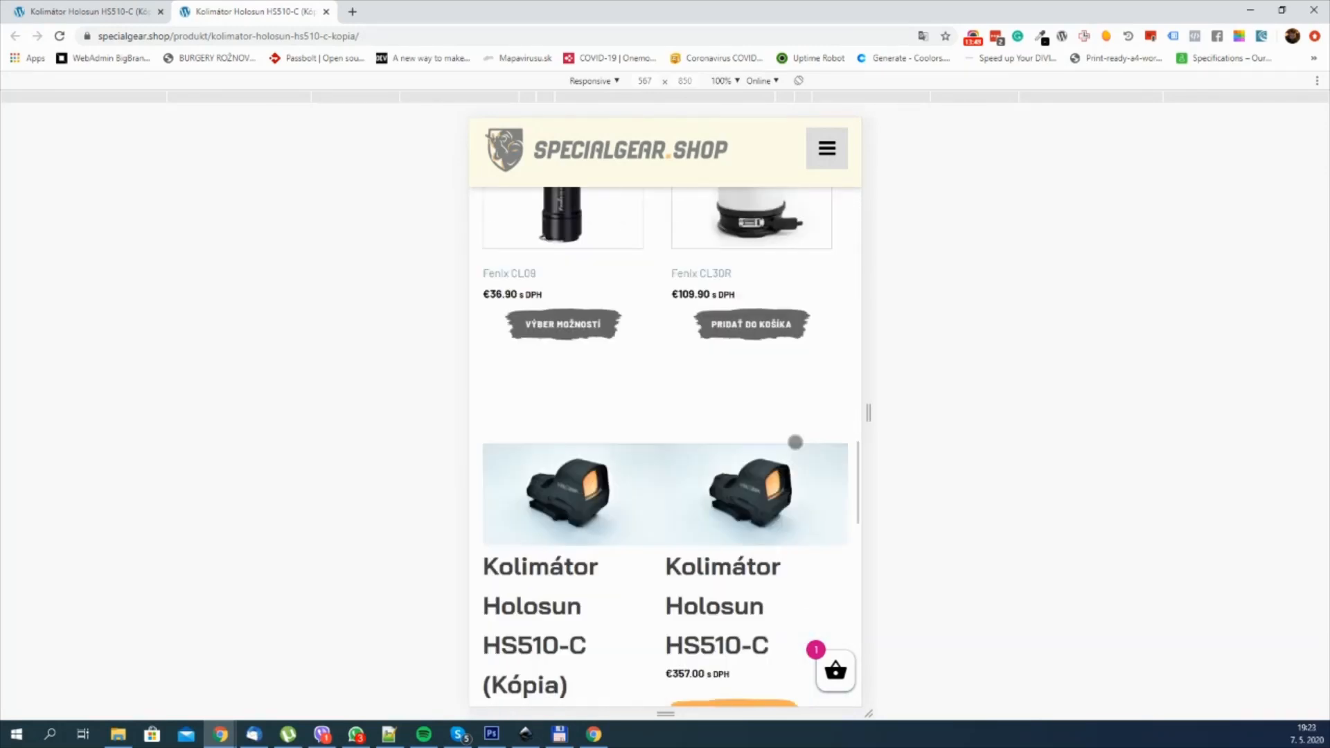
pyautogui.scroll(5, 832, 505)
pyautogui.scroll(3, 833, 505)
pyautogui.moveTo(869, 414); pyautogui.dragTo(820, 414)
pyautogui.scroll(-1, 766, 444)
pyautogui.scroll(1, 766, 444)
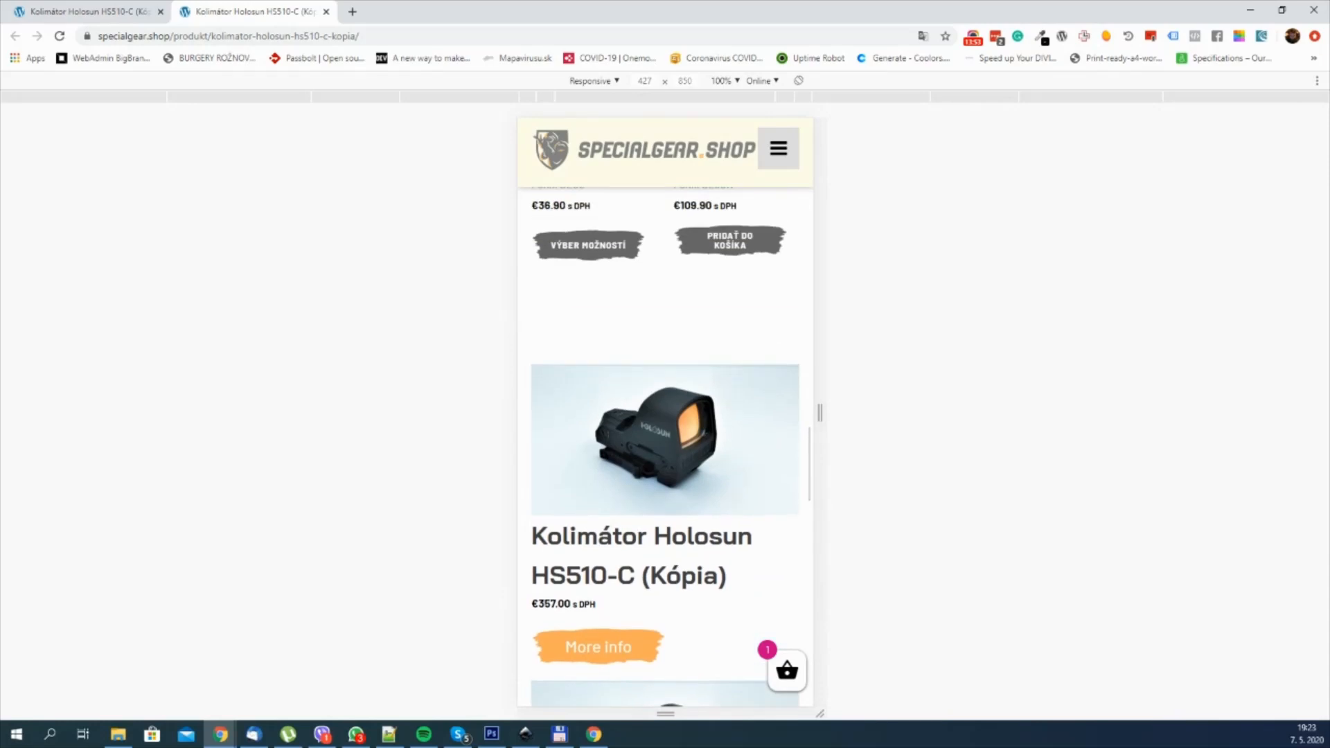
pyautogui.scroll(-5, 766, 444)
pyautogui.scroll(4, 692, 442)
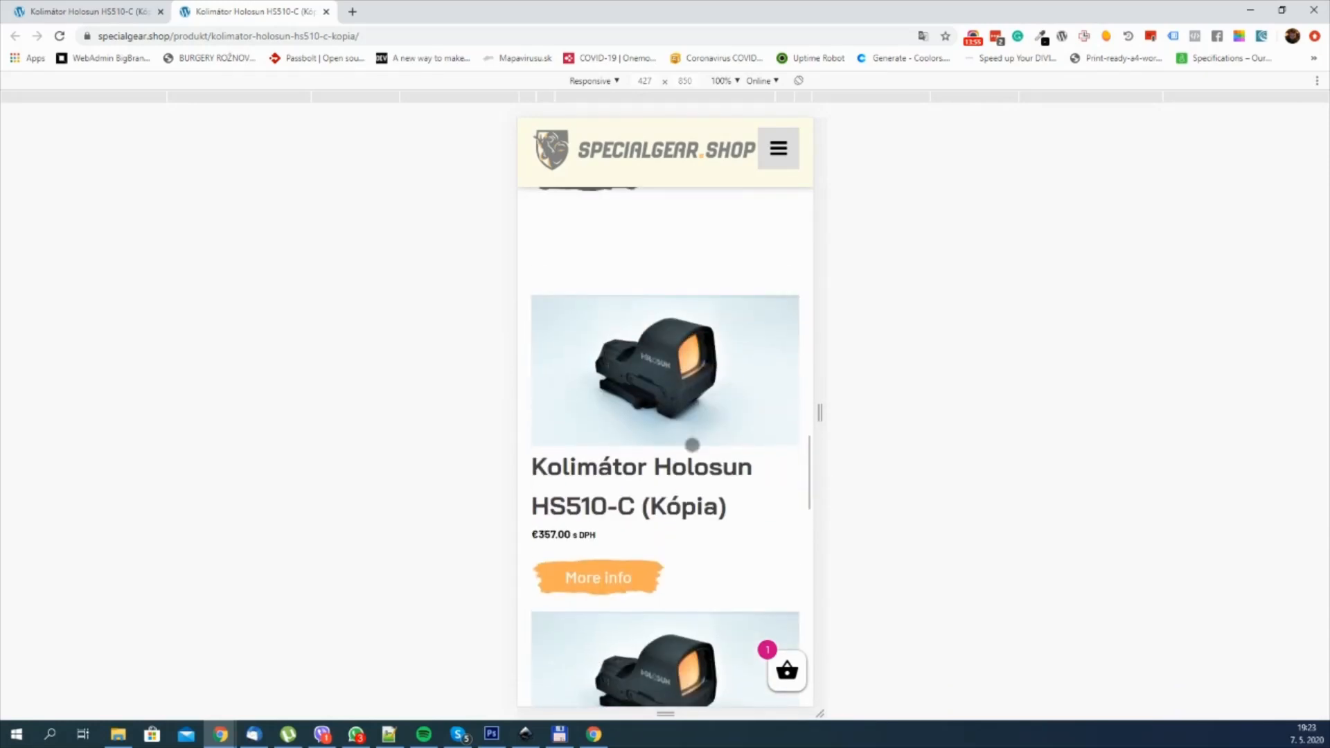
# Step: Widen the responsive preview to desktop width and examine the repeated product row and its pagination
pyautogui.moveTo(820, 413); pyautogui.dragTo(1174, 414)
pyautogui.scroll(4, 935, 393)
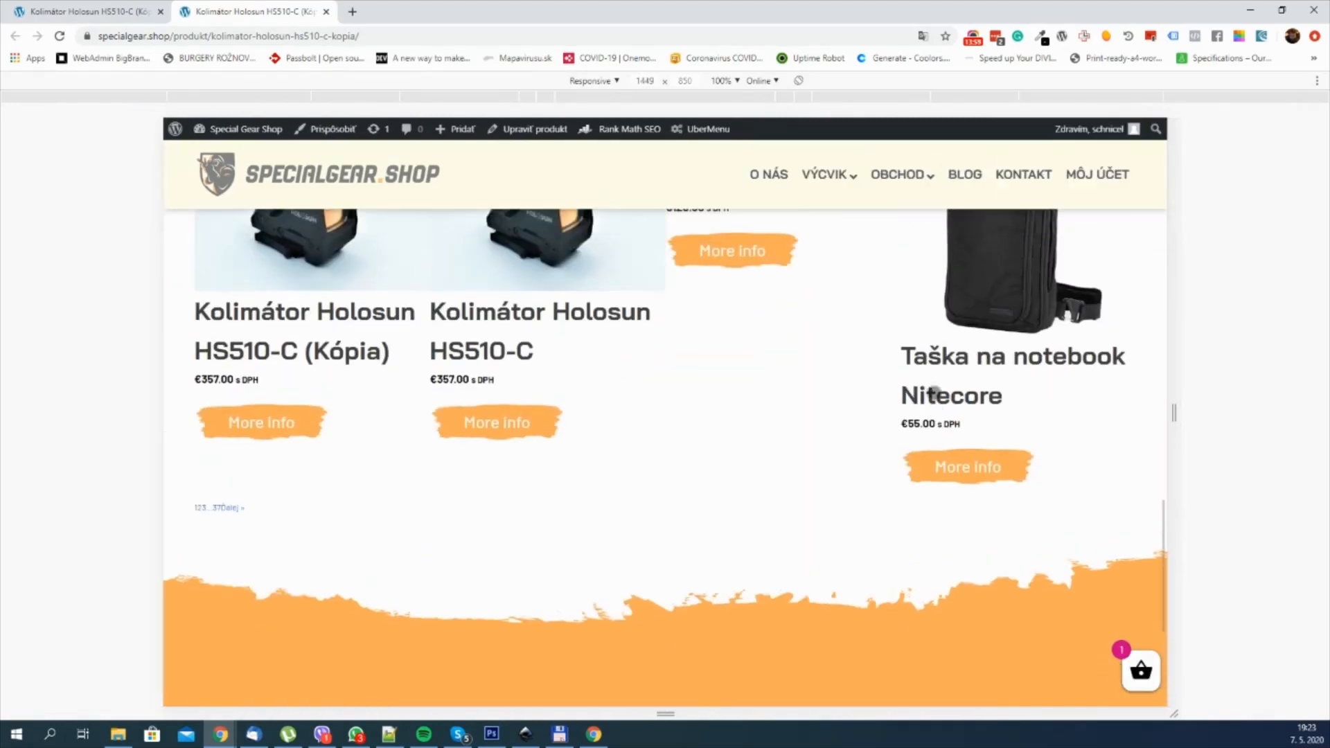
pyautogui.scroll(3, 934, 393)
pyautogui.scroll(-1, 935, 393)
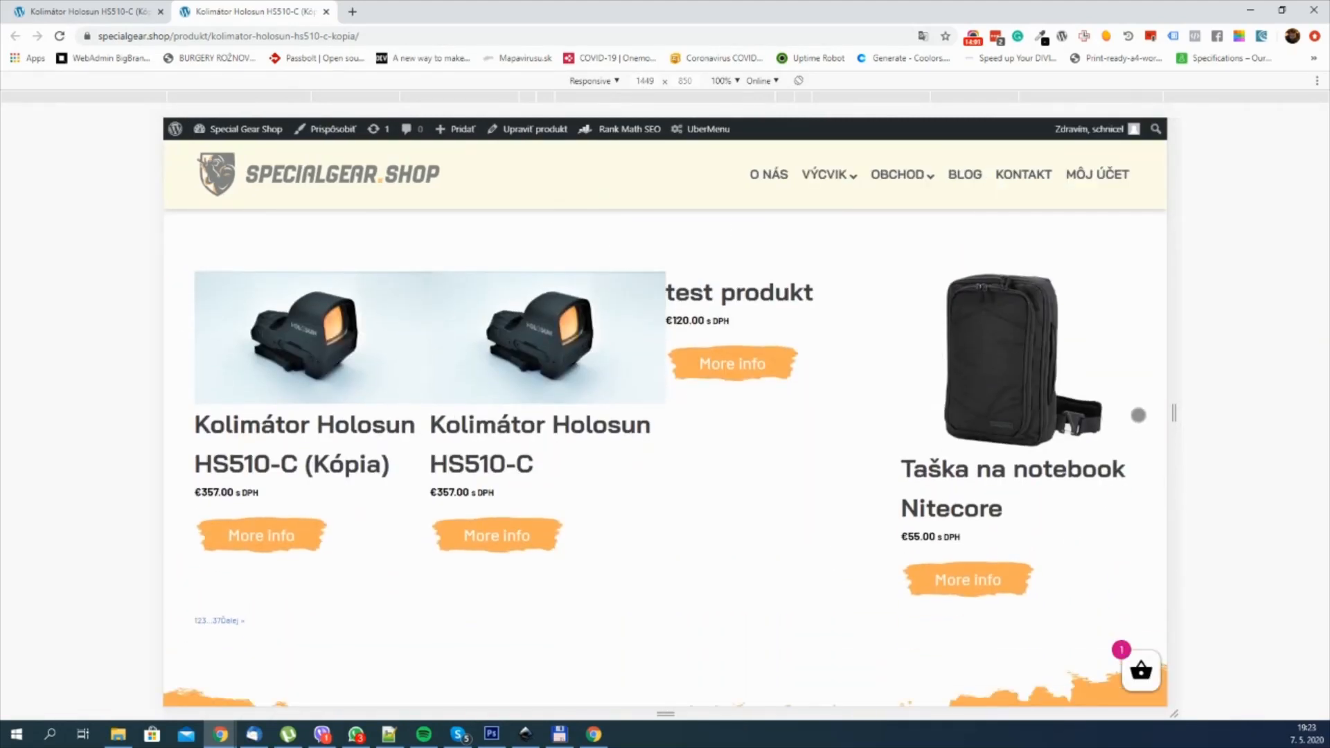
pyautogui.scroll(1, 1150, 415)
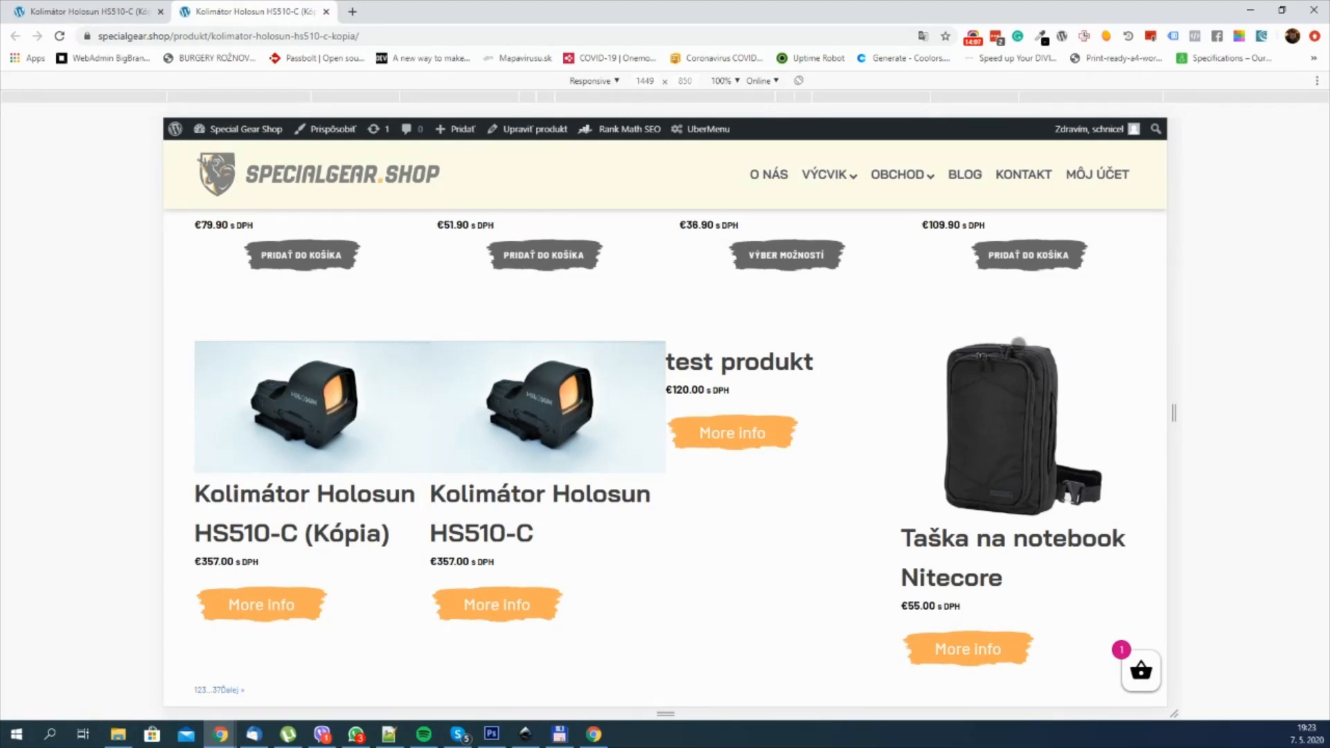
# Step: Return to the builder and set the product Heading's font size to 24 px
pyautogui.click(79, 7)
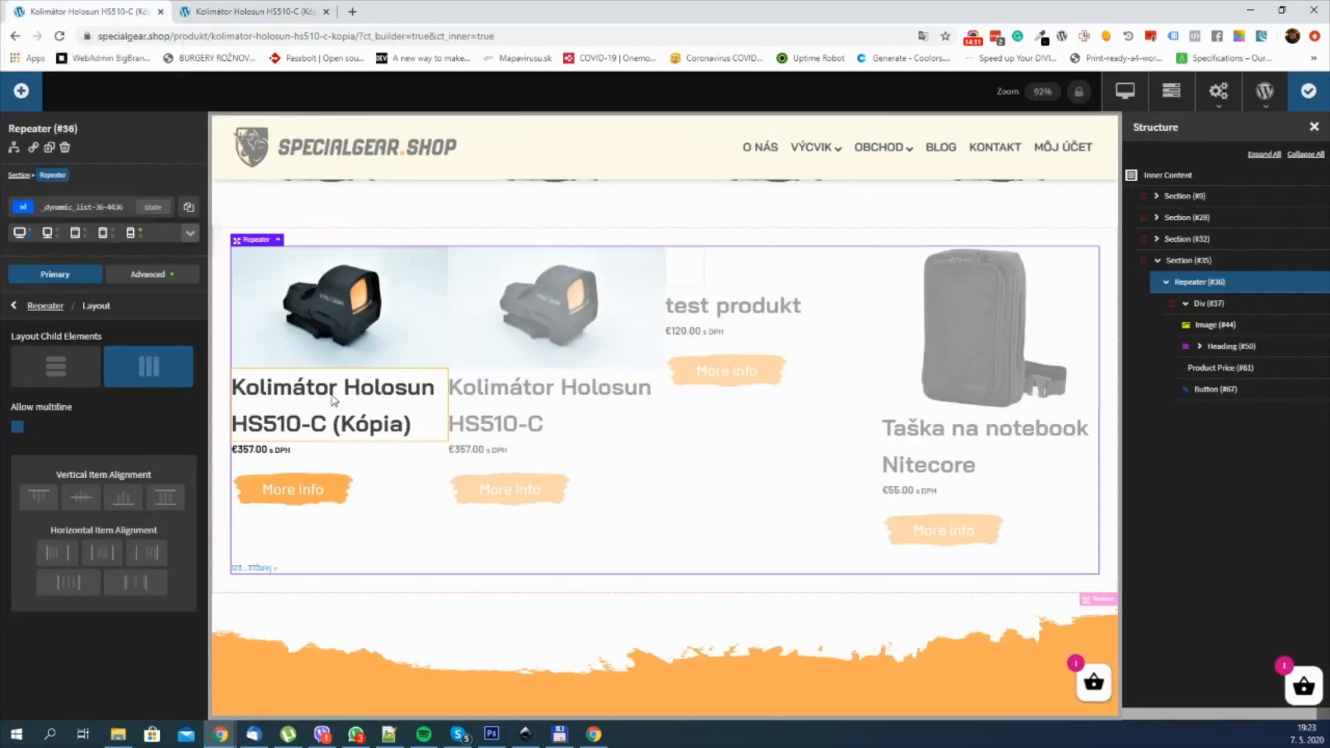
pyautogui.click(364, 404)
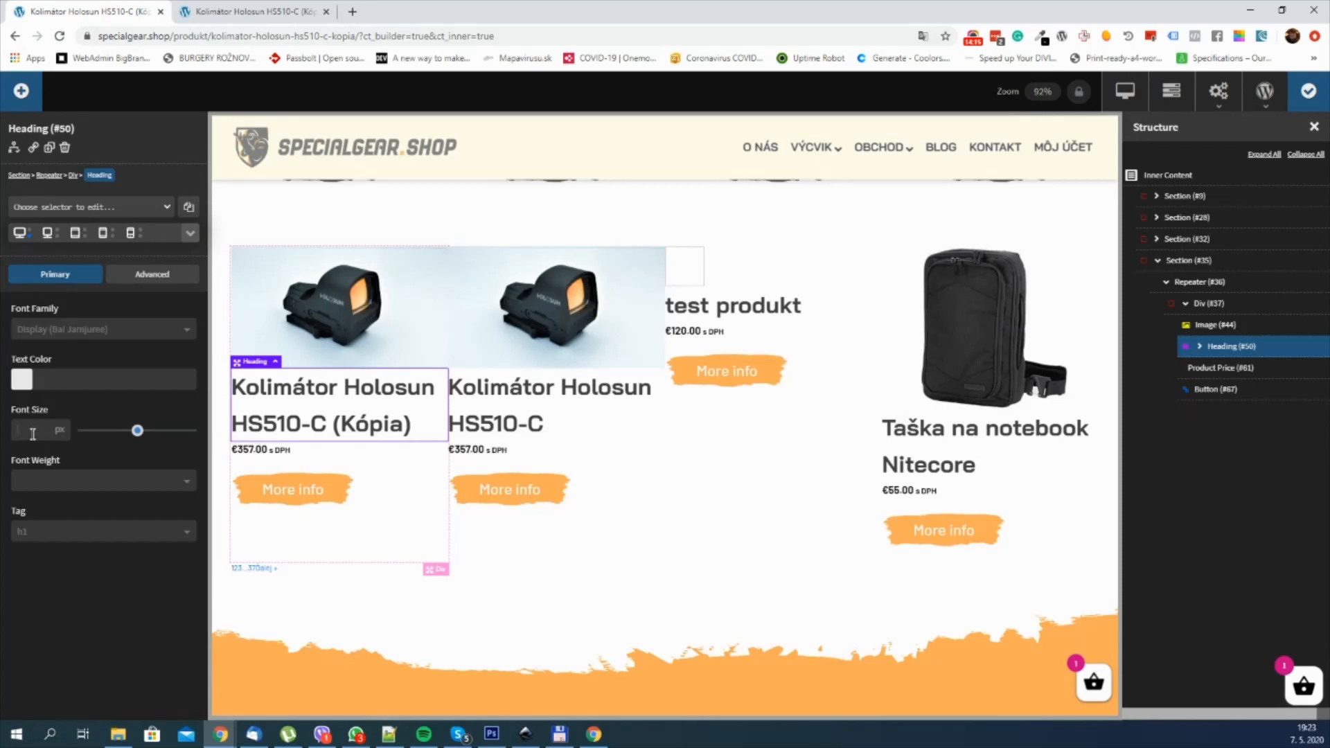
pyautogui.write('20')
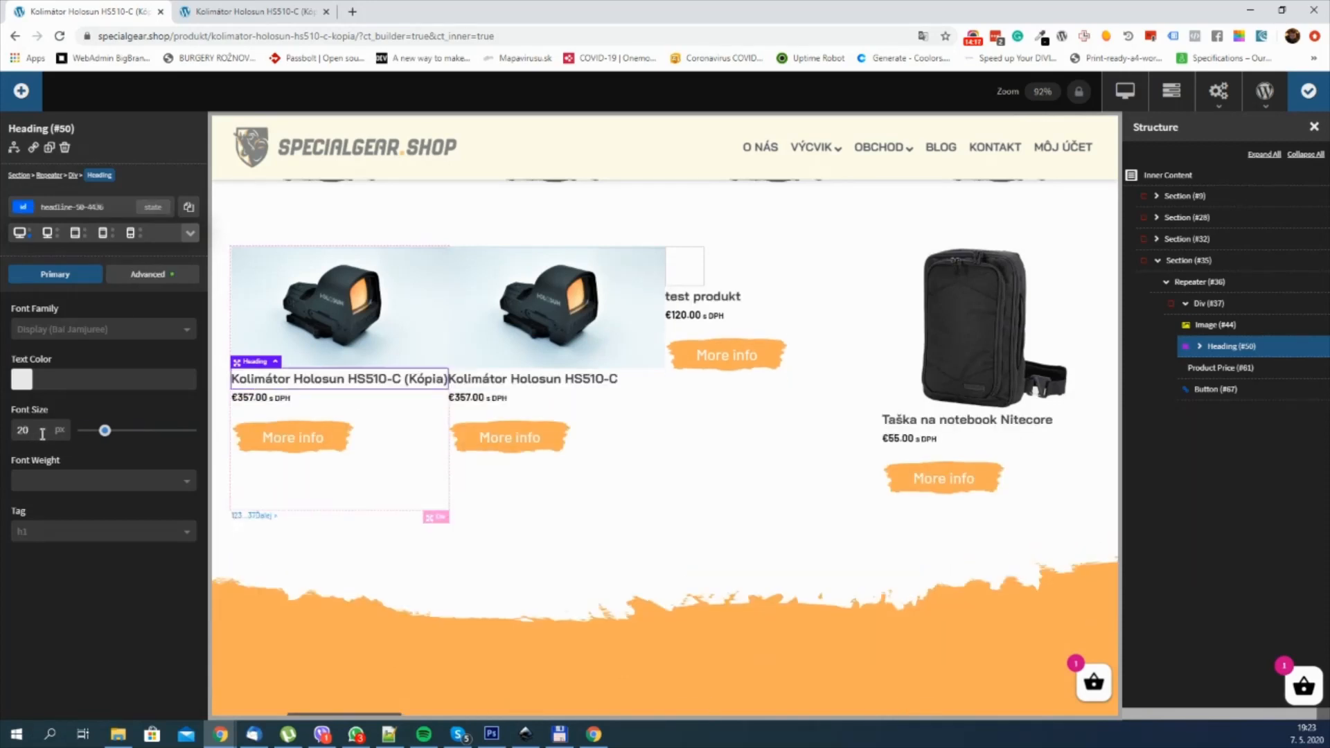
pyautogui.press('BackSpace')
pyautogui.press('BackSpace')
pyautogui.write('24')
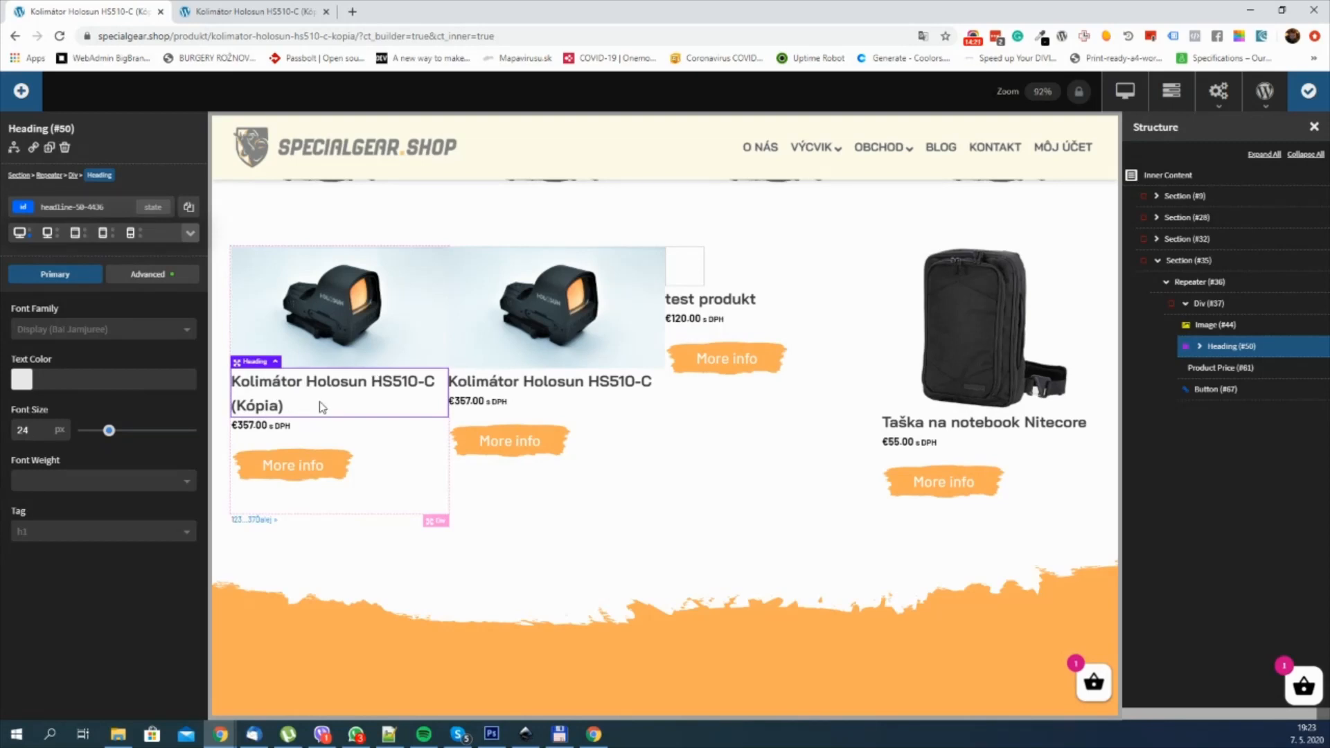
pyautogui.click(149, 275)
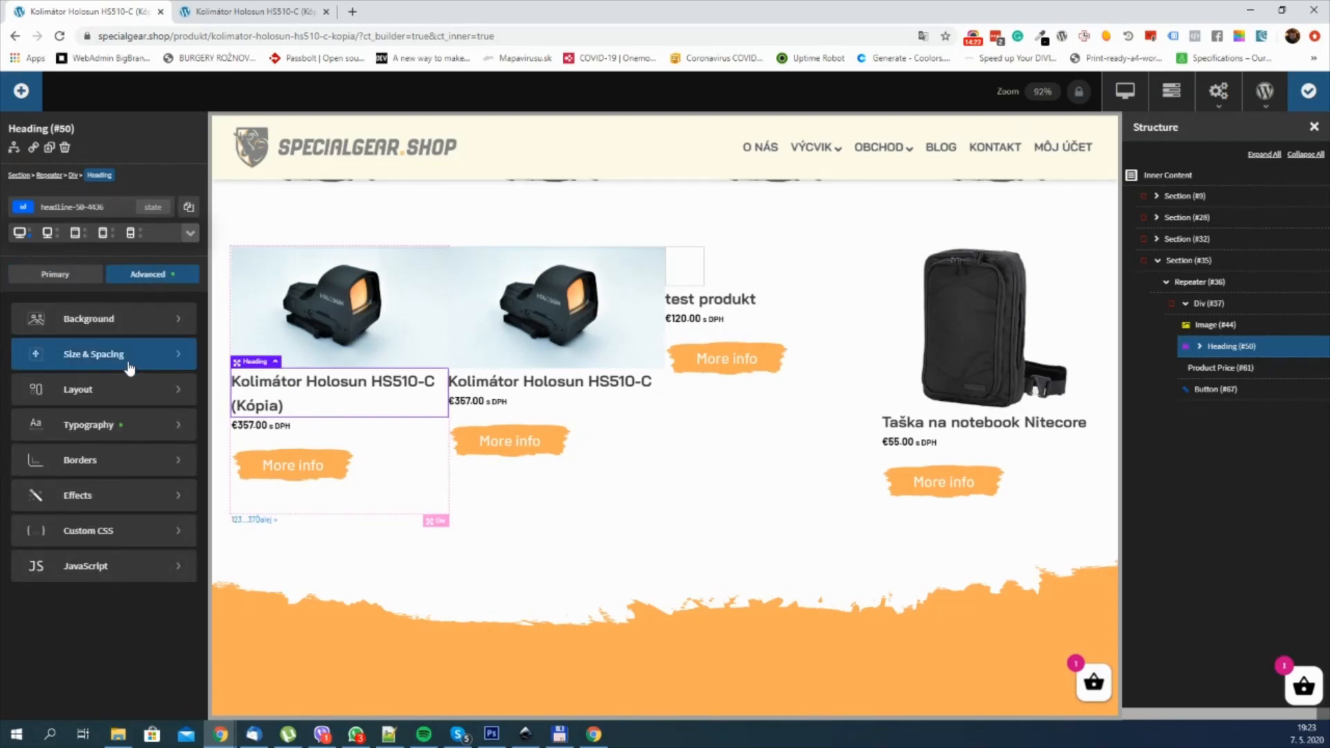
# Step: Reinsert the product Image's dynamic Featured Image source with its size set to Thumbnail
pyautogui.click(311, 331)
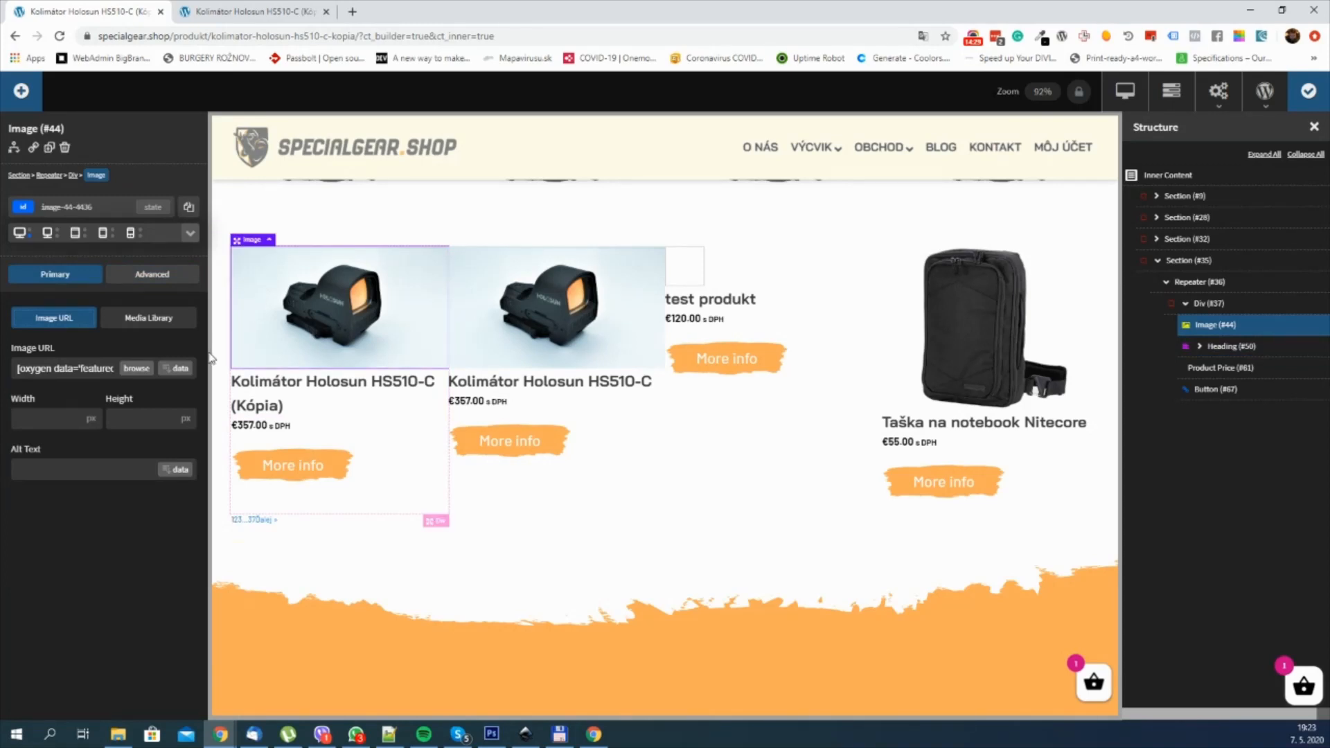
pyautogui.click(176, 370)
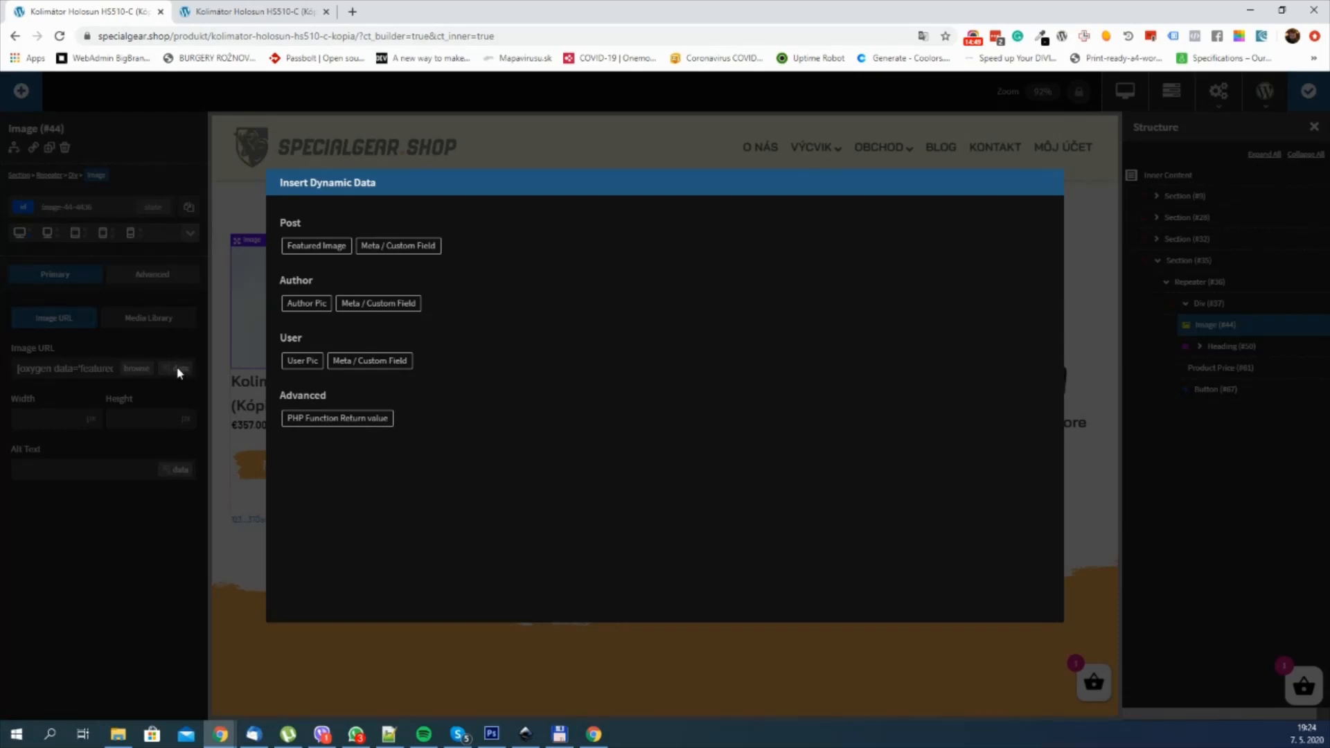
pyautogui.click(149, 494)
pyautogui.click(182, 369)
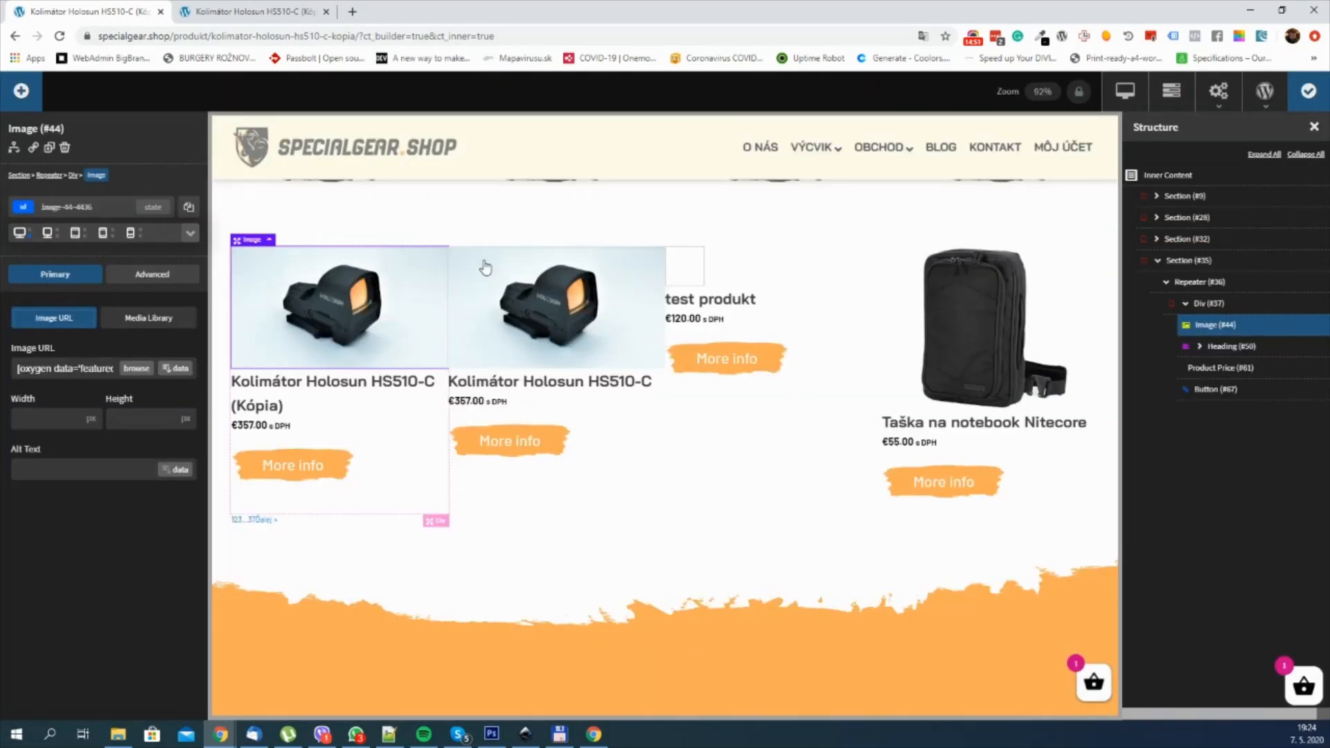
pyautogui.click(323, 248)
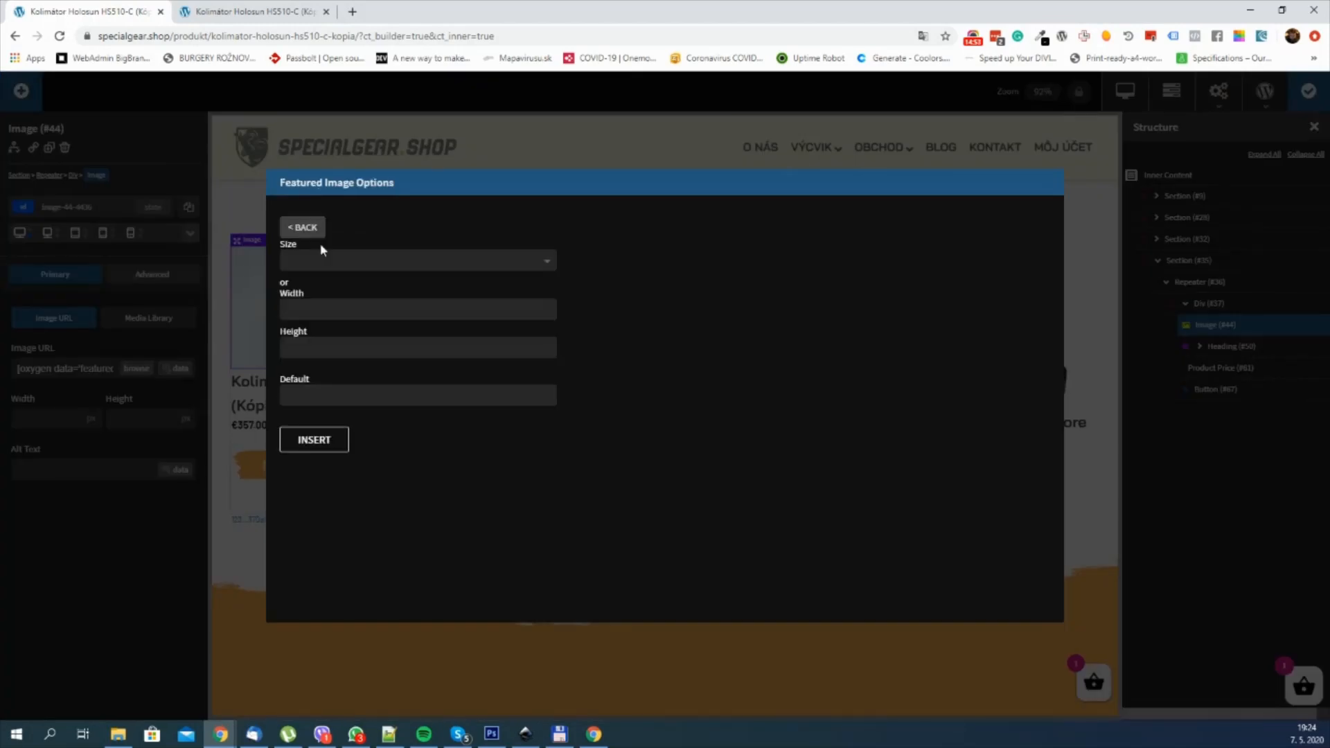
pyautogui.click(386, 263)
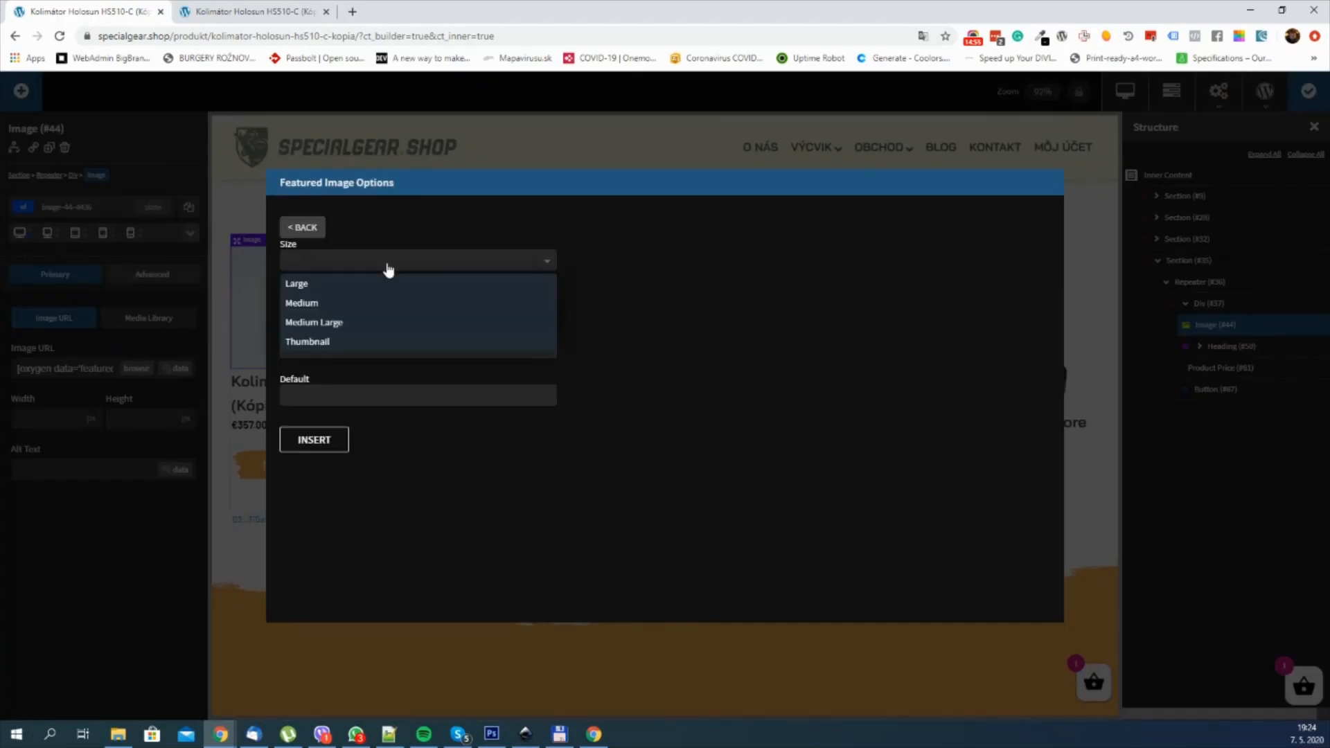
pyautogui.click(347, 343)
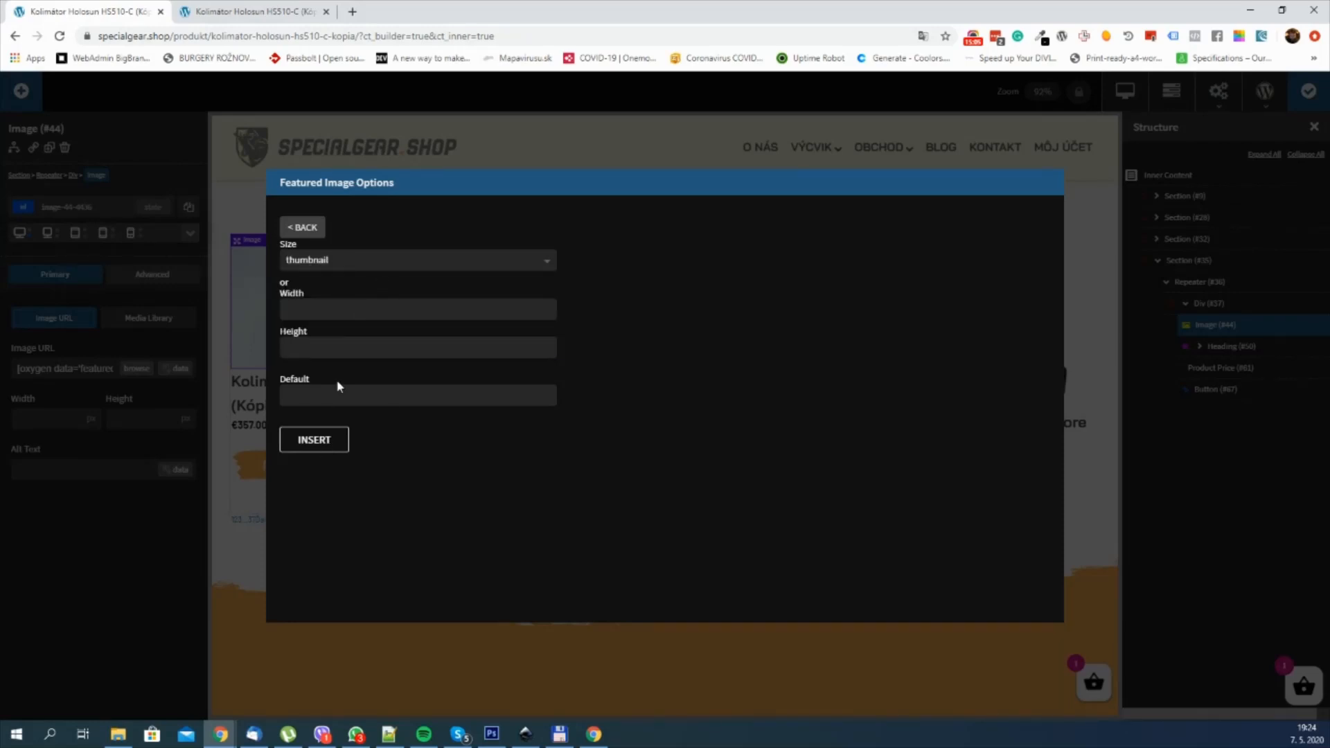
pyautogui.click(325, 442)
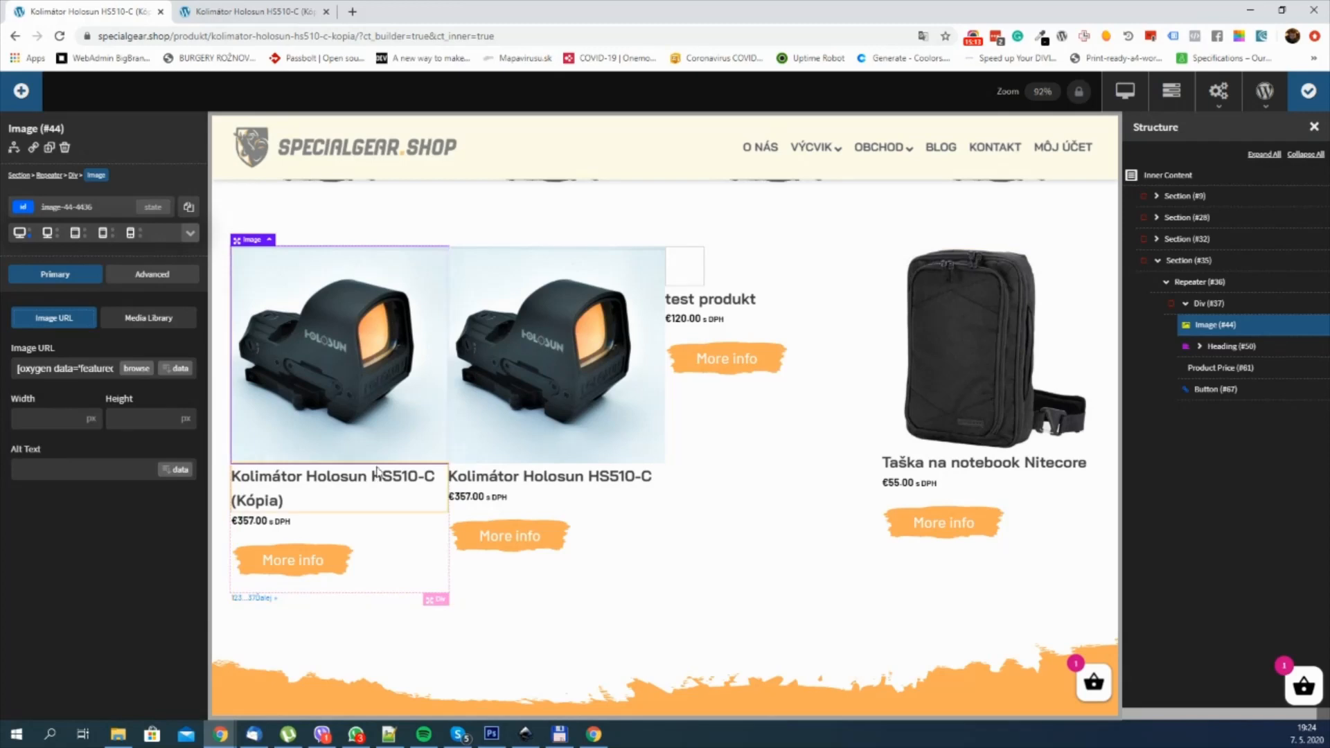
# Step: Give the product Image a bottom margin of 30 px
pyautogui.click(392, 401)
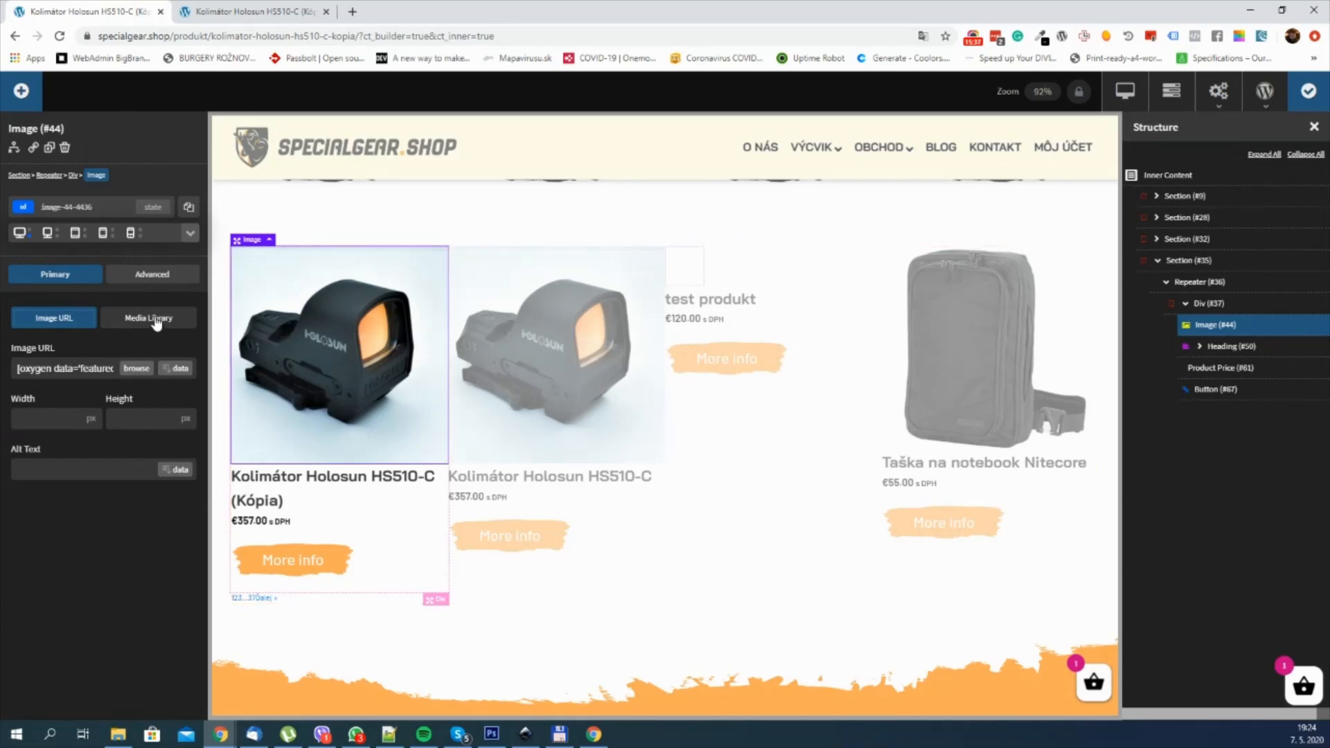
pyautogui.click(169, 277)
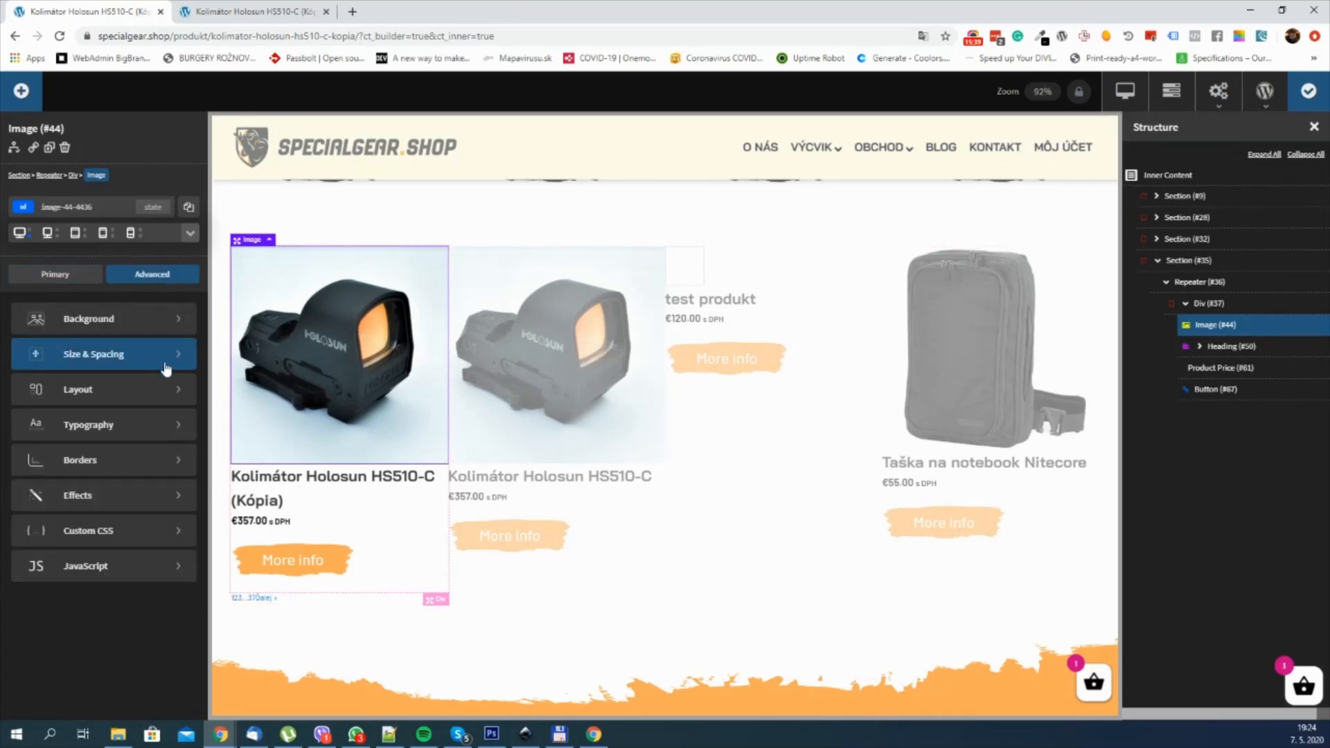
pyautogui.click(137, 353)
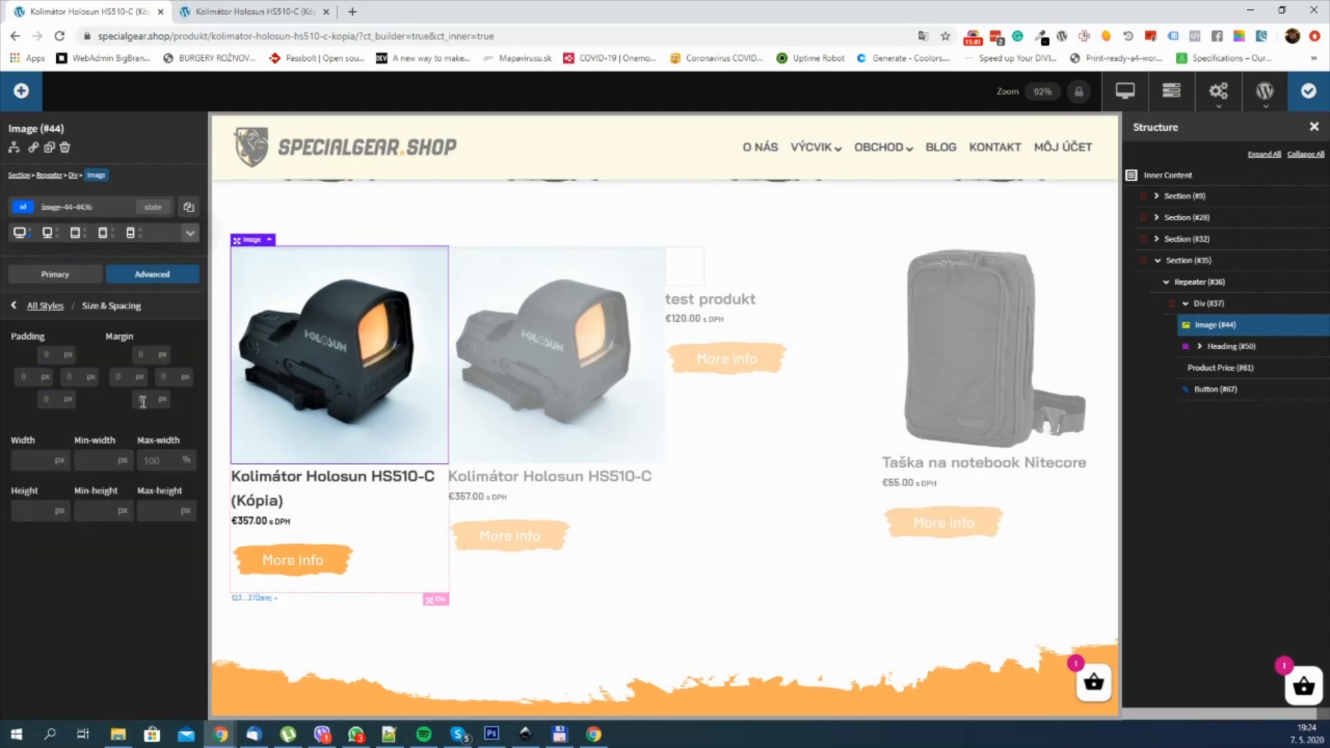
pyautogui.click(146, 400)
pyautogui.write('30')
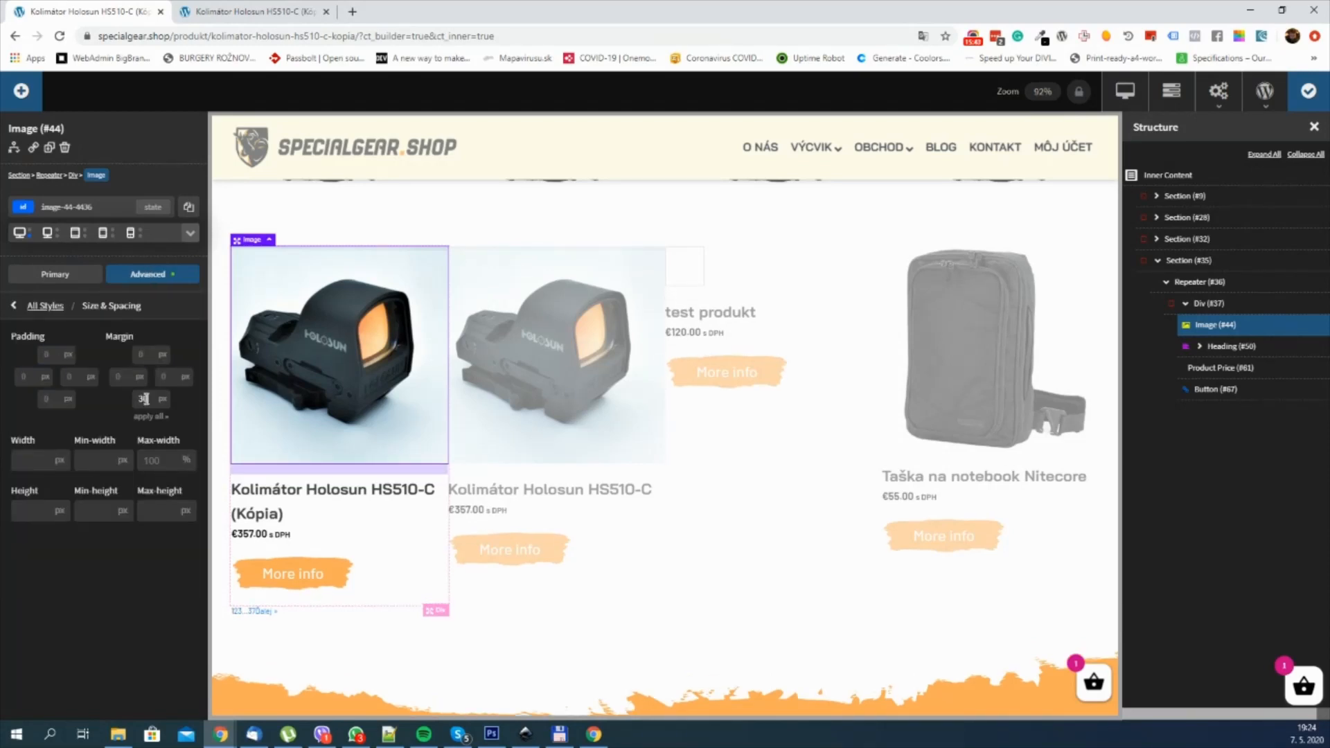
# Step: Give the product Heading a bottom margin of 30 px
pyautogui.click(317, 505)
pyautogui.click(142, 277)
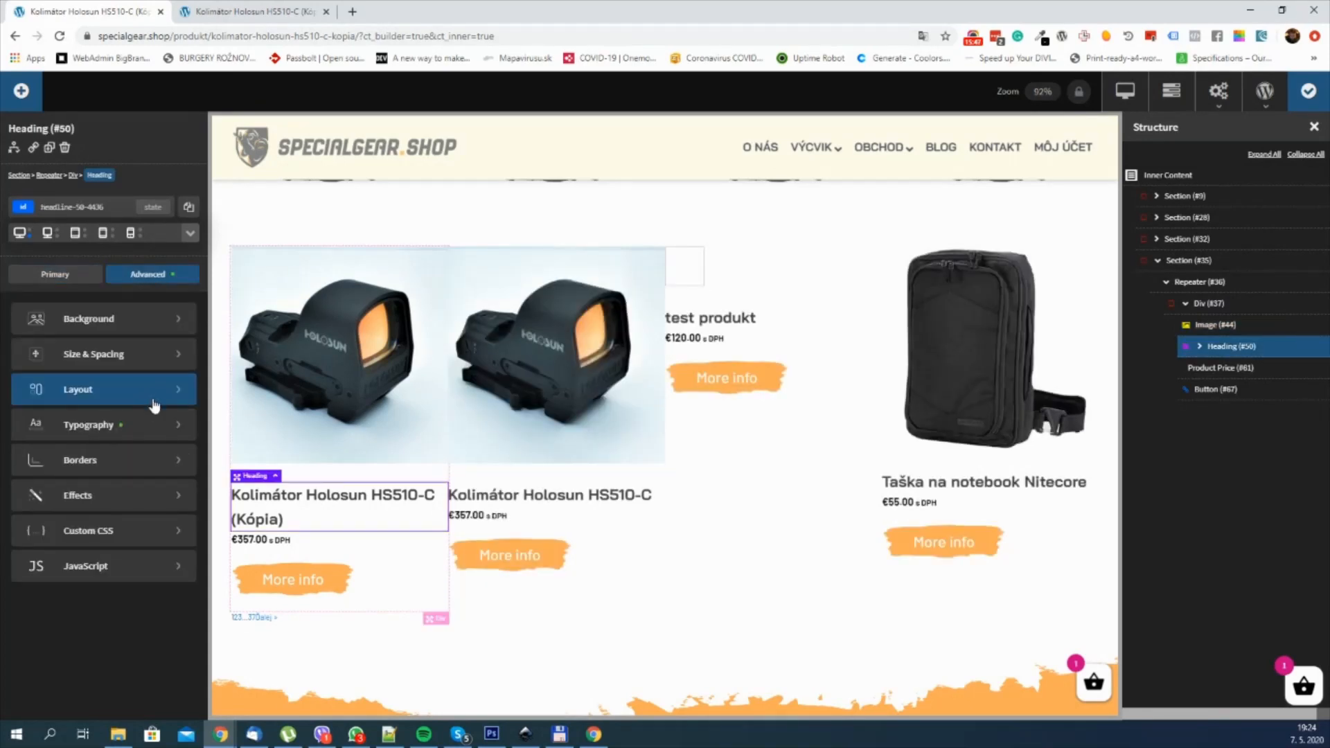
pyautogui.click(148, 355)
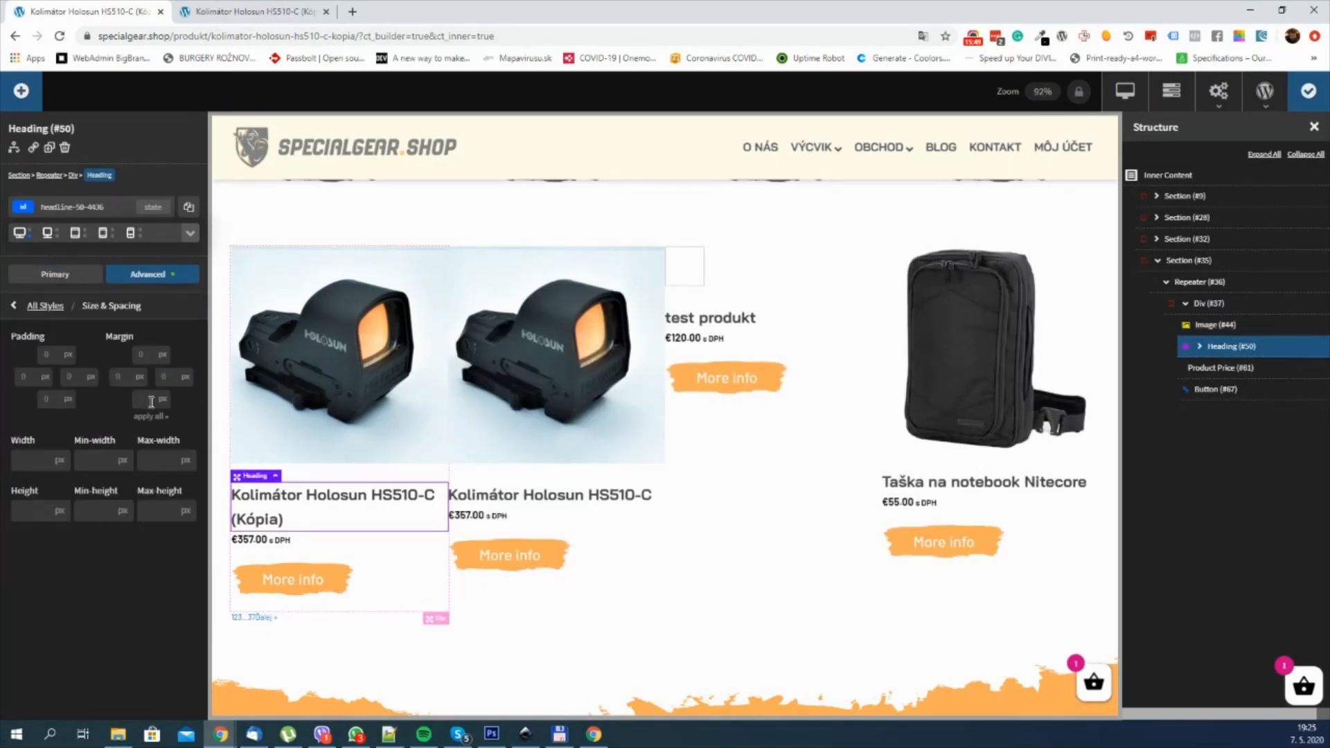
pyautogui.click(151, 400)
pyautogui.write('30')
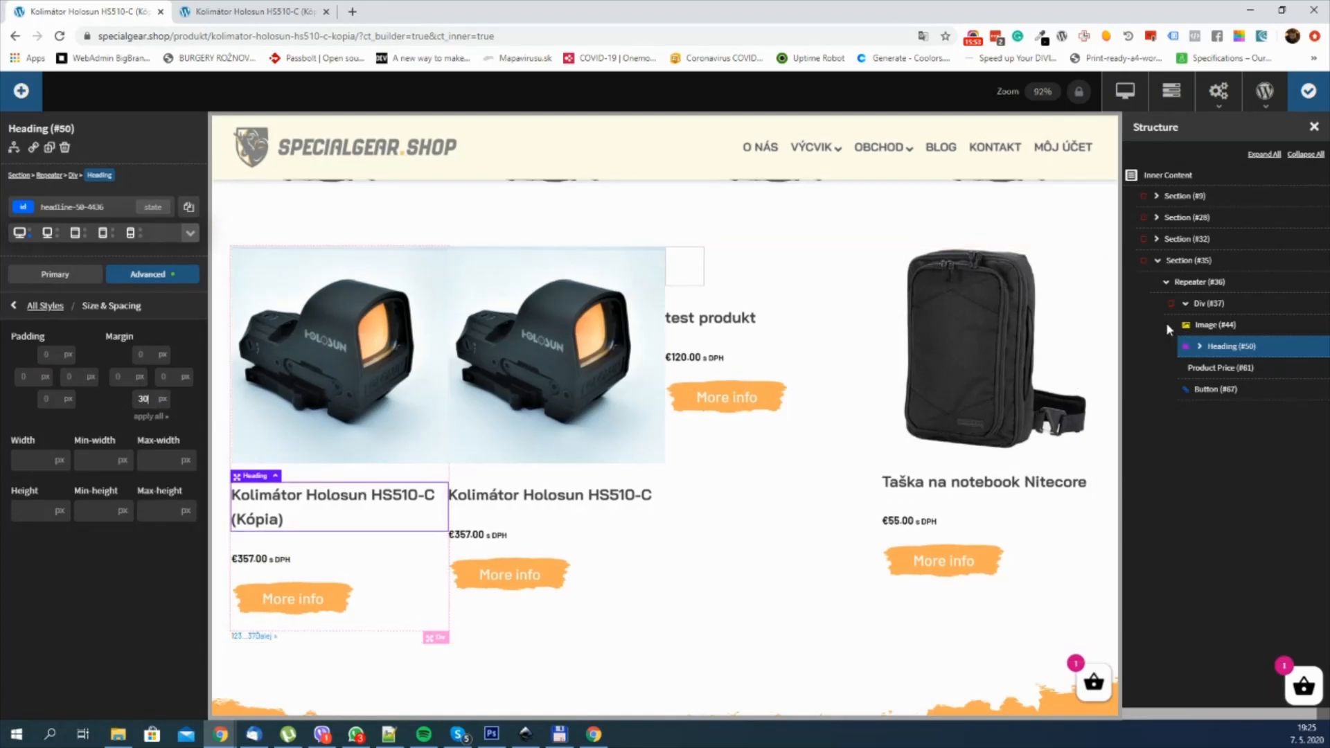
# Step: Center the child elements of the Repeater's Div horizontally
pyautogui.click(1181, 305)
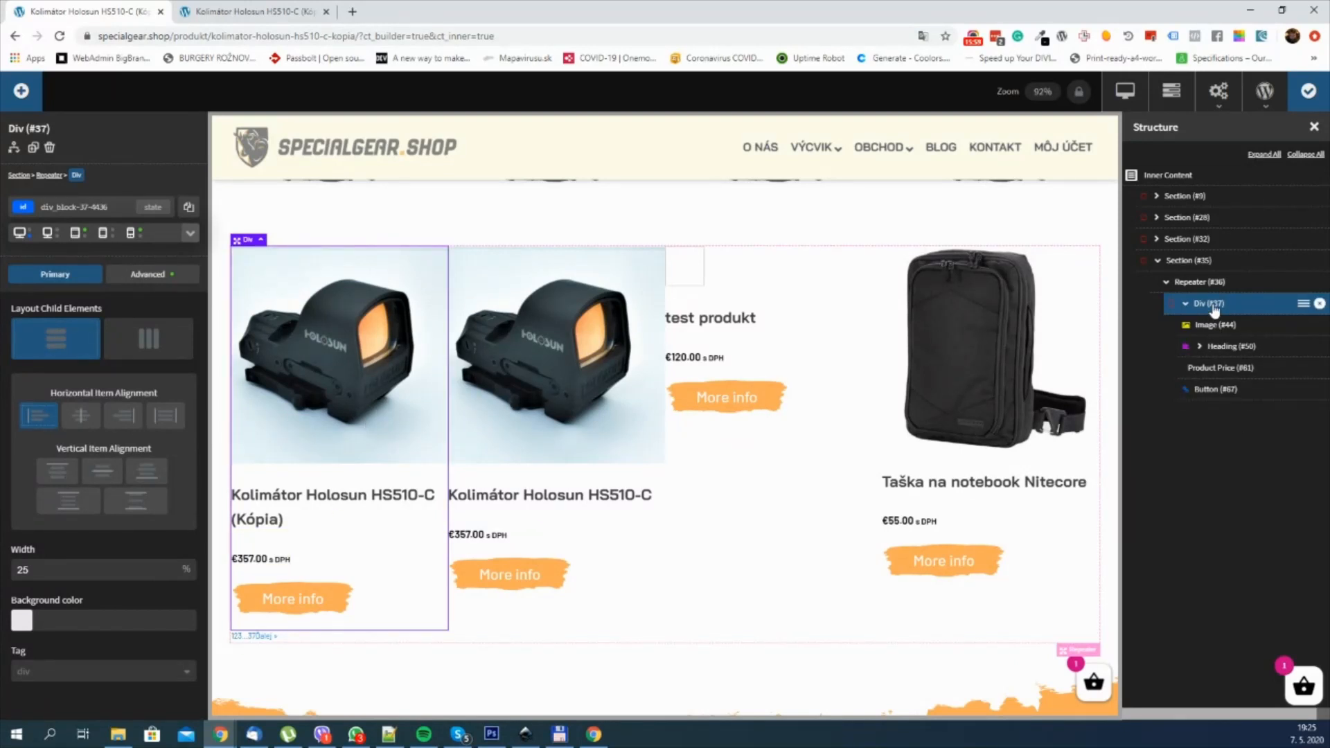
pyautogui.click(94, 418)
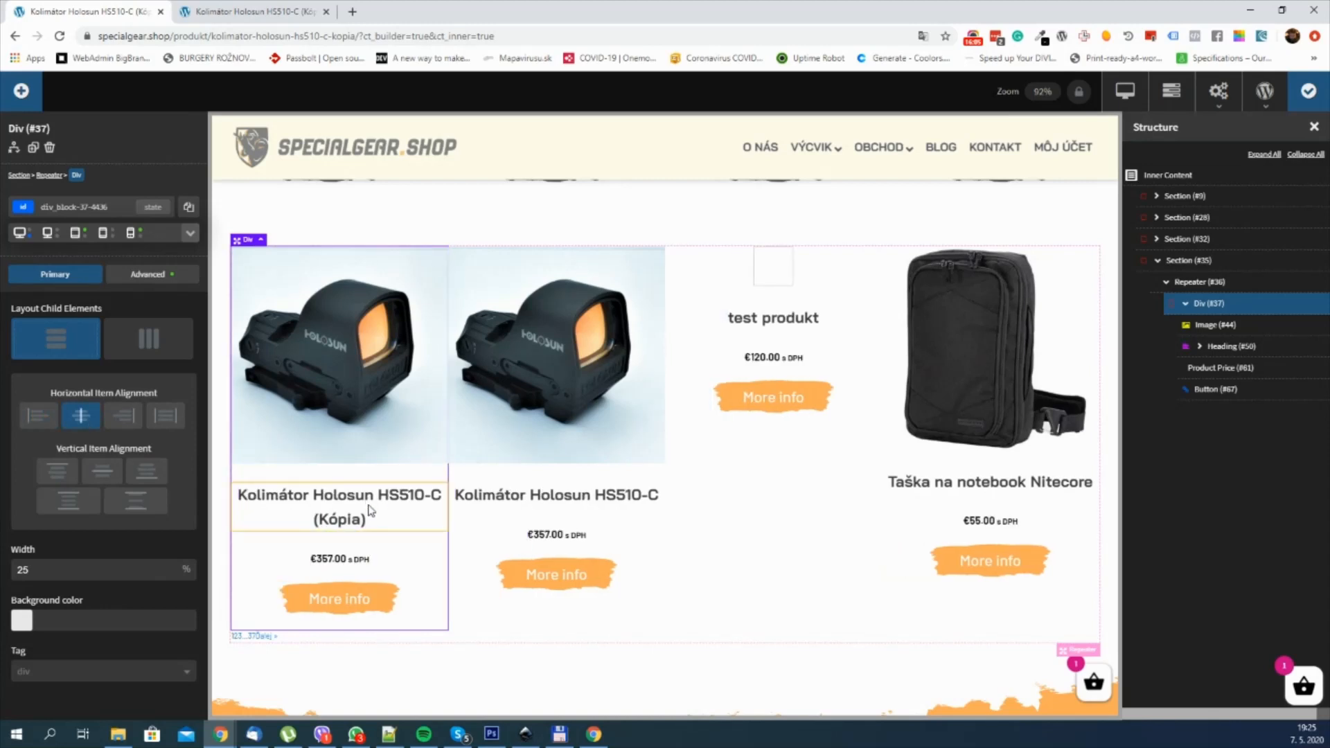
pyautogui.scroll(-2, 369, 513)
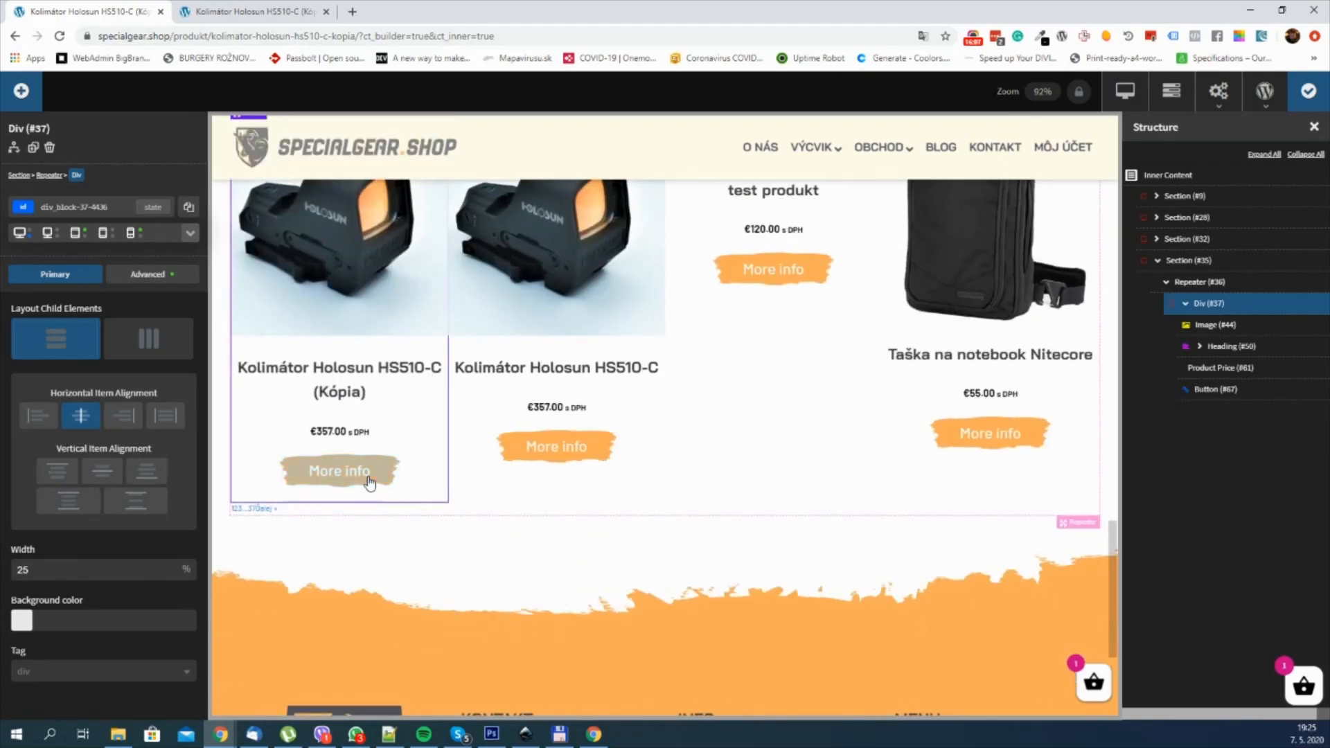
# Step: Set the Product Price's font size in the Repeater to 20 px
pyautogui.click(327, 434)
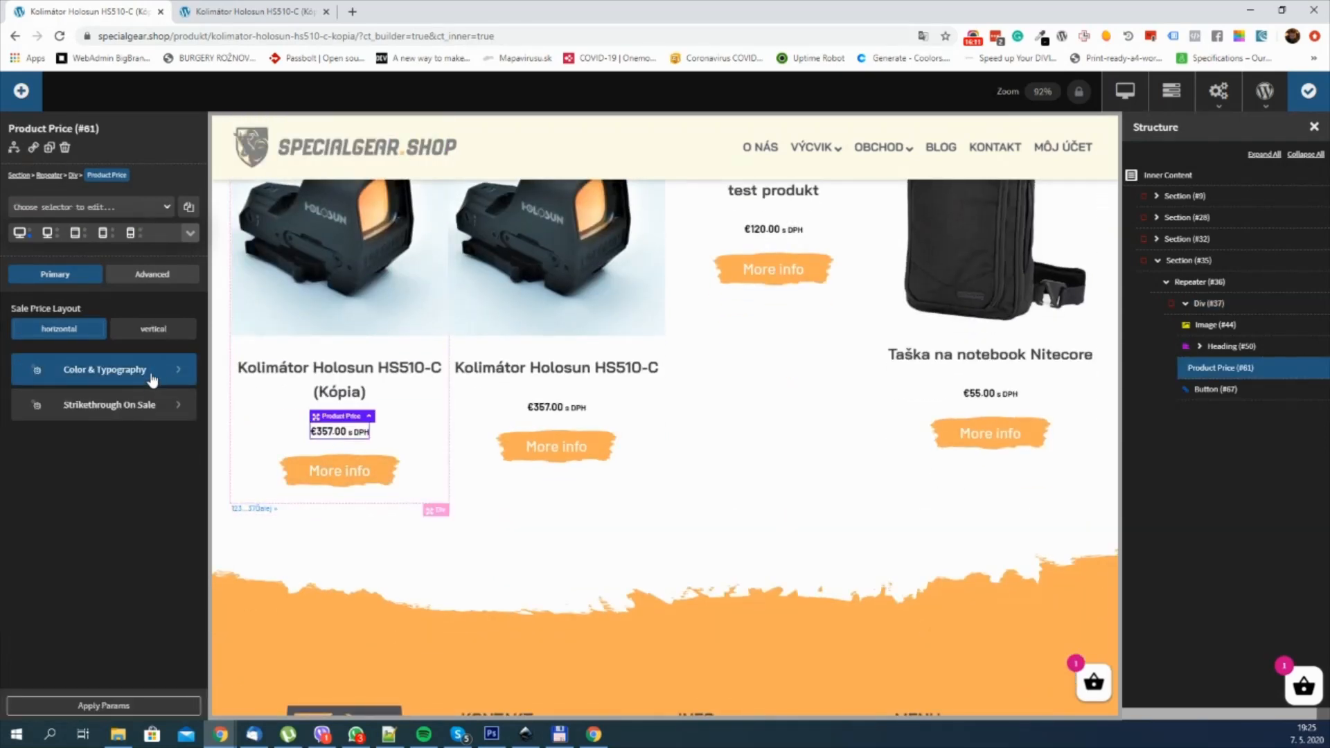
pyautogui.click(153, 378)
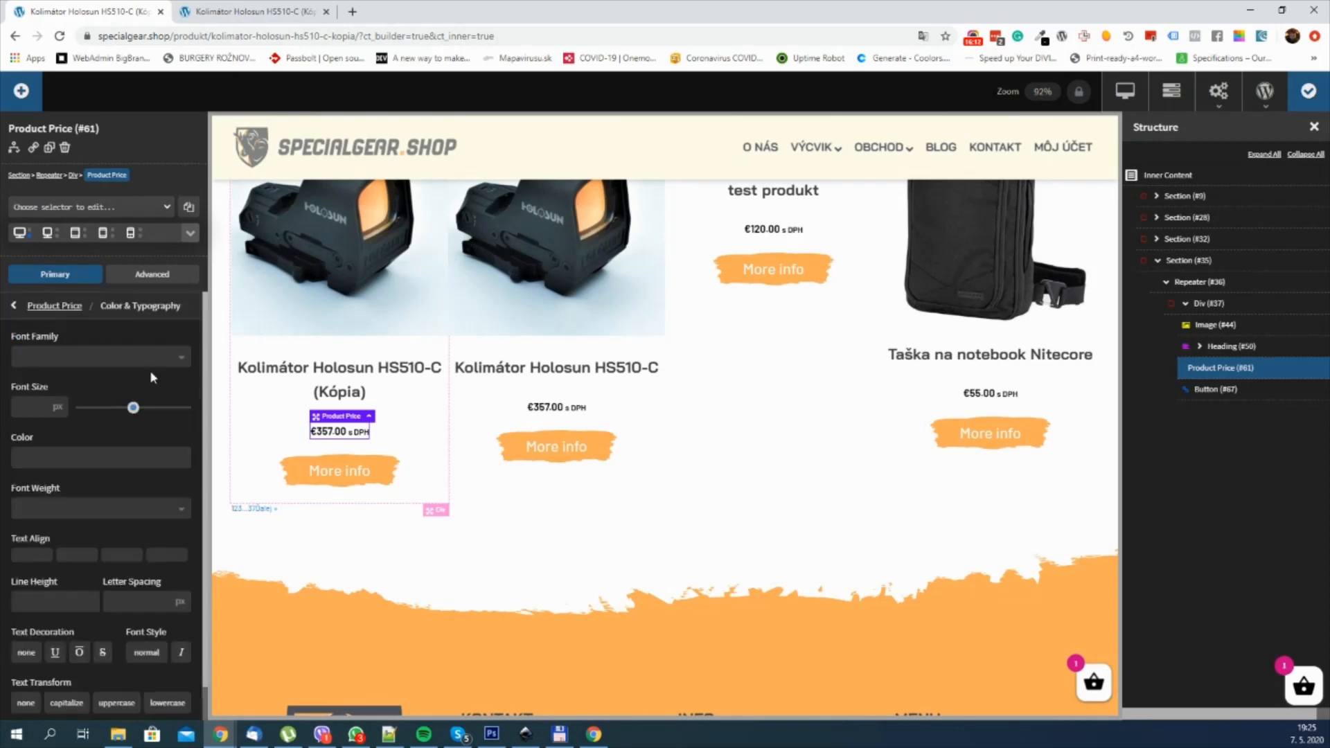
pyautogui.click(38, 411)
pyautogui.write('20')
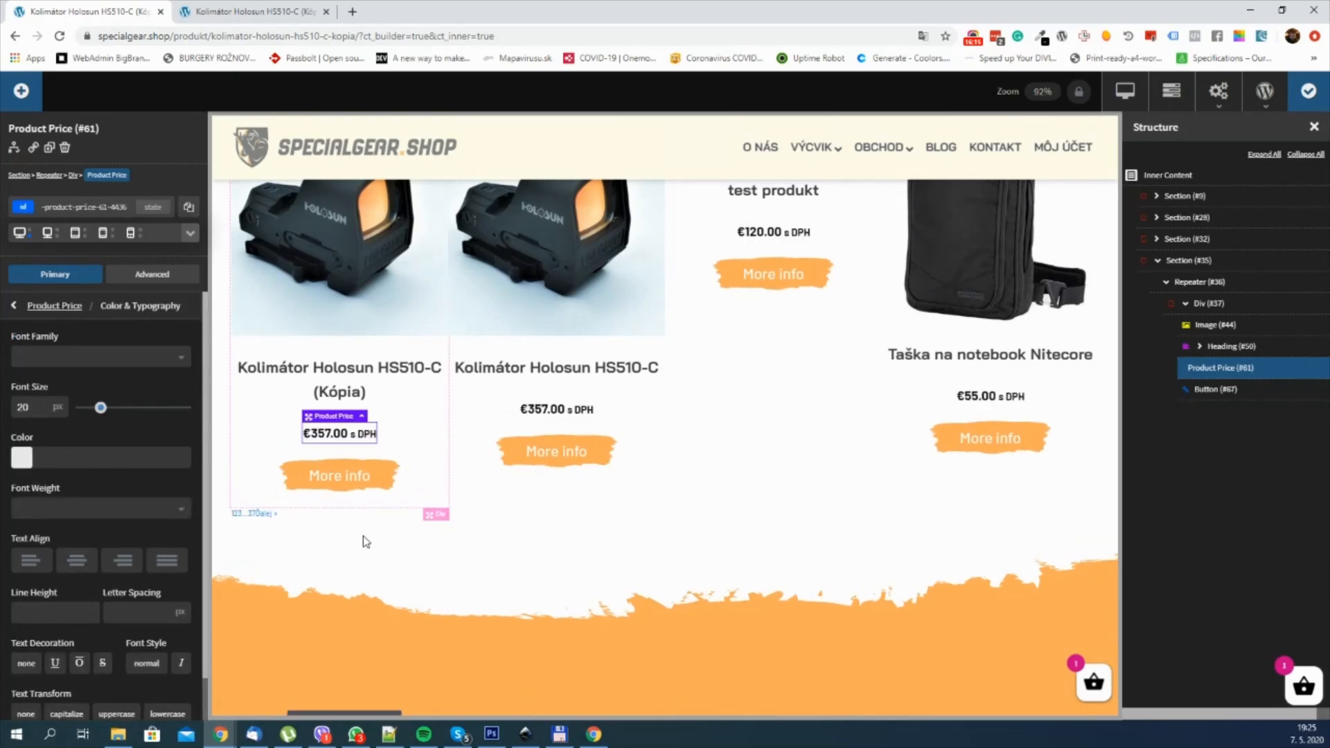
# Step: Link the More info Button's URL to the dynamic Permalink of each repeated product's post
pyautogui.click(359, 480)
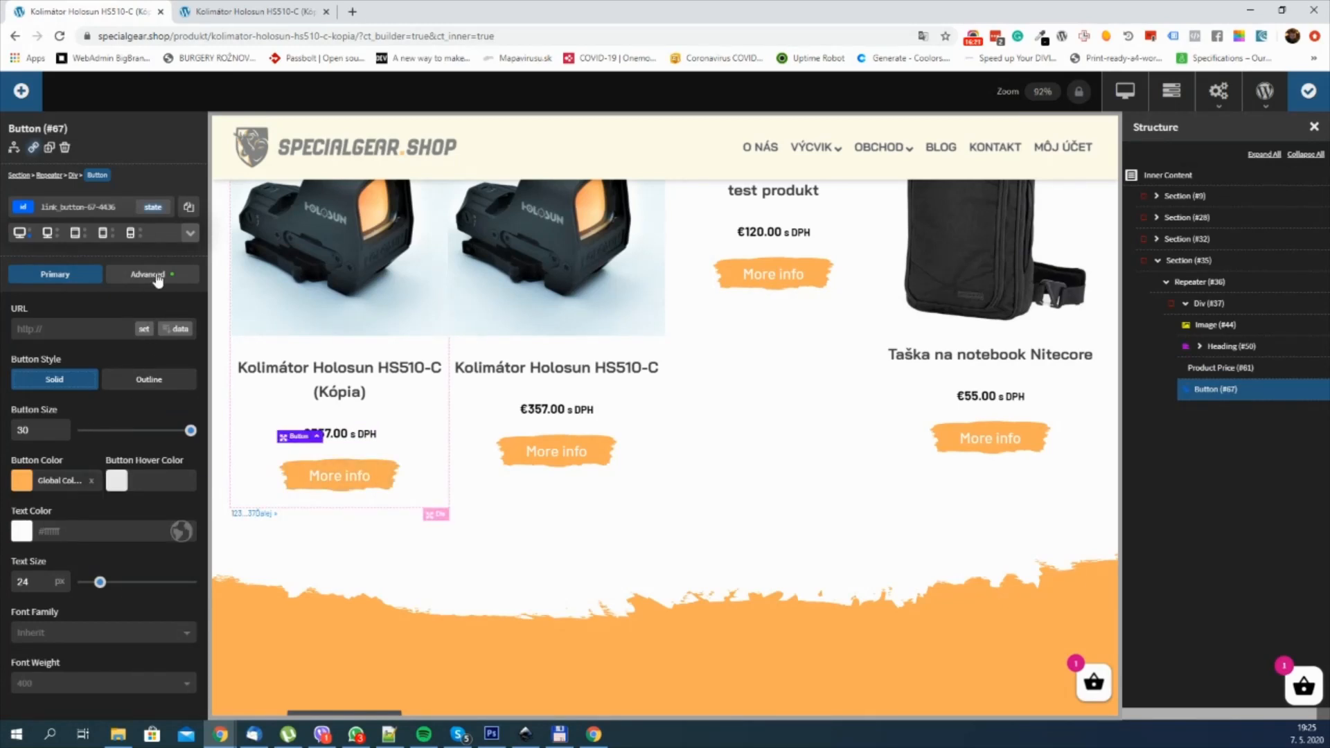
pyautogui.click(174, 330)
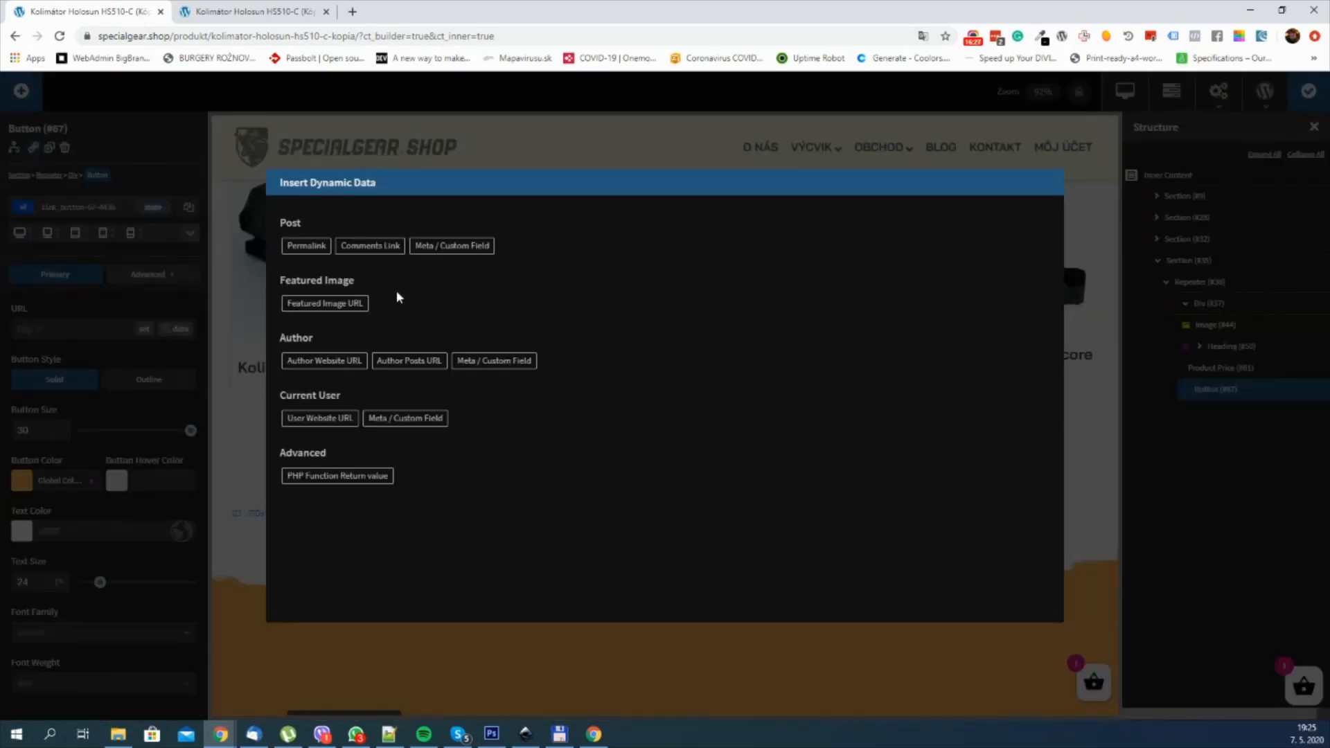
pyautogui.click(306, 247)
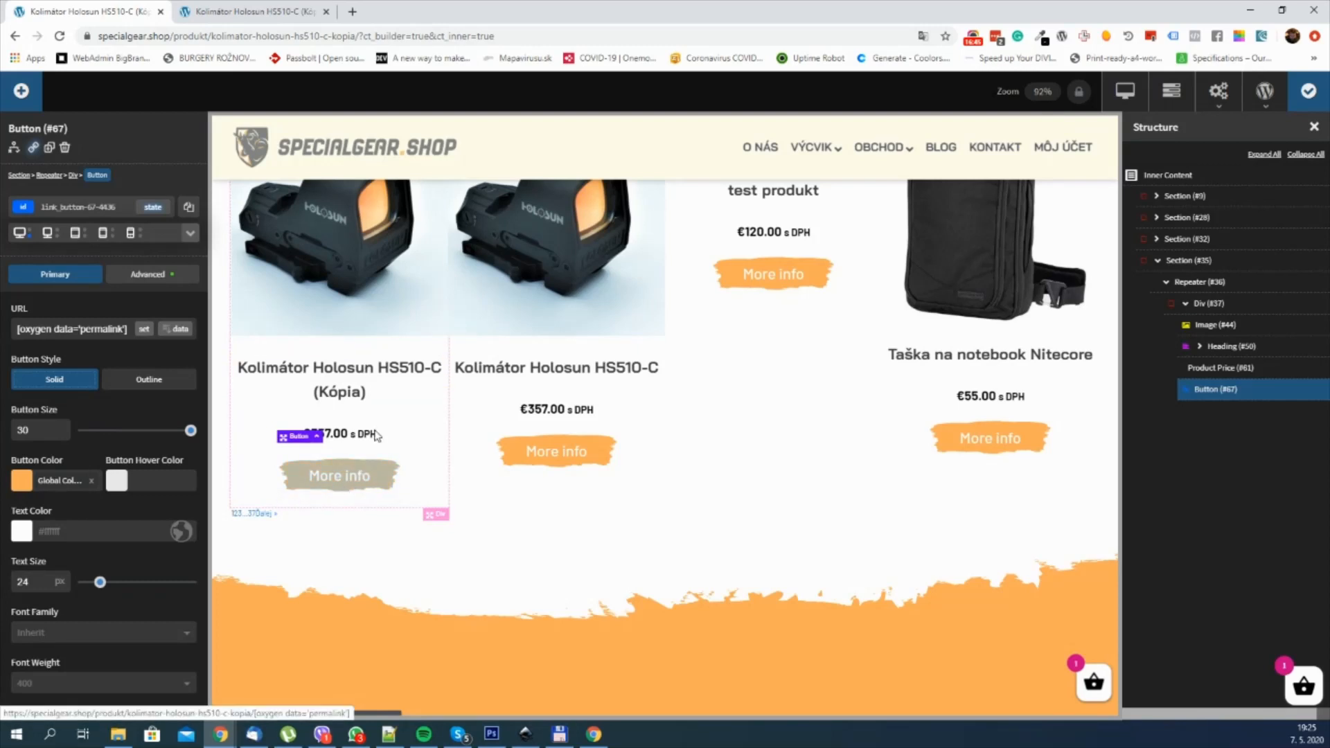
pyautogui.scroll(2, 380, 416)
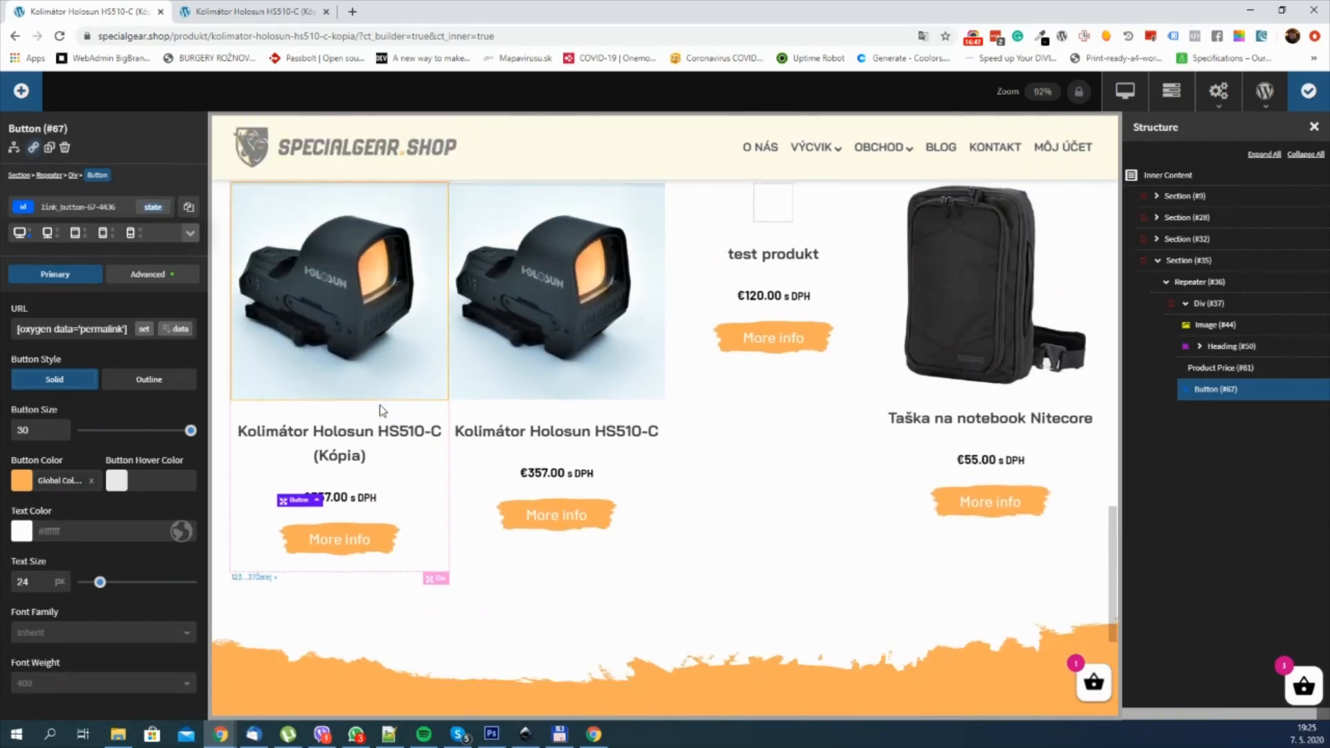
pyautogui.scroll(2, 388, 388)
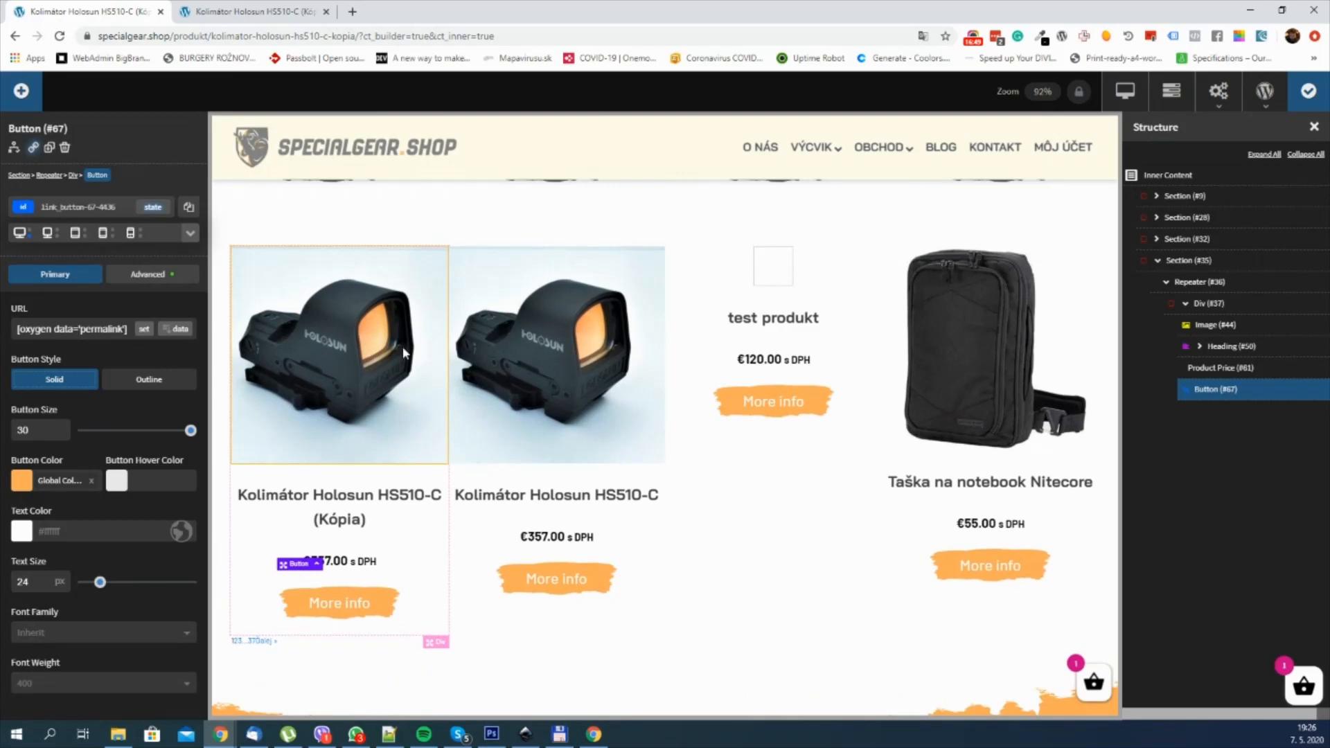
pyautogui.scroll(-2, 357, 384)
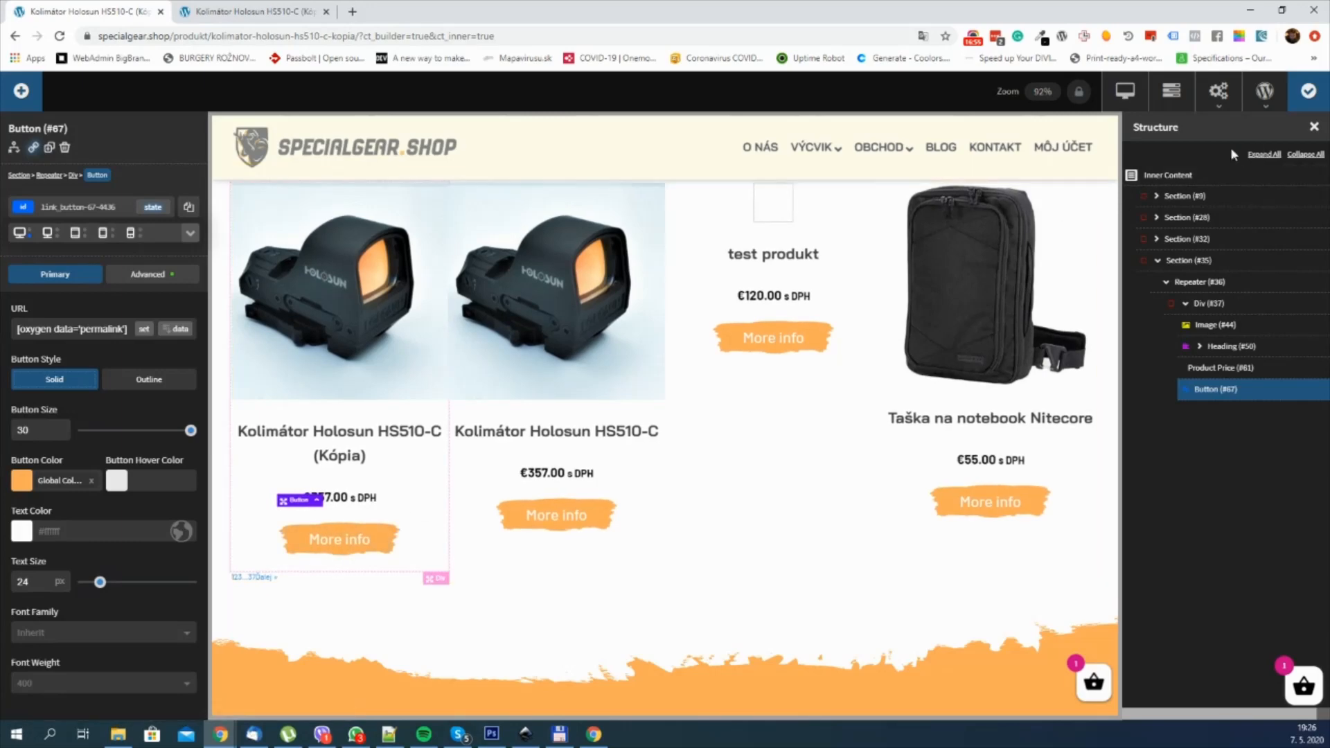
# Step: Save the template, reload the live product page and leave the responsive preview to check the product row at full width
pyautogui.click(1300, 98)
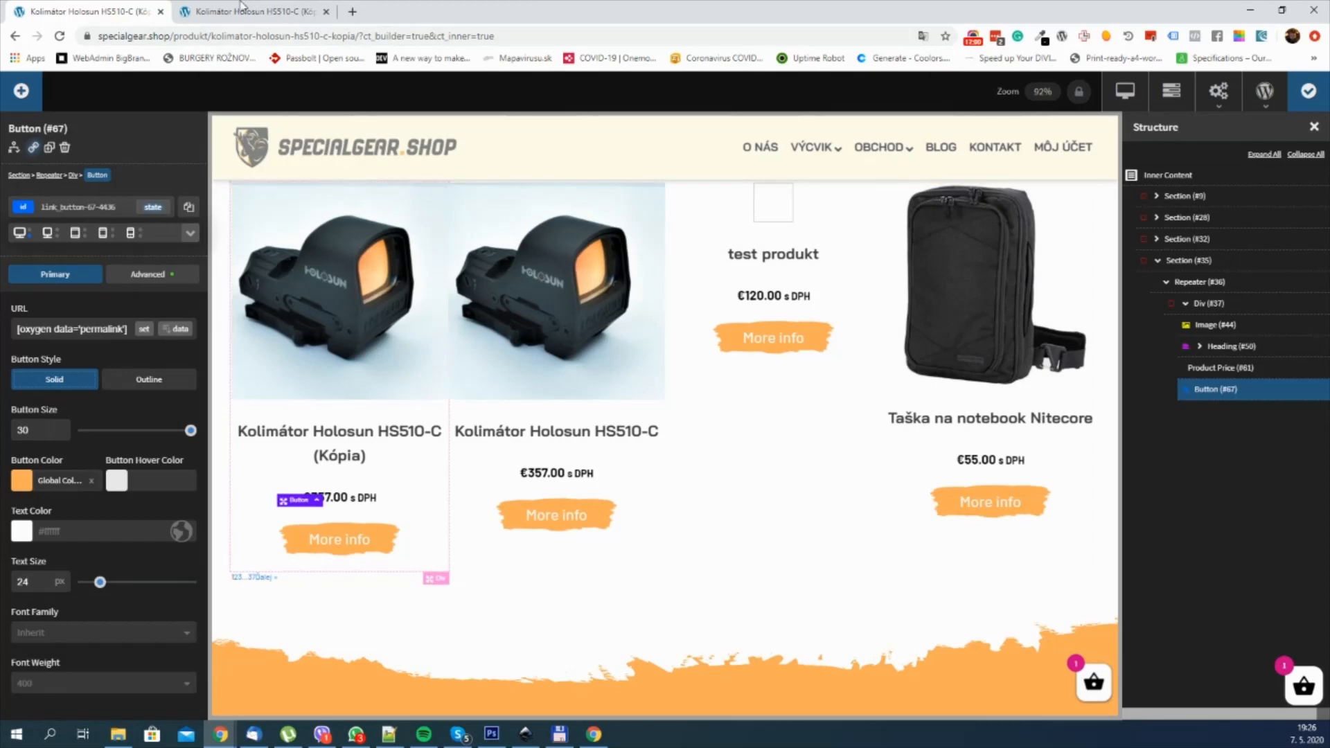
pyautogui.click(241, 7)
pyautogui.click(60, 36)
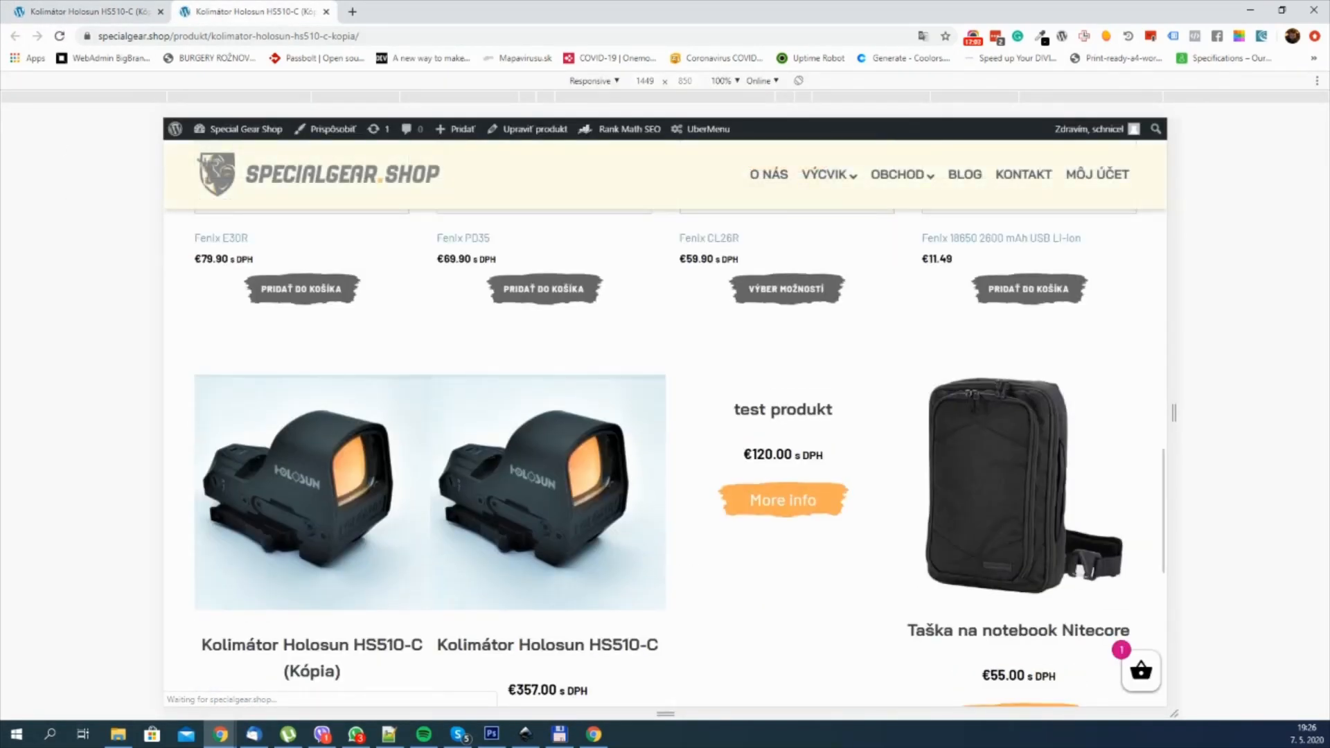
pyautogui.hotkey('ctrl', 'shift', 'm')
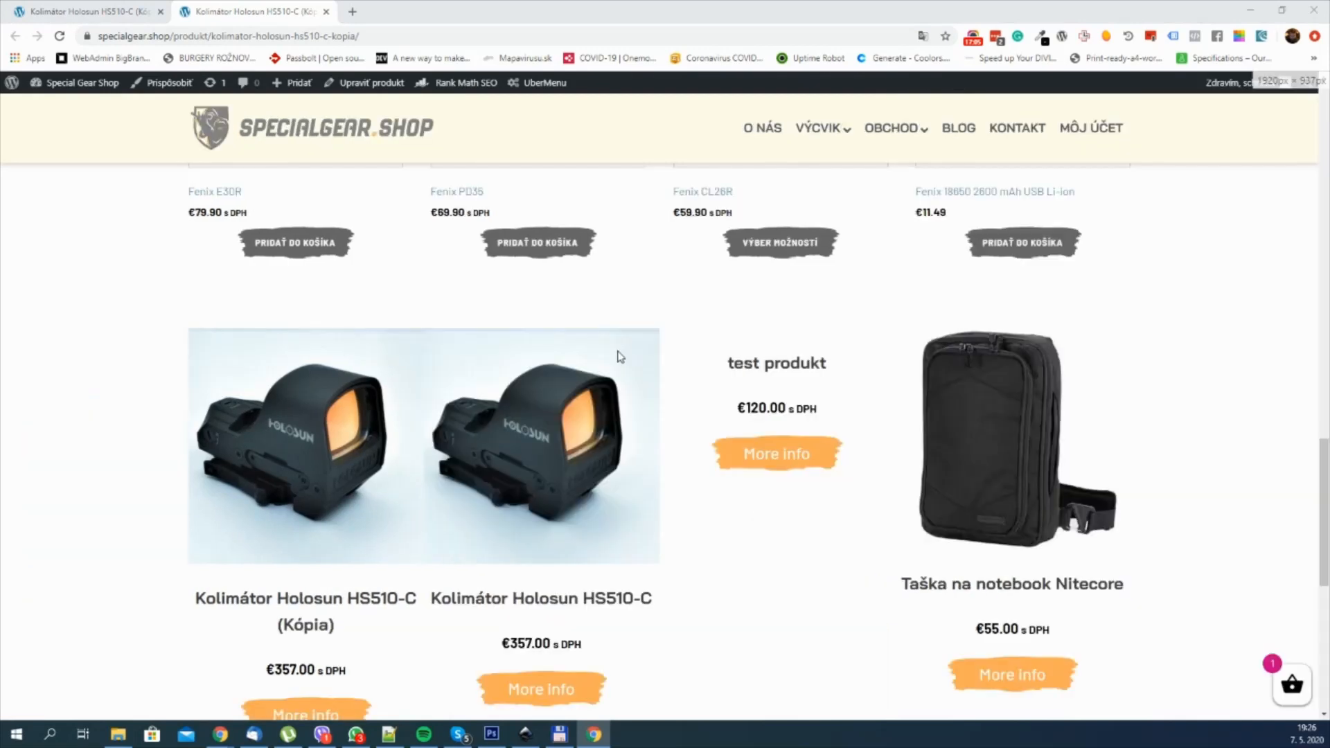
pyautogui.scroll(-1, 658, 350)
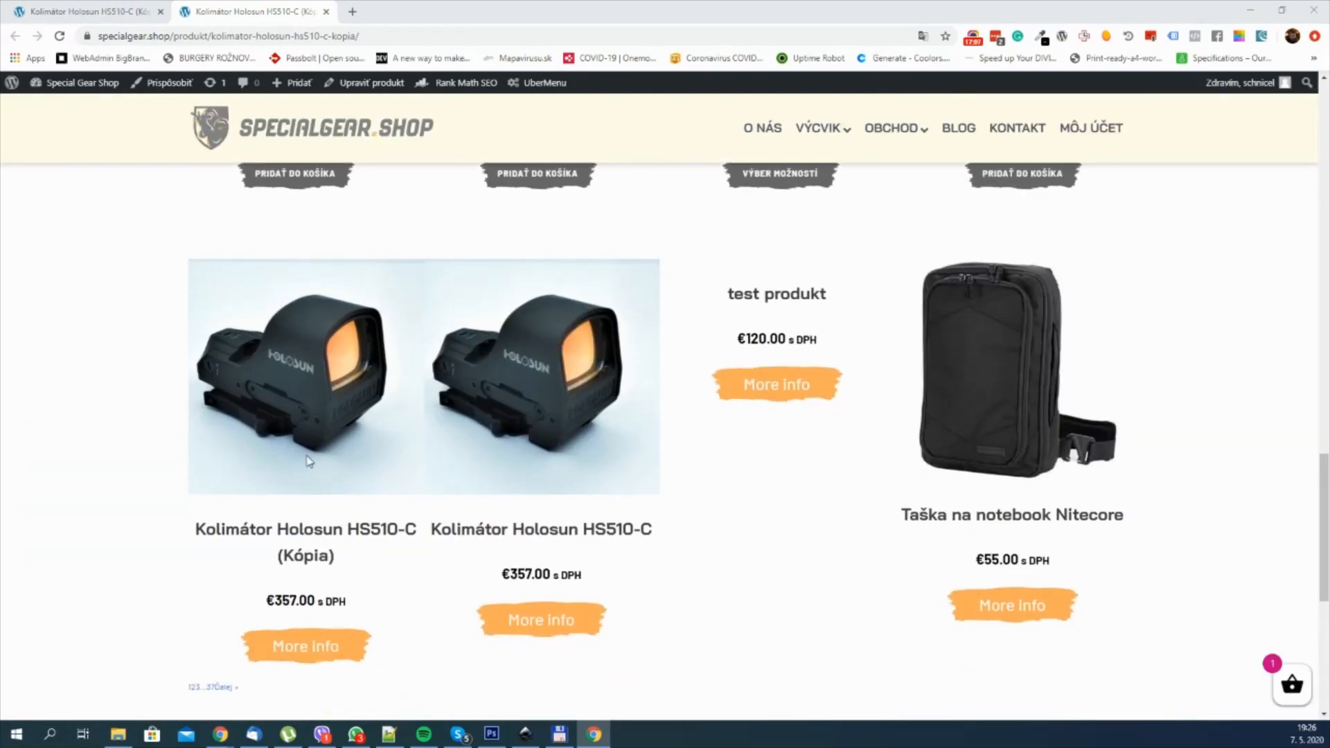
# Step: Follow the first product's More info link on the live page and examine the page it opens
pyautogui.click(316, 660)
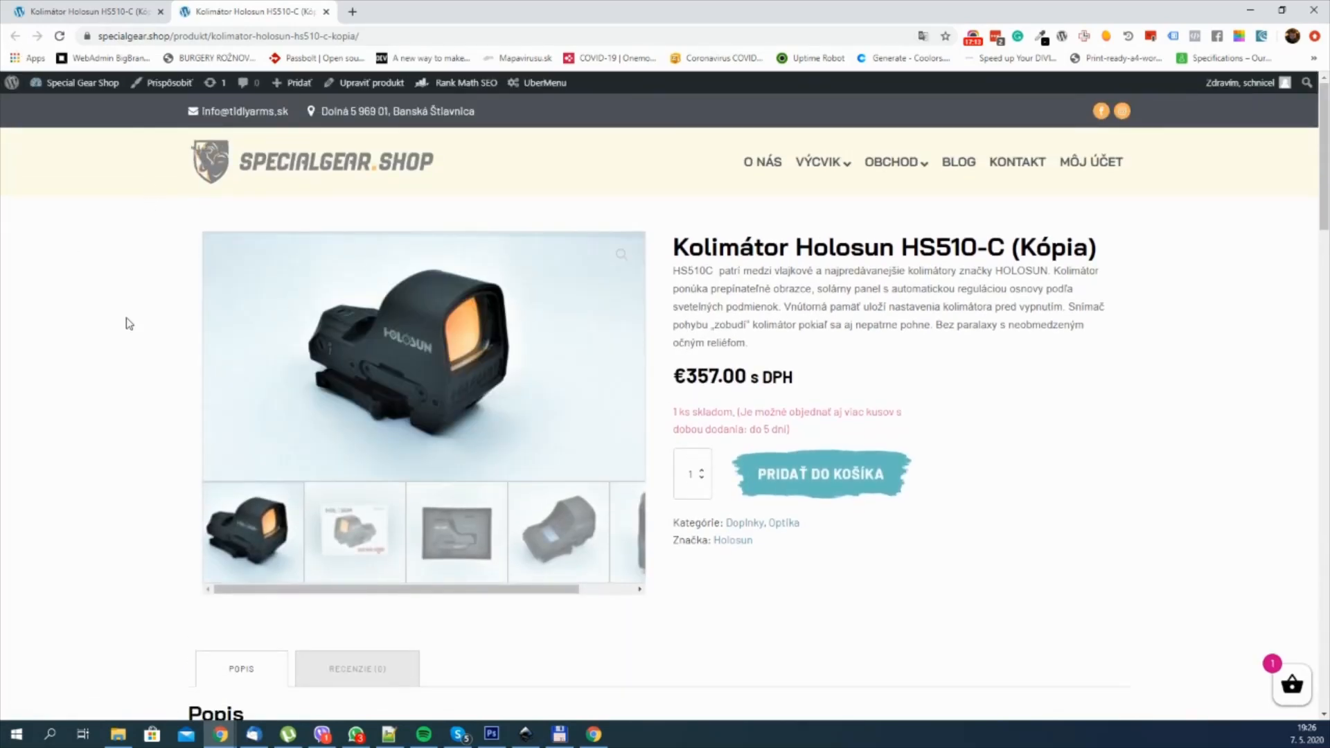
pyautogui.scroll(-10, 412, 342)
pyautogui.scroll(10, 412, 341)
# Step: Close the live product page and review the repeated product row in the builder
pyautogui.click(121, 8)
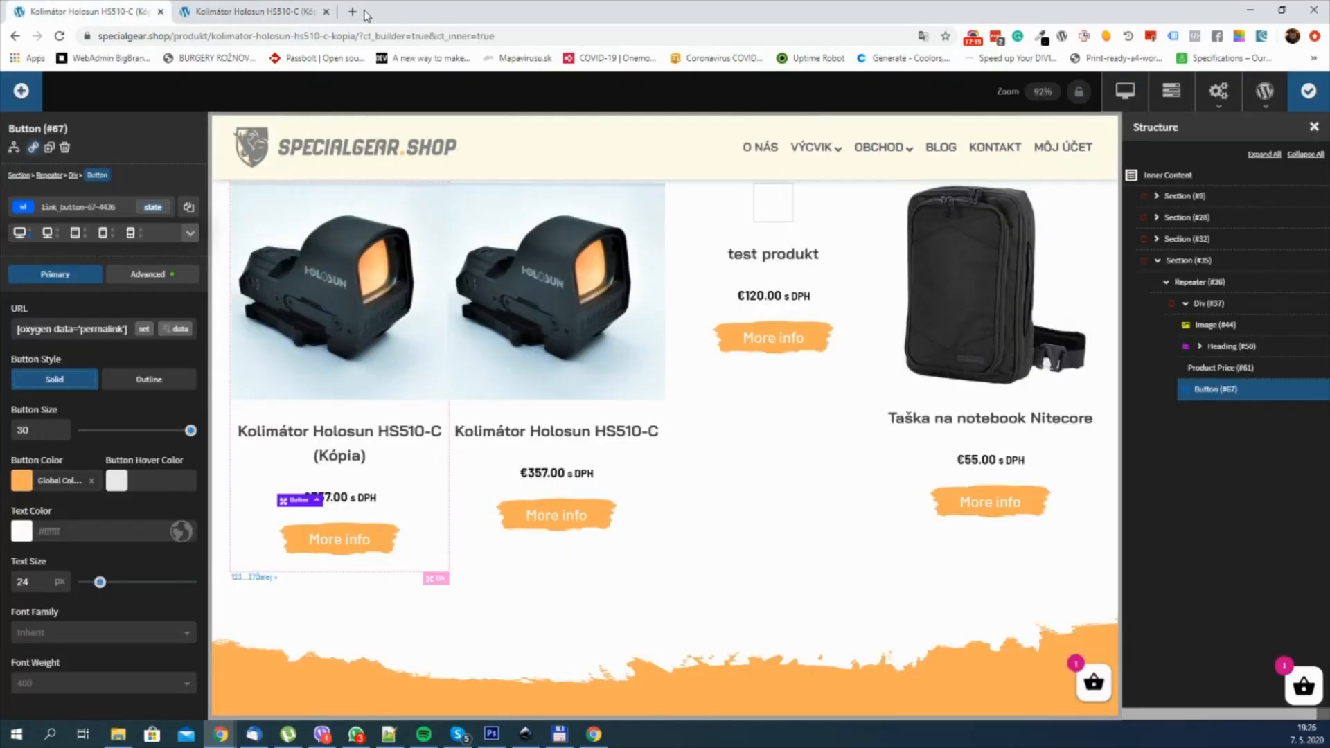
pyautogui.click(327, 12)
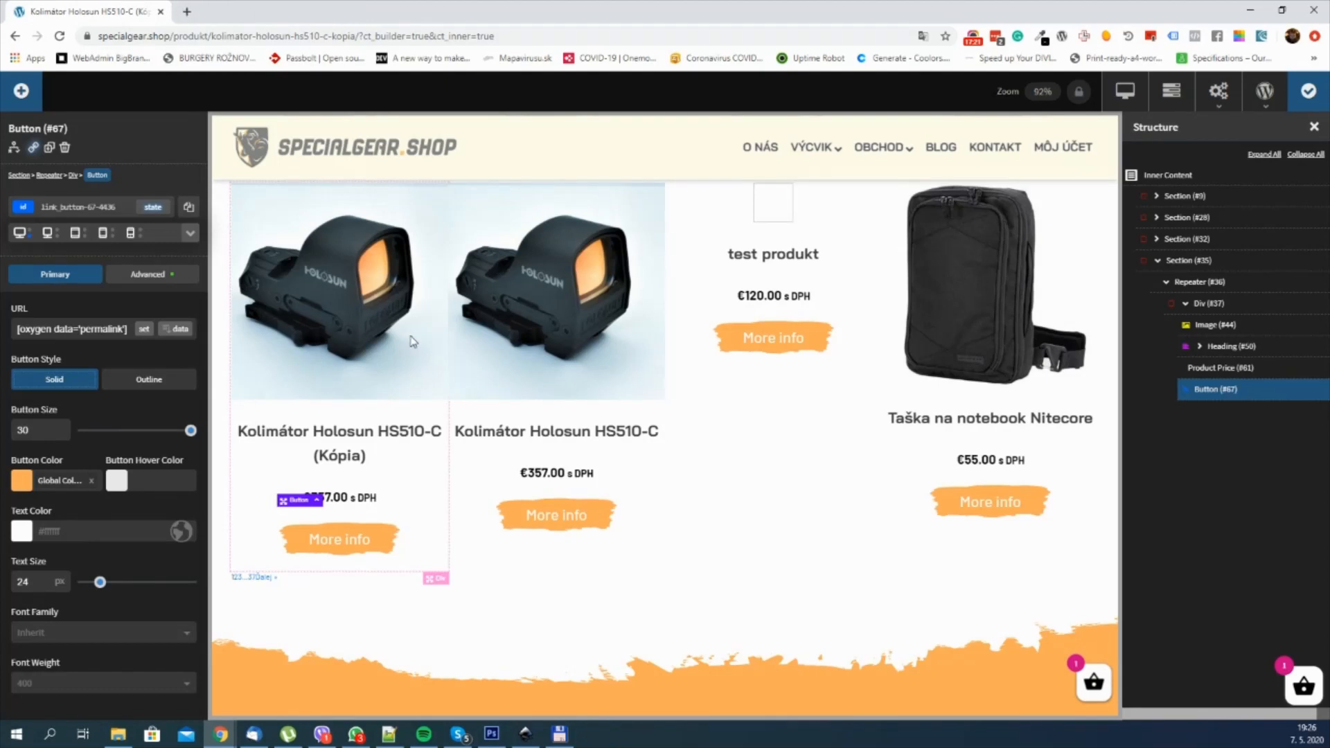
pyautogui.scroll(2, 571, 309)
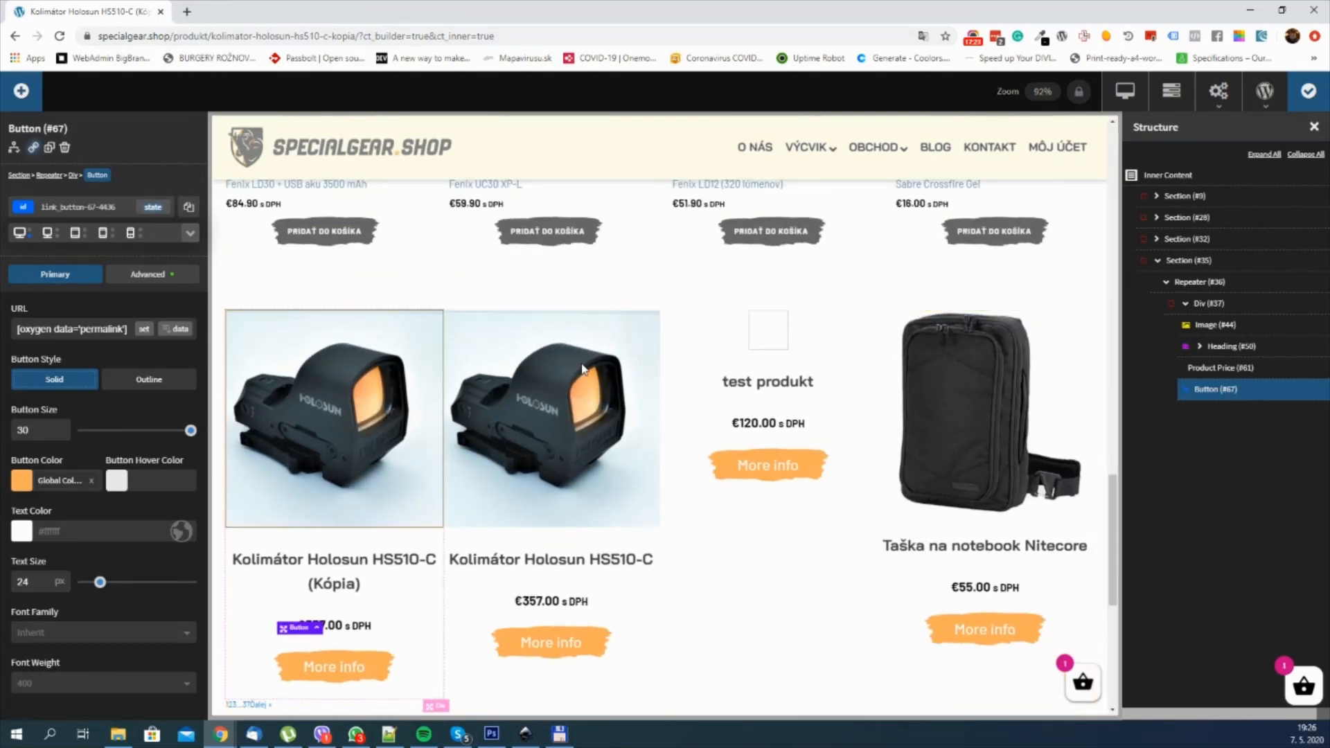
pyautogui.scroll(-1, 505, 362)
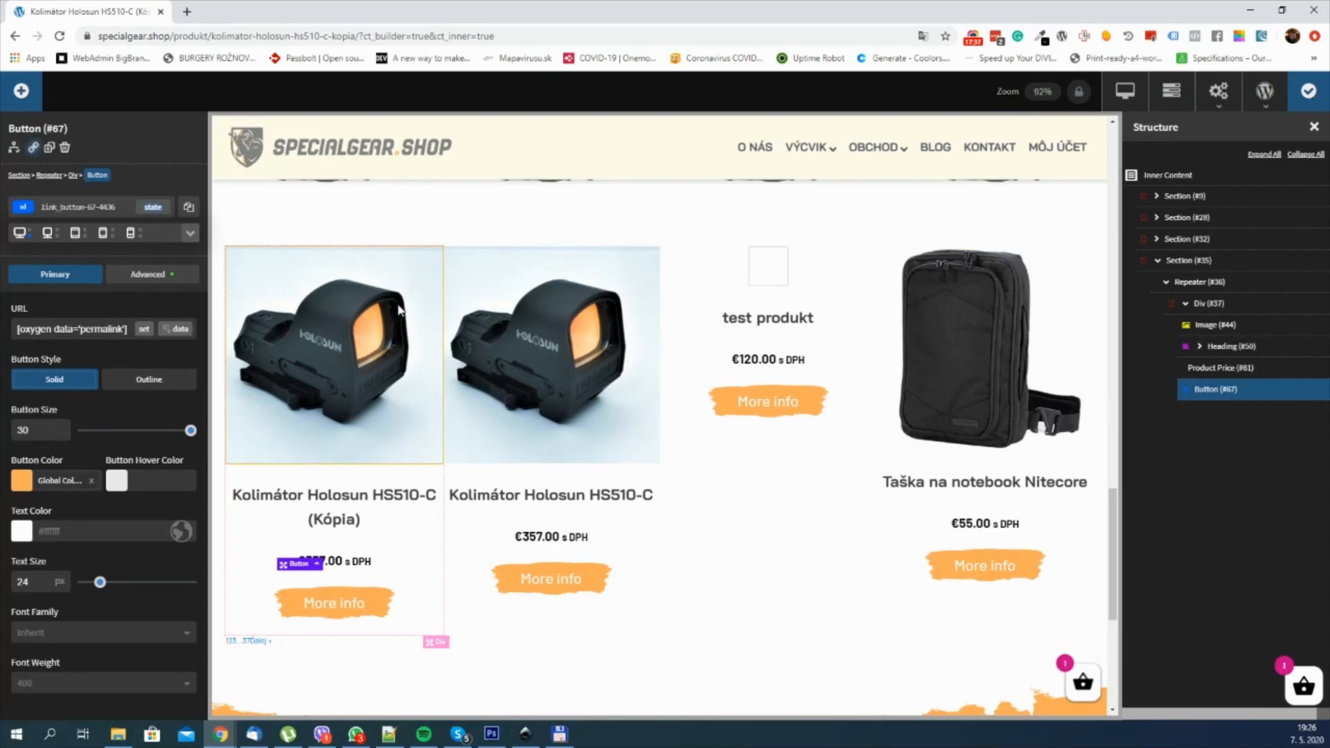
# Step: Add a Code Block to the section that holds the product Repeater and move it directly above the Repeater
pyautogui.scroll(1, 942, 364)
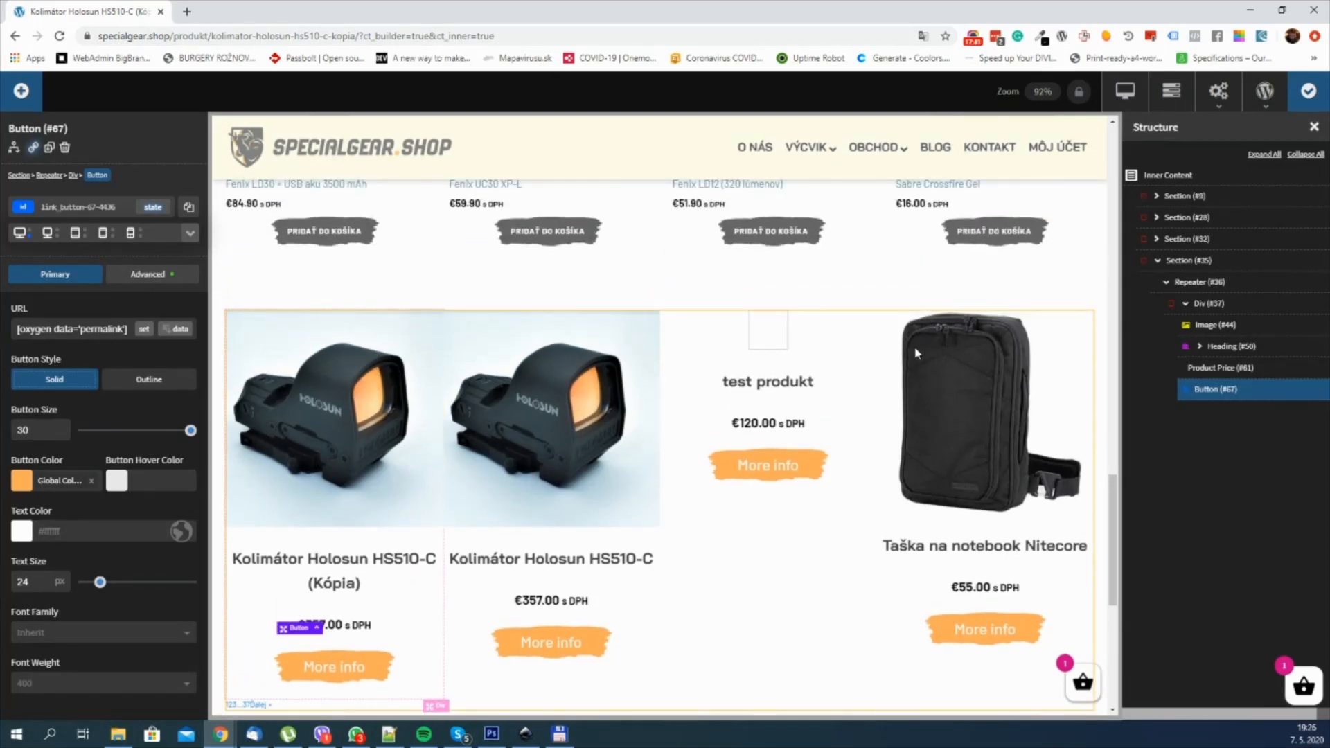
pyautogui.click(1216, 284)
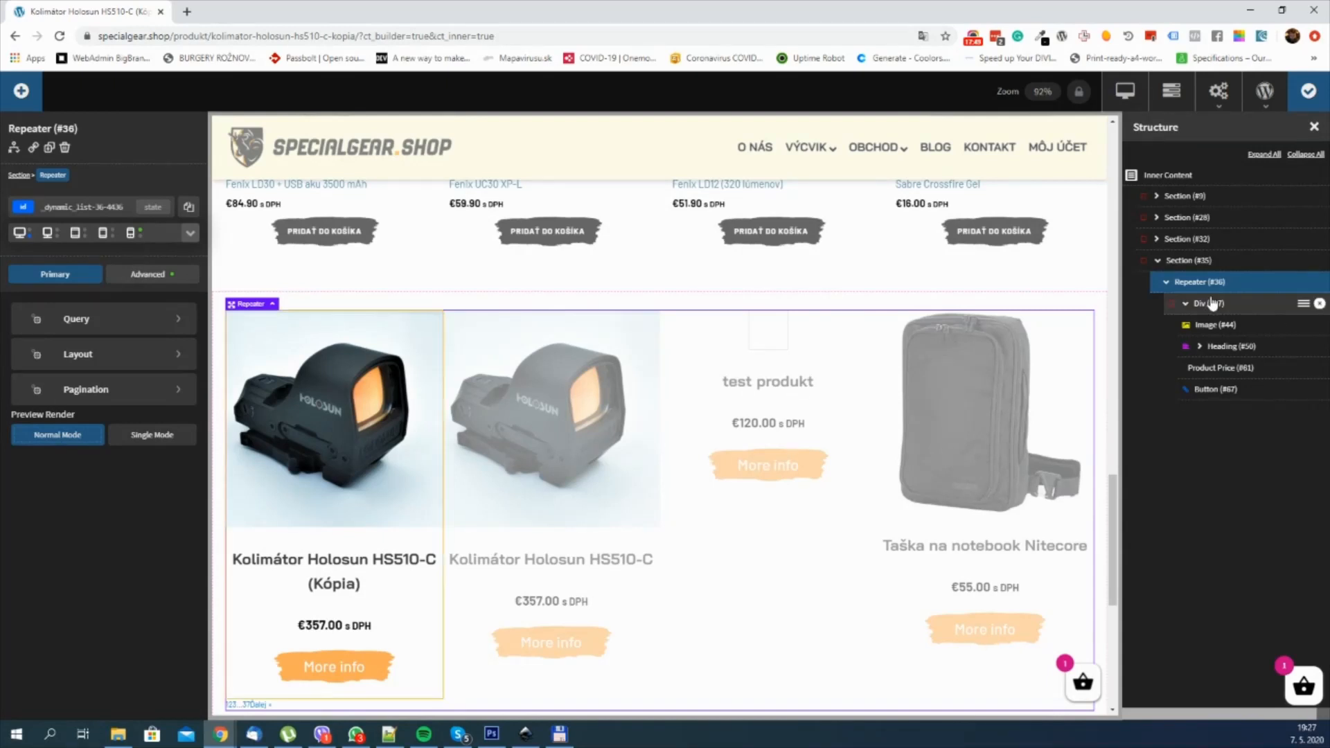
pyautogui.click(1184, 267)
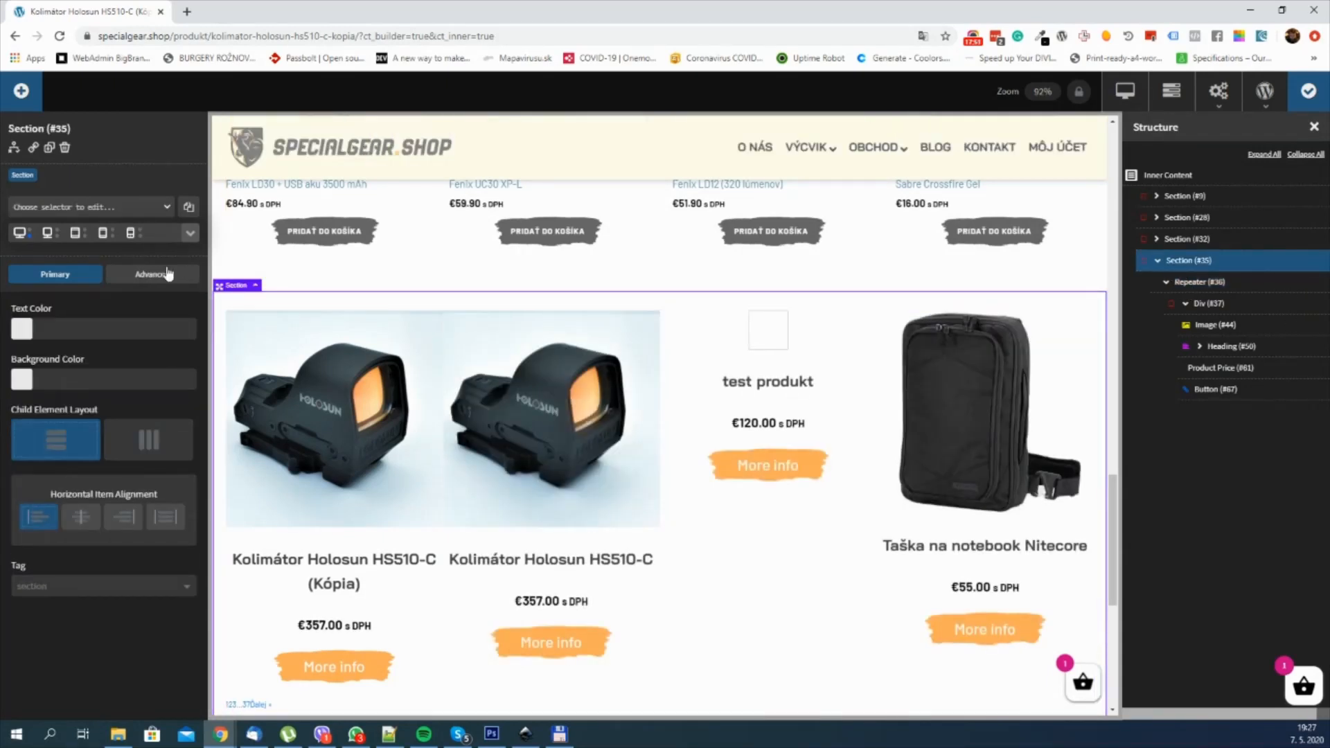
pyautogui.click(21, 92)
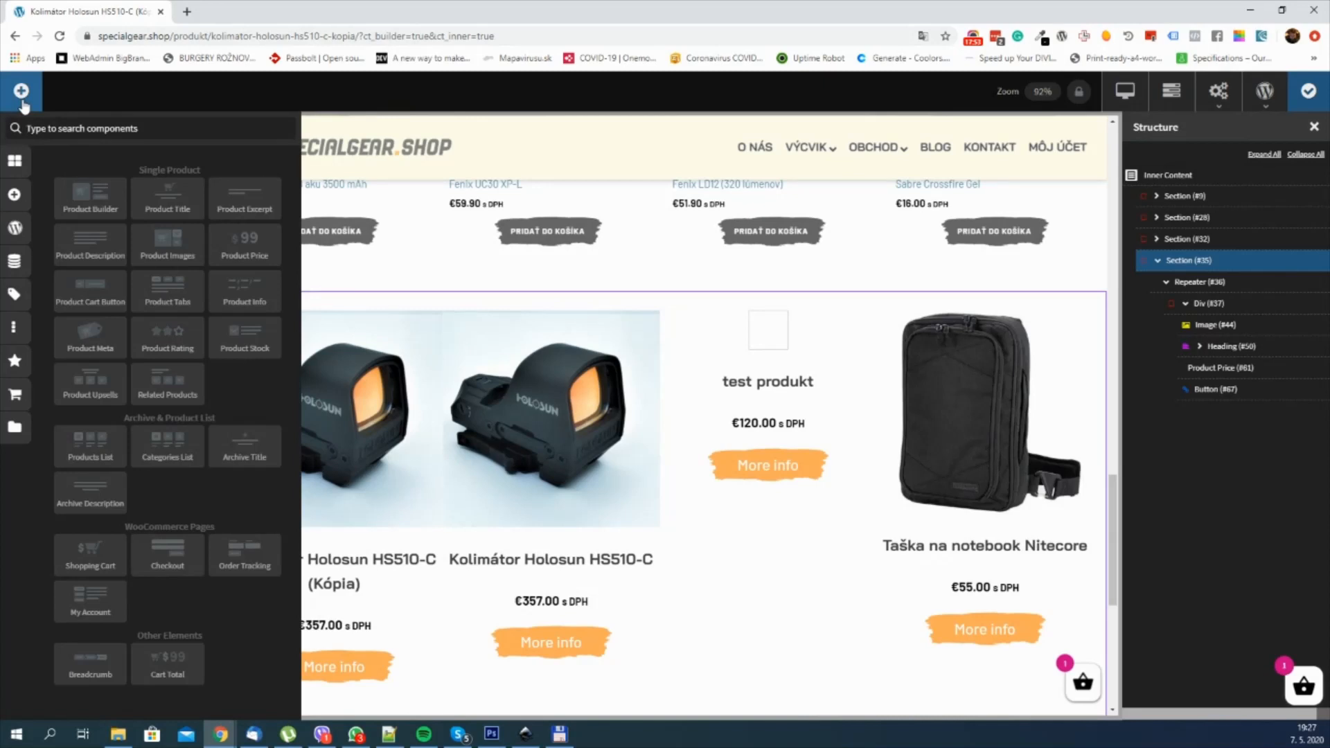
pyautogui.write('code')
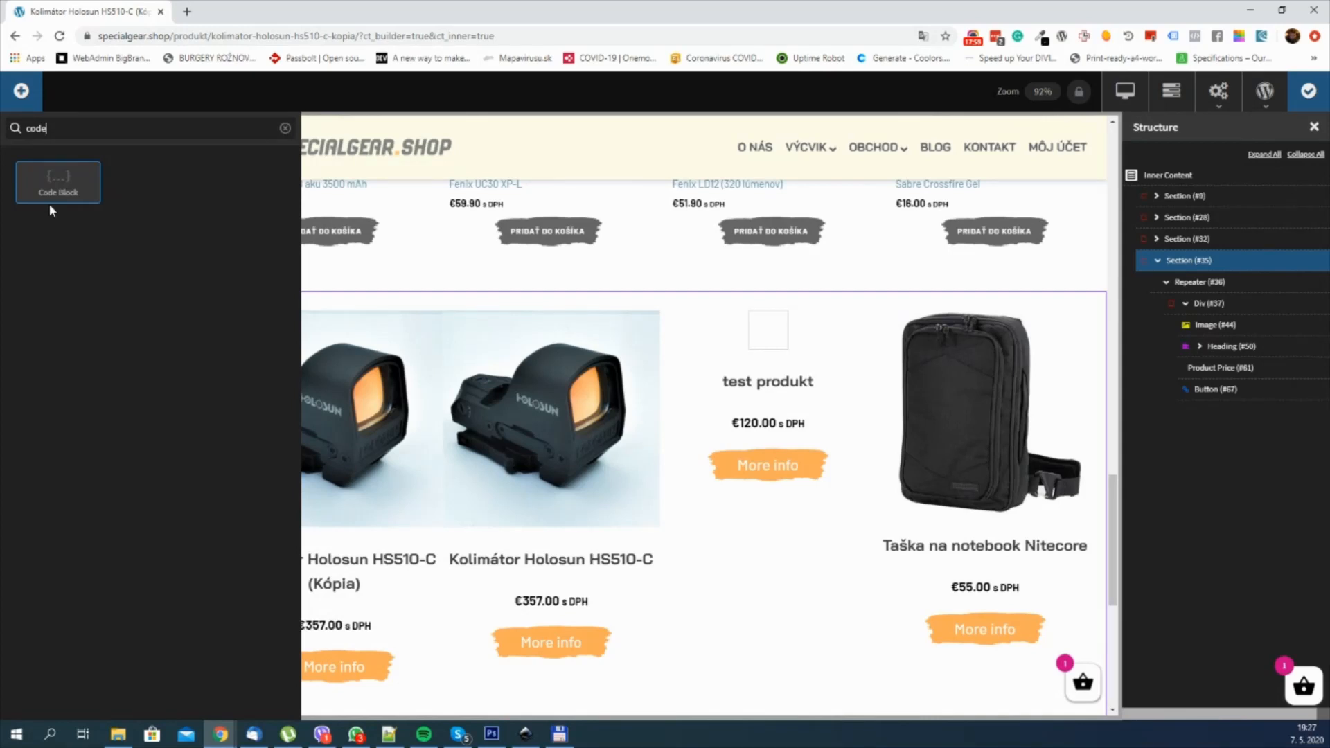
pyautogui.click(61, 185)
pyautogui.click(64, 191)
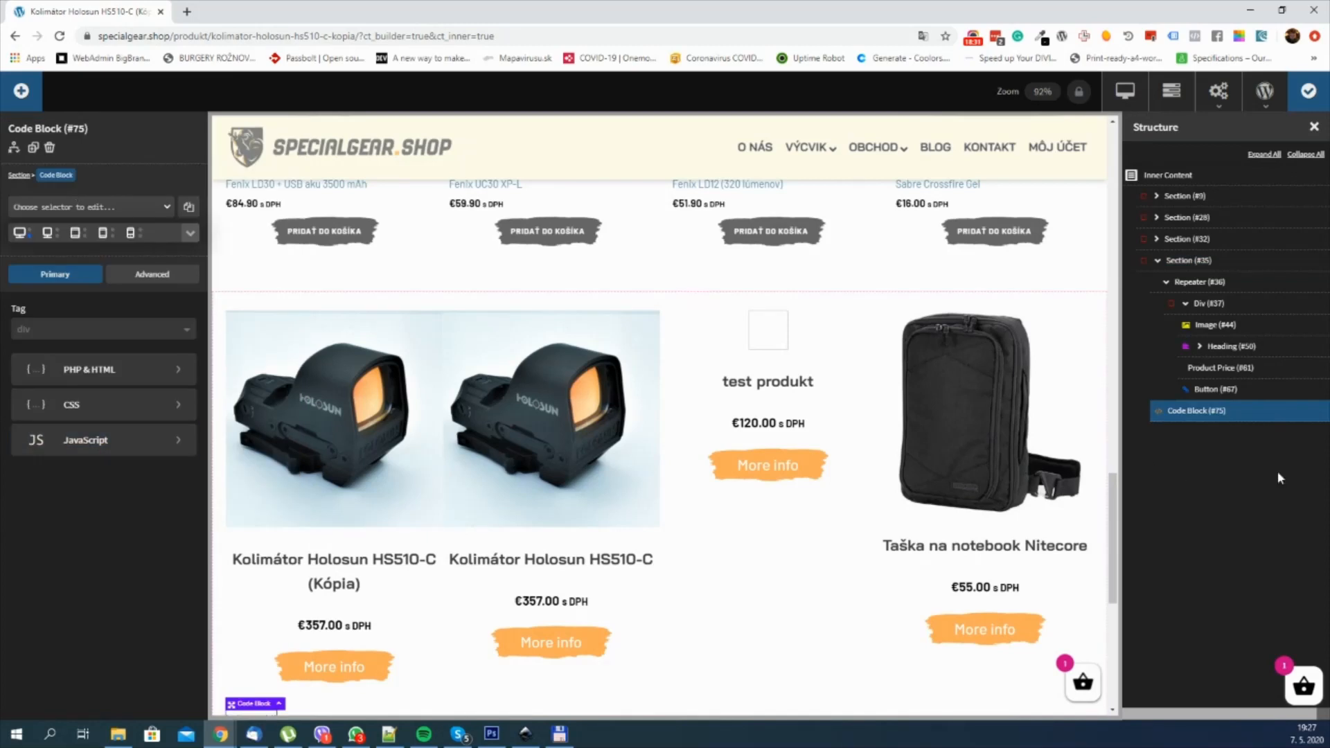
pyautogui.moveTo(1183, 414); pyautogui.dragTo(1184, 281)
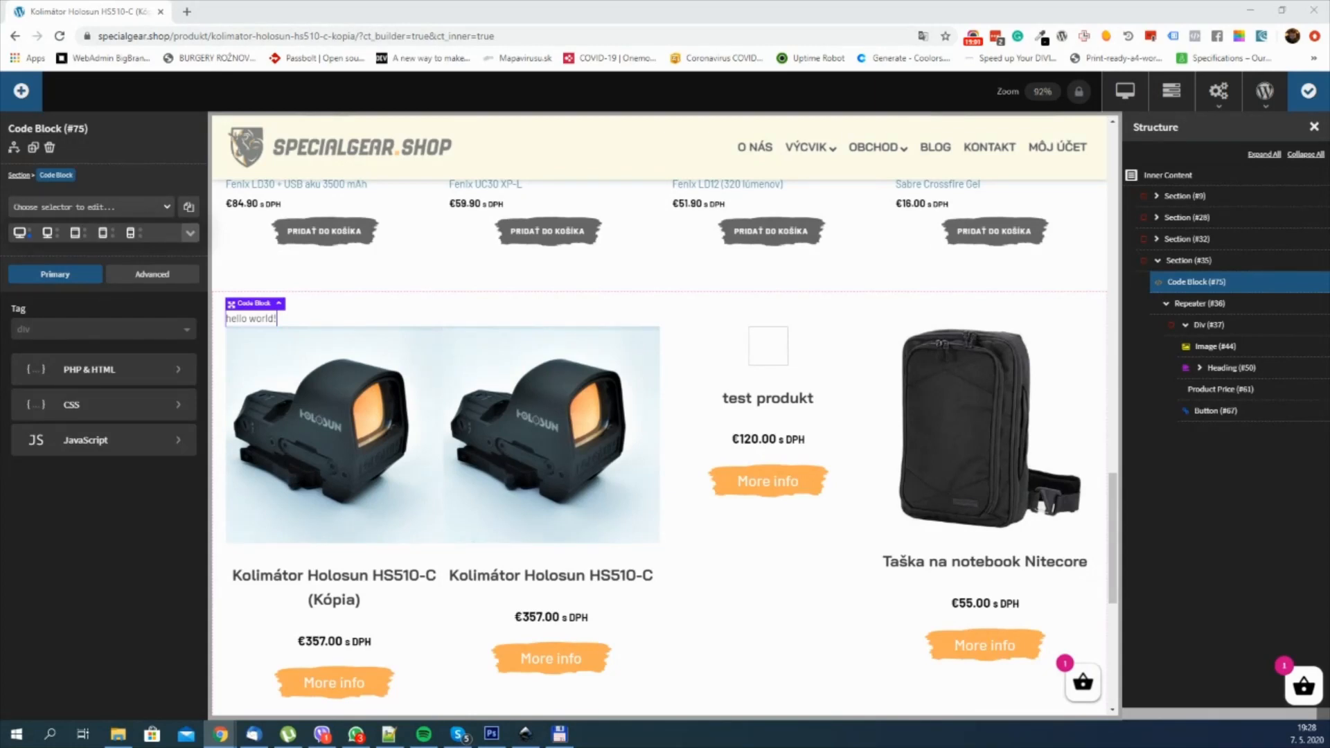
# Step: Replace the Code Block's PHP echo line with the dynamic_category_query function hooked to pre_get_posts, apply the code and save the template
pyautogui.click(148, 370)
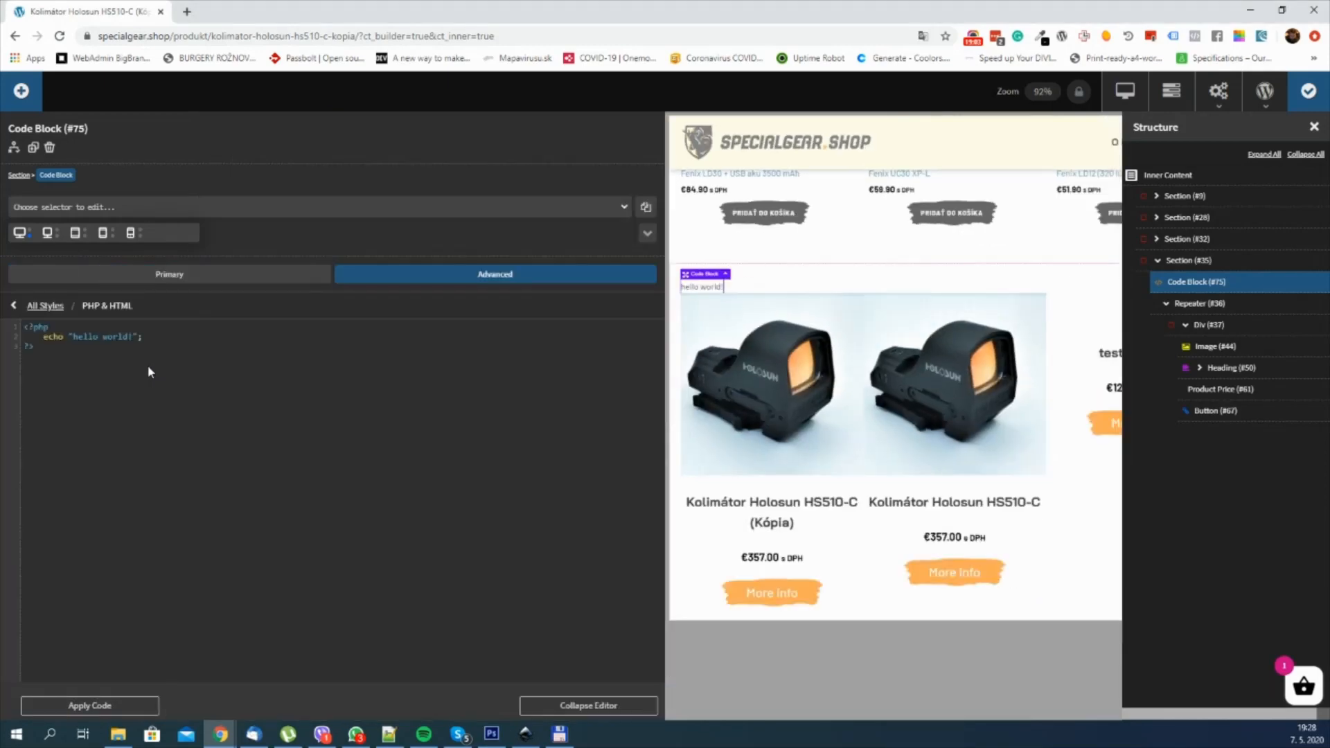
pyautogui.moveTo(153, 338); pyautogui.dragTo(45, 338)
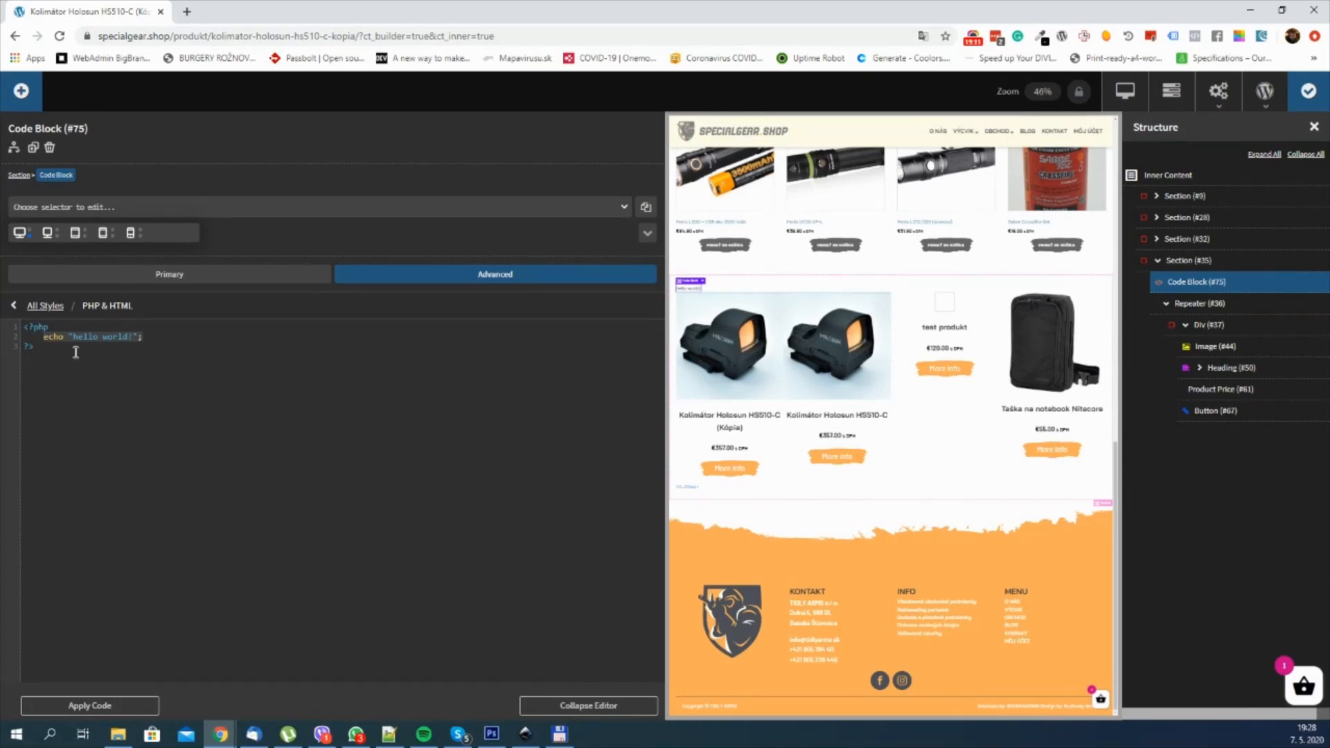
pyautogui.write("function dynamic_category_query( $query ) {   global $product;    $product_tags = get_the_terms($product->ID, 'product_cat');   //Product Tags IDs array   $product_tag_ids = array();    foreach($product_tags as $product_tag) {       $product_tag_ids[] = $product_tag->term_id;   }      $query->set( 'tax_query', array(array(                                      'taxonomy'  => 'product_cat',                                      'field'     => 'id',                                      'terms'     => $product_tag_ids,                                  )) );     $query->set( 'orderby', 'rand' );     $query->set( 'post__not_in', array($product->ID) );     $query->set( 'no_found_rows', true ); } add_action( 'pre_get_posts', 'dynamic_category_query' );")
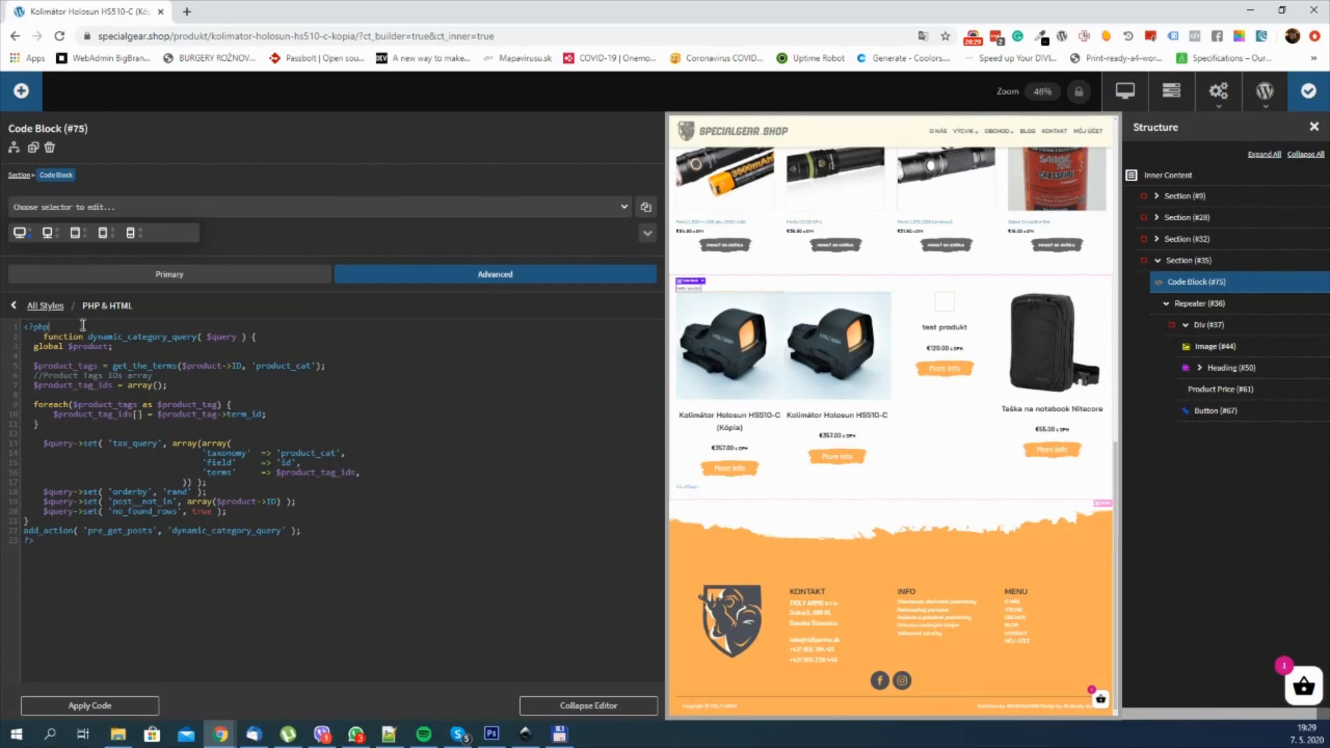
pyautogui.press('Return')
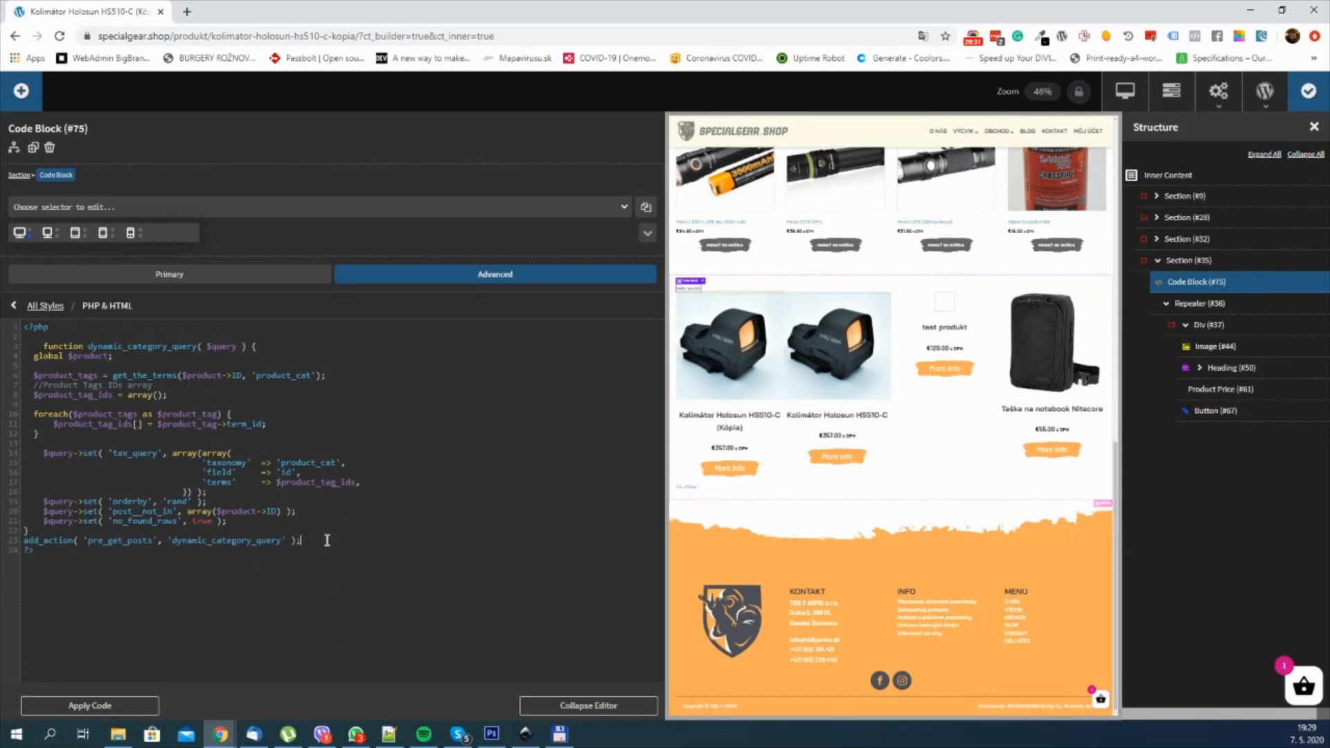
pyautogui.press('Return')
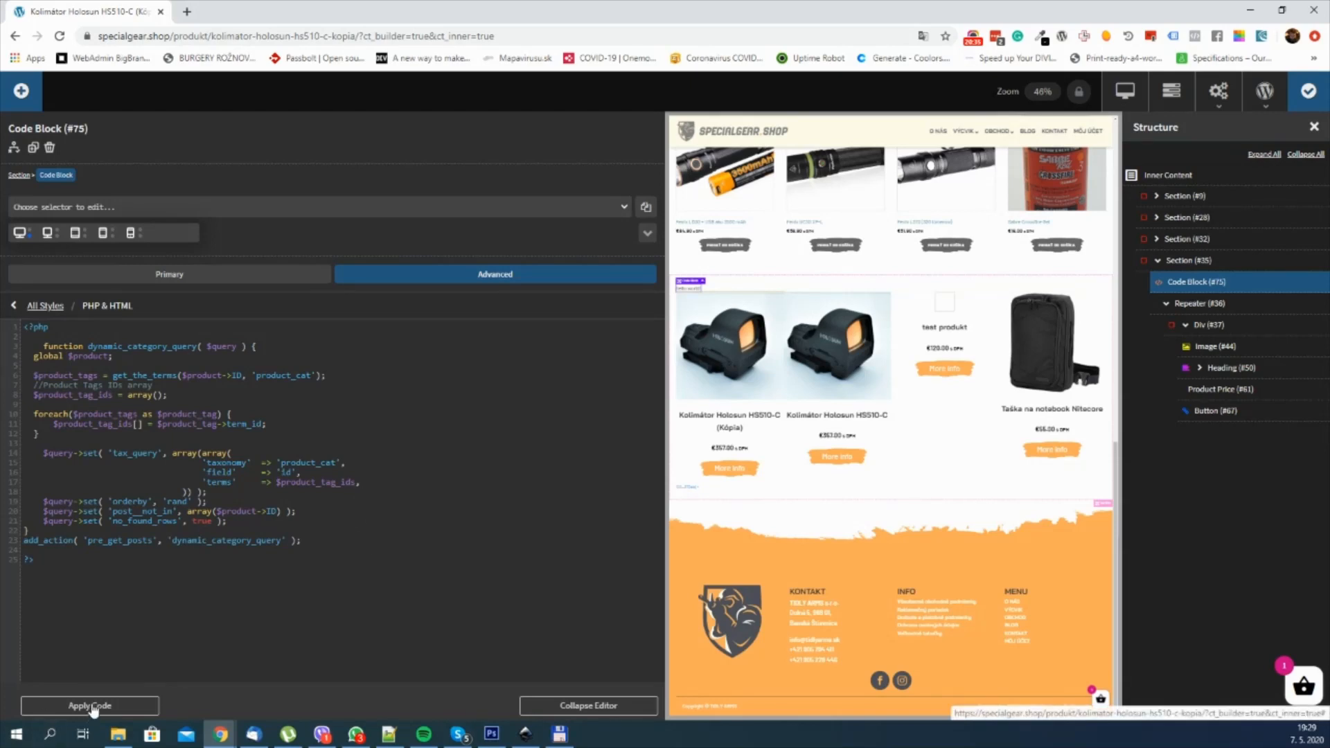
pyautogui.click(92, 707)
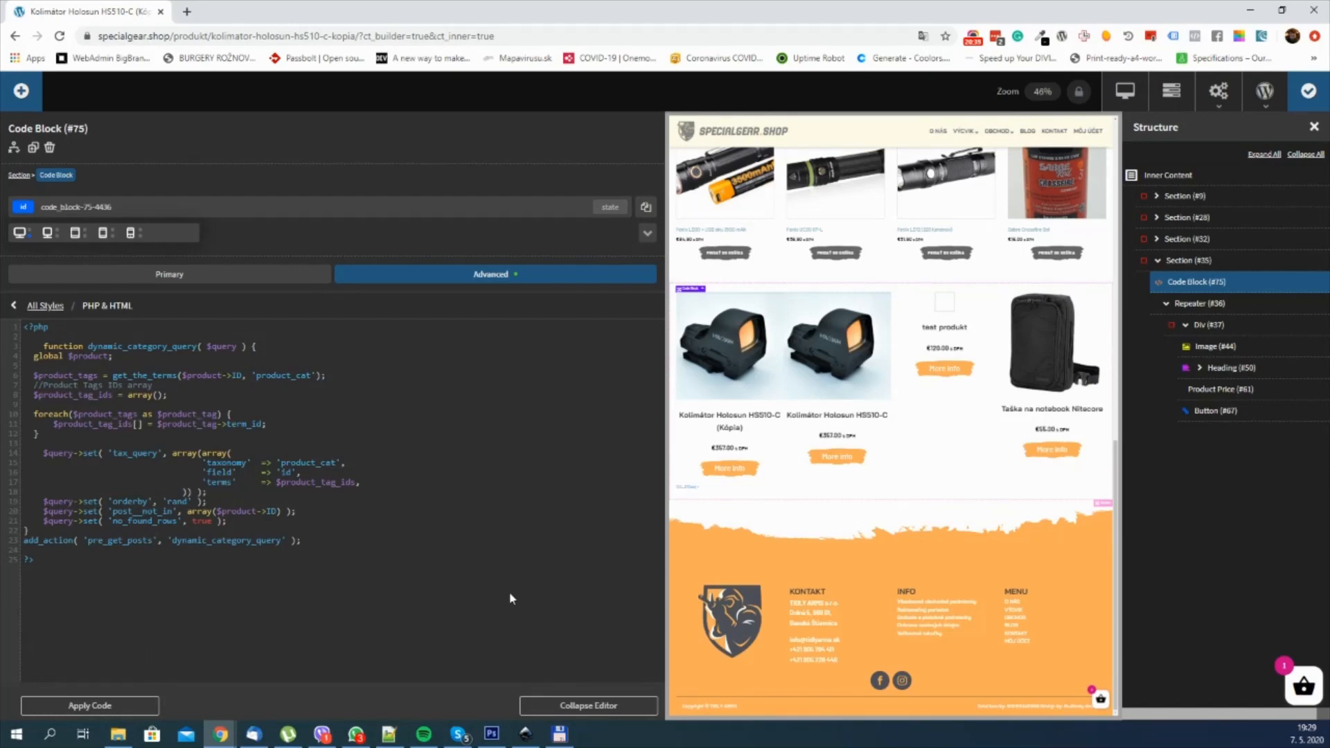
pyautogui.click(1303, 92)
# Step: Open the live product page and check which products the custom repeated row displays
pyautogui.click(1127, 91)
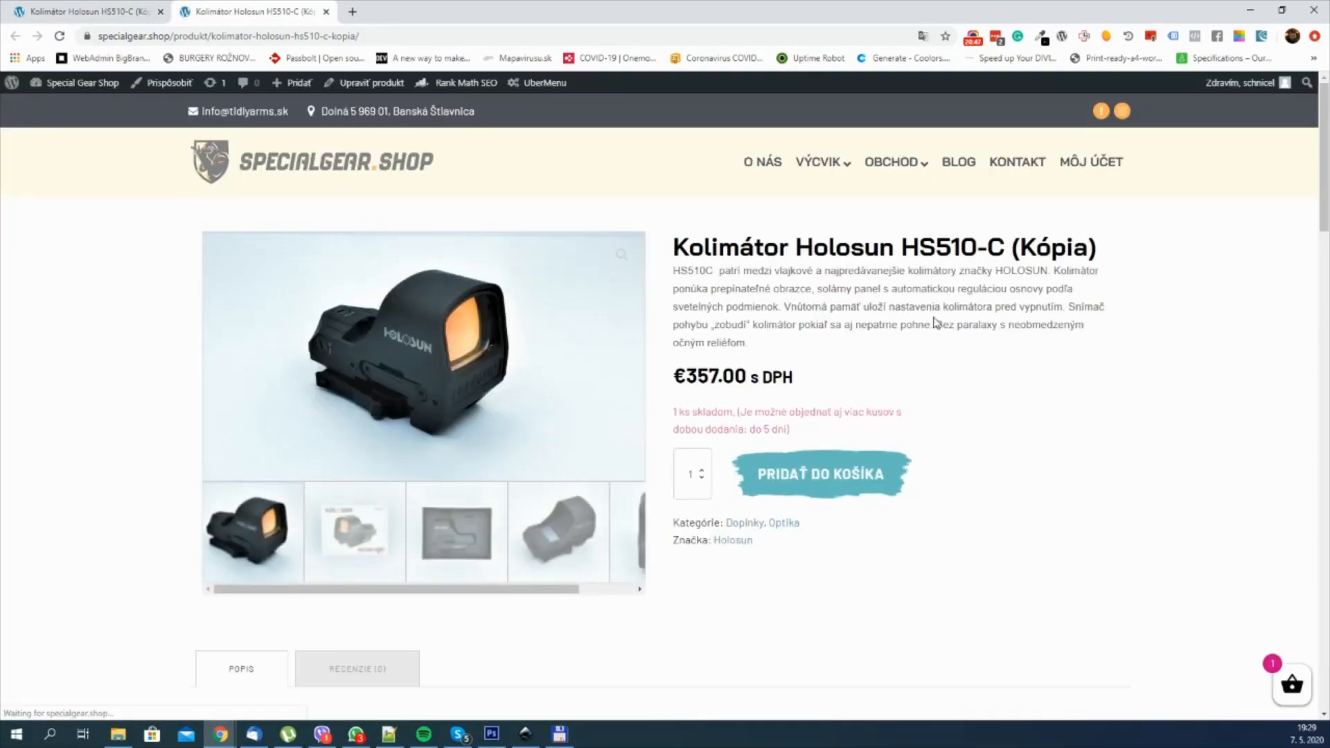
pyautogui.scroll(-10, 959, 312)
pyautogui.scroll(-10, 978, 316)
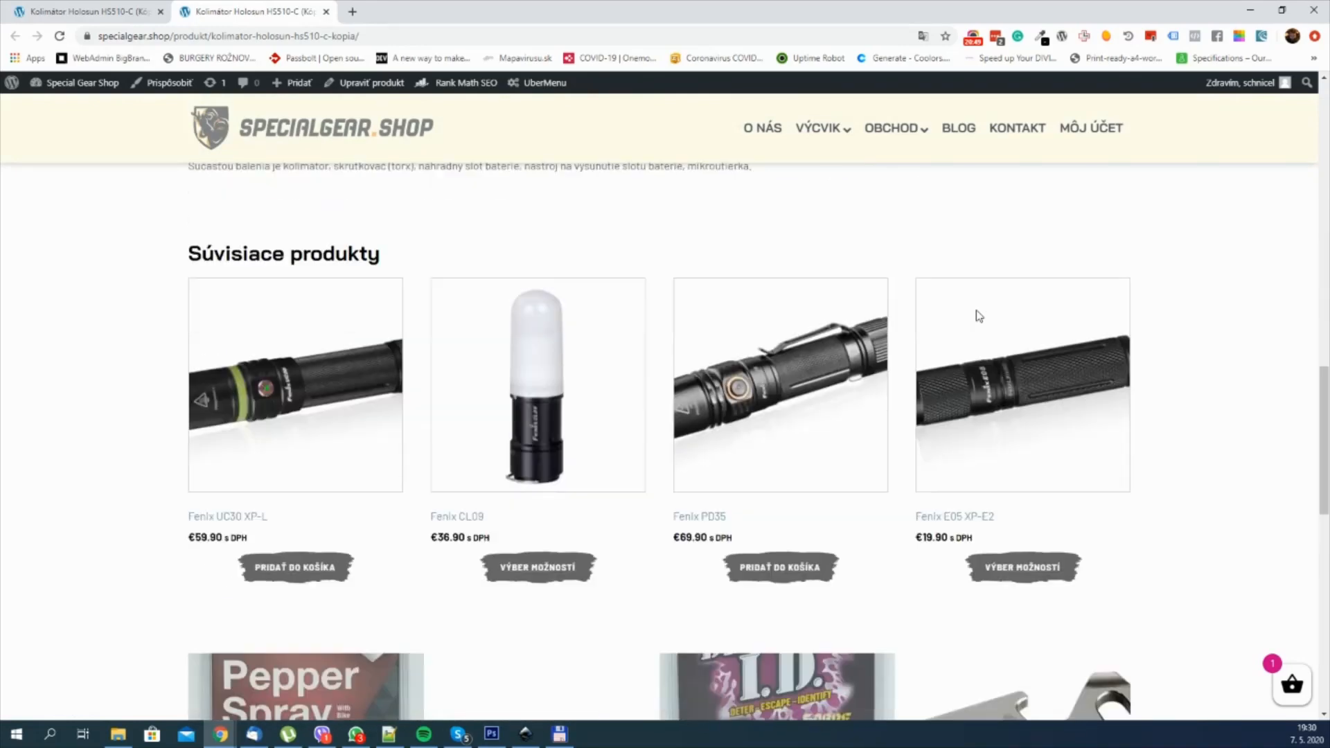
pyautogui.scroll(-7, 977, 316)
pyautogui.scroll(2, 977, 314)
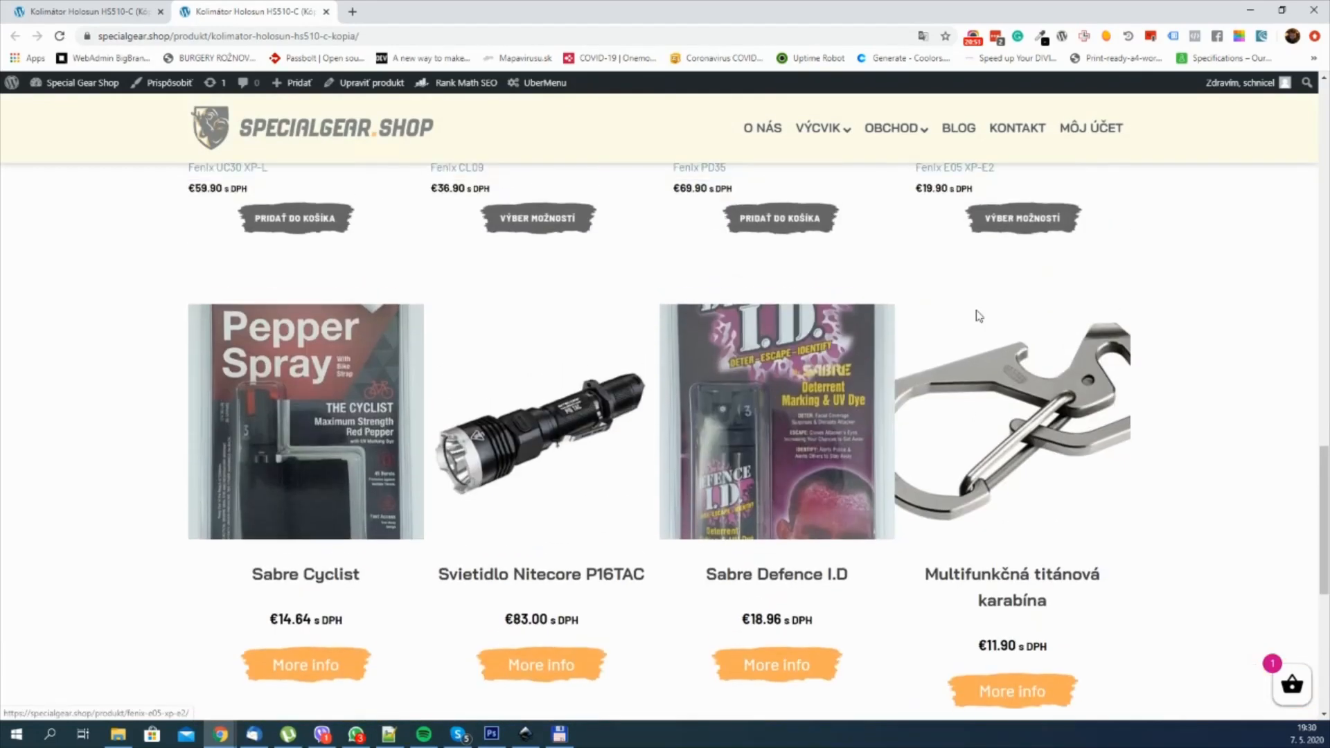
pyautogui.scroll(-1, 607, 344)
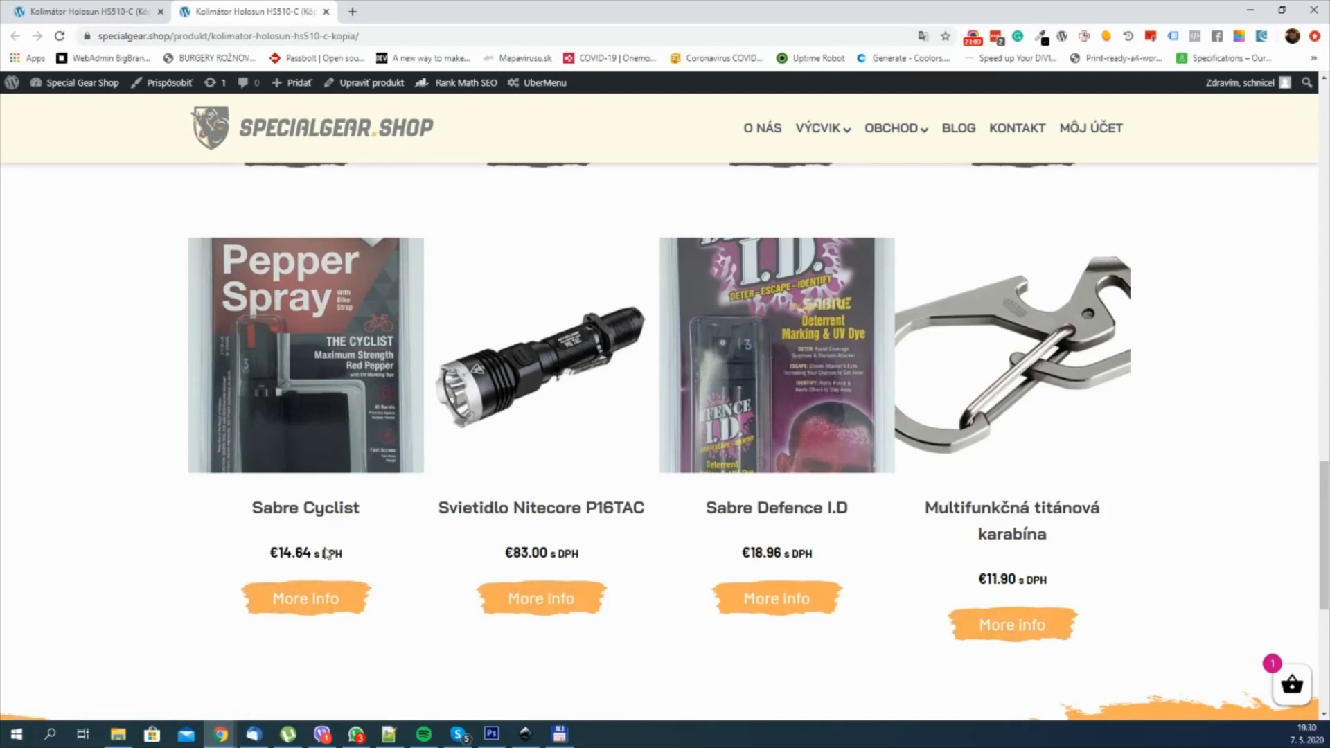
# Step: Compare the repeated products on the live page with the main product's categories and examine the row's spacing
pyautogui.scroll(2, 353, 402)
pyautogui.scroll(-2, 351, 397)
pyautogui.scroll(2, 1067, 331)
pyautogui.scroll(-2, 1066, 337)
pyautogui.scroll(2, 822, 336)
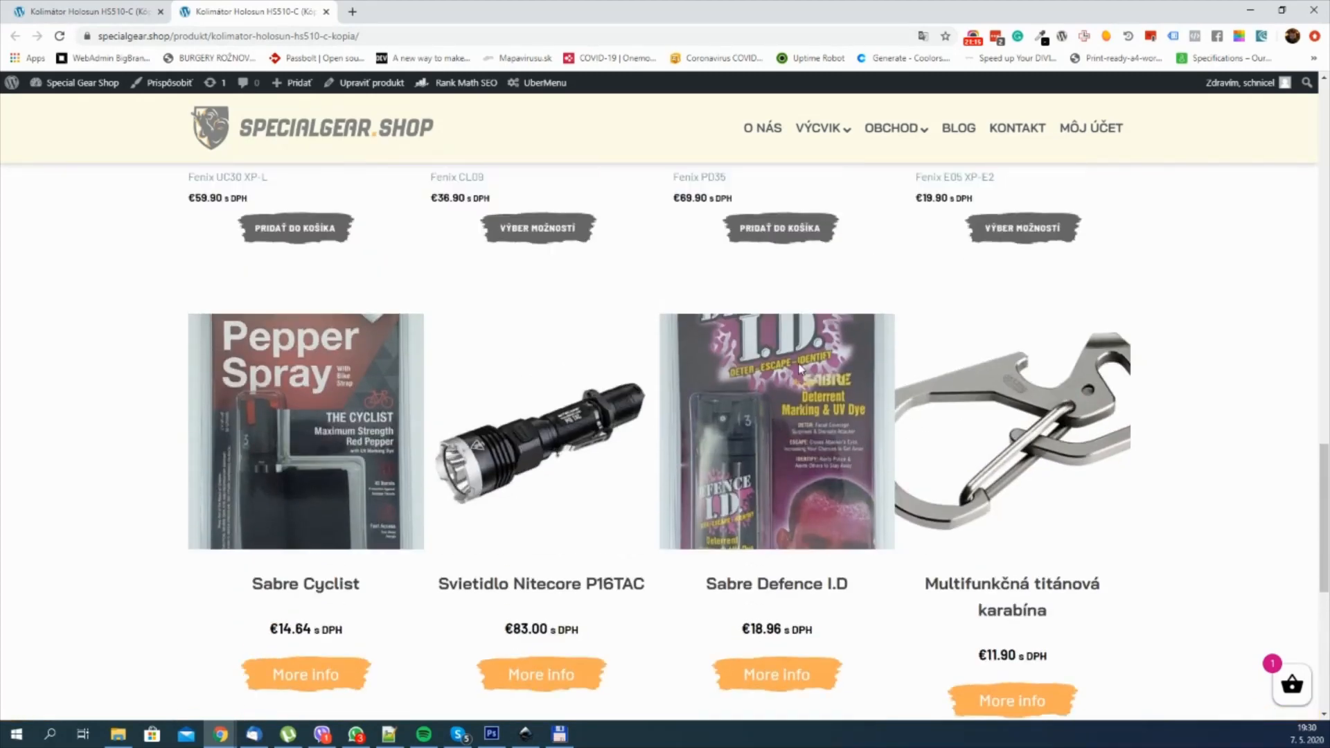
pyautogui.scroll(-2, 821, 336)
pyautogui.scroll(10, 810, 416)
pyautogui.scroll(8, 797, 436)
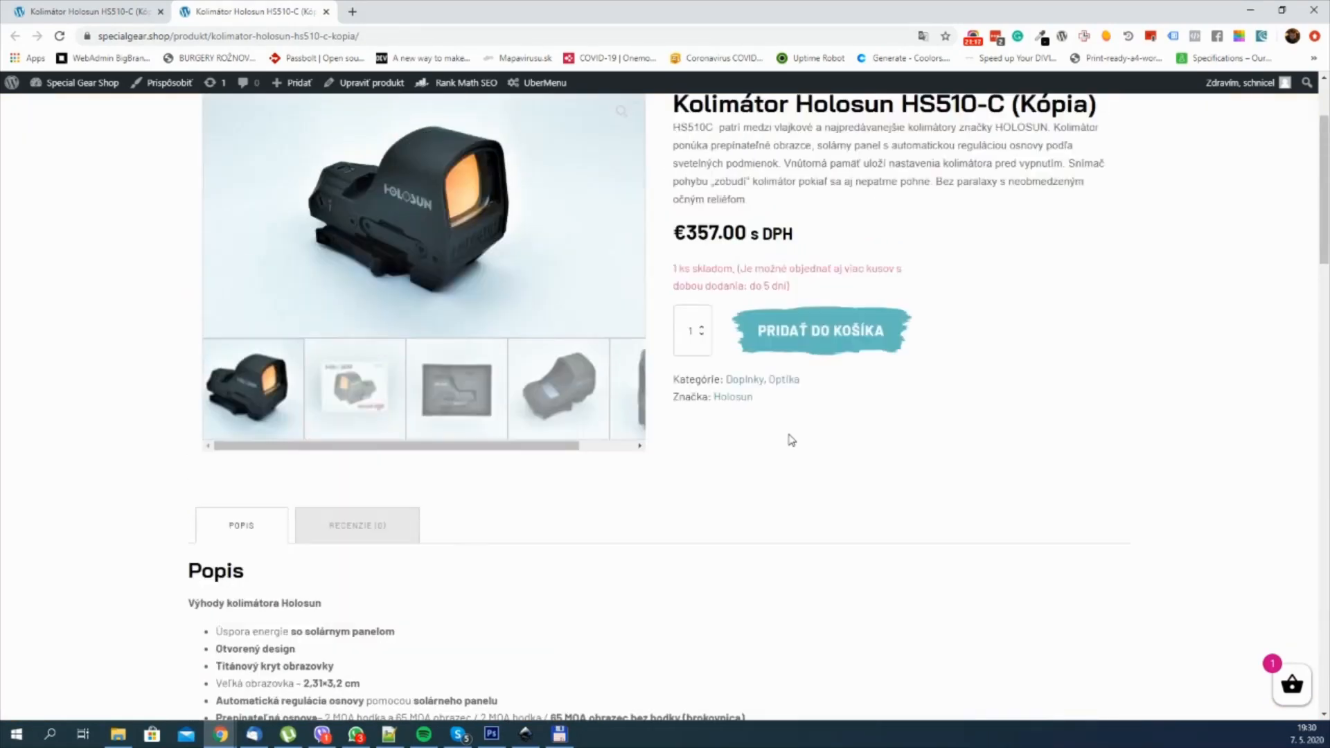
pyautogui.scroll(-18, 1066, 335)
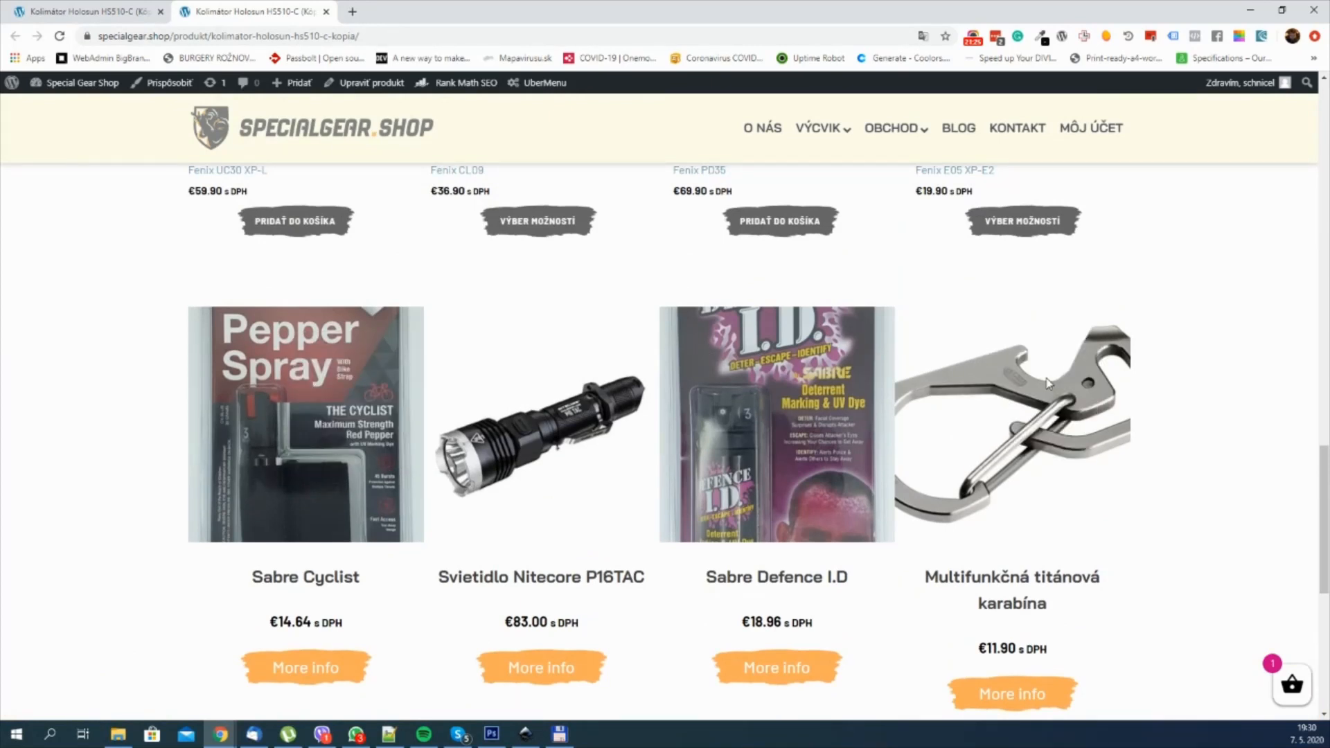
pyautogui.scroll(-3, 1047, 377)
pyautogui.scroll(2, 773, 336)
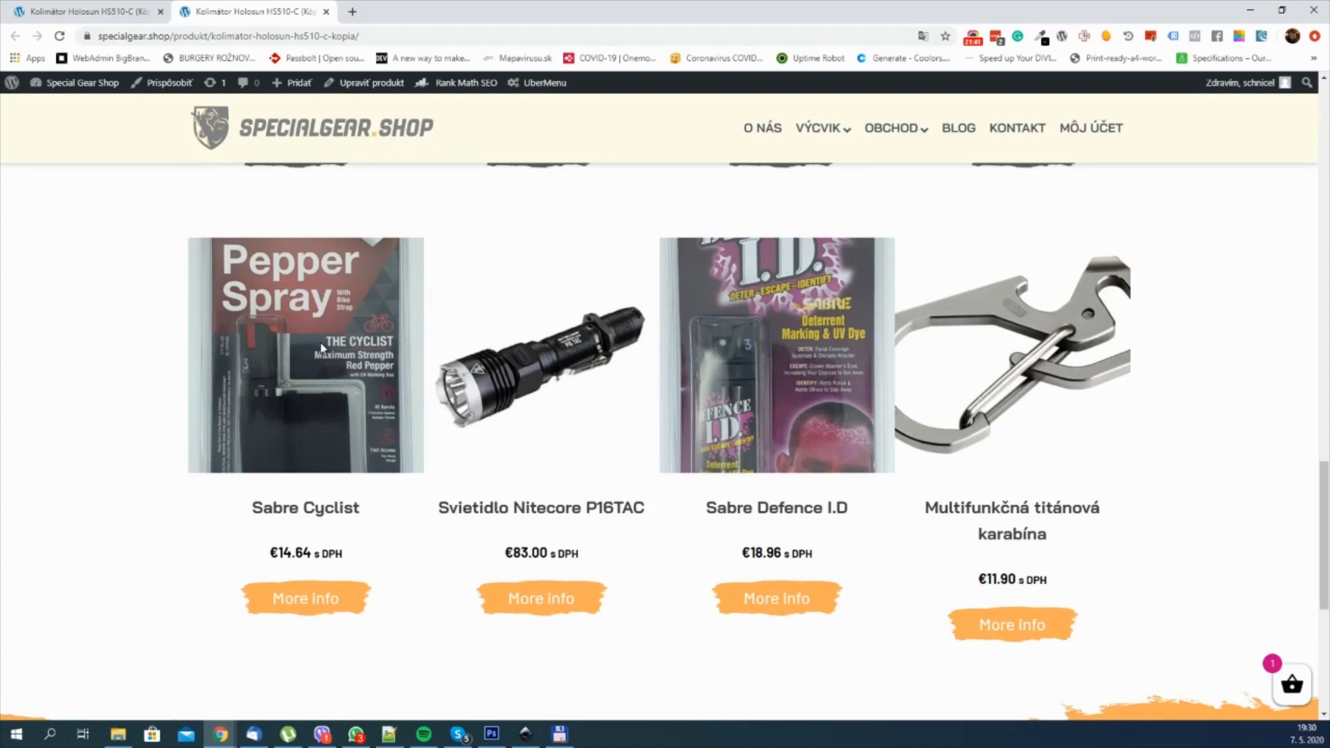
pyautogui.scroll(-1, 326, 351)
pyautogui.scroll(1, 329, 352)
pyautogui.scroll(-1, 419, 401)
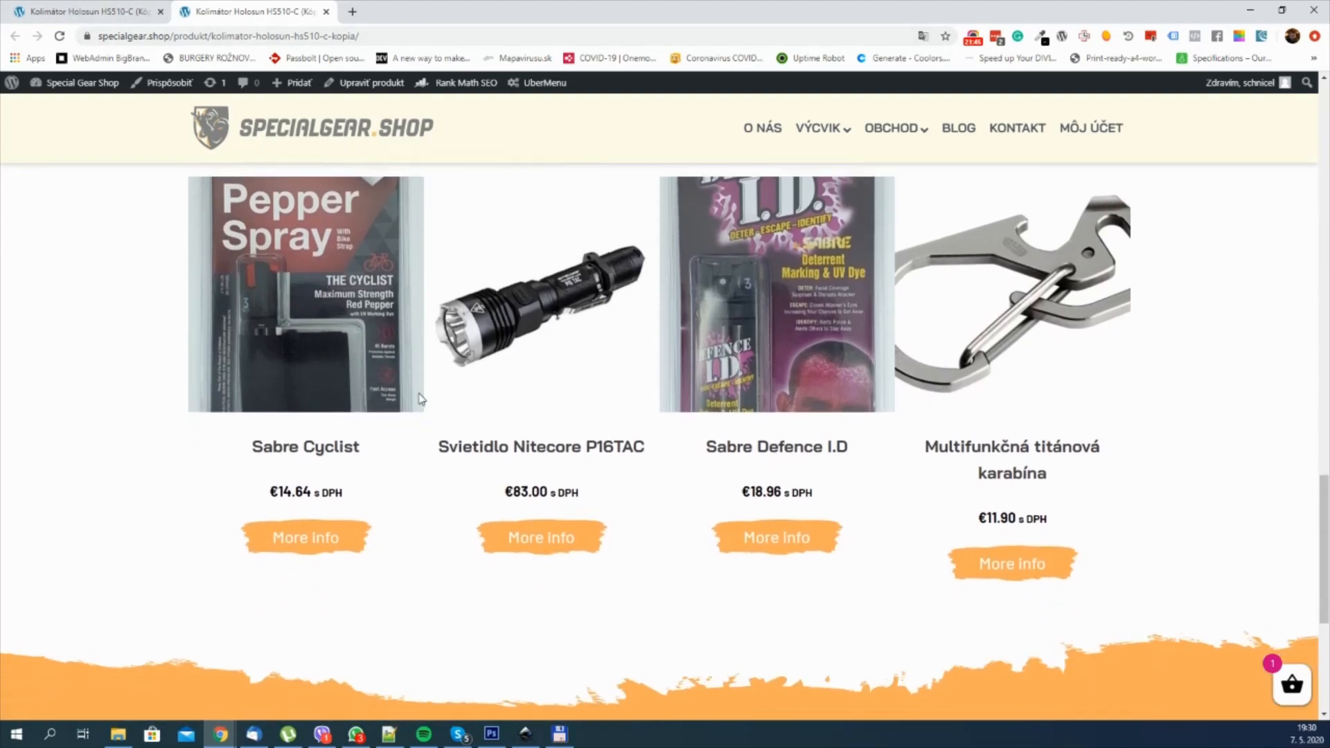
pyautogui.scroll(1, 396, 402)
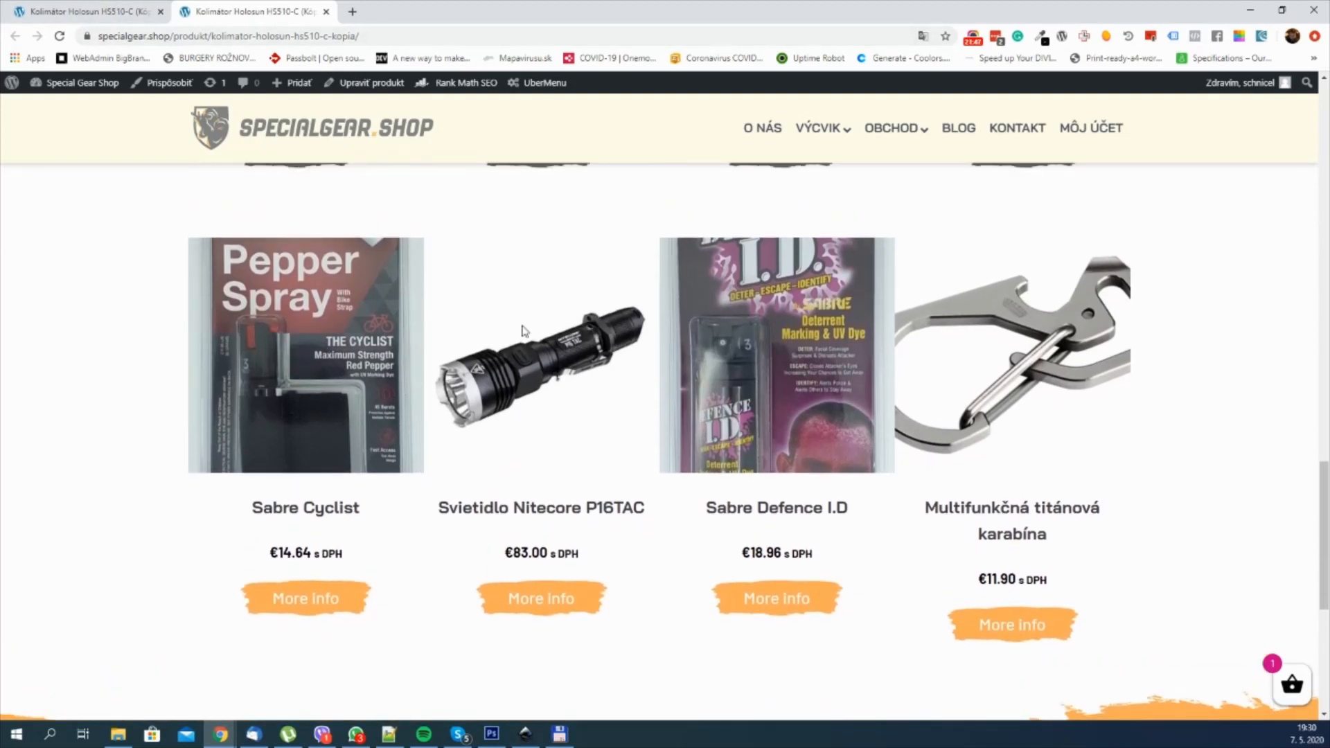
# Step: Return to the builder, set the width of the Repeater's Div to 23% and save the template
pyautogui.click(120, 14)
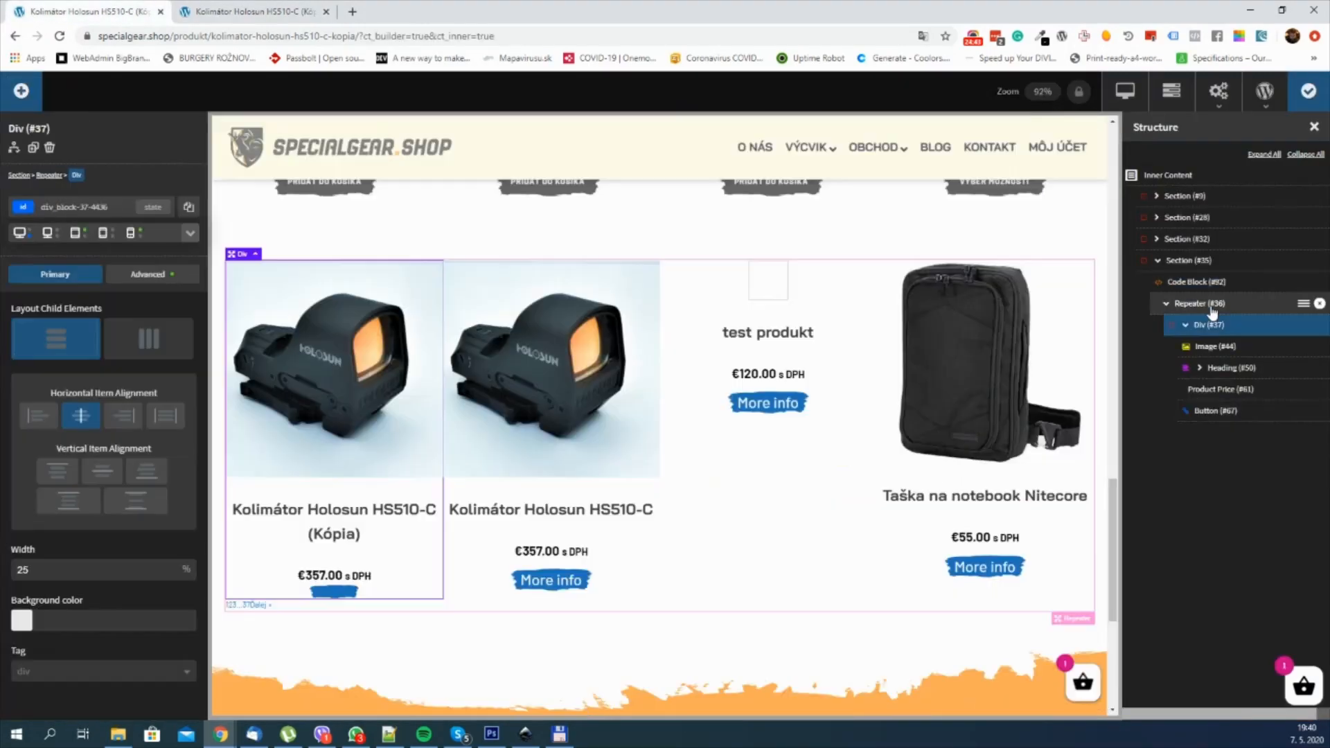
pyautogui.click(1198, 303)
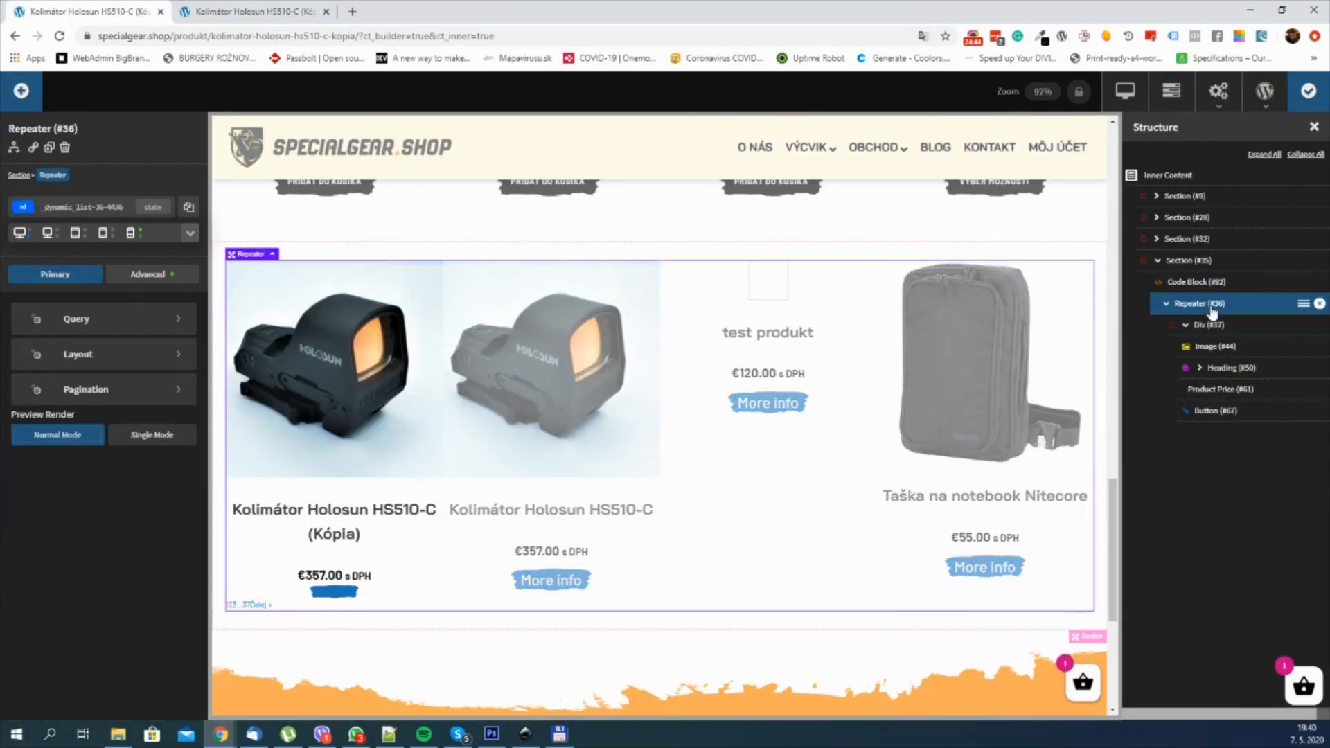
pyautogui.click(100, 359)
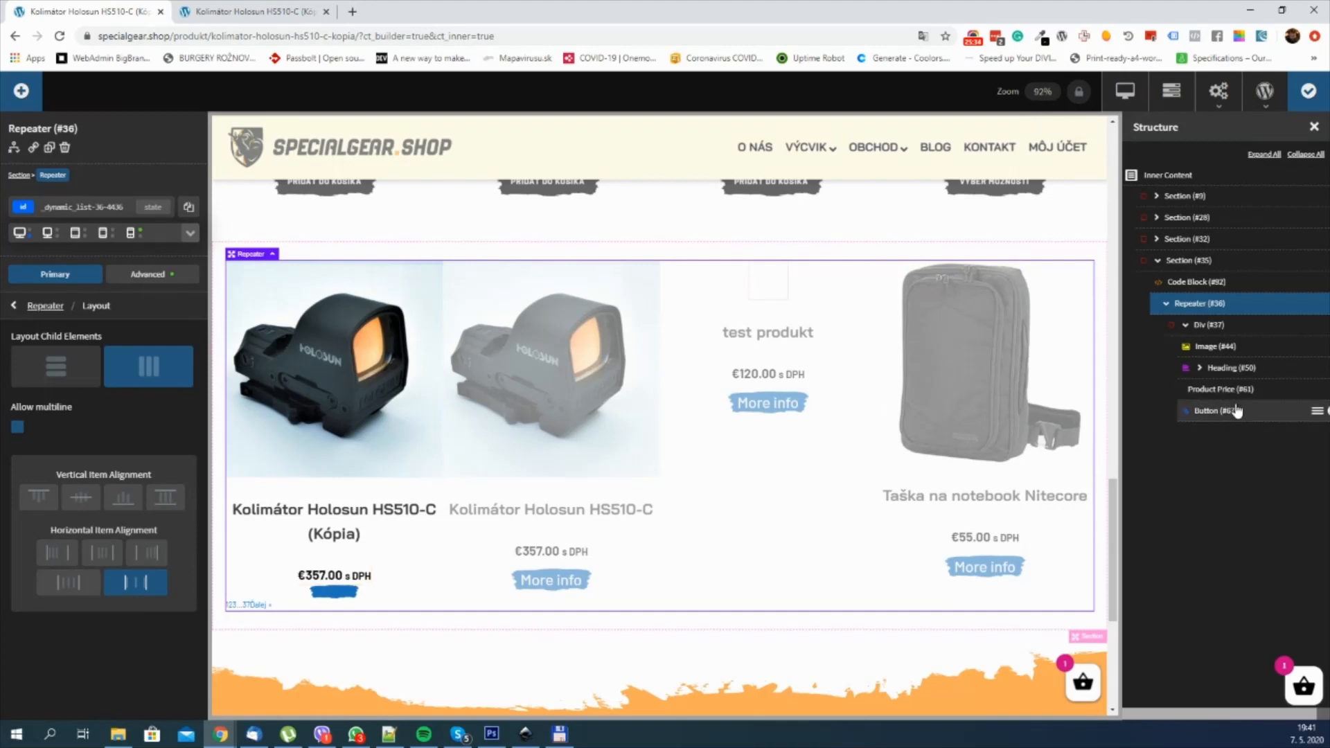
pyautogui.click(1217, 329)
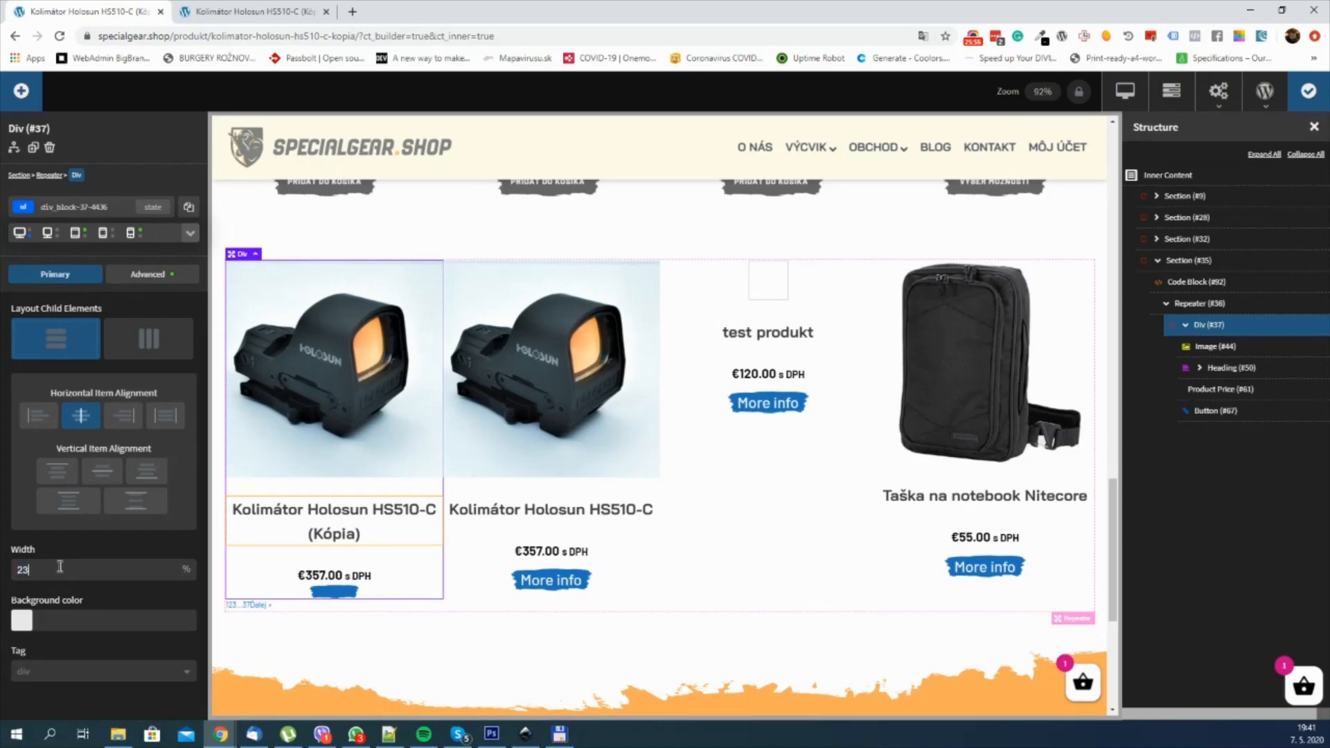
pyautogui.click(1312, 93)
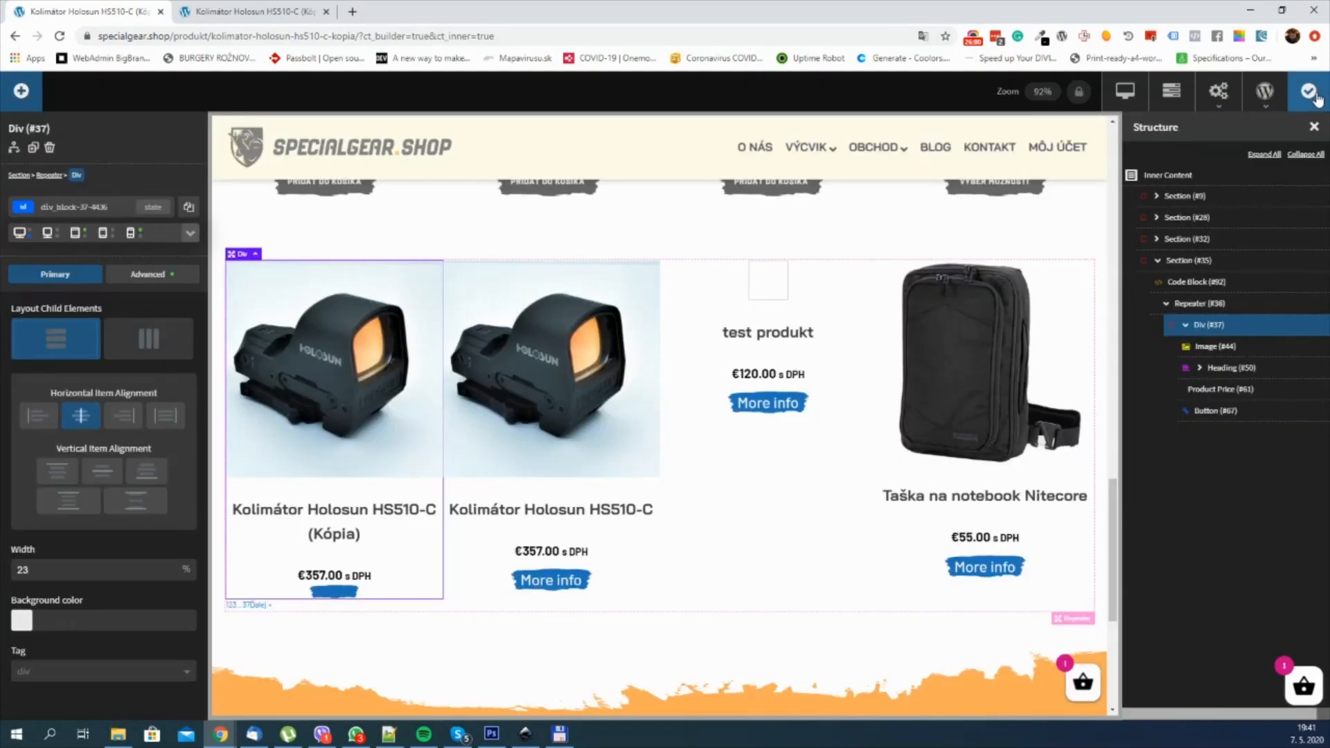
# Step: Reload the live product page to check the gaps between the repeated products and return to the builder
pyautogui.click(245, 9)
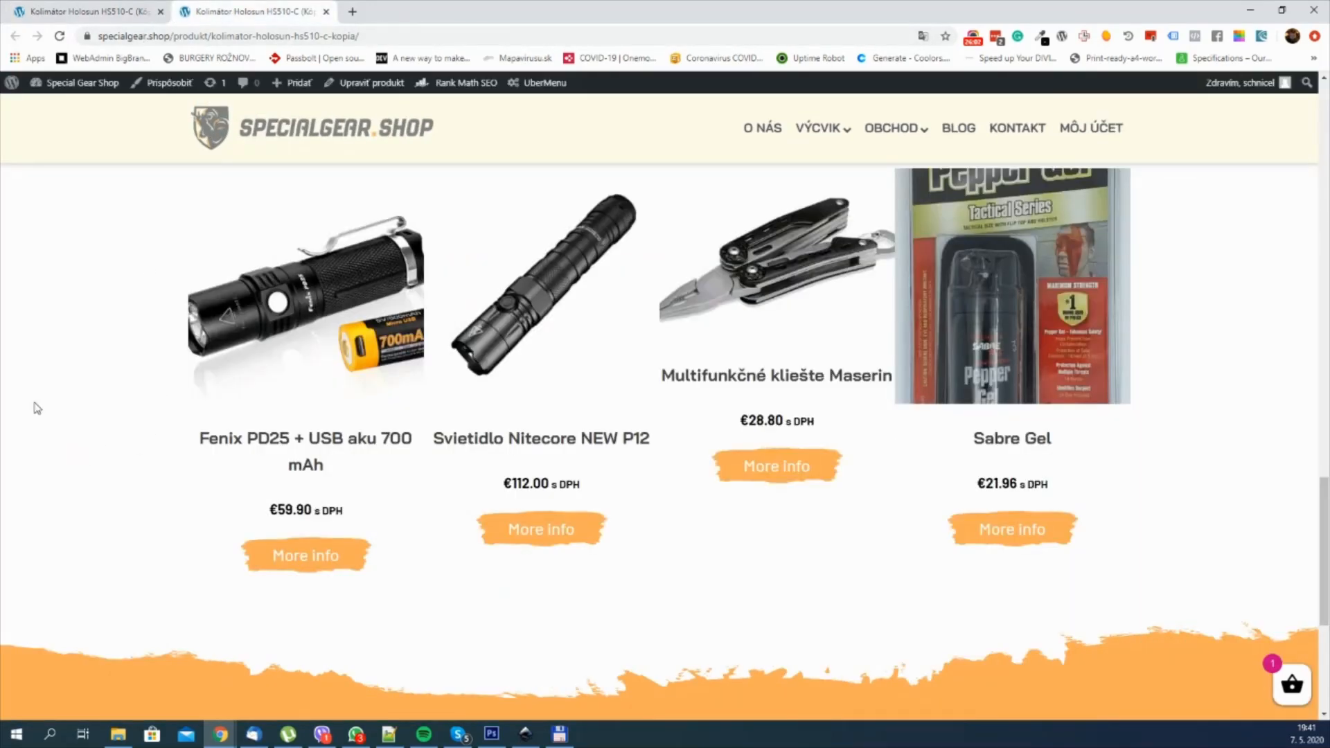
pyautogui.press('F5')
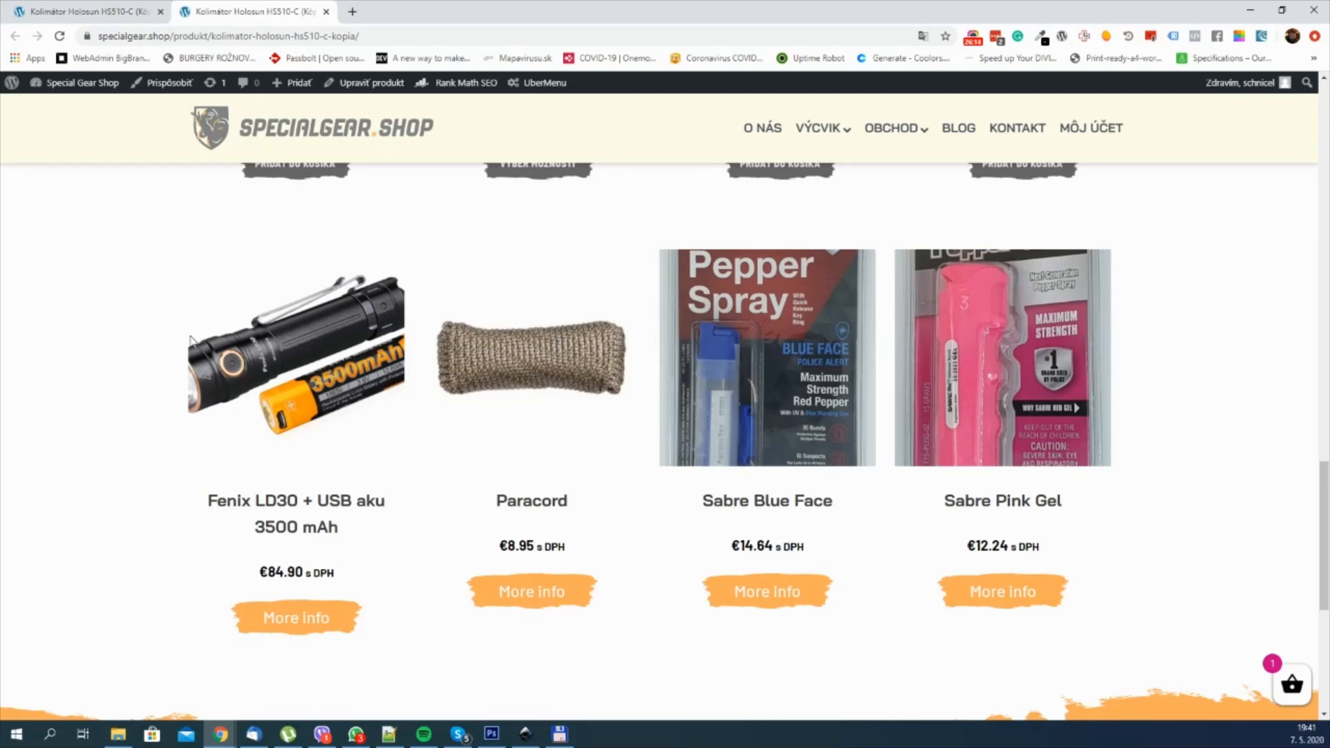
pyautogui.click(124, 7)
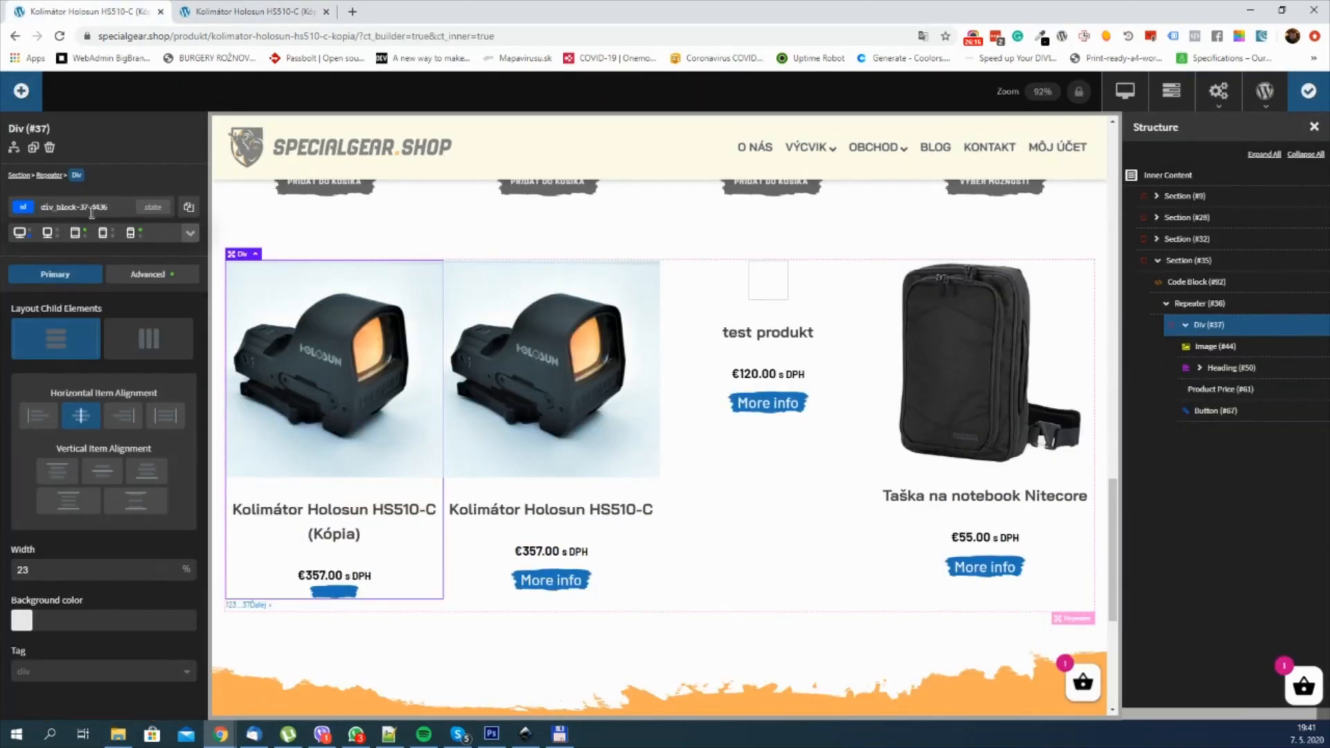
# Step: Set the Repeater Div's width to 46% for the < 992px breakpoint and save the template
pyautogui.click(77, 238)
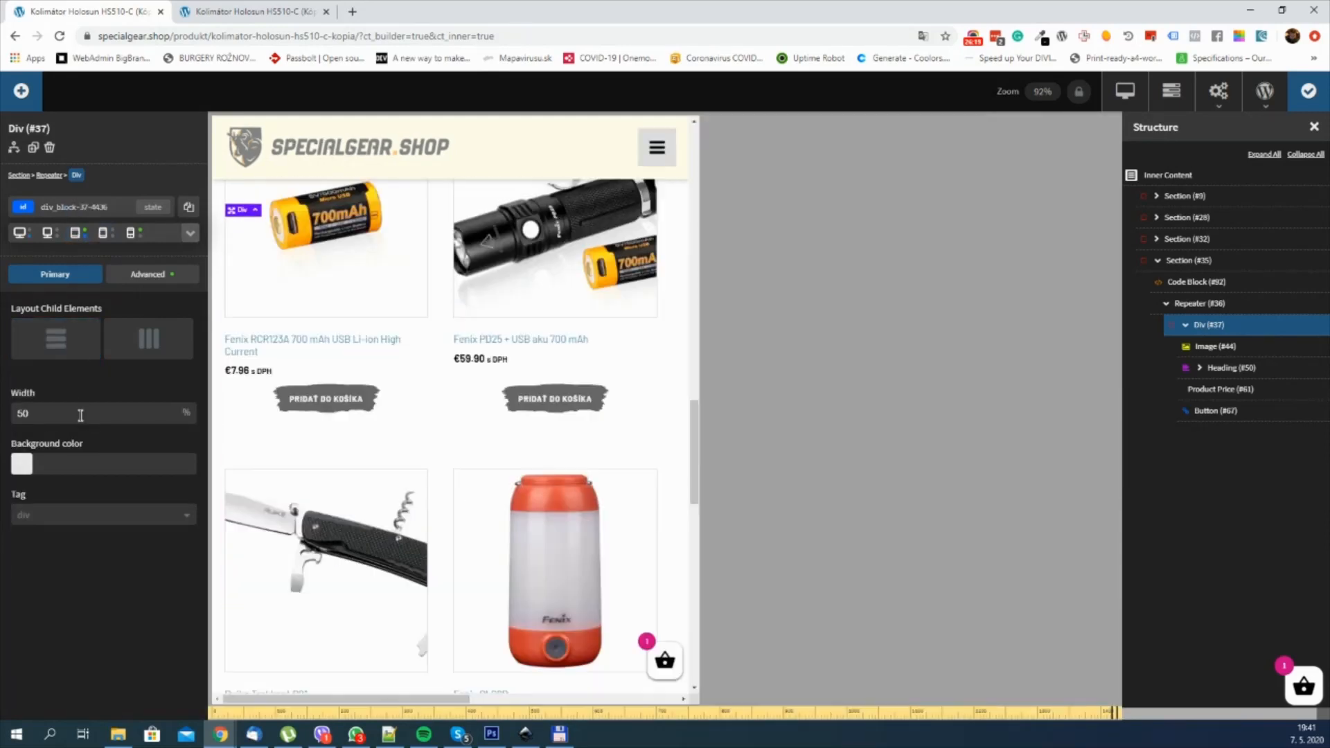
pyautogui.doubleClick(80, 415)
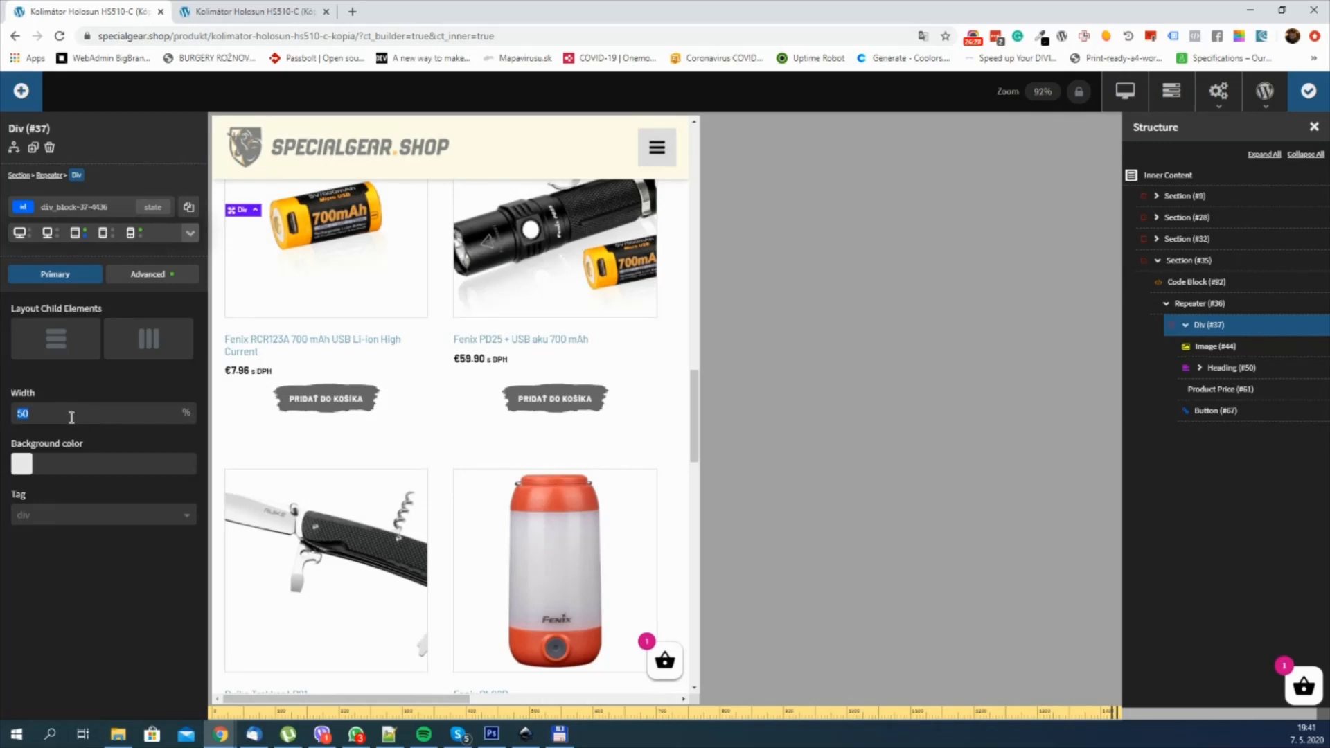
pyautogui.write('46')
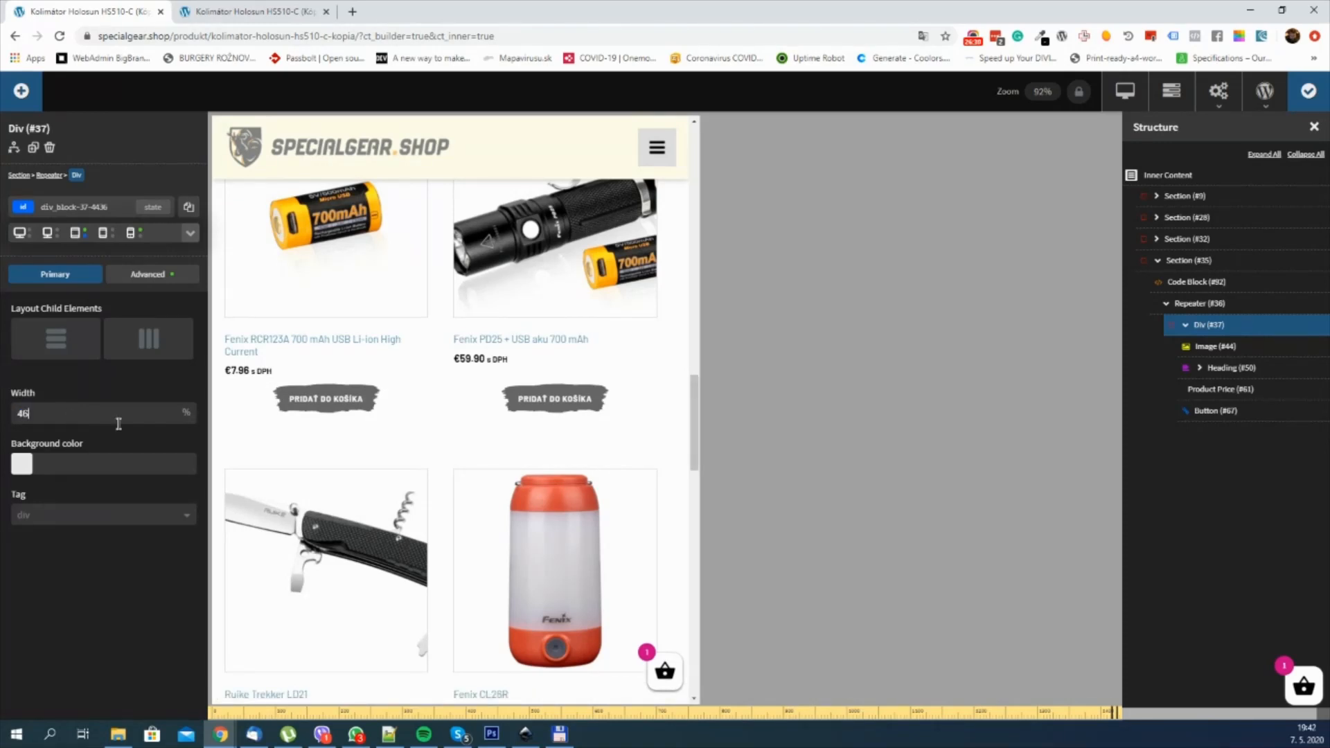
pyautogui.click(1308, 91)
# Step: Preview the Repeater's Div at the smallest phone breakpoint and examine how the products stack
pyautogui.click(132, 234)
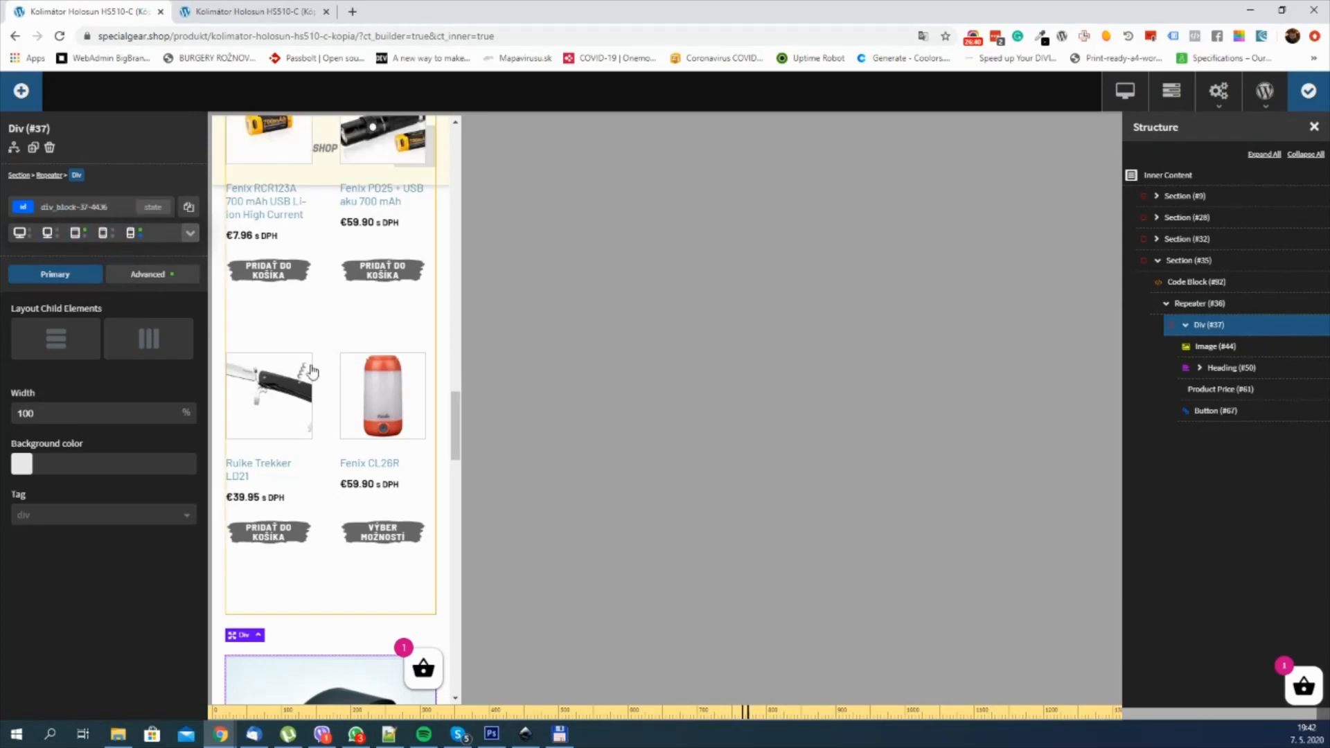
pyautogui.scroll(-5, 333, 395)
pyautogui.scroll(-2, 333, 395)
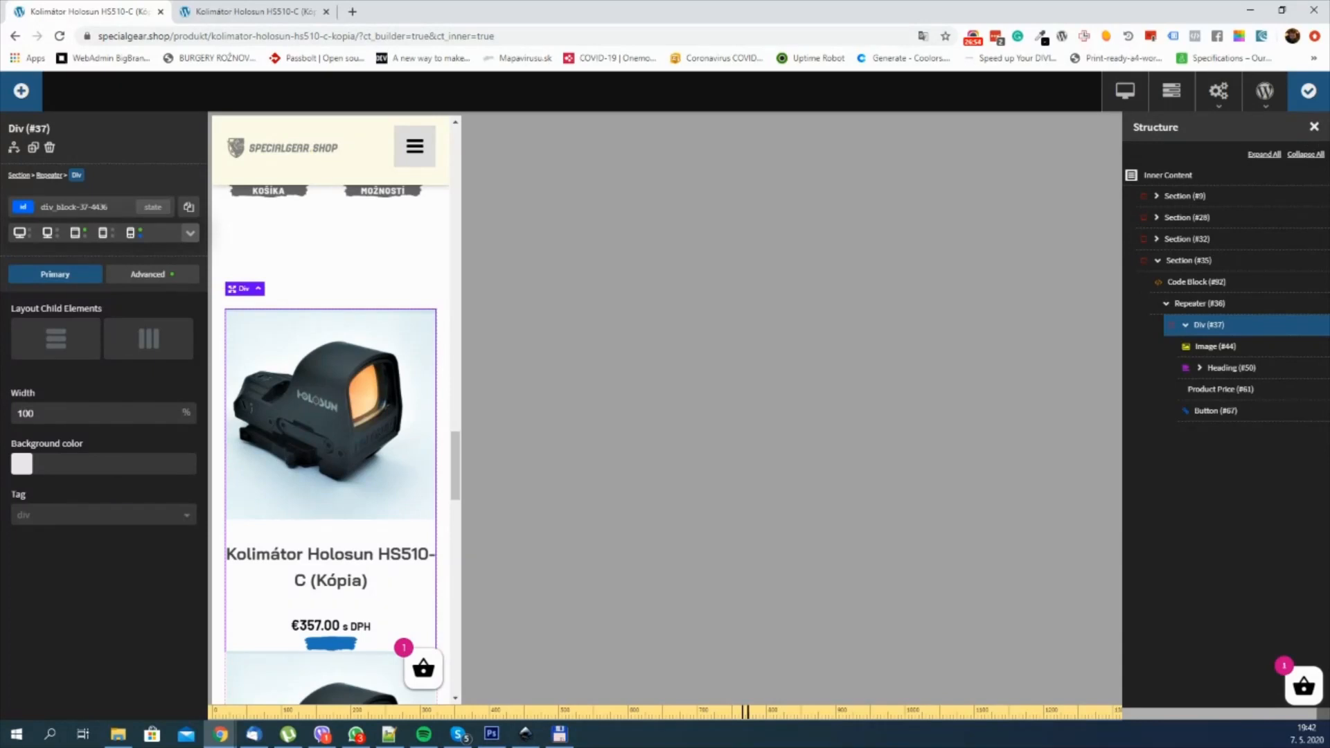
# Step: Save the template and reload the live product page to check the repeated products
pyautogui.click(1309, 91)
pyautogui.click(210, 8)
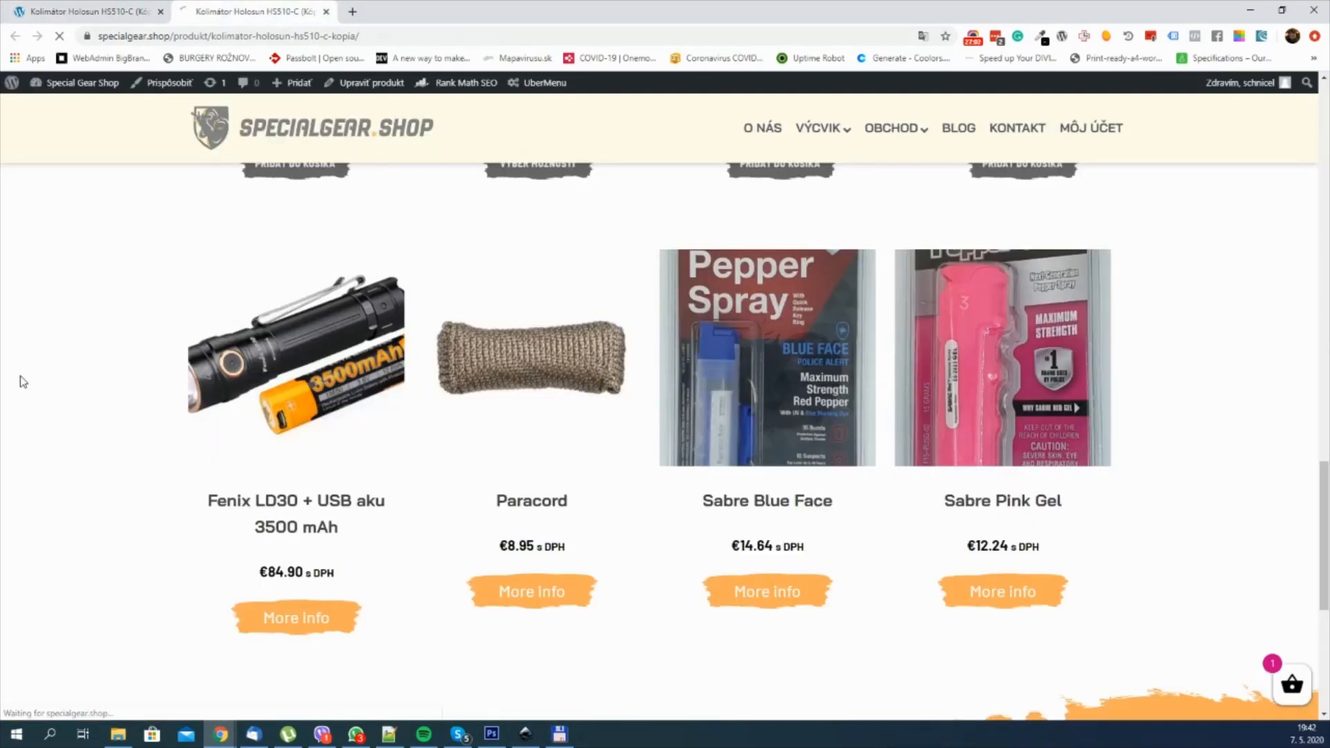
pyautogui.press('F5')
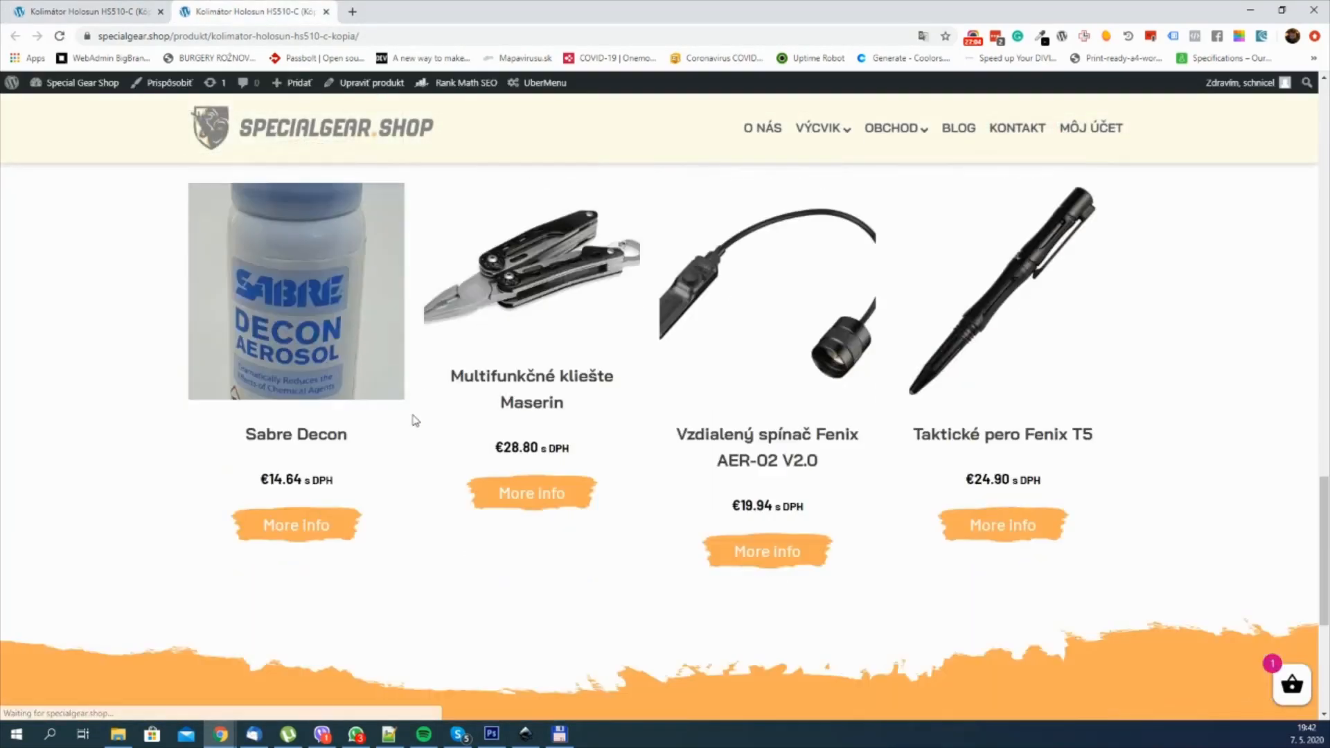
pyautogui.hotkey('ctrl', 'Tab')
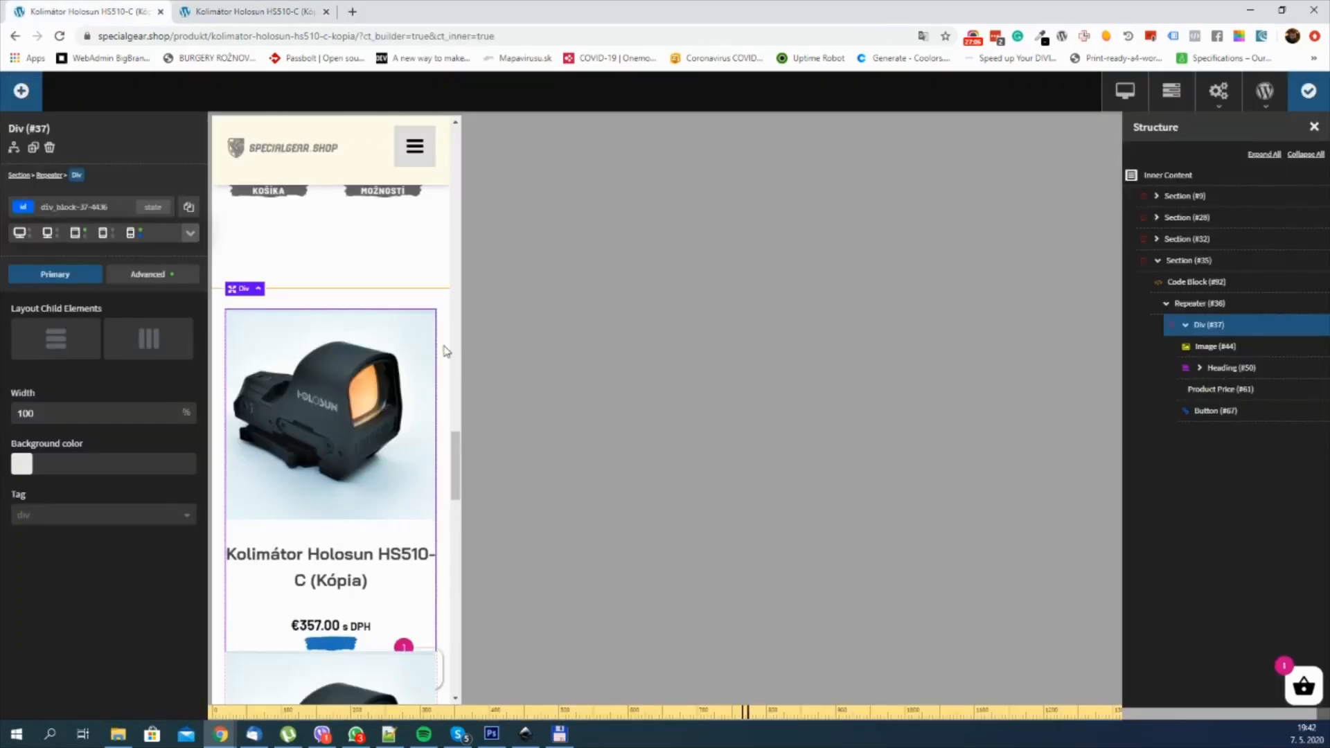
pyautogui.hotkey('ctrl', 'Tab')
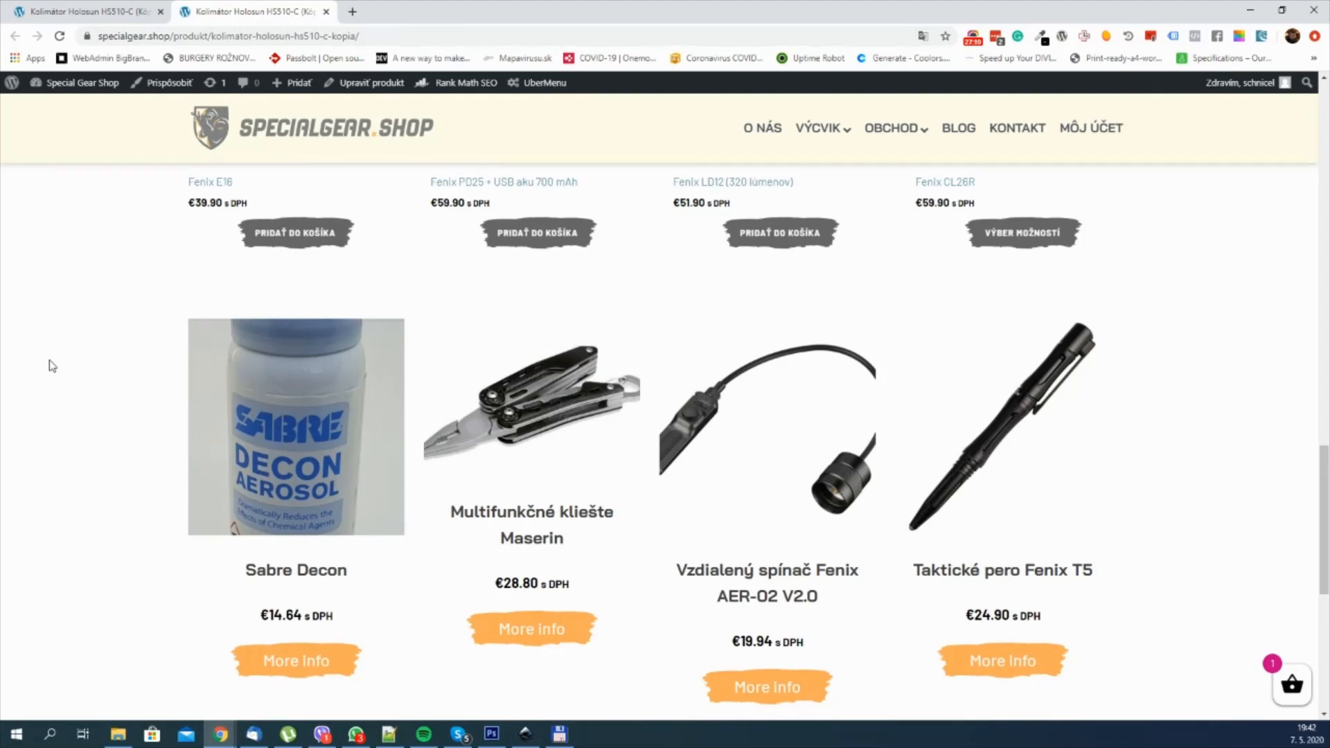
# Step: Emulate a screen 549 px wide on the live product page and examine how the repeated products wrap
pyautogui.hotkey('ctrl', 'shift', 'n')
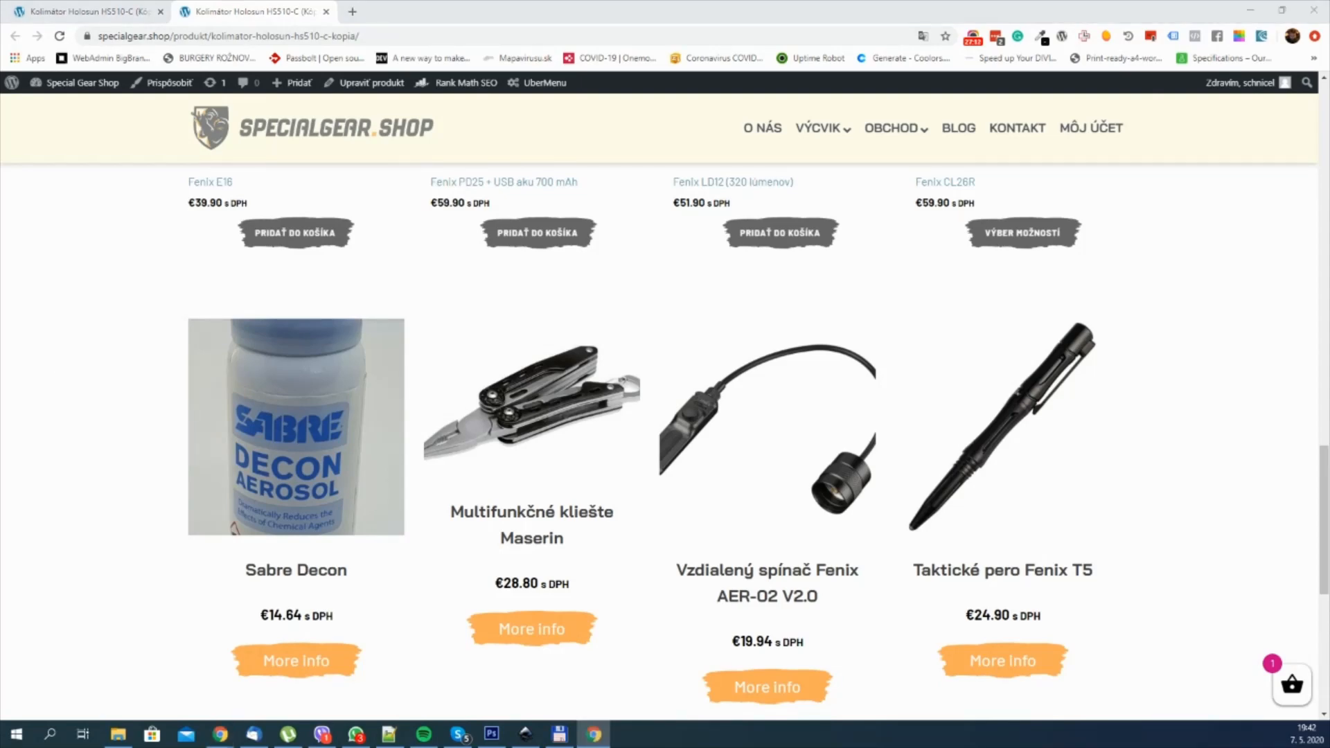
pyautogui.hotkey('ctrl', 'shift', 'm')
pyautogui.scroll(-2, 1052, 323)
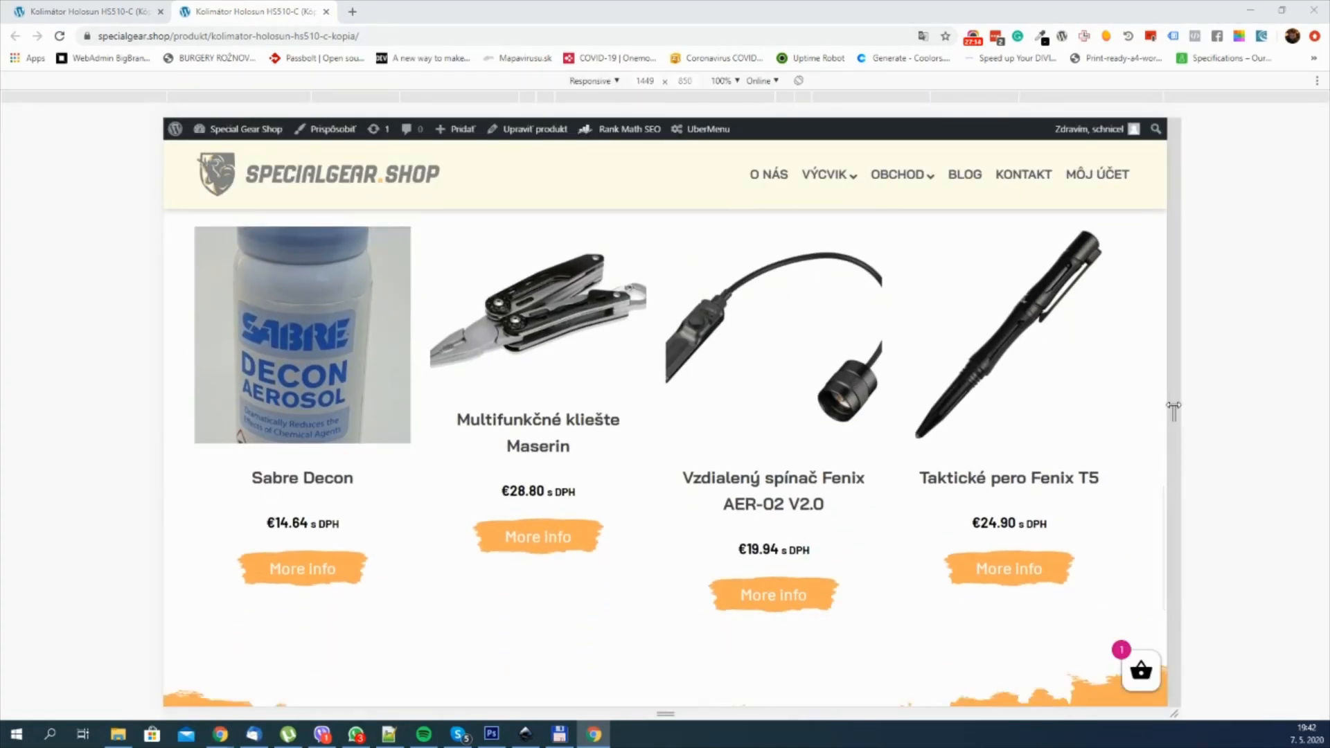
pyautogui.moveTo(1173, 408); pyautogui.dragTo(859, 415)
pyautogui.scroll(-18, 751, 445)
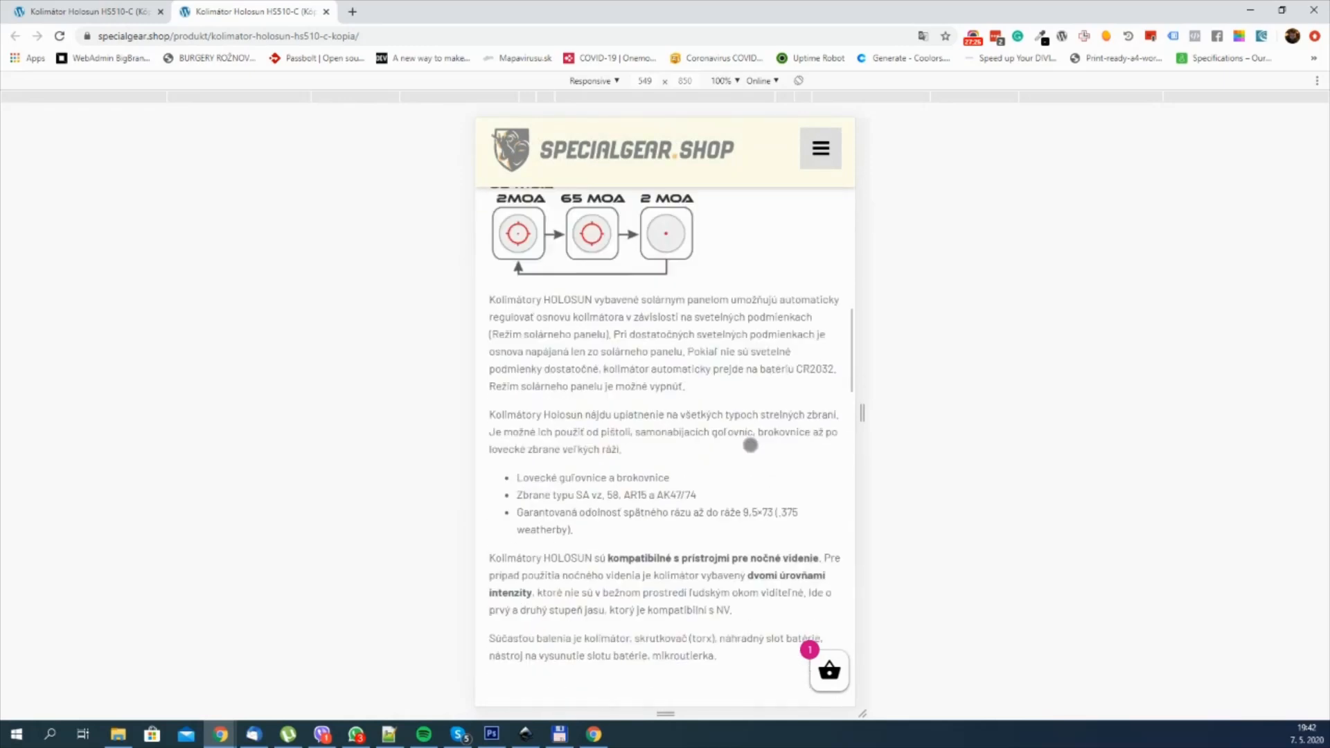
pyautogui.scroll(-20, 750, 445)
pyautogui.scroll(5, 748, 448)
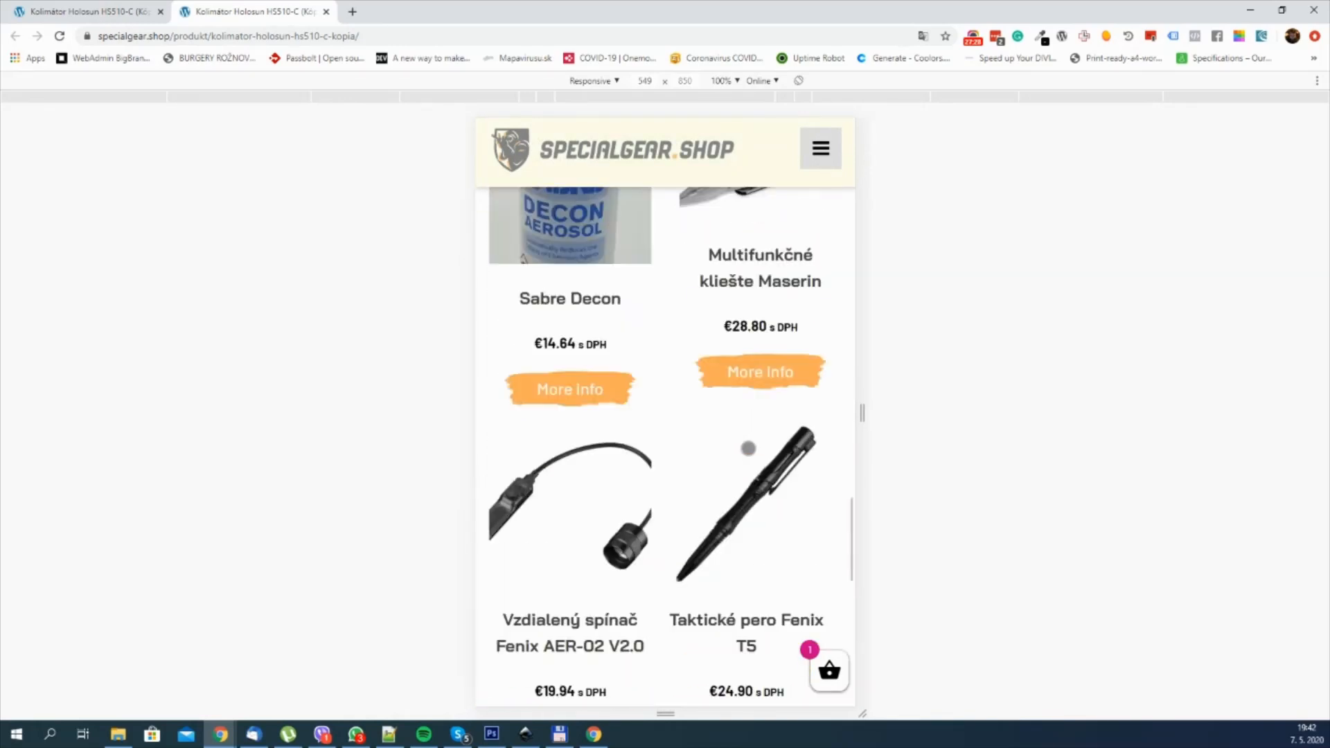
pyautogui.scroll(3, 749, 448)
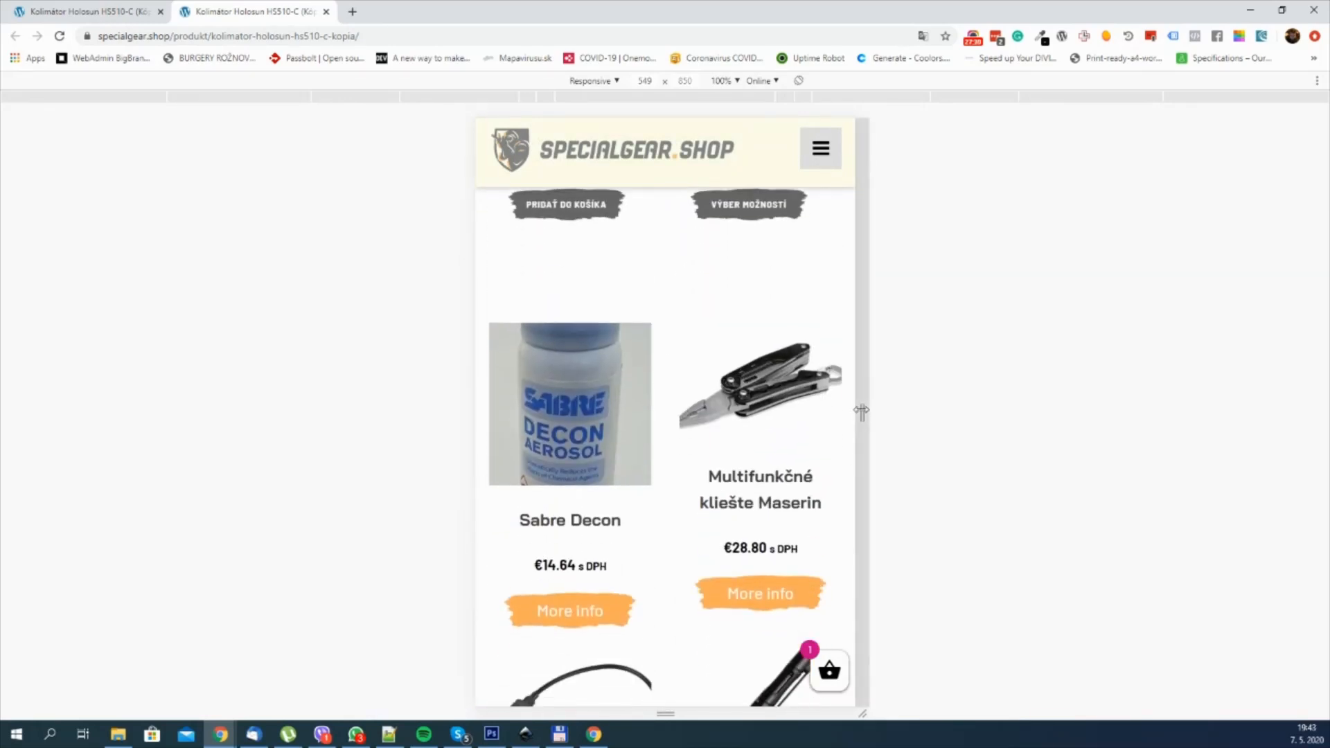
# Step: Widen the emulated screen, leave device emulation, check the products at full desktop width and close the developer tools
pyautogui.moveTo(861, 412); pyautogui.dragTo(1195, 412)
pyautogui.hotkey('ctrl', 'shift', 'm')
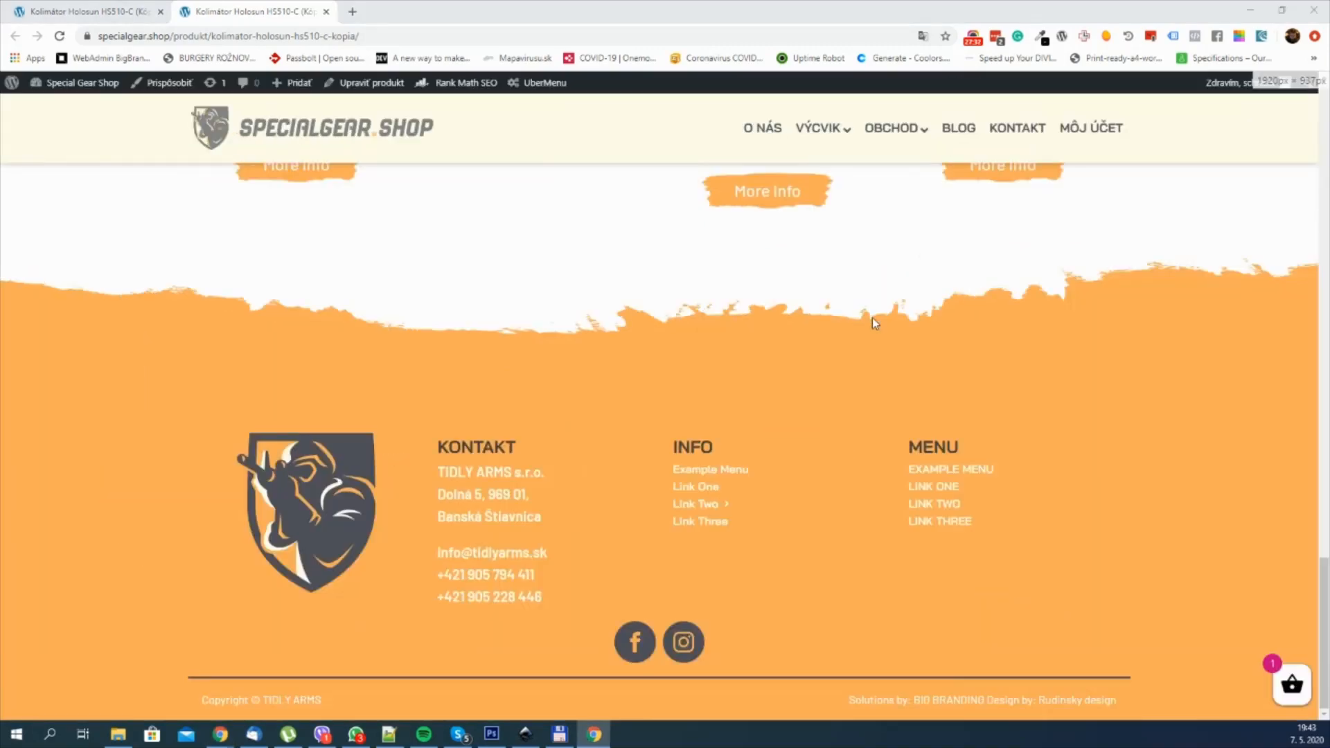
pyautogui.scroll(8, 873, 320)
pyautogui.scroll(-2, 952, 331)
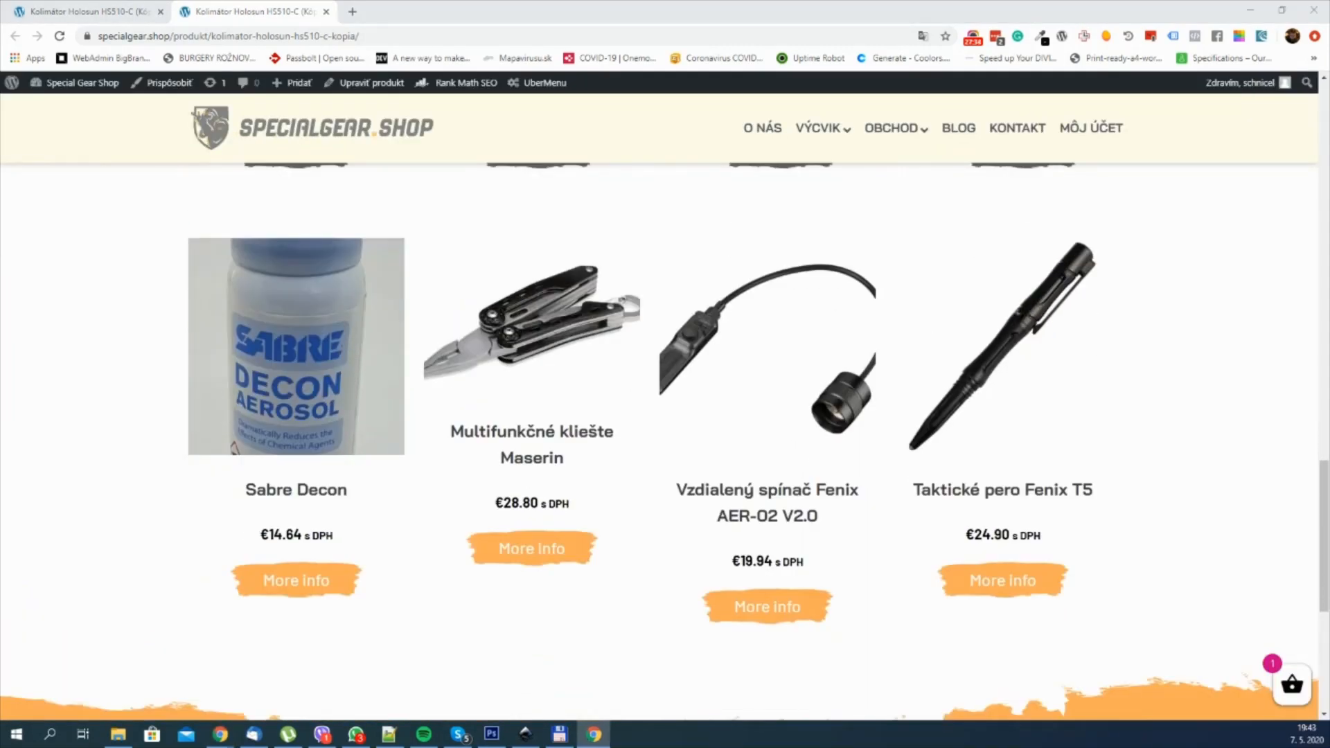
pyautogui.press('F12')
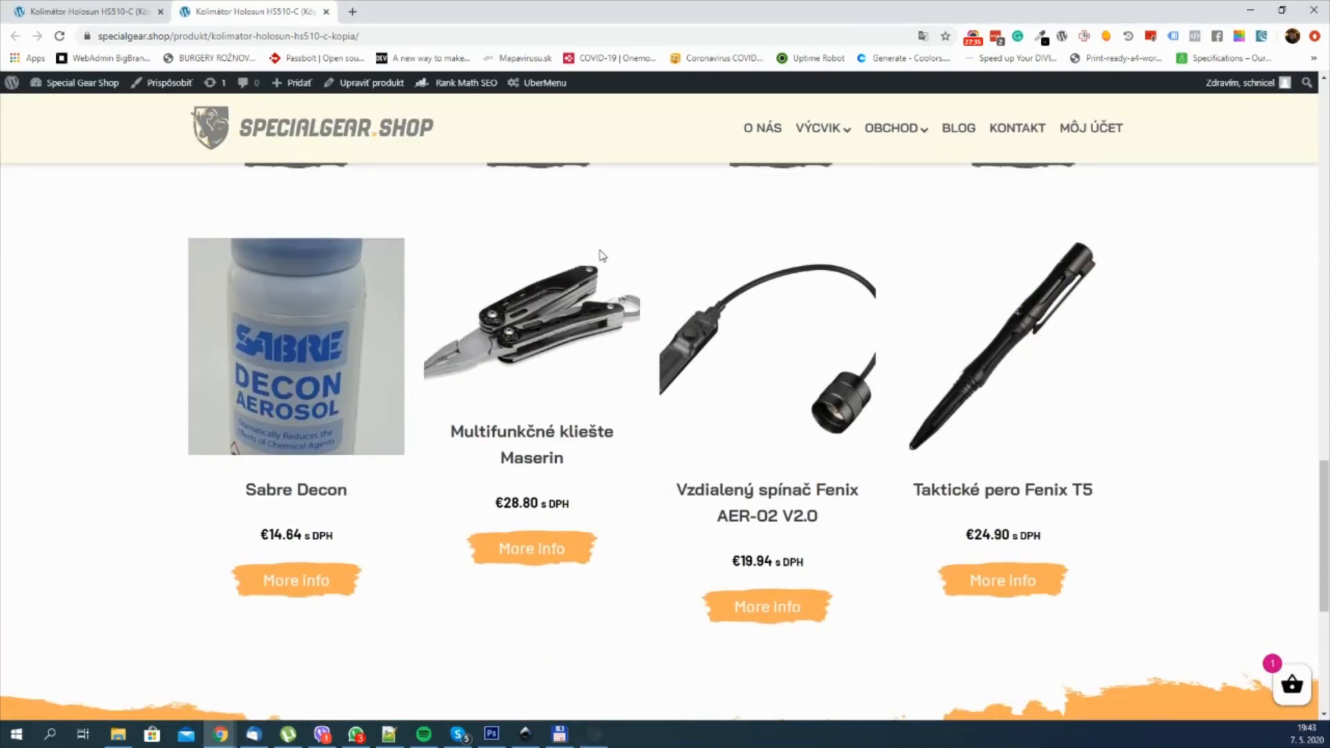
# Step: Return to the builder and switch the Repeater's Div to the default desktop view
pyautogui.click(90, 8)
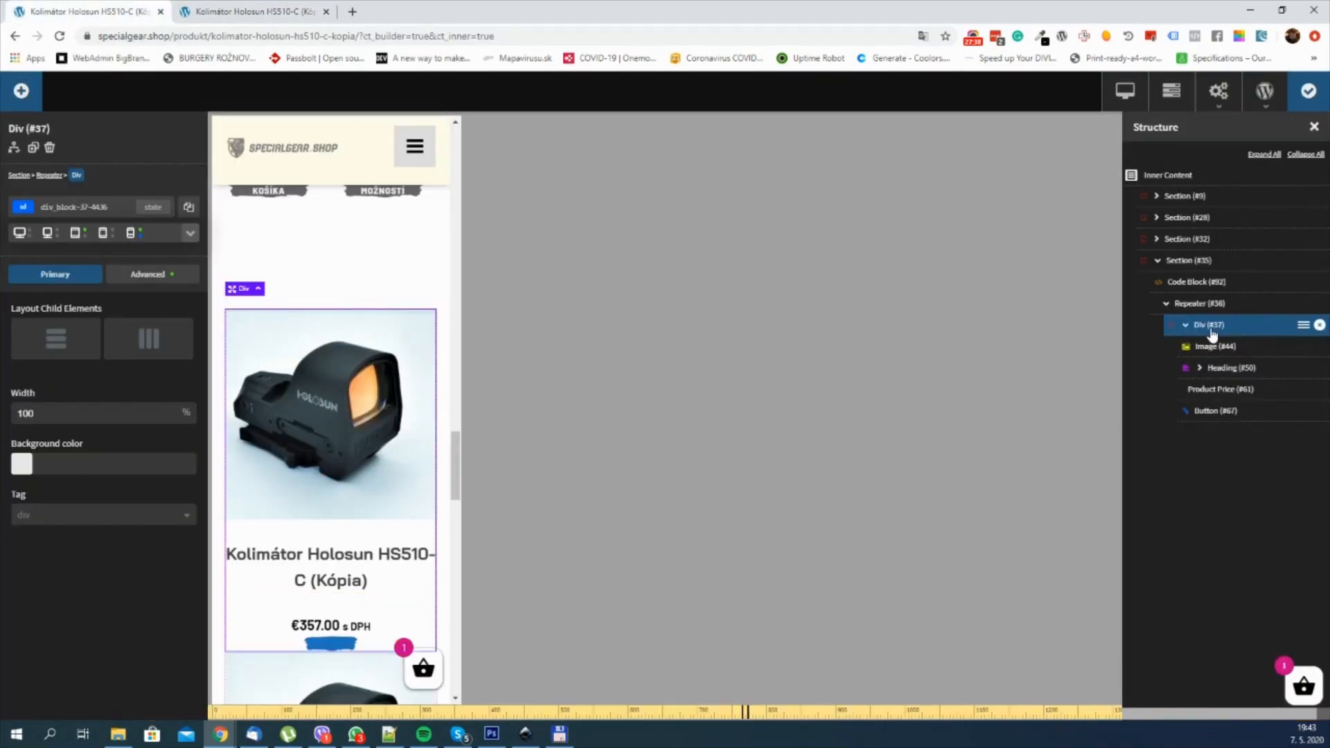
pyautogui.click(21, 235)
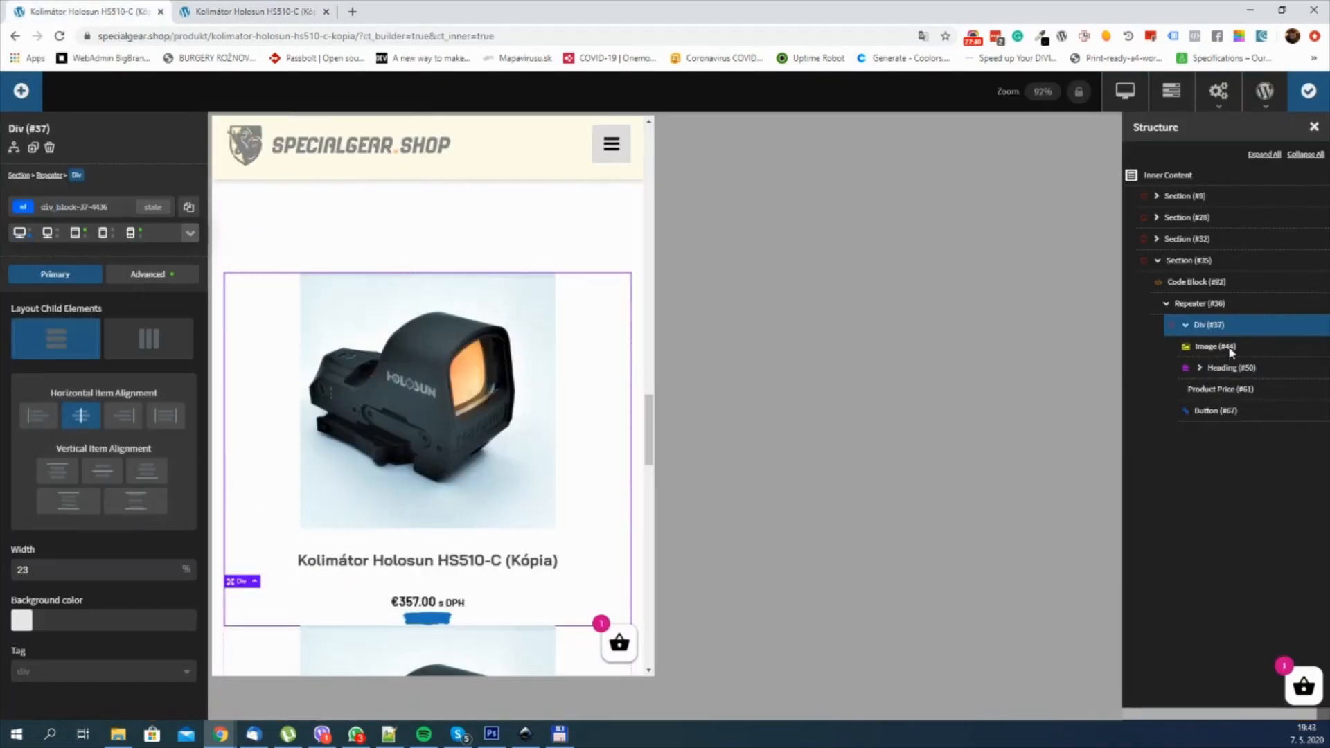
pyautogui.scroll(7, 726, 462)
pyautogui.scroll(4, 716, 474)
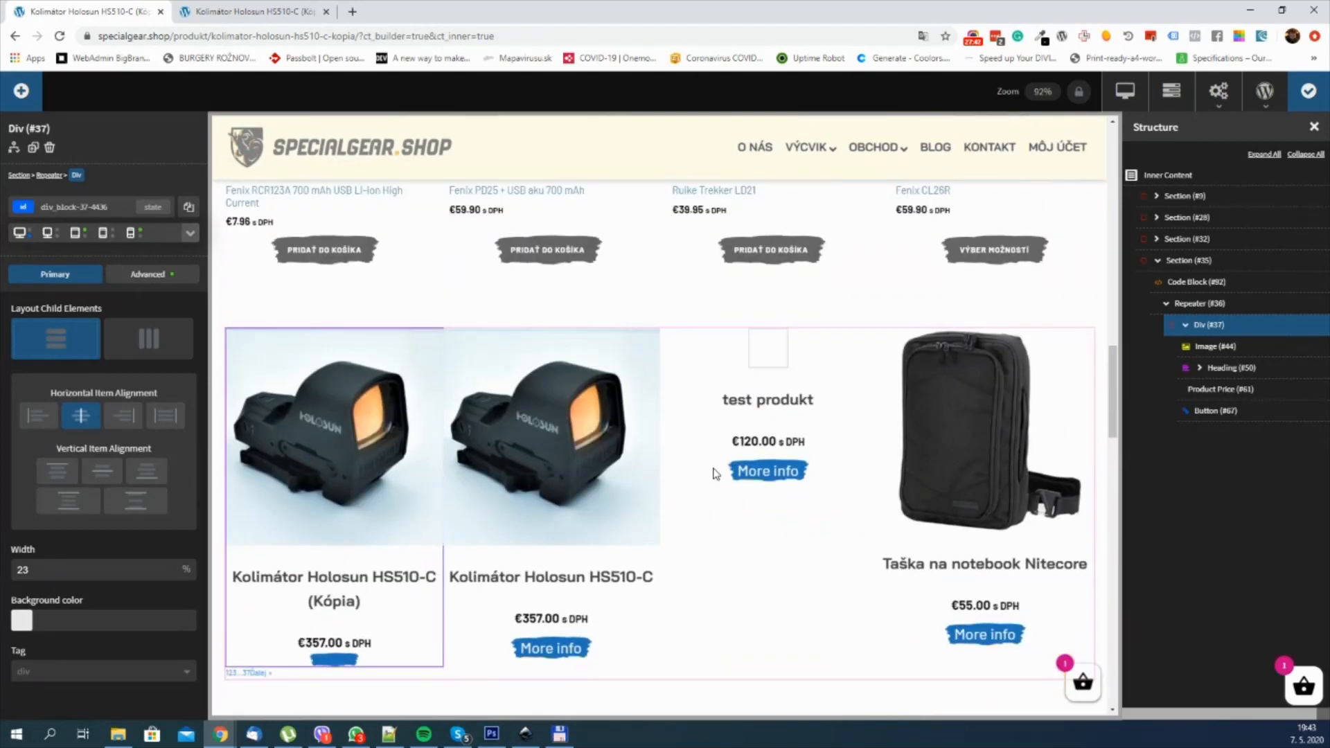
pyautogui.scroll(-1, 717, 475)
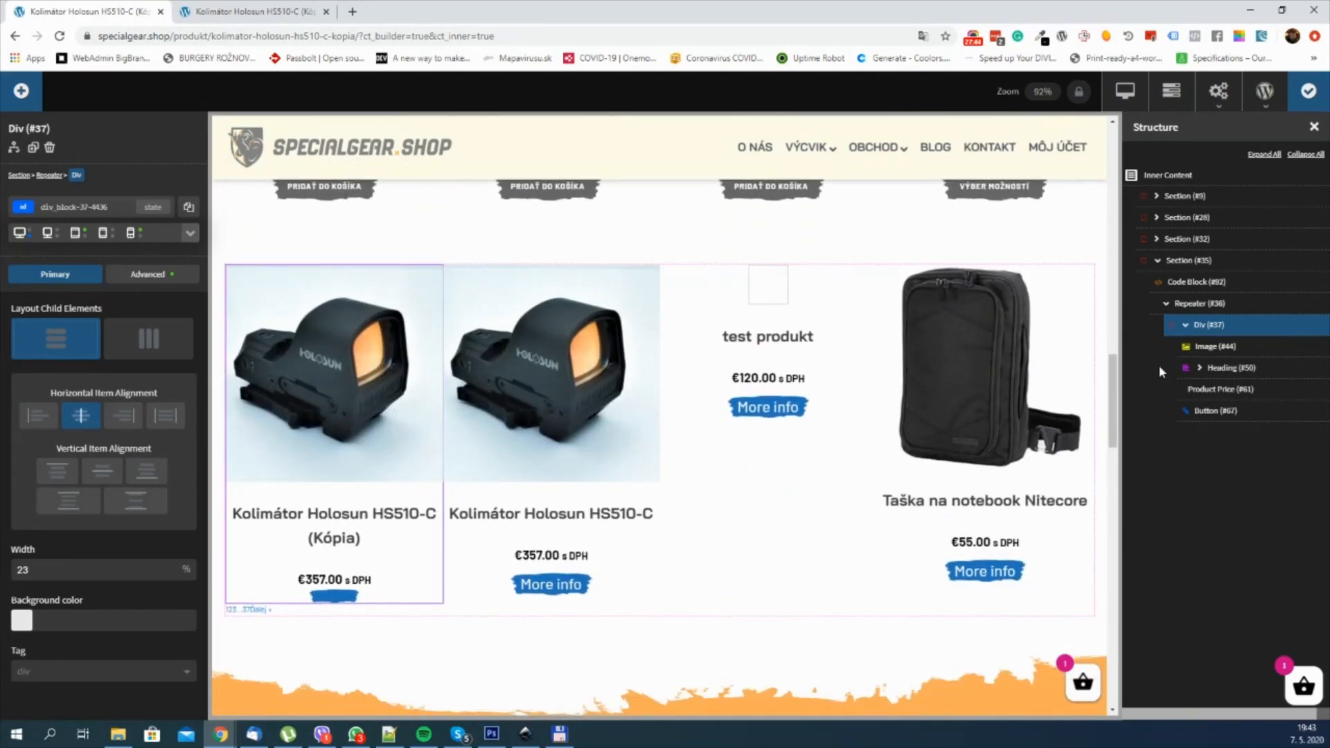
pyautogui.click(1224, 309)
pyautogui.click(1222, 327)
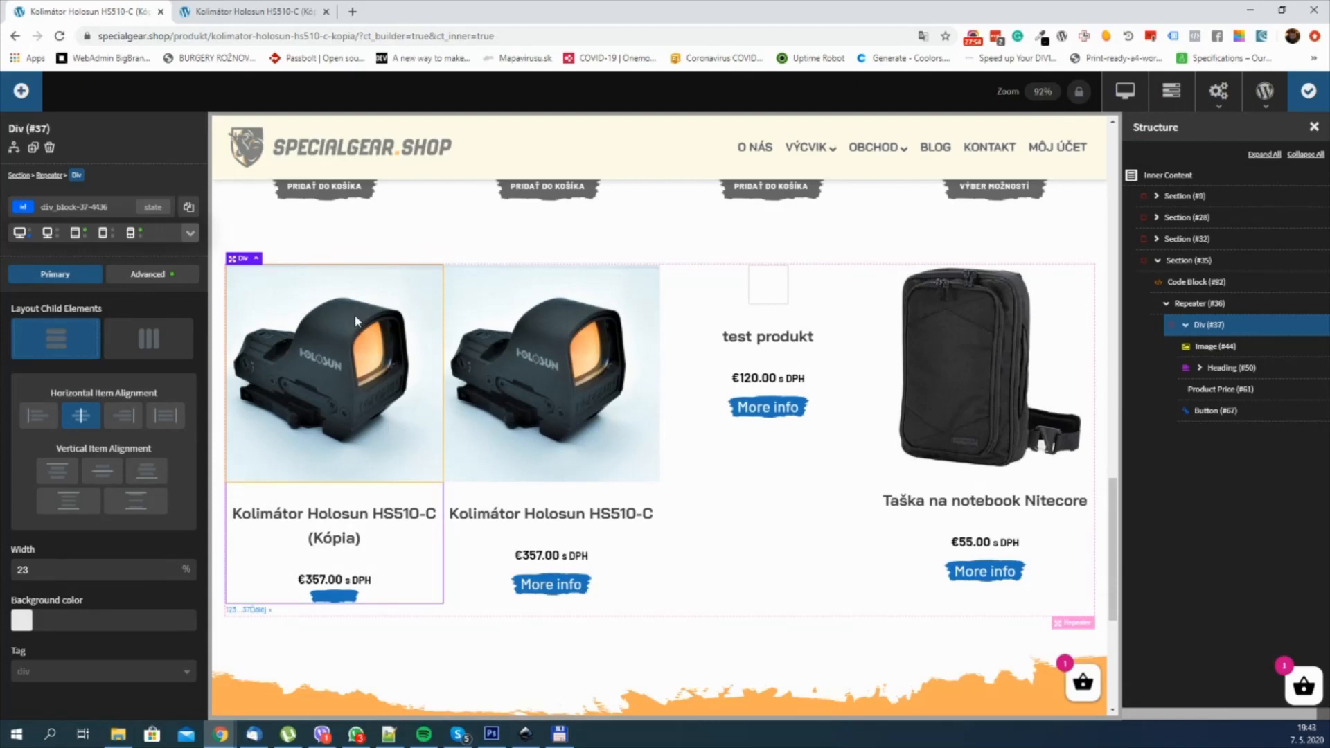
pyautogui.click(1214, 348)
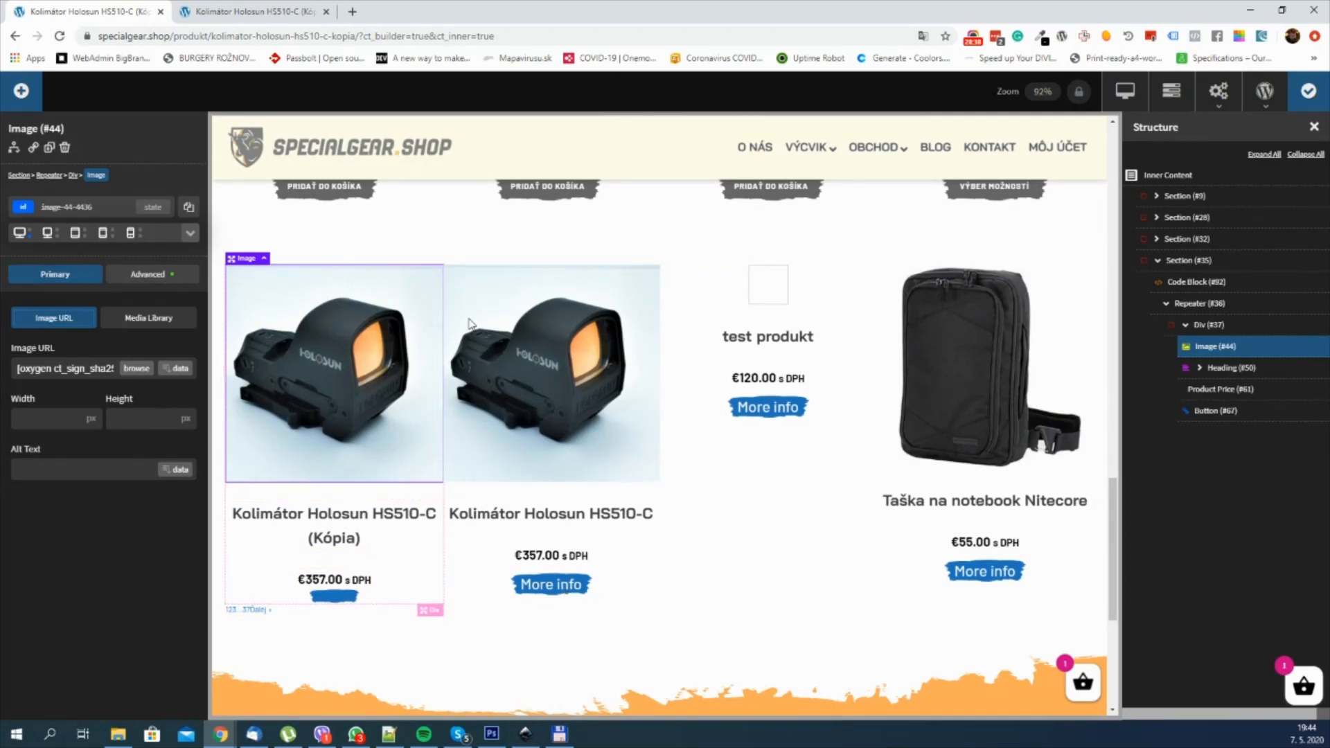
pyautogui.click(1231, 325)
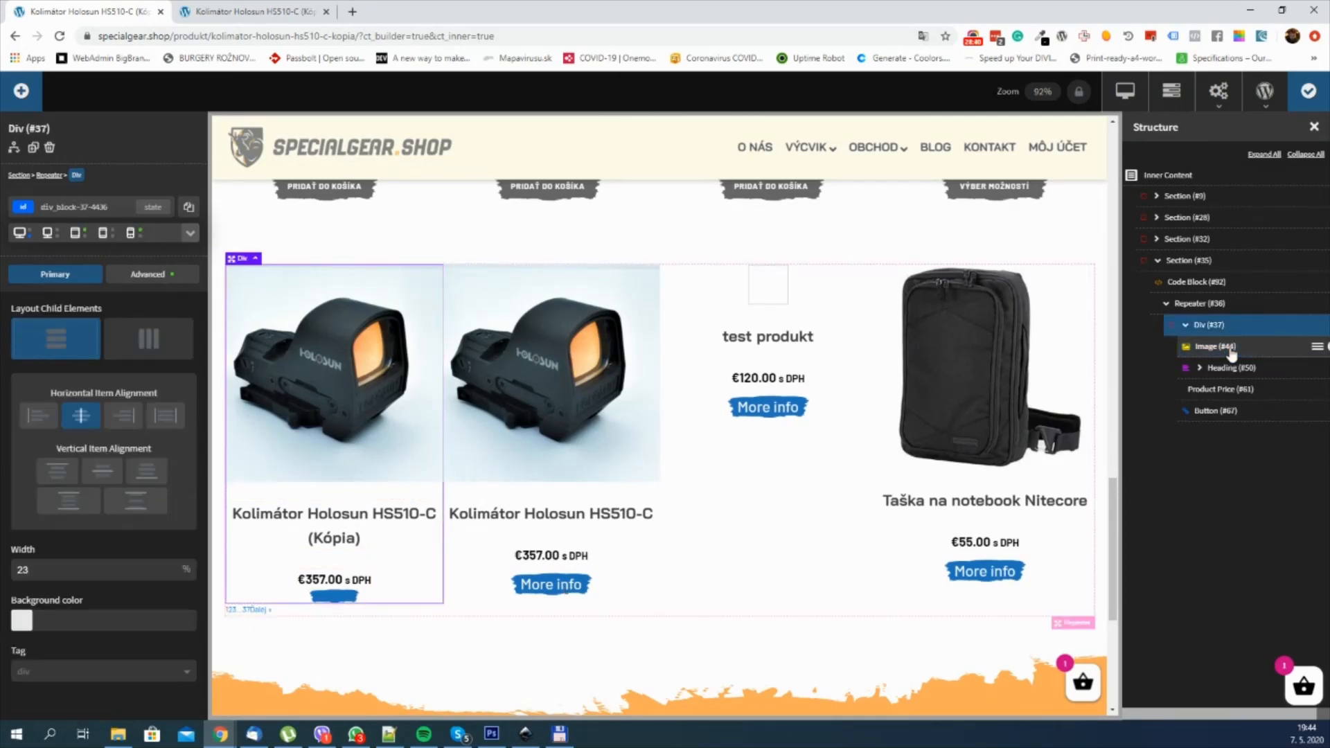
pyautogui.click(1227, 346)
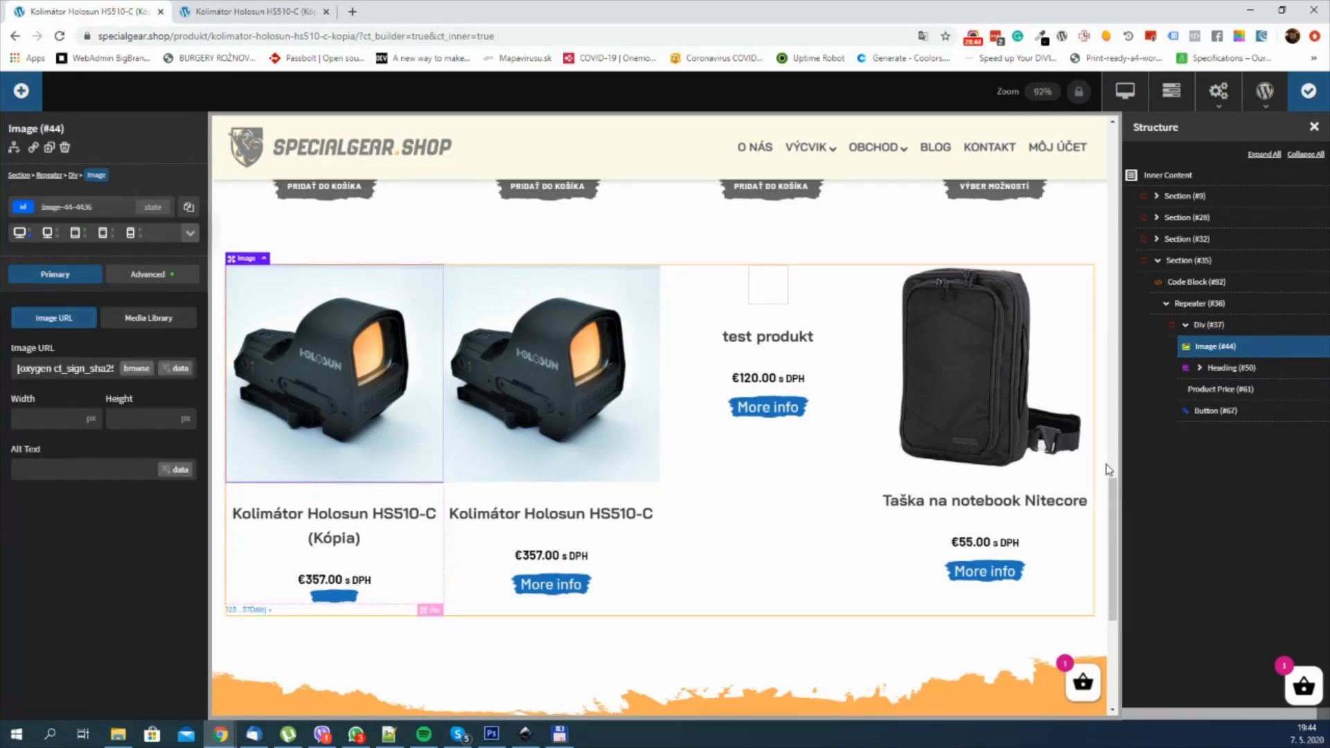
# Step: Add a scale transform effect to the :hover state of the Repeater's Div
pyautogui.click(1226, 324)
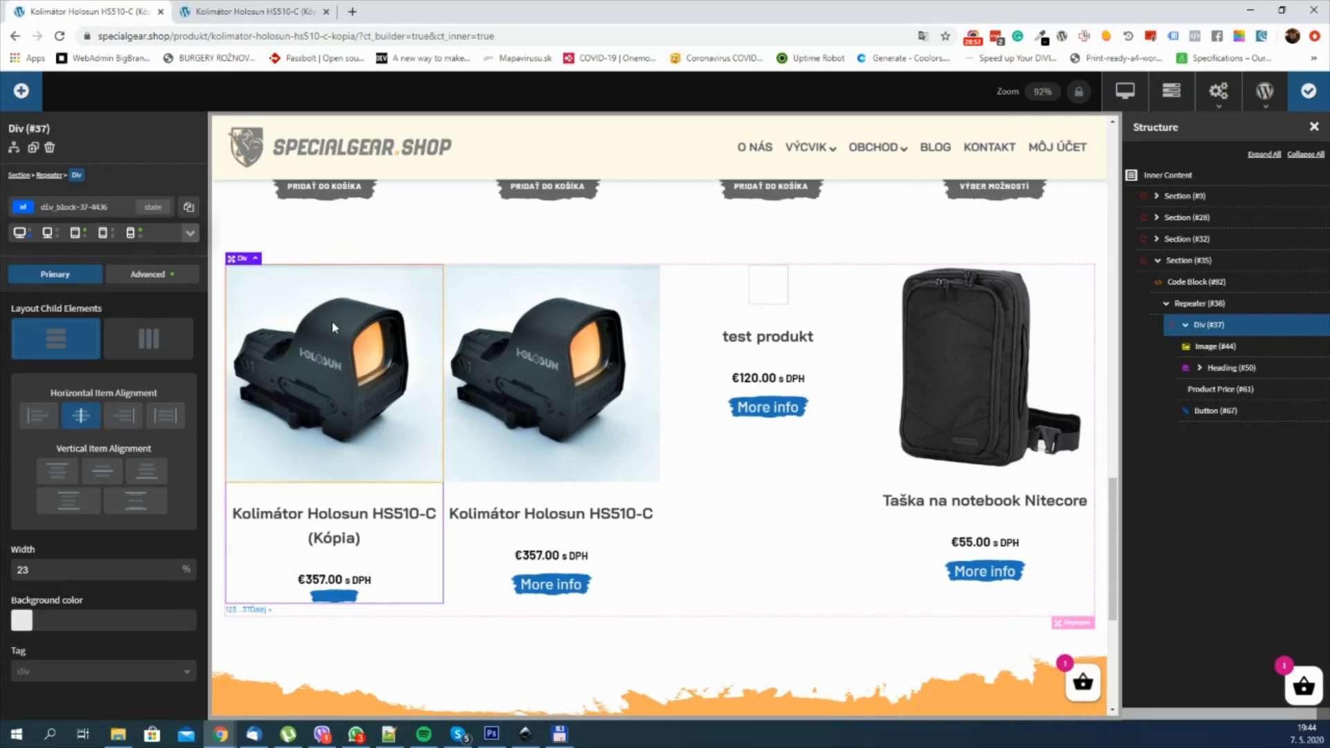
pyautogui.click(155, 274)
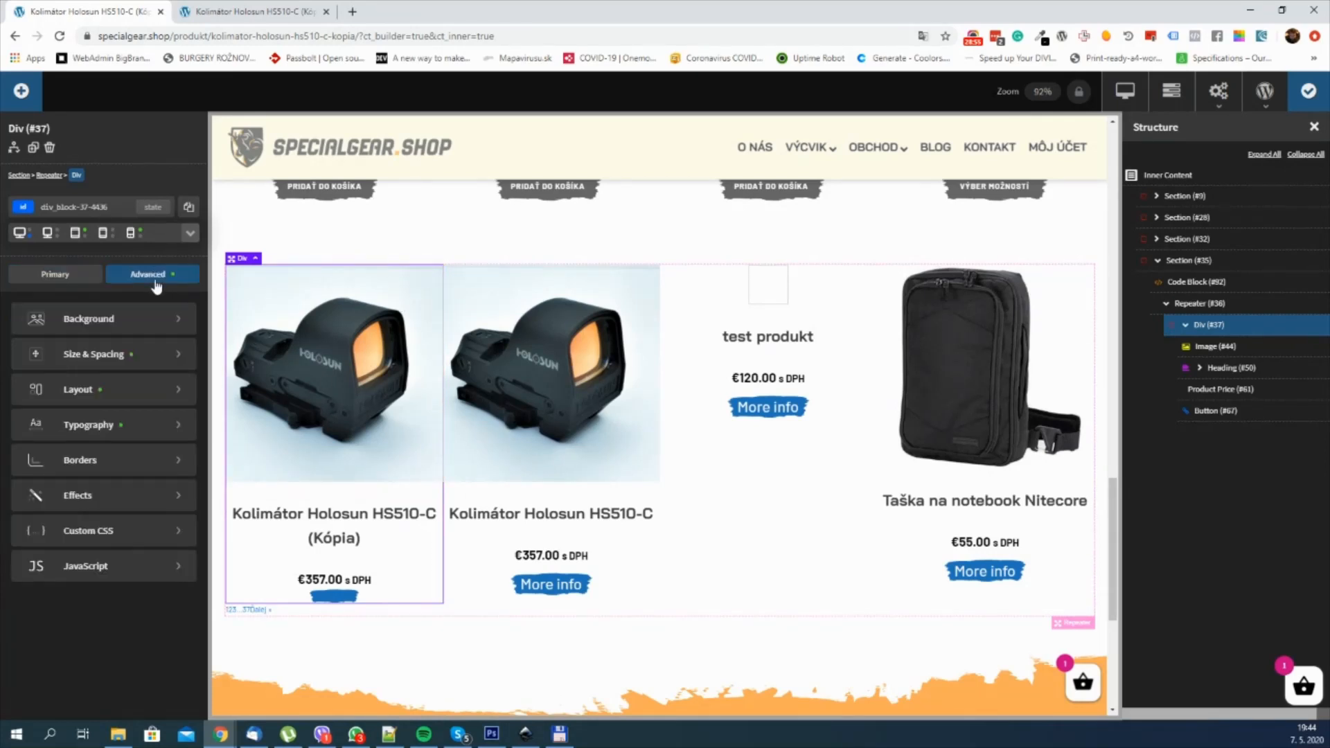
pyautogui.click(152, 207)
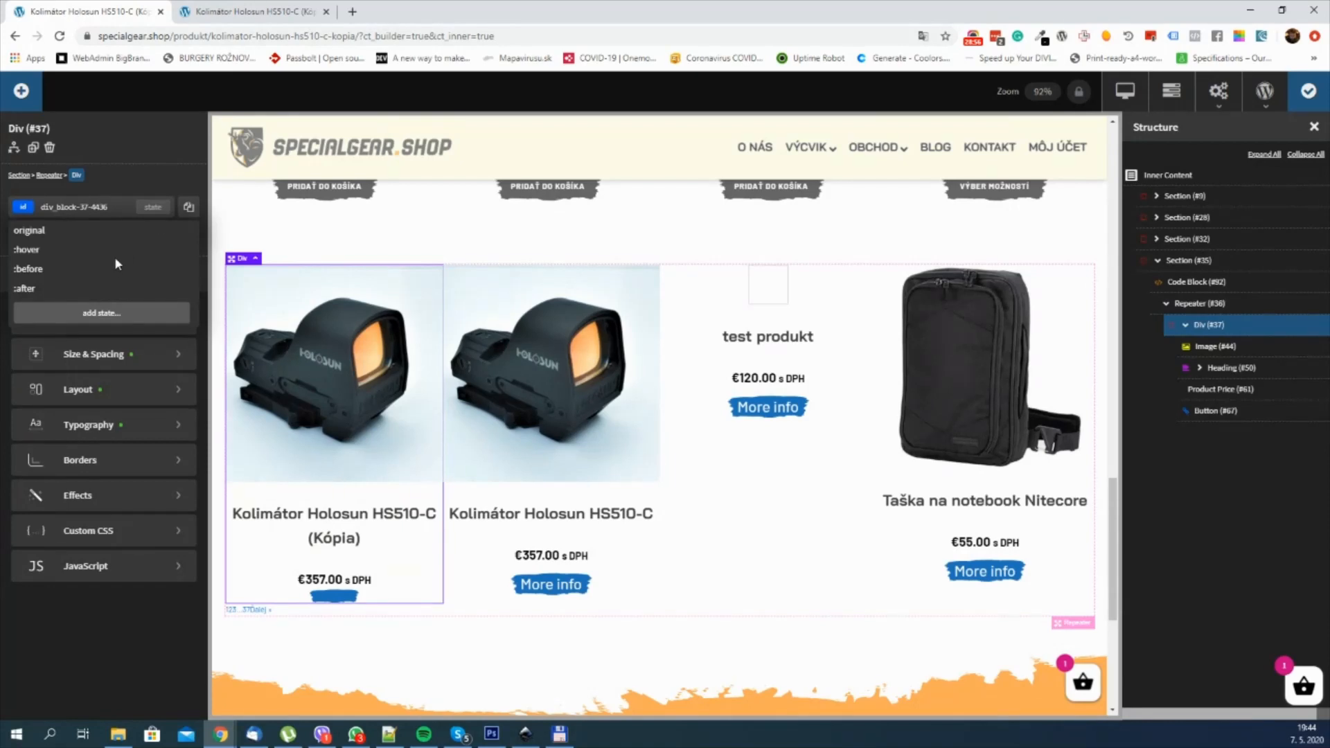
pyautogui.click(34, 251)
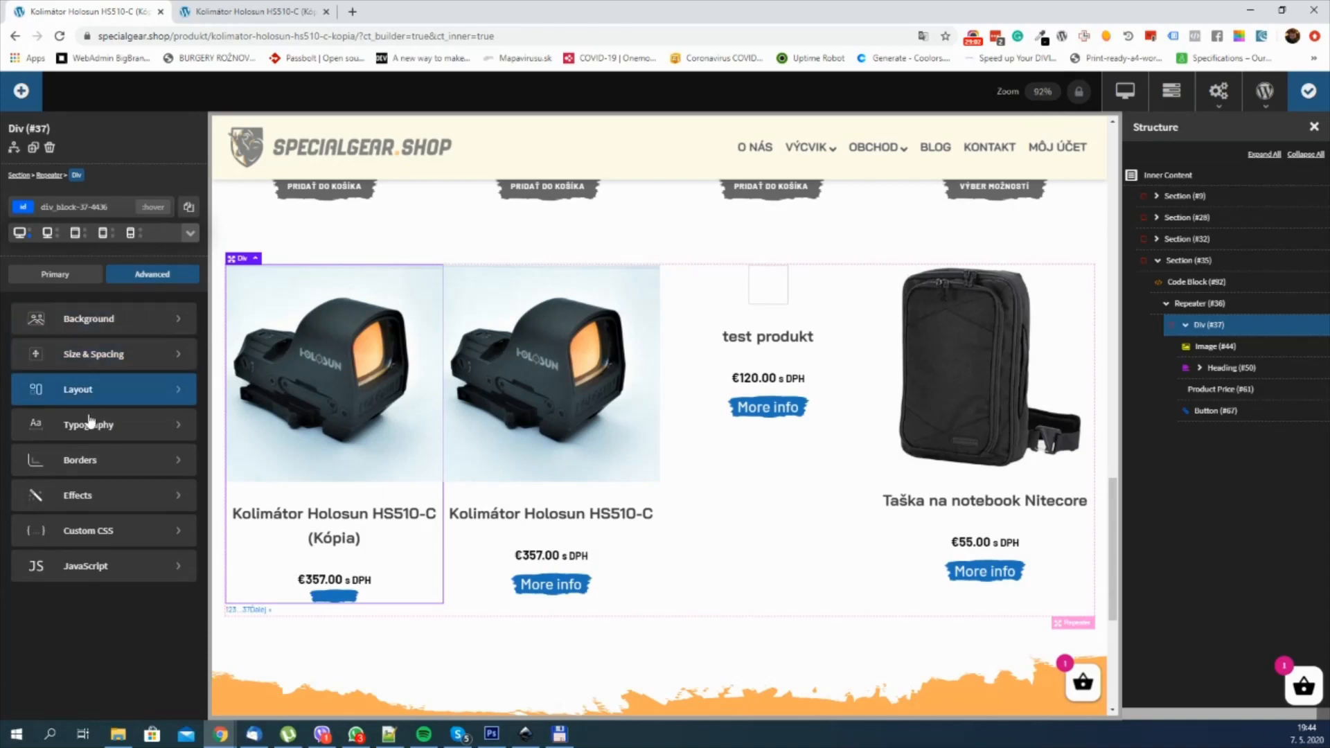
pyautogui.click(127, 509)
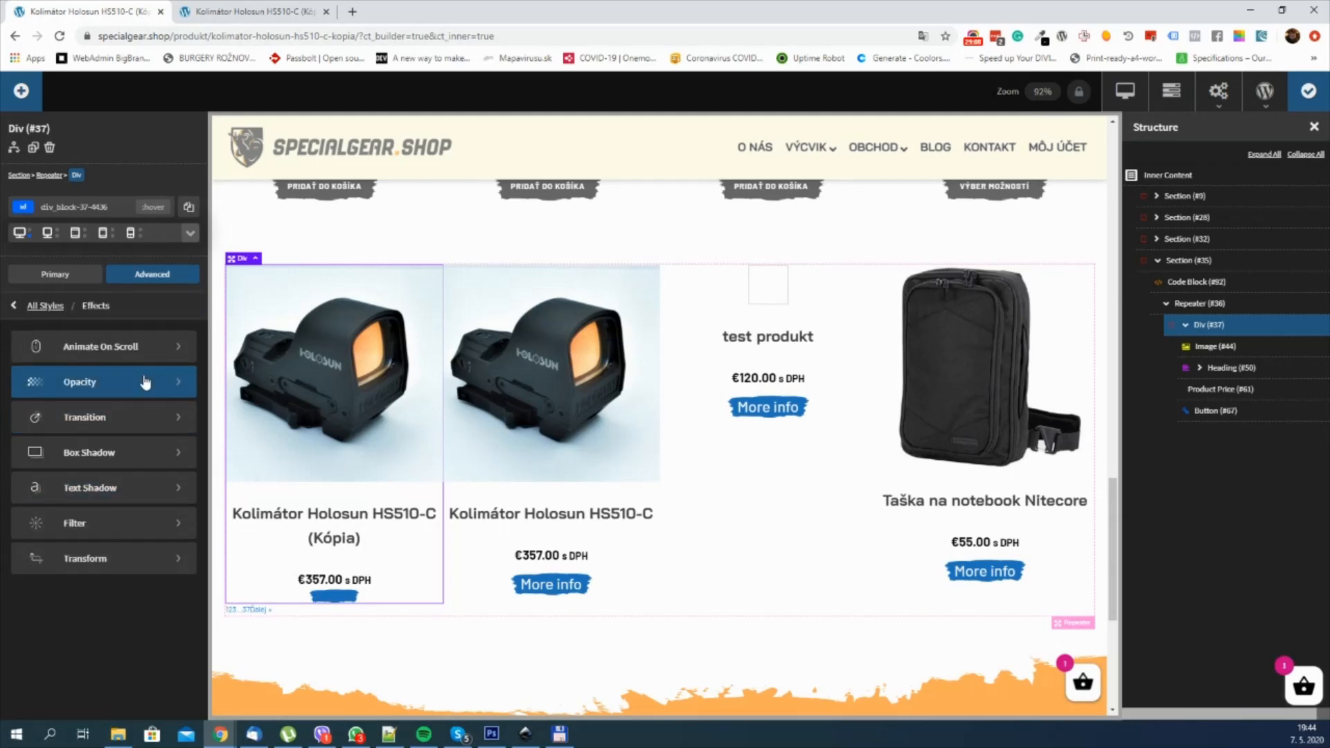
pyautogui.click(118, 558)
pyautogui.click(77, 341)
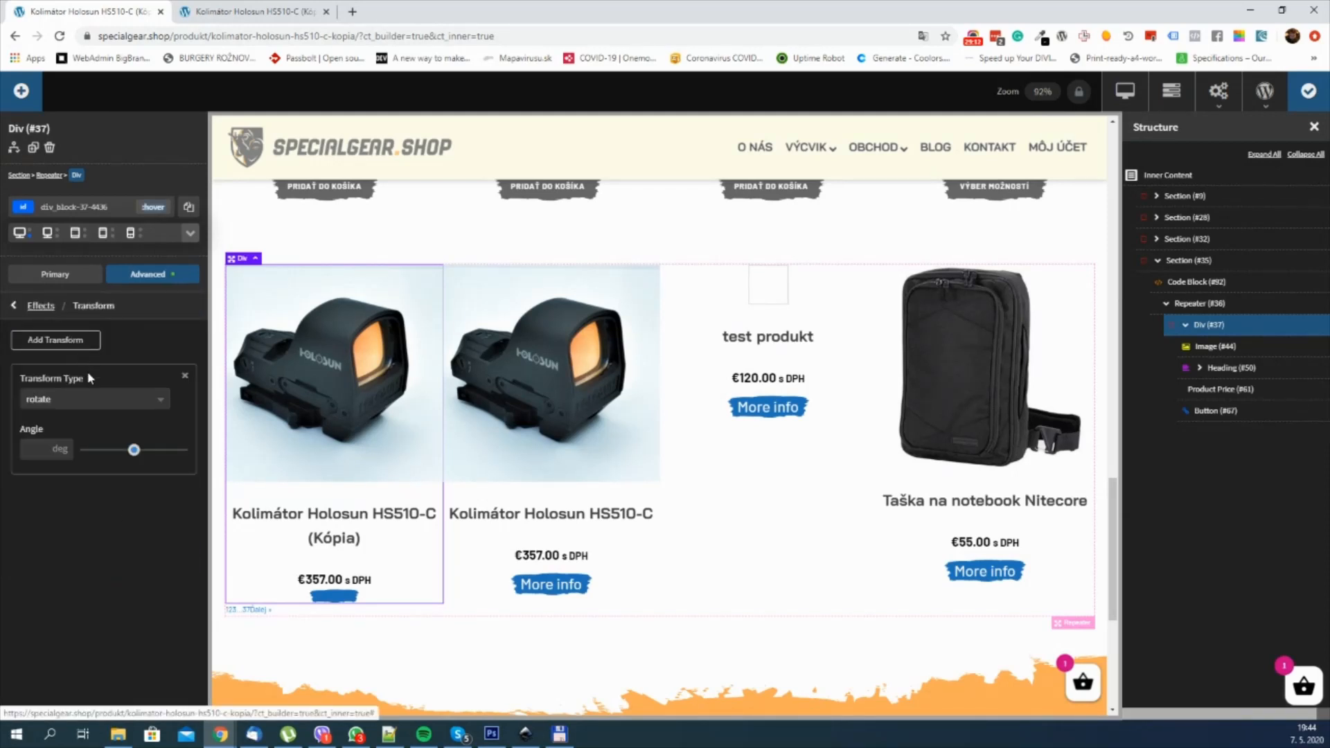
pyautogui.click(91, 400)
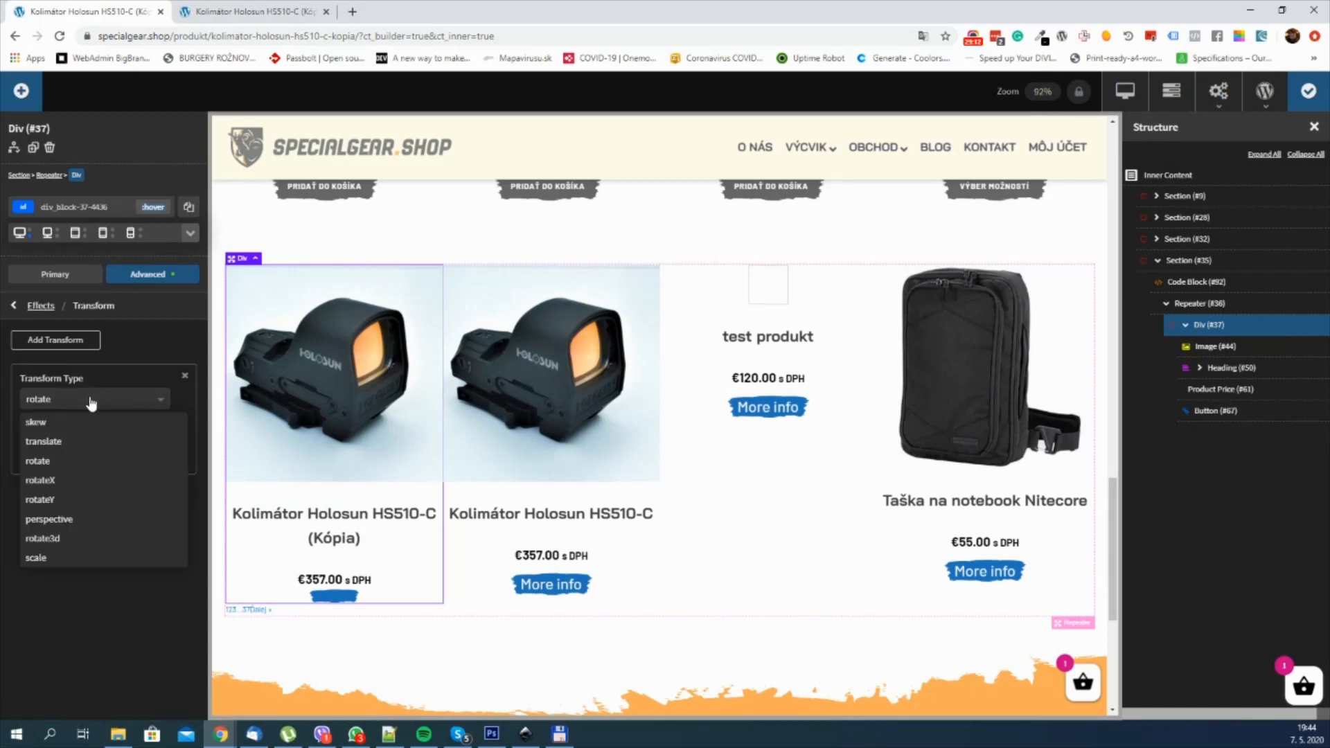
pyautogui.click(65, 558)
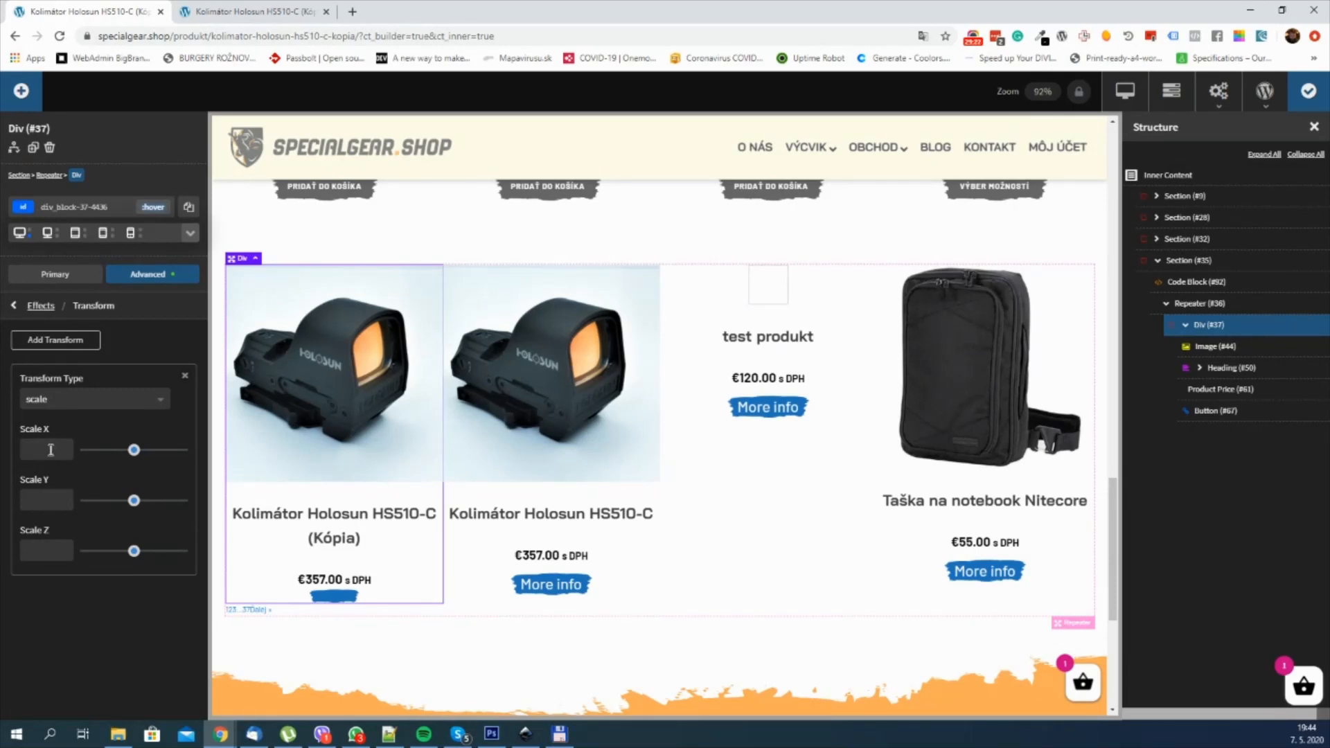
# Step: Set both Scale X and Scale Y of the Div's hover transform to 1.05
pyautogui.write('05')
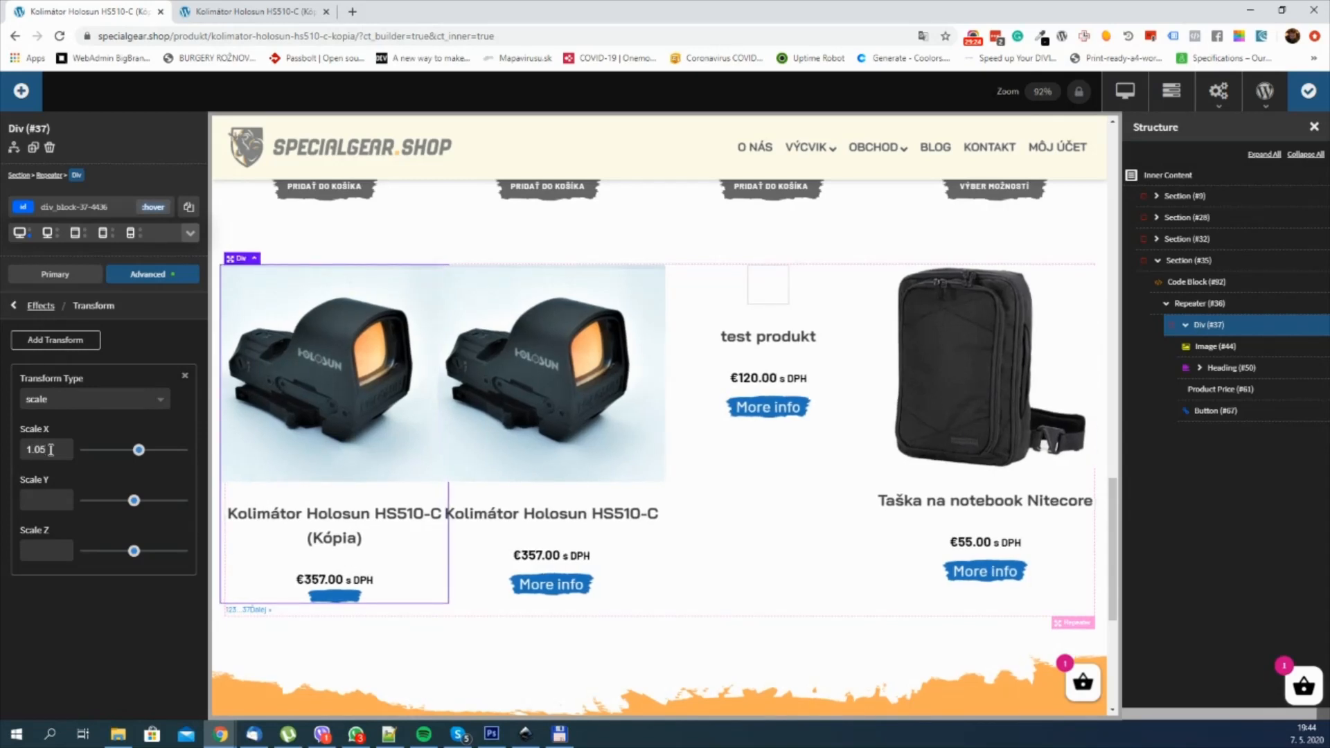
pyautogui.click(33, 500)
pyautogui.write('1.05')
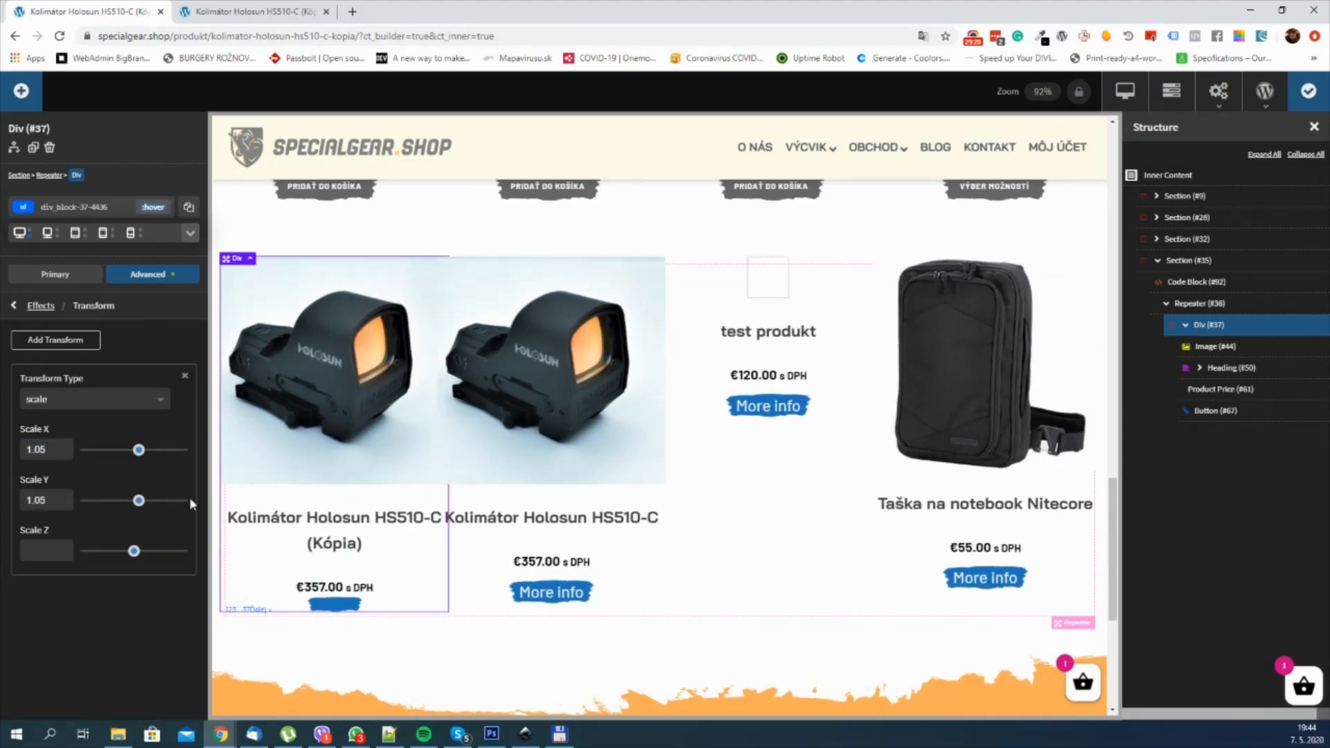
# Step: Switch the Repeater's Div back to its original state and save the template
pyautogui.click(154, 207)
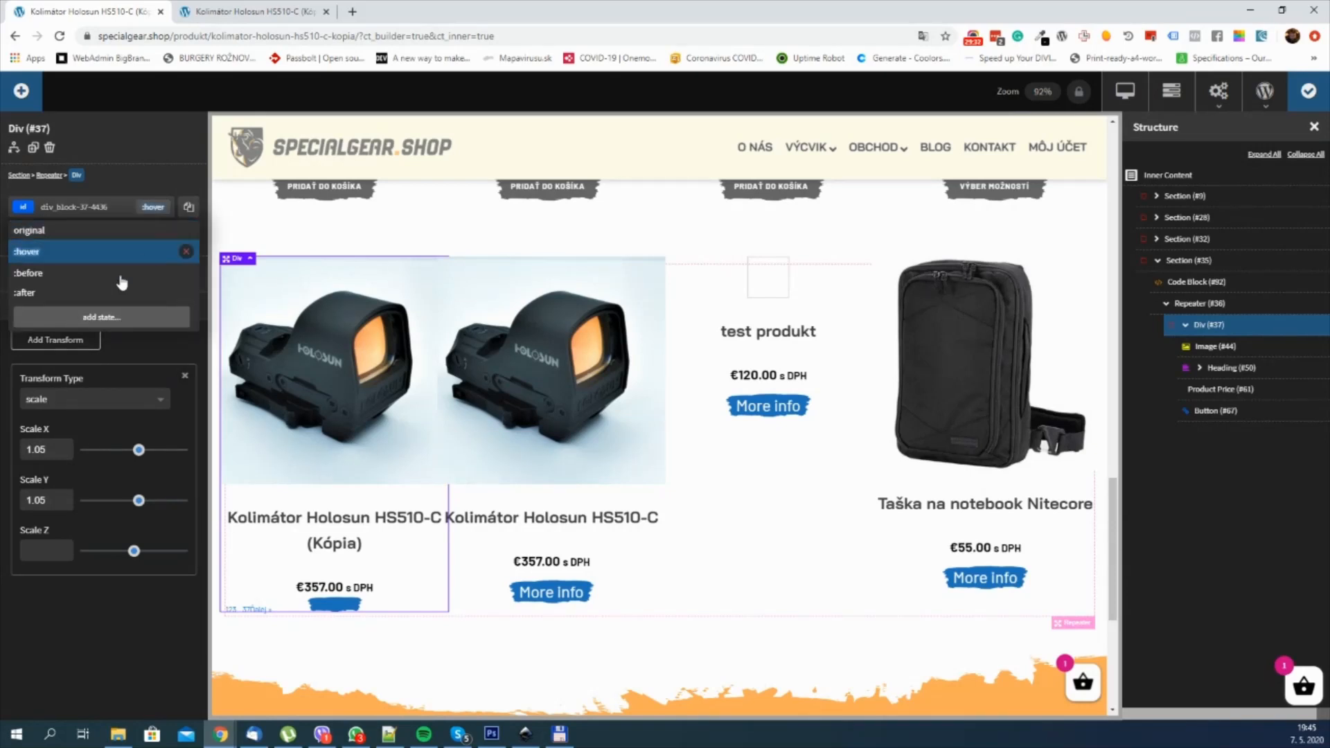
pyautogui.click(62, 229)
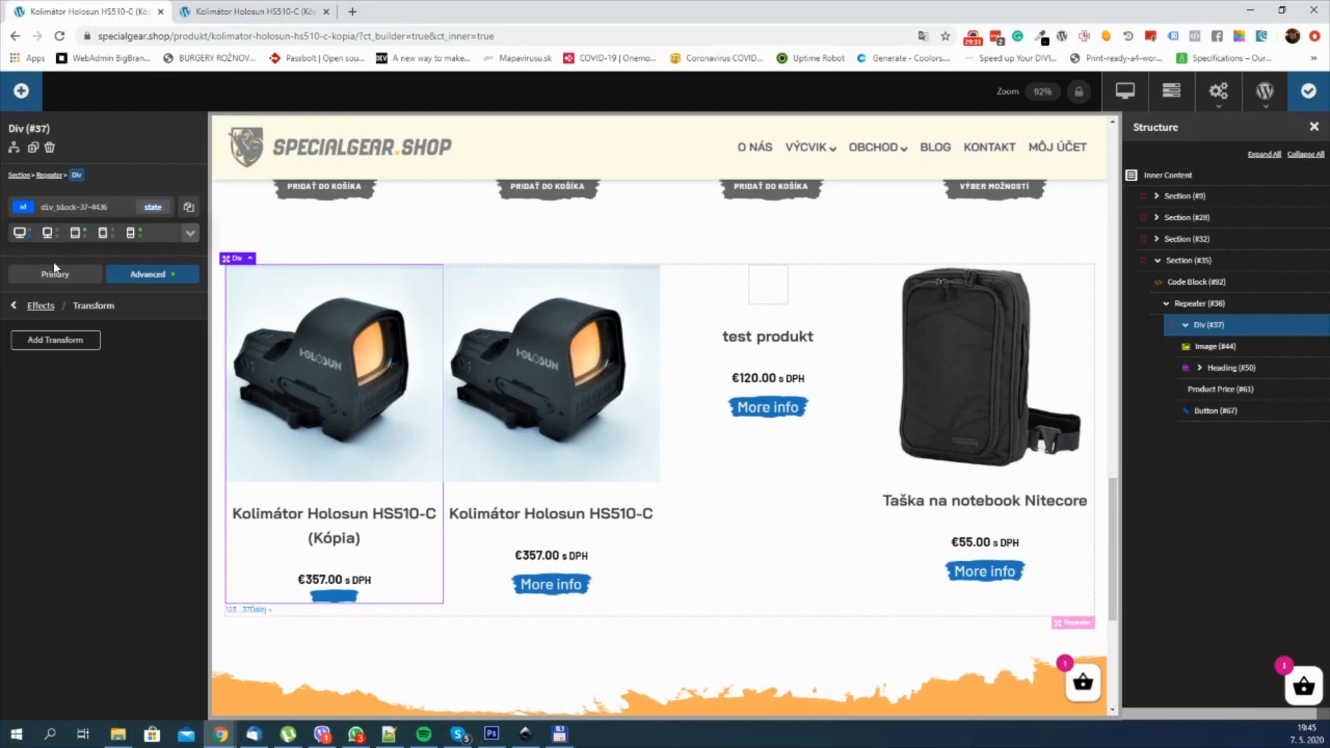
pyautogui.click(148, 278)
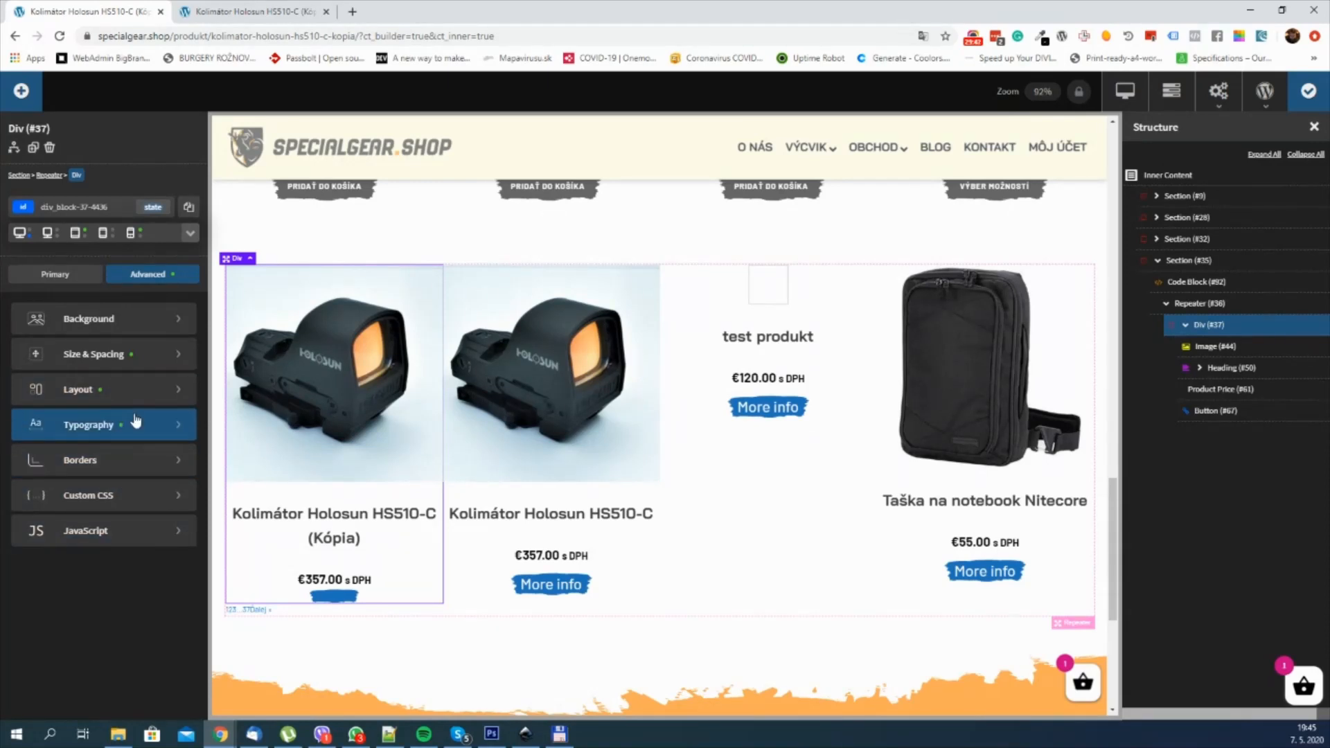
pyautogui.click(1308, 91)
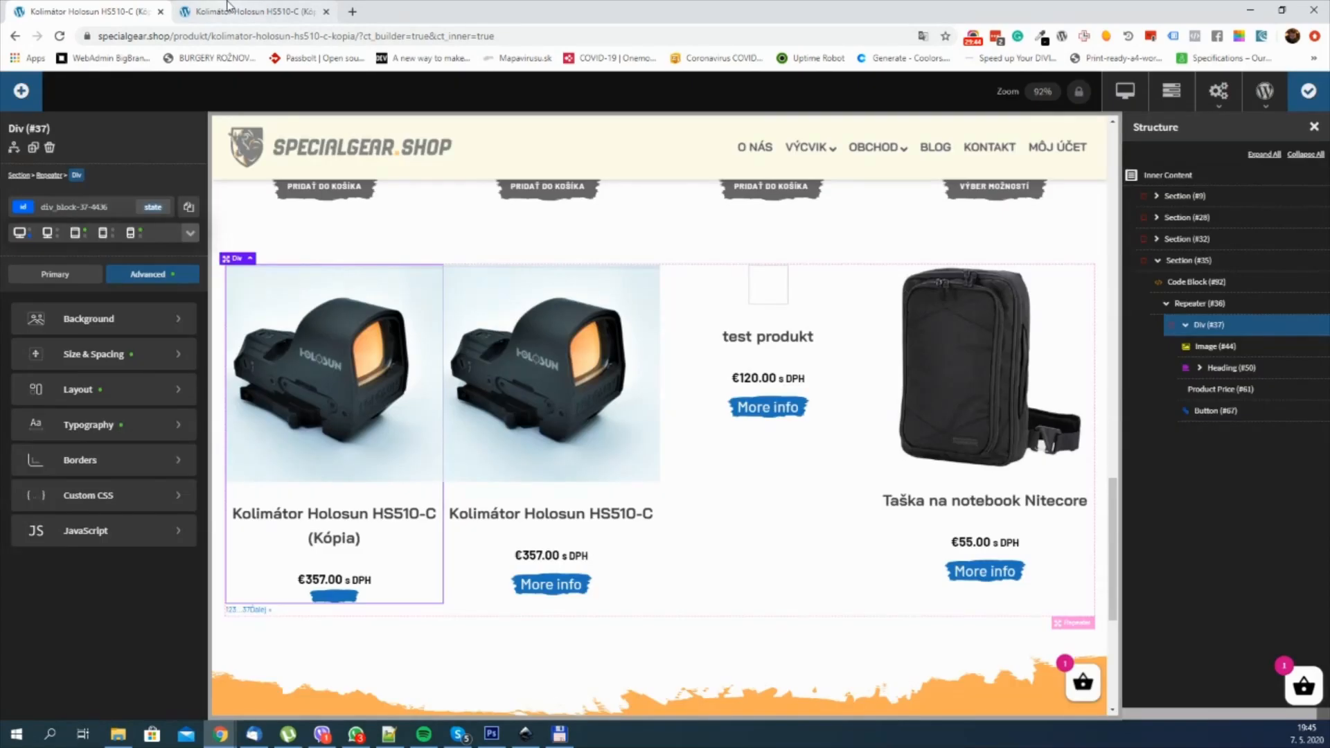
# Step: Reload the live product page and check the hover scaling on the custom related product cards
pyautogui.click(249, 11)
pyautogui.click(67, 36)
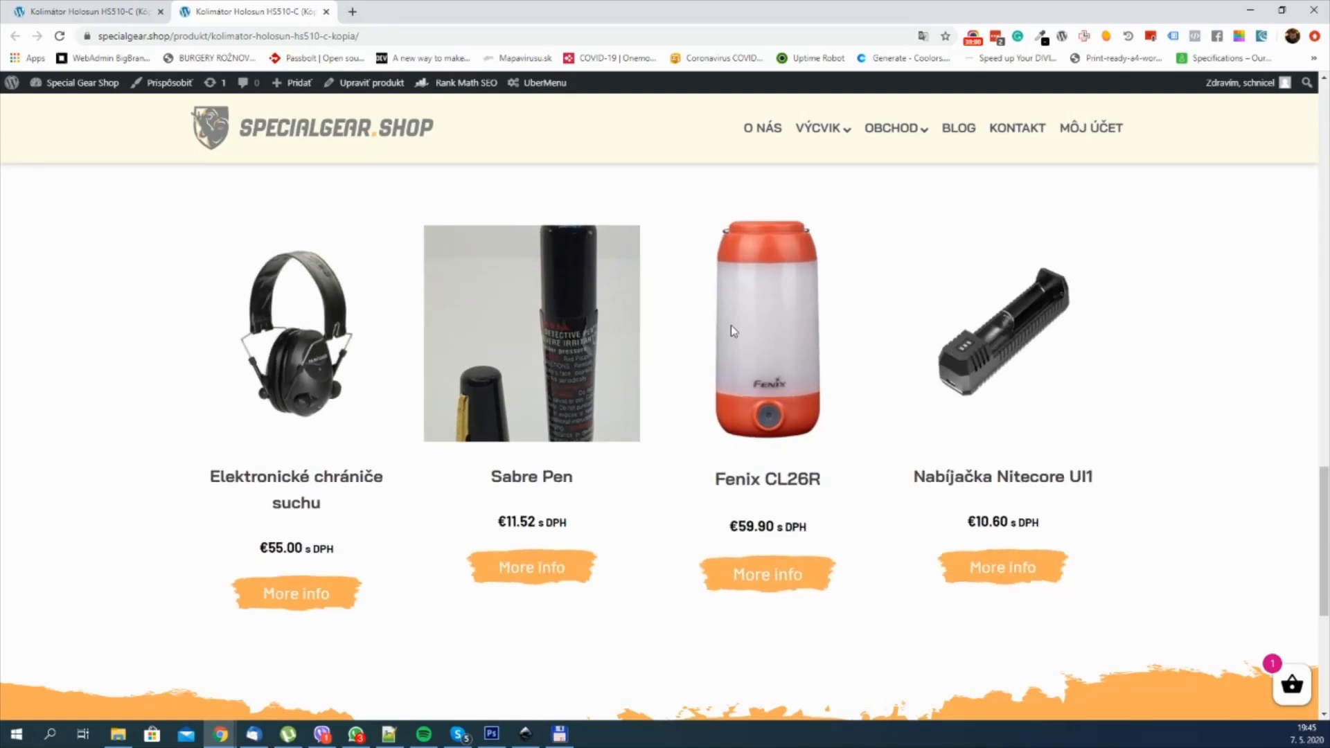
pyautogui.scroll(1, 340, 352)
pyautogui.scroll(-1, 340, 352)
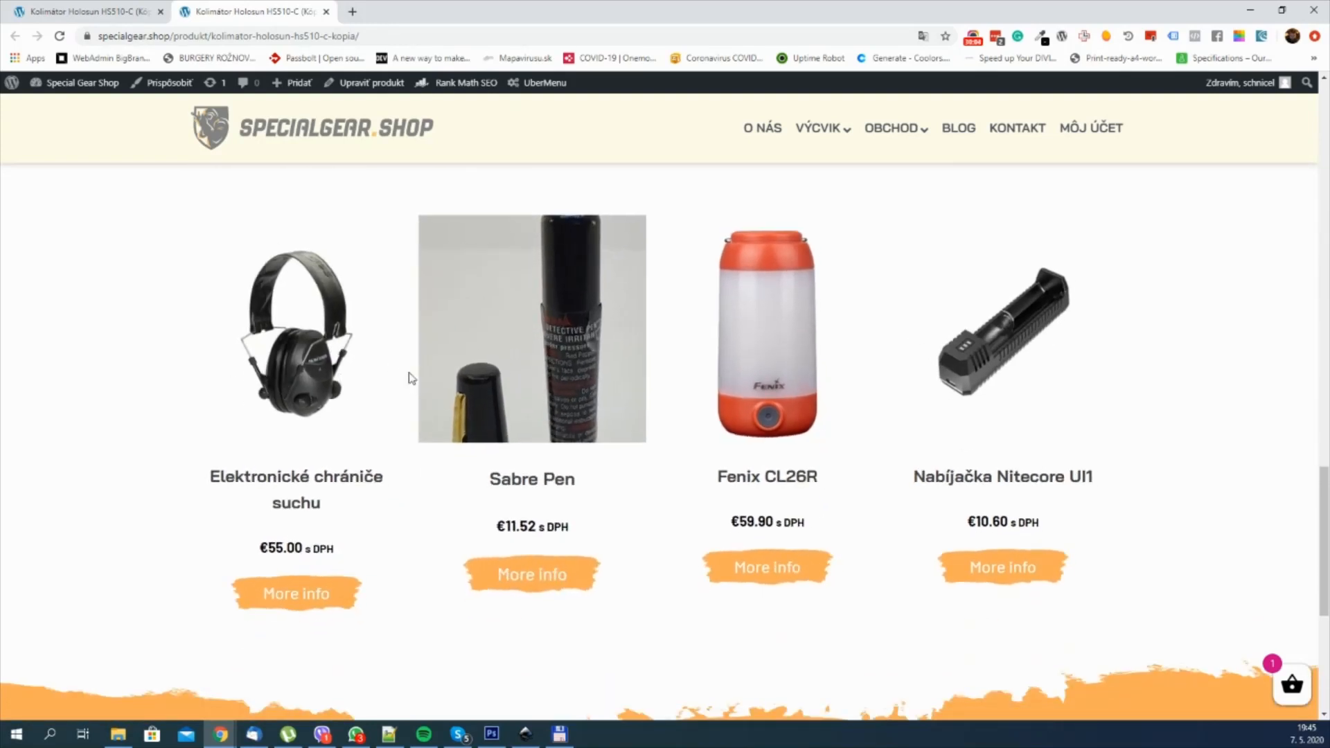
pyautogui.click(61, 13)
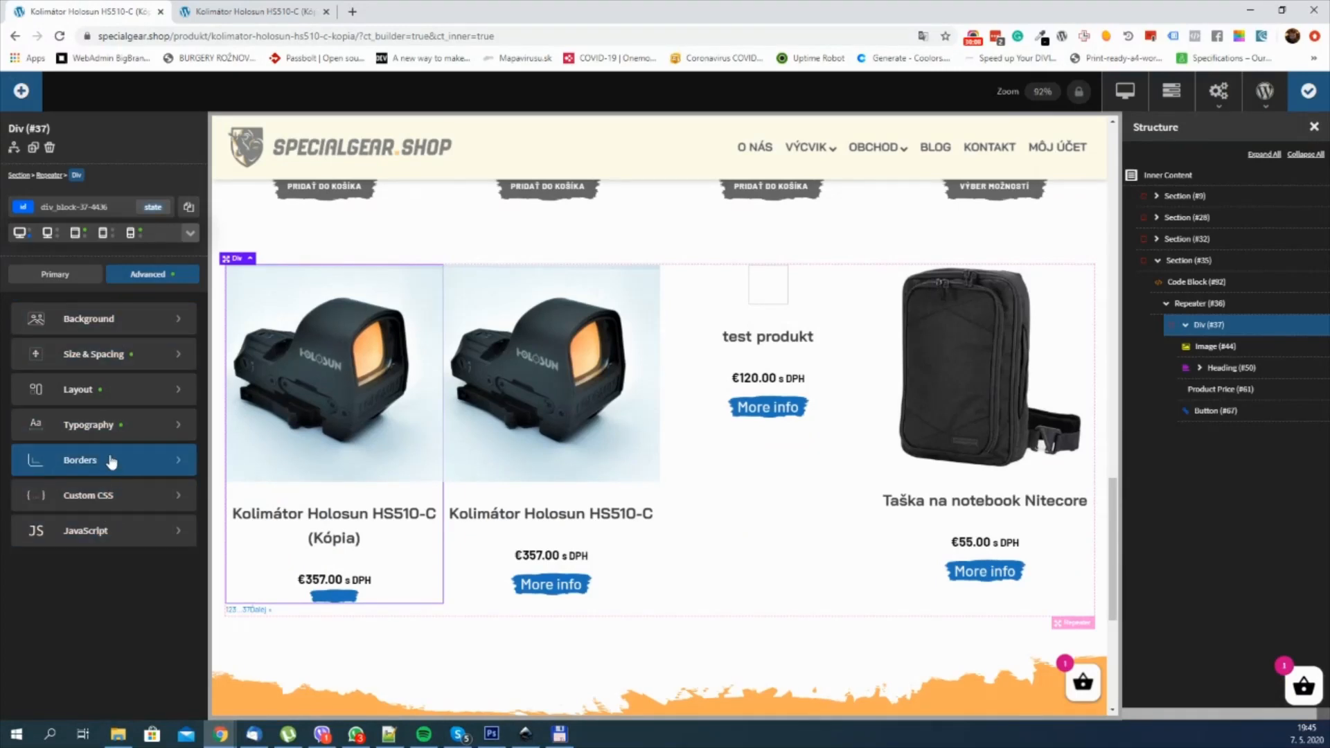
pyautogui.hotkey('ctrl', 'Tab')
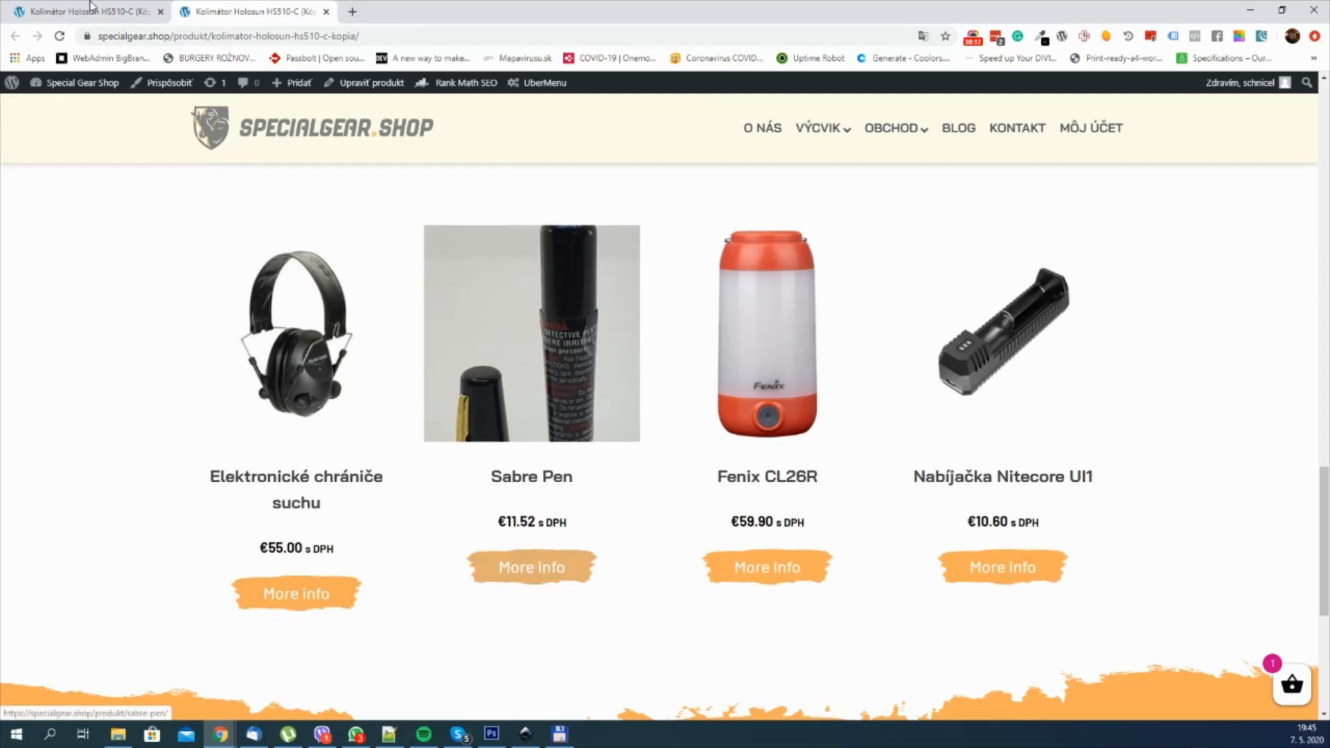
# Step: Return to the builder, set the Repeater Div's transition duration to 0.5 sec and save the template
pyautogui.hotkey('ctrl', 'Tab')
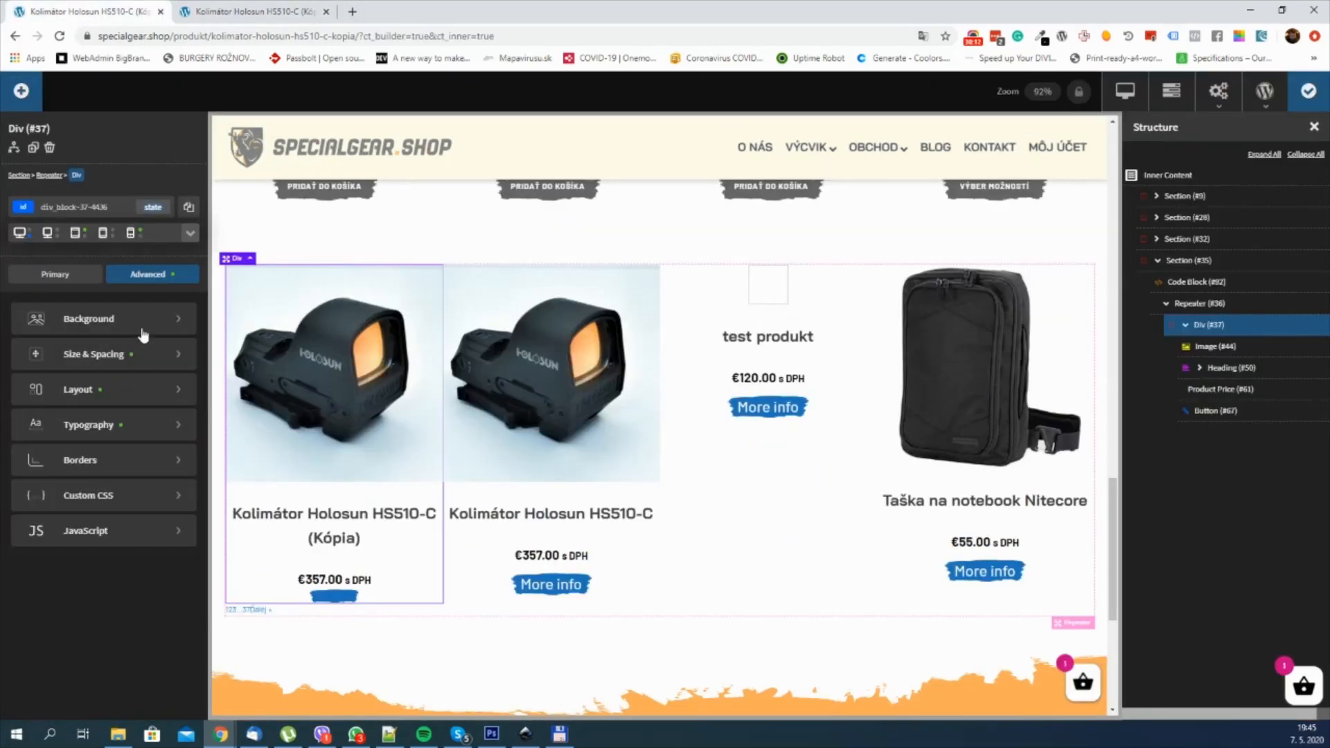
pyautogui.click(114, 475)
pyautogui.click(83, 414)
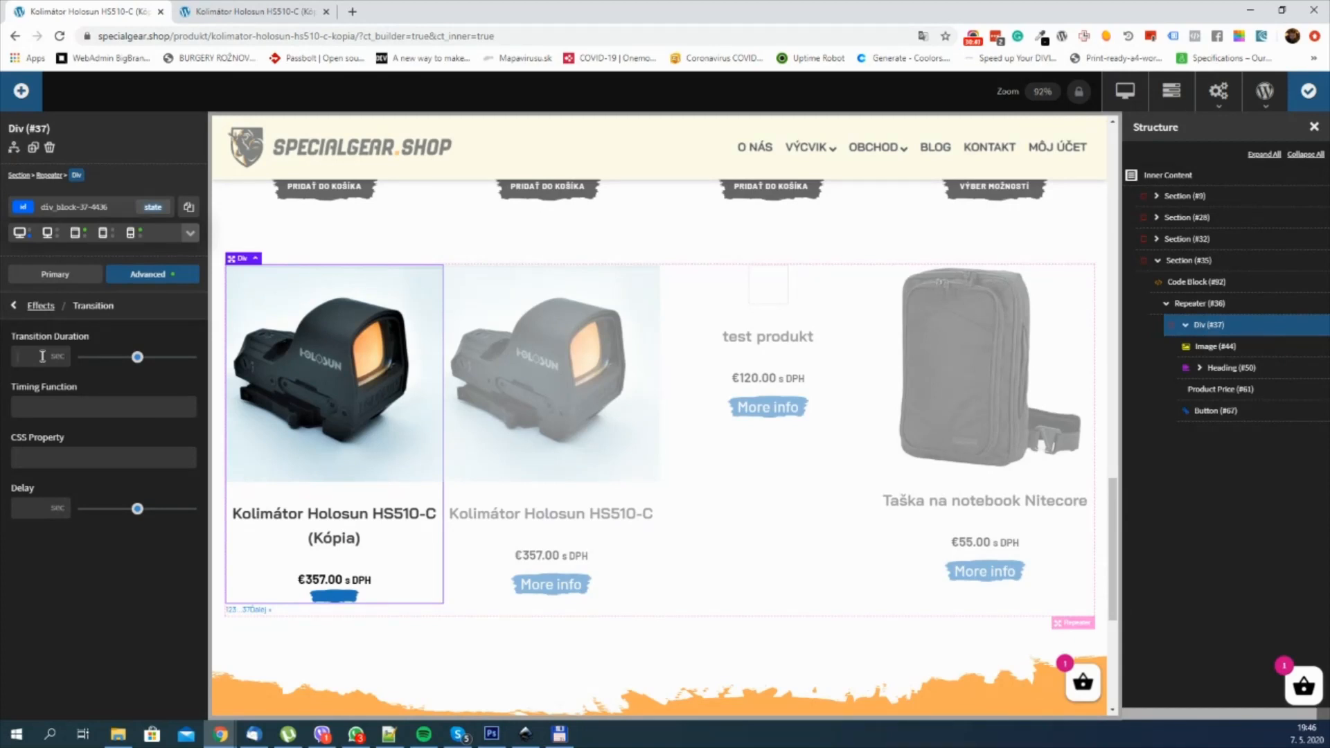
pyautogui.write('0.5')
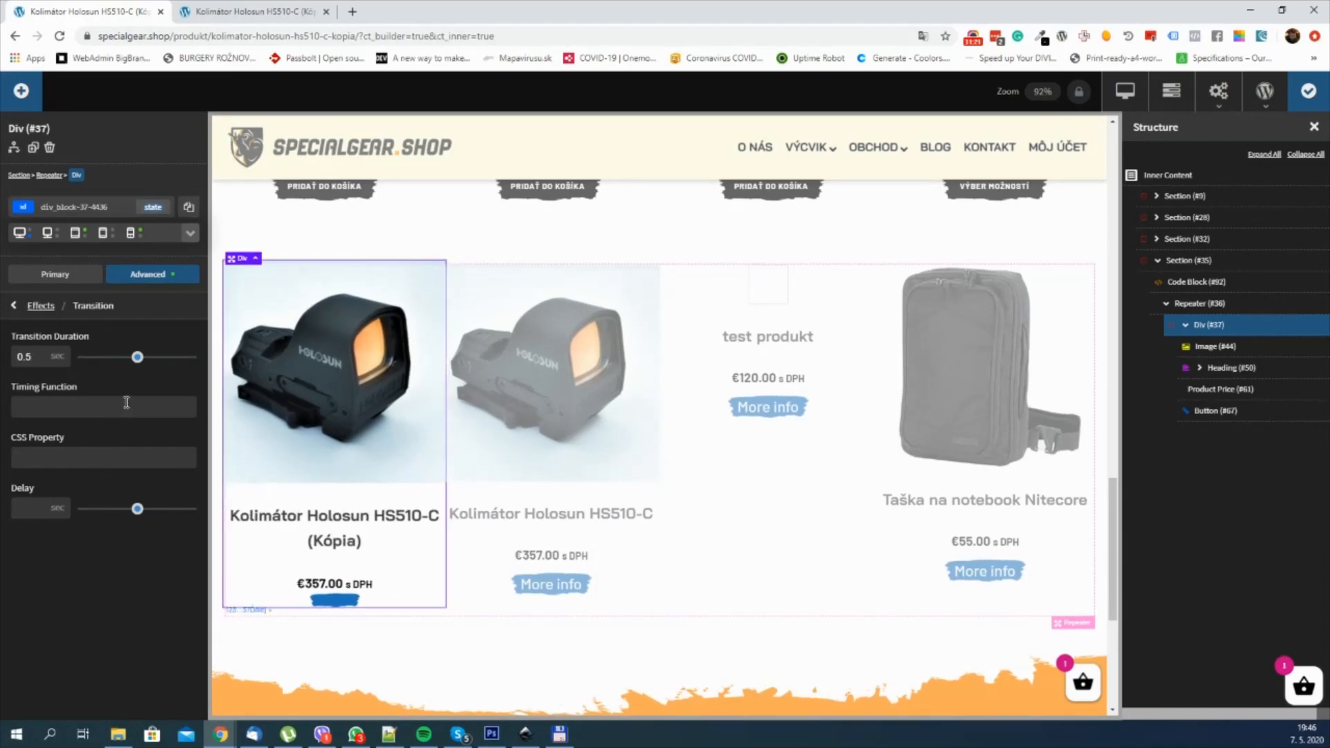
pyautogui.click(1309, 95)
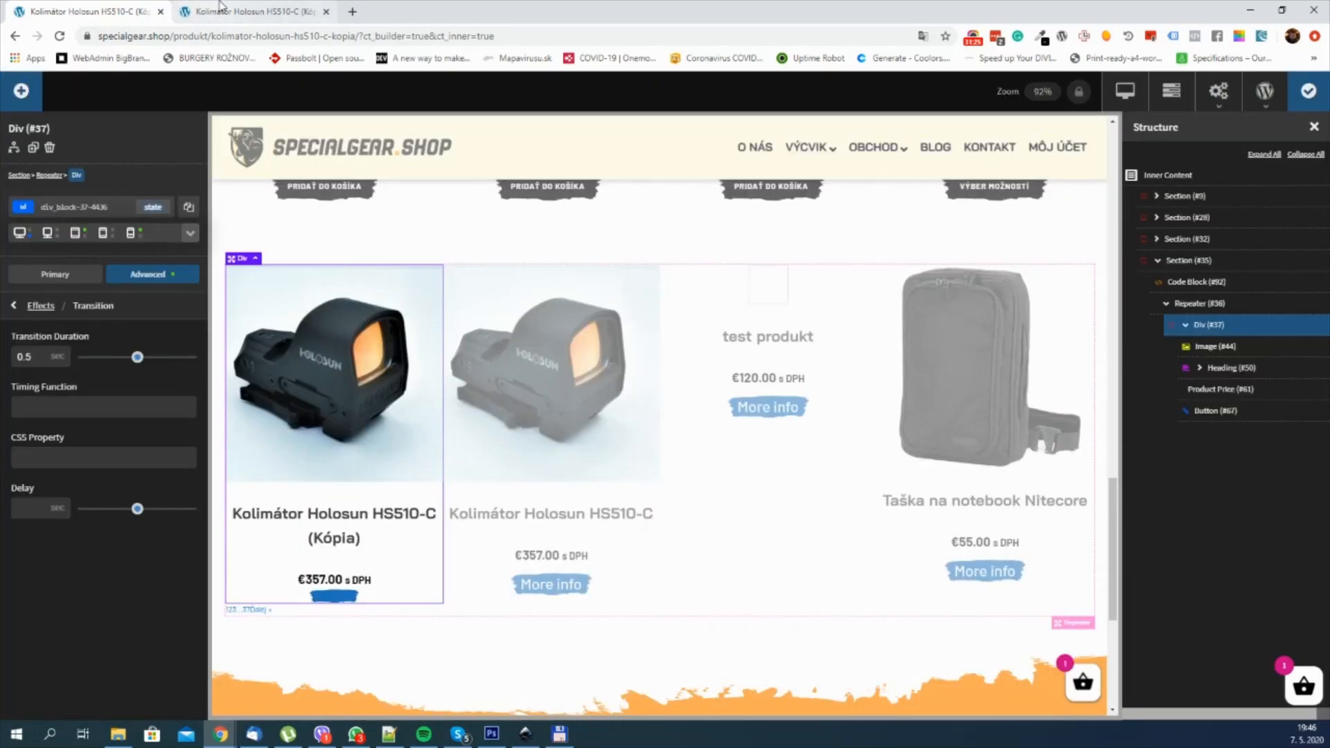
# Step: Reload the live product page, examine the card hover transition and compare the custom block with the default "Súvisiace produkty" section
pyautogui.click(196, 8)
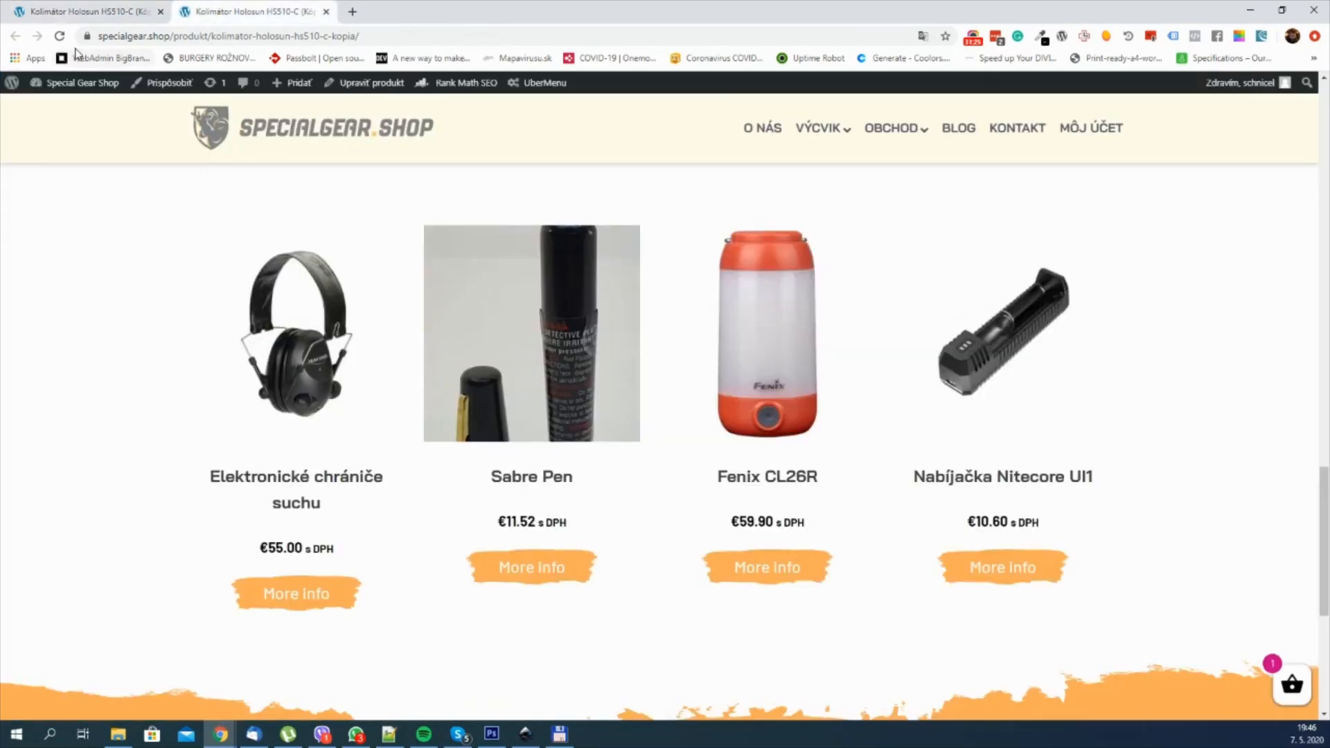
pyautogui.click(60, 35)
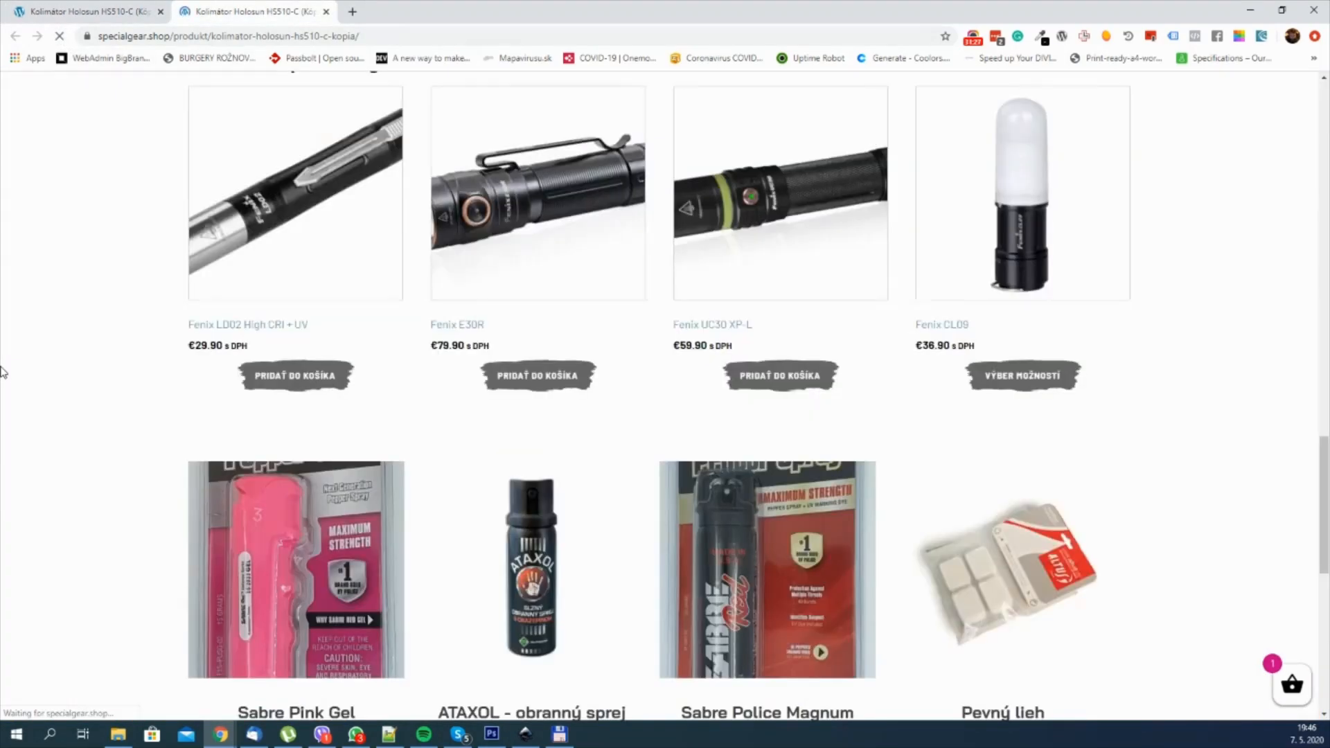
pyautogui.scroll(-5, 46, 335)
pyautogui.scroll(5, 46, 335)
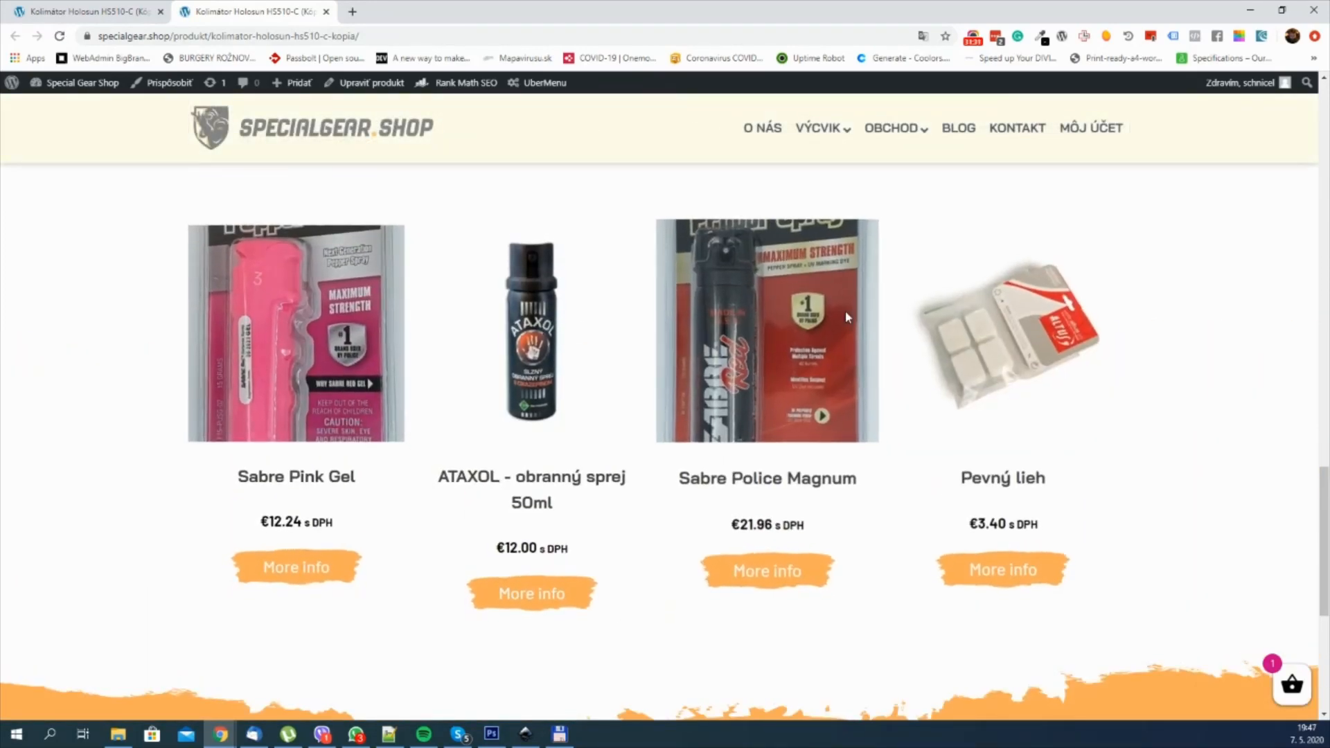
pyautogui.scroll(-1, 308, 300)
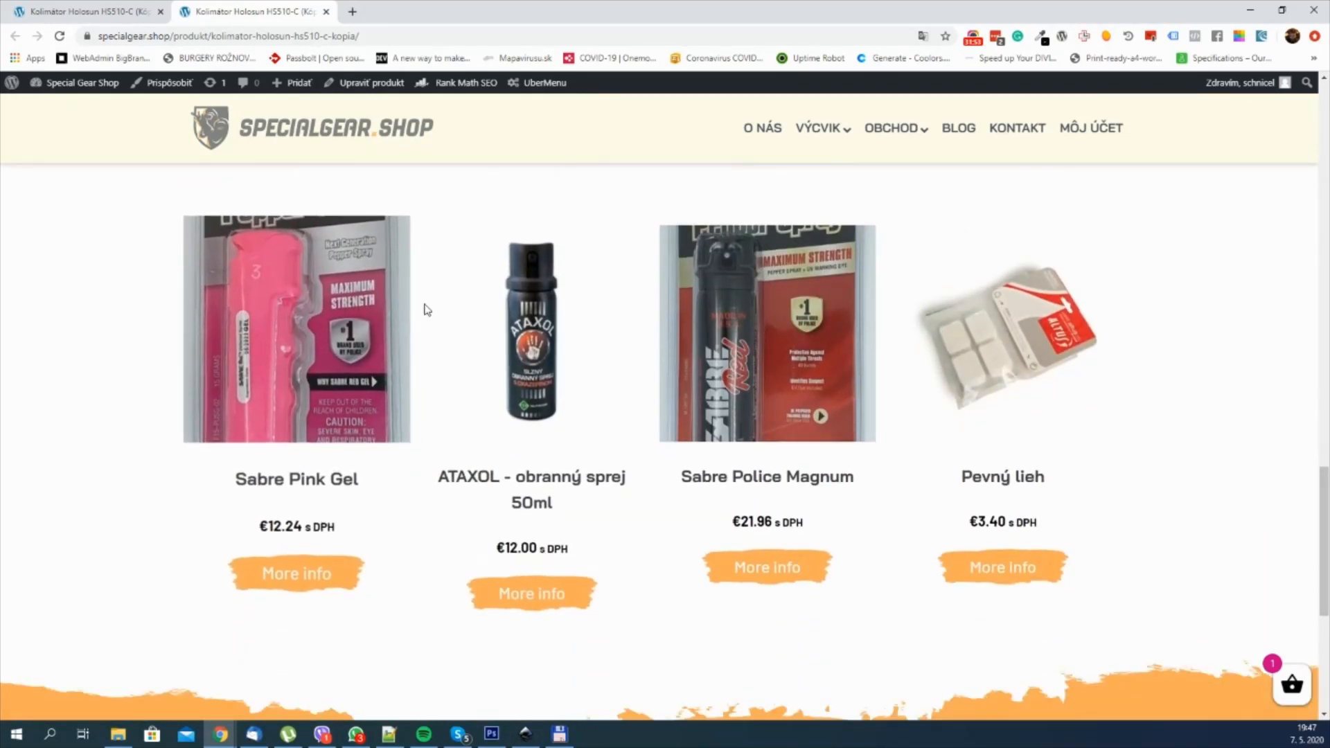
pyautogui.scroll(2, 523, 371)
pyautogui.scroll(-2, 512, 367)
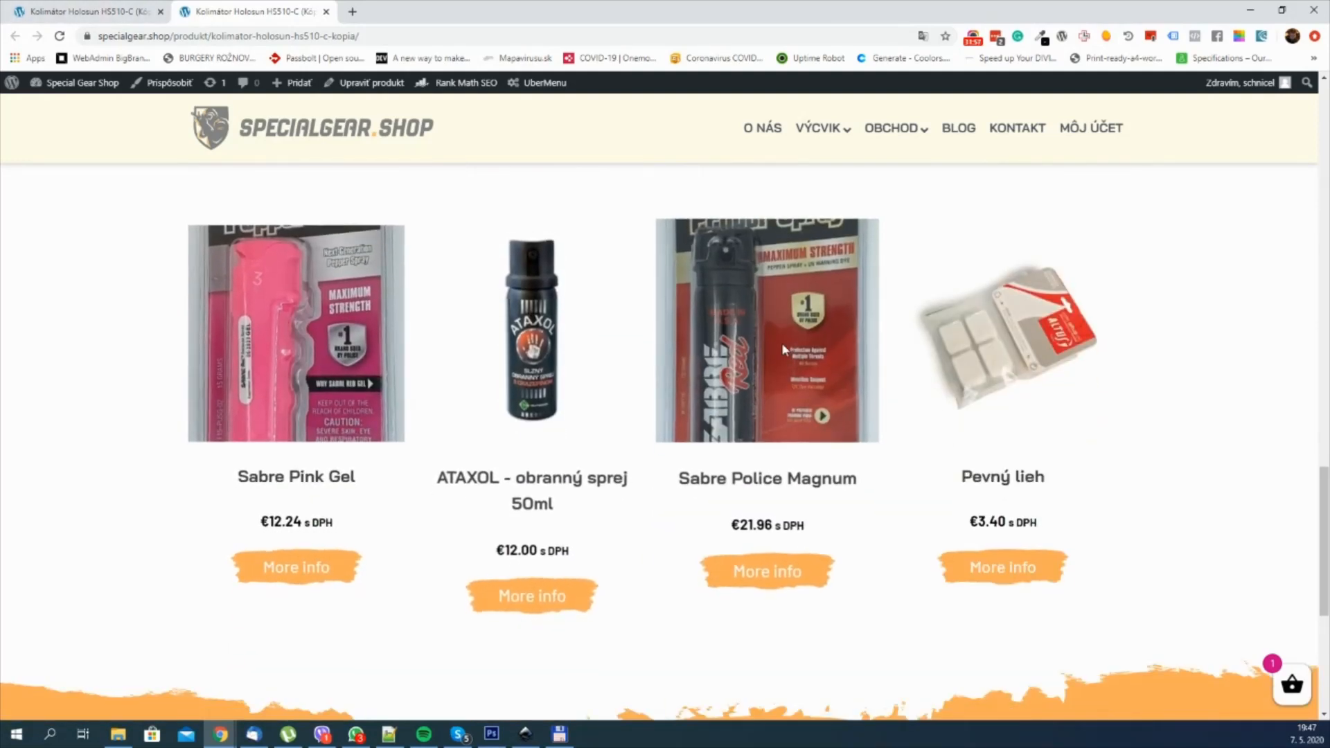
pyautogui.scroll(1, 1057, 371)
pyautogui.scroll(-1, 1053, 372)
pyautogui.scroll(1, 1053, 373)
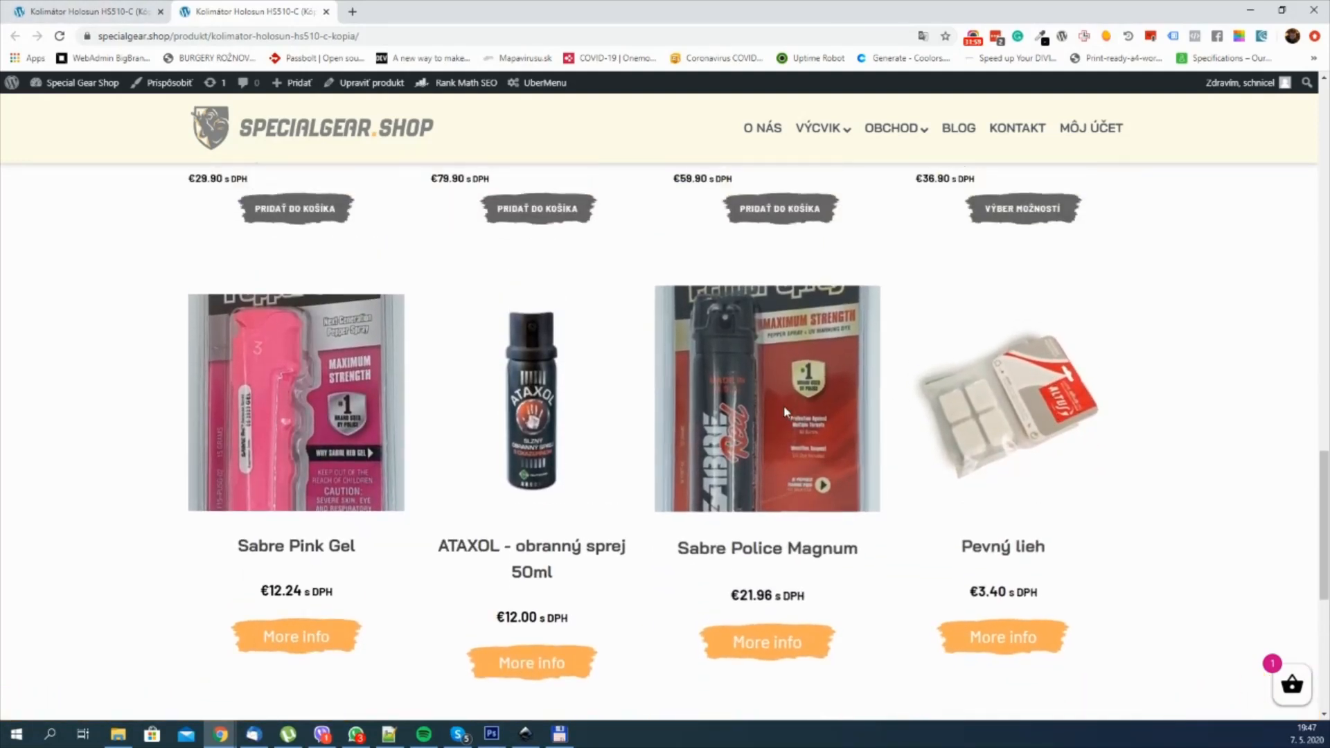
pyautogui.scroll(-1, 784, 407)
pyautogui.scroll(1, 776, 403)
pyautogui.scroll(-1, 305, 372)
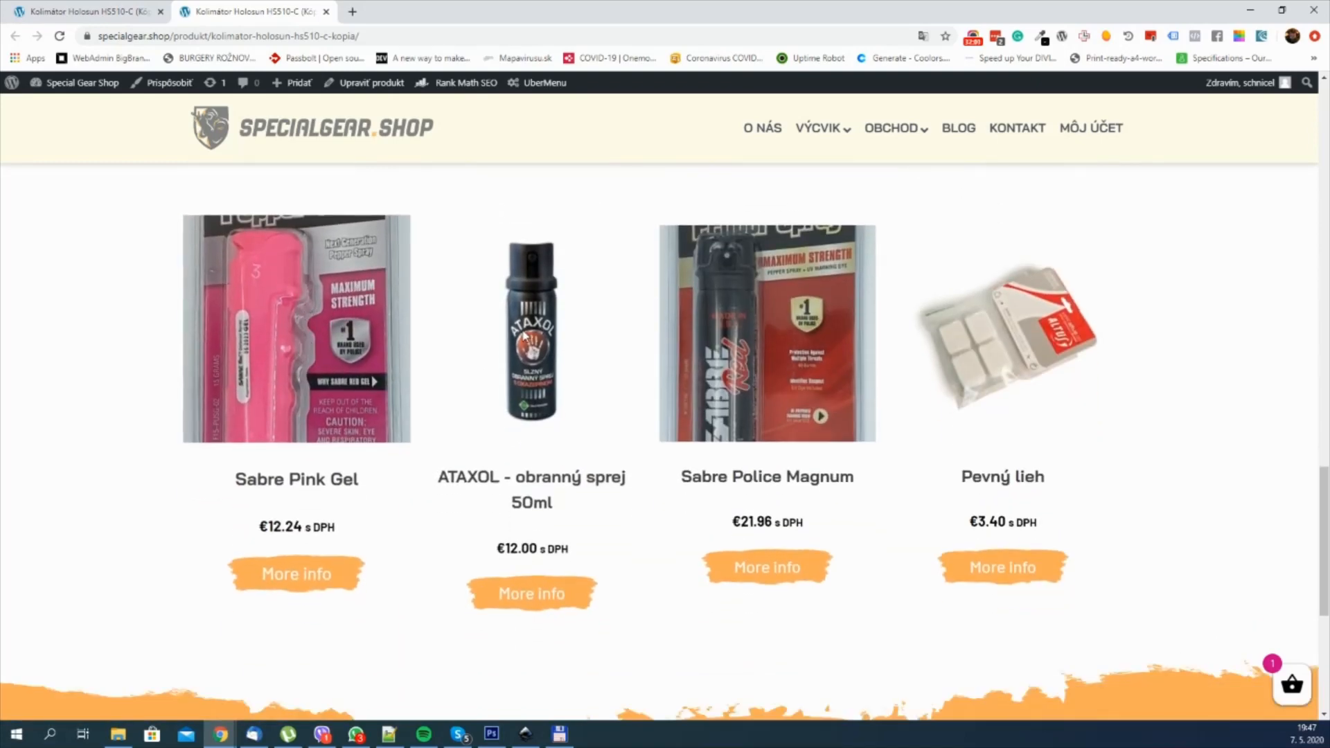
pyautogui.scroll(1, 976, 343)
pyautogui.scroll(-1, 963, 343)
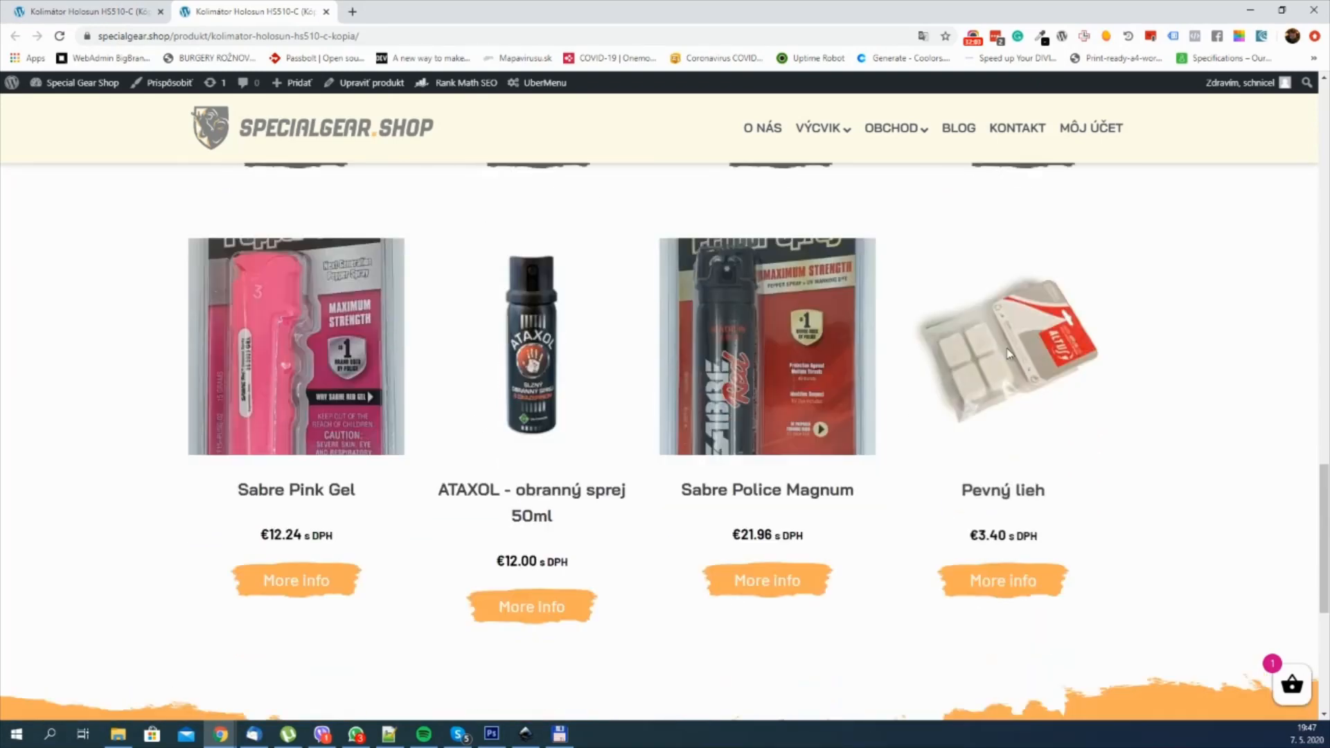
pyautogui.scroll(7, 543, 329)
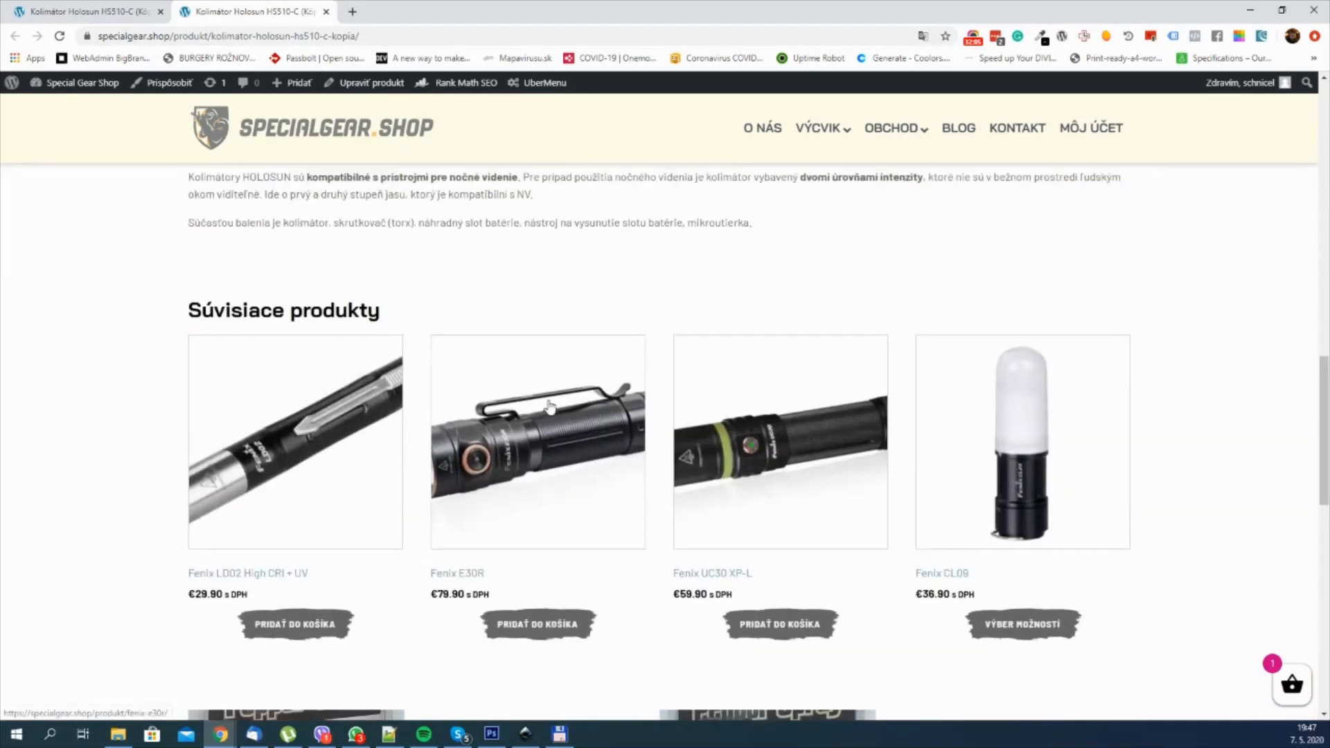
pyautogui.scroll(-5, 551, 388)
# Step: Return to the builder and delete the section holding the default "Súvisiace produkty" related products
pyautogui.hotkey('ctrl', '1')
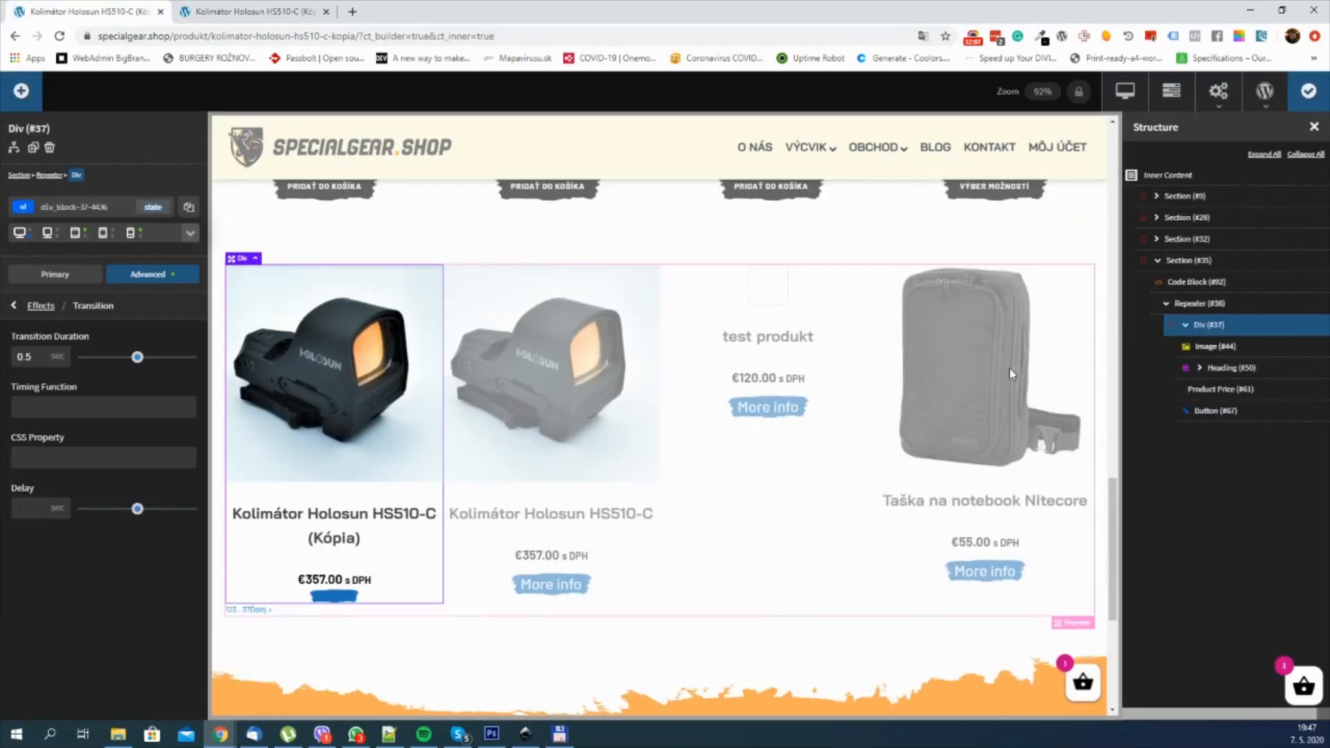
pyautogui.scroll(3, 1009, 369)
pyautogui.scroll(3, 1008, 408)
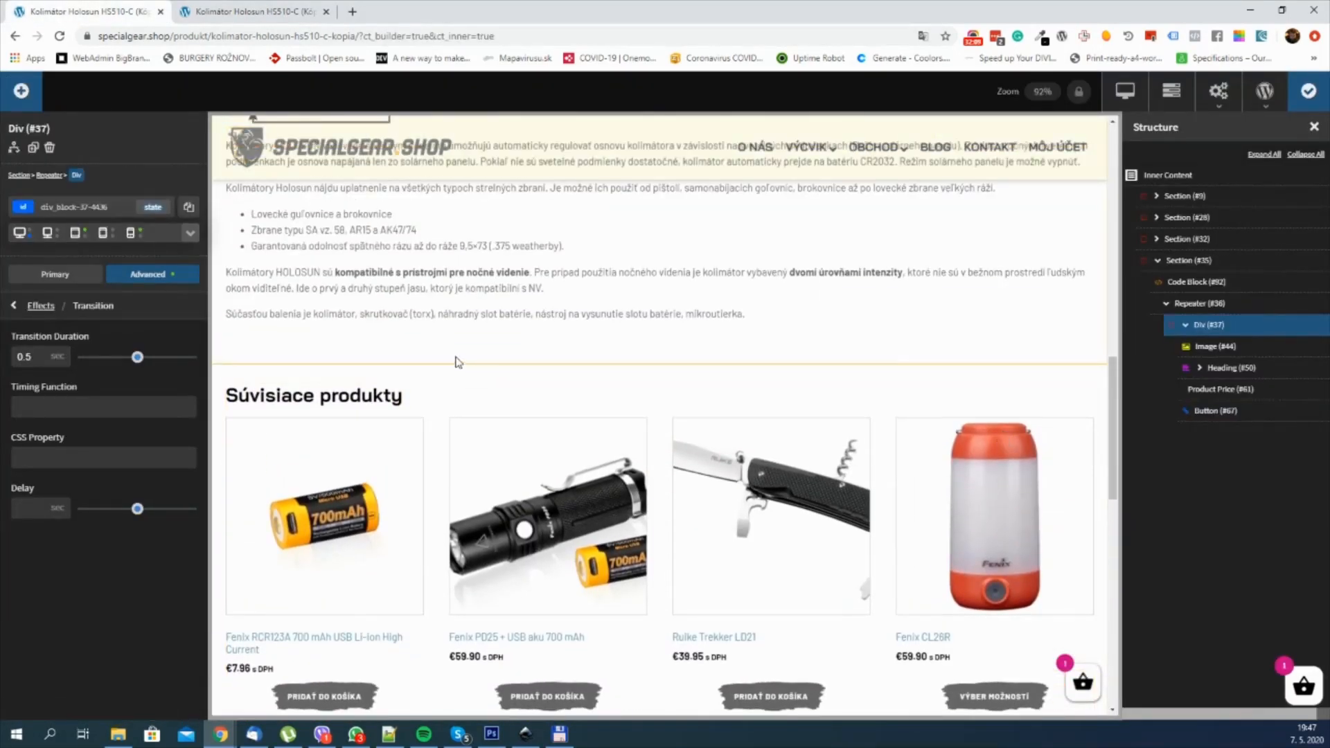
pyautogui.click(458, 385)
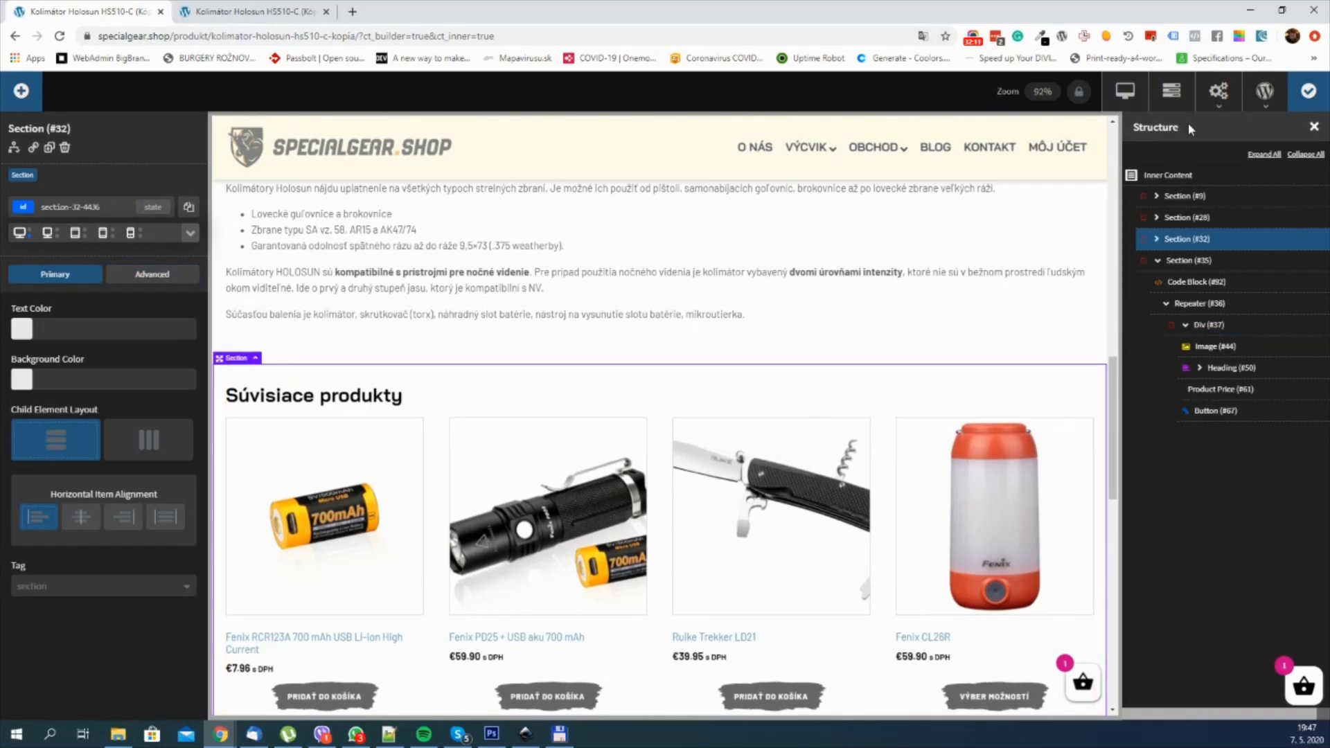
pyautogui.click(65, 150)
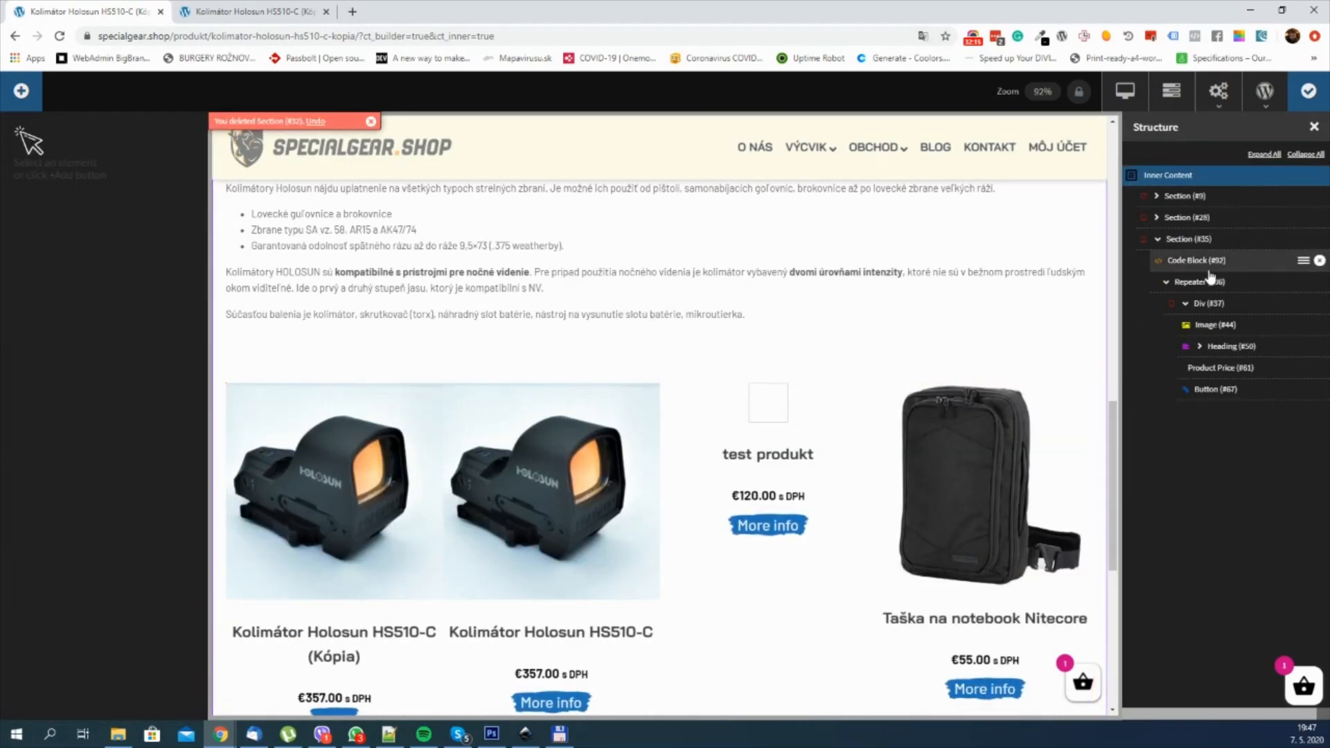
# Step: Add a Heading element to the custom Repeater's section and move it above the Code Block in the structure
pyautogui.click(1189, 239)
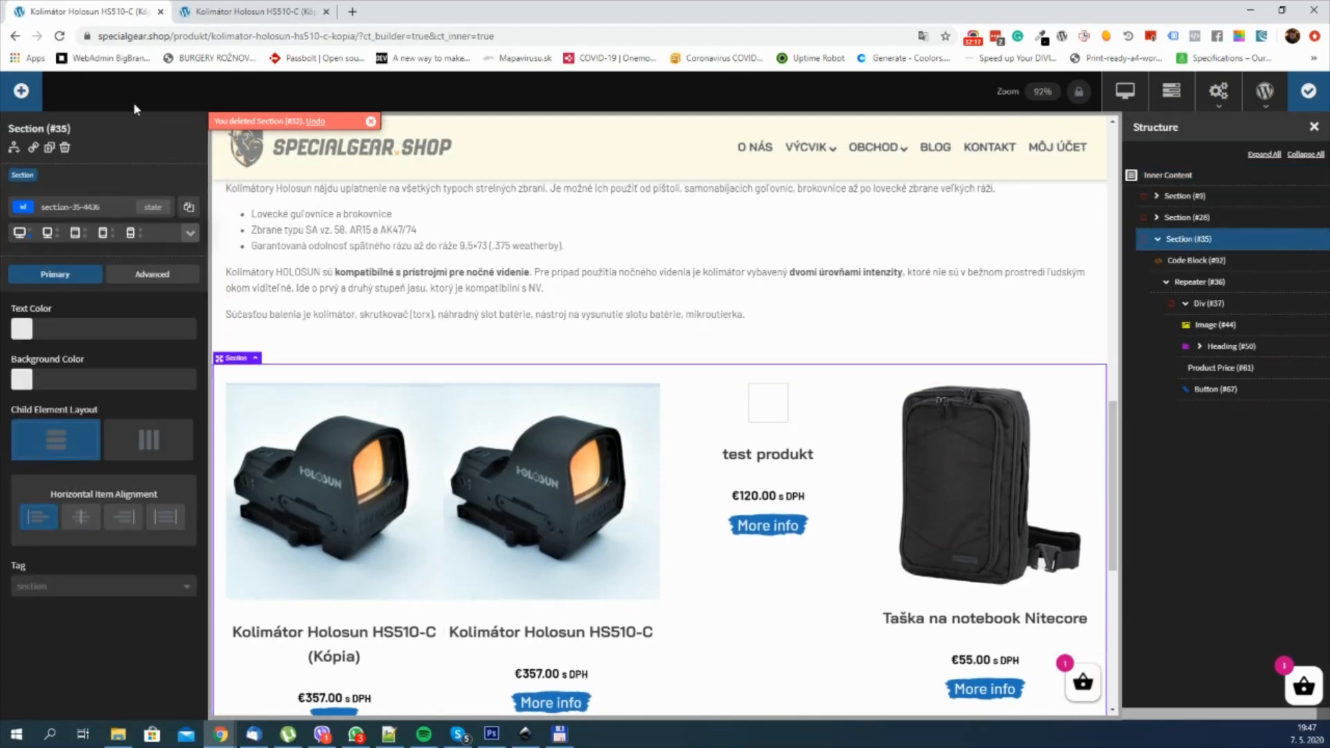
pyautogui.click(23, 89)
pyautogui.write('tit')
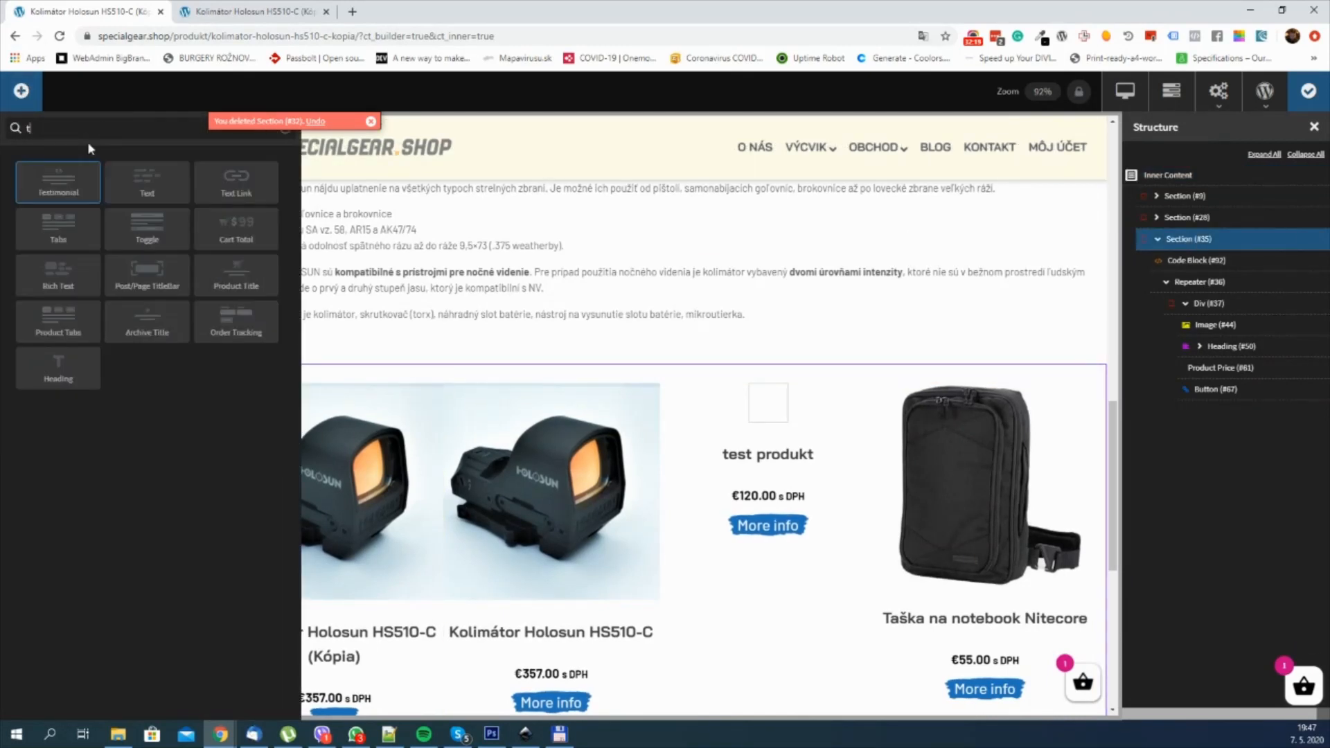
pyautogui.press('BackSpace')
pyautogui.press('BackSpace')
pyautogui.press('BackSpace')
pyautogui.write('hea')
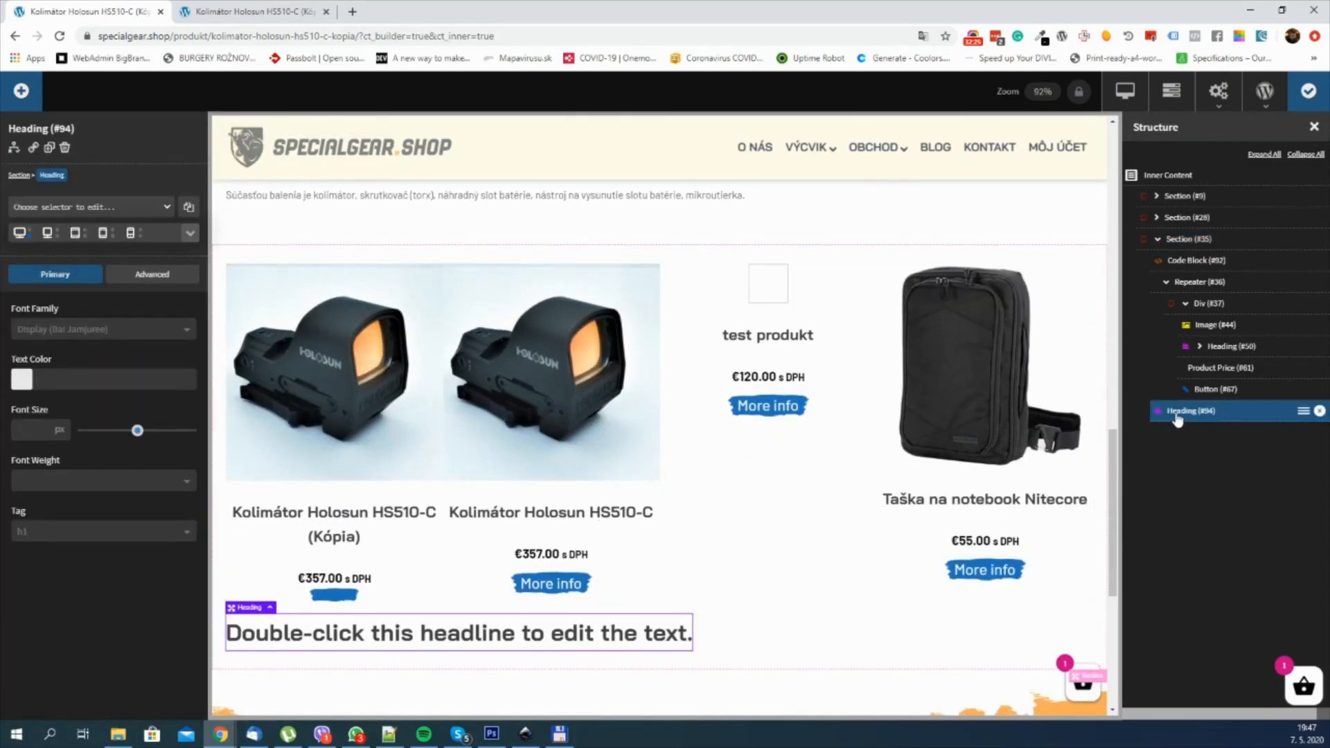
pyautogui.moveTo(1177, 419); pyautogui.dragTo(1190, 262)
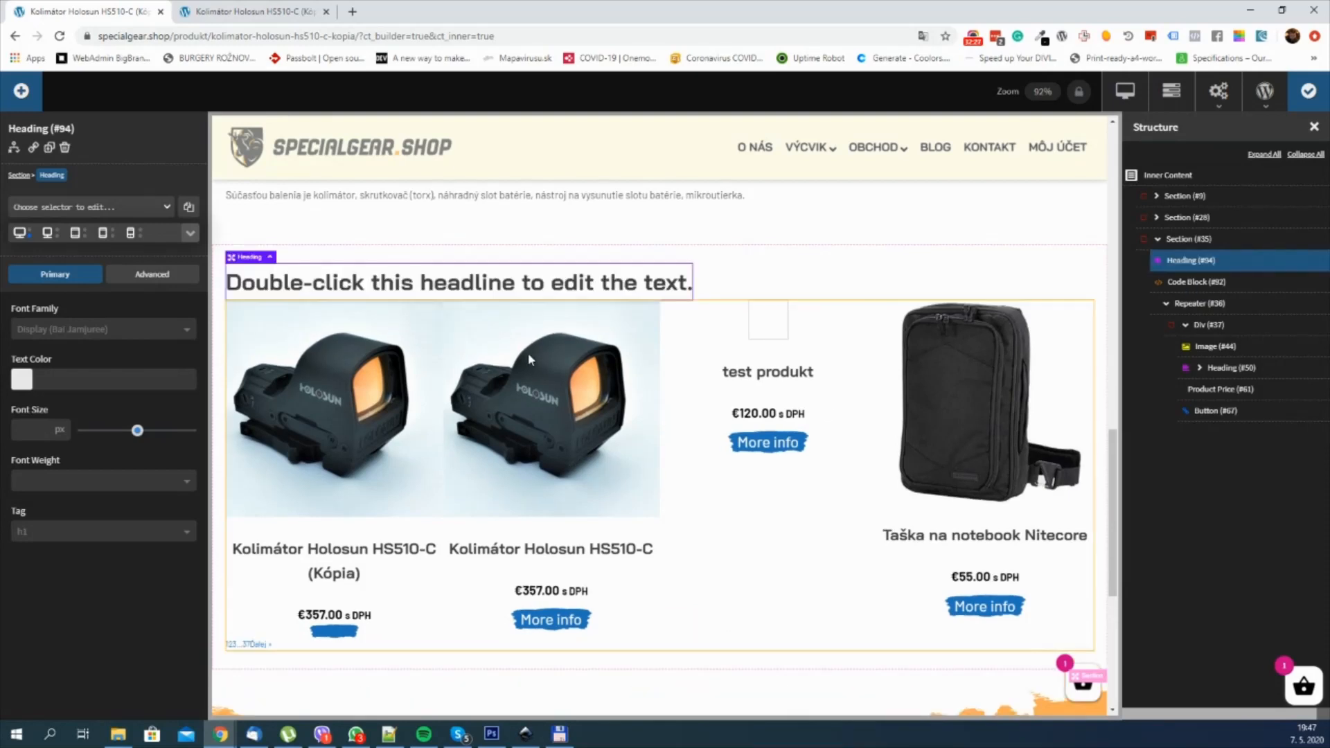
# Step: Change the new heading's text to "Related products" and centre the section's items horizontally
pyautogui.doubleClick(526, 285)
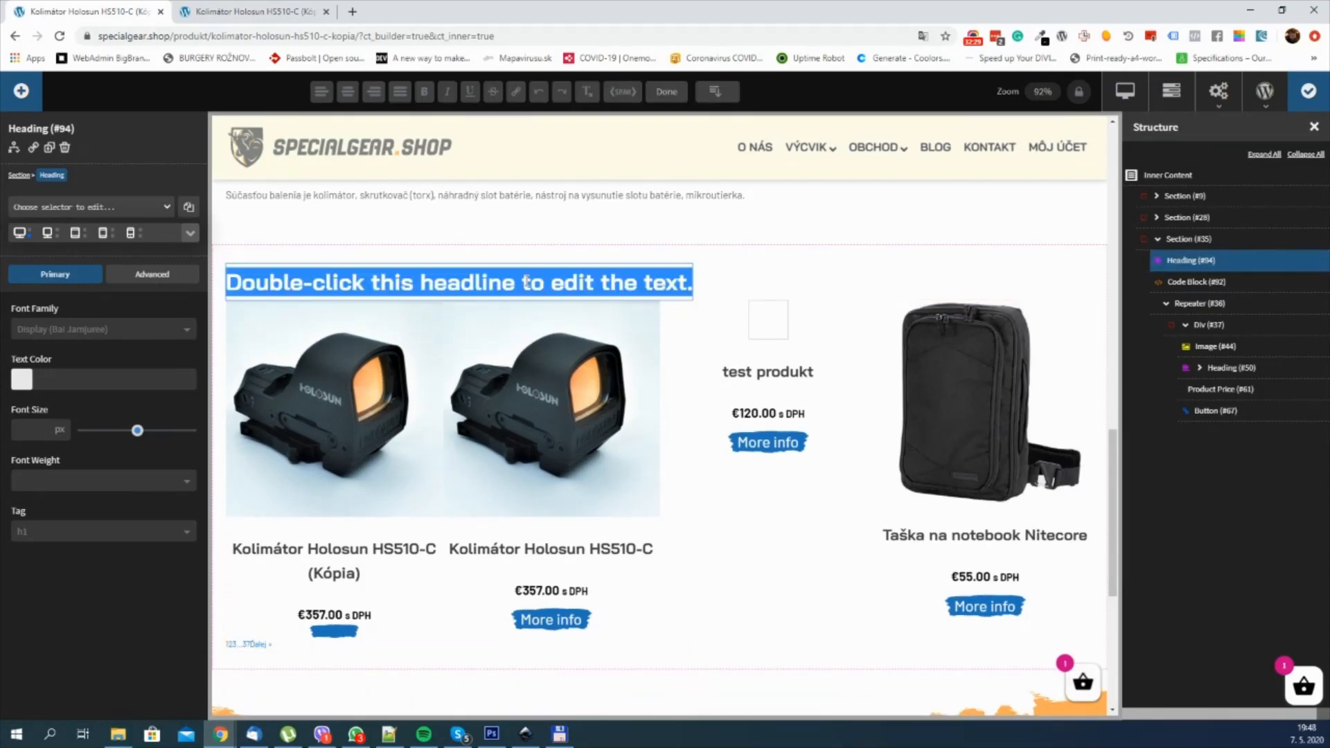
pyautogui.write('Related products')
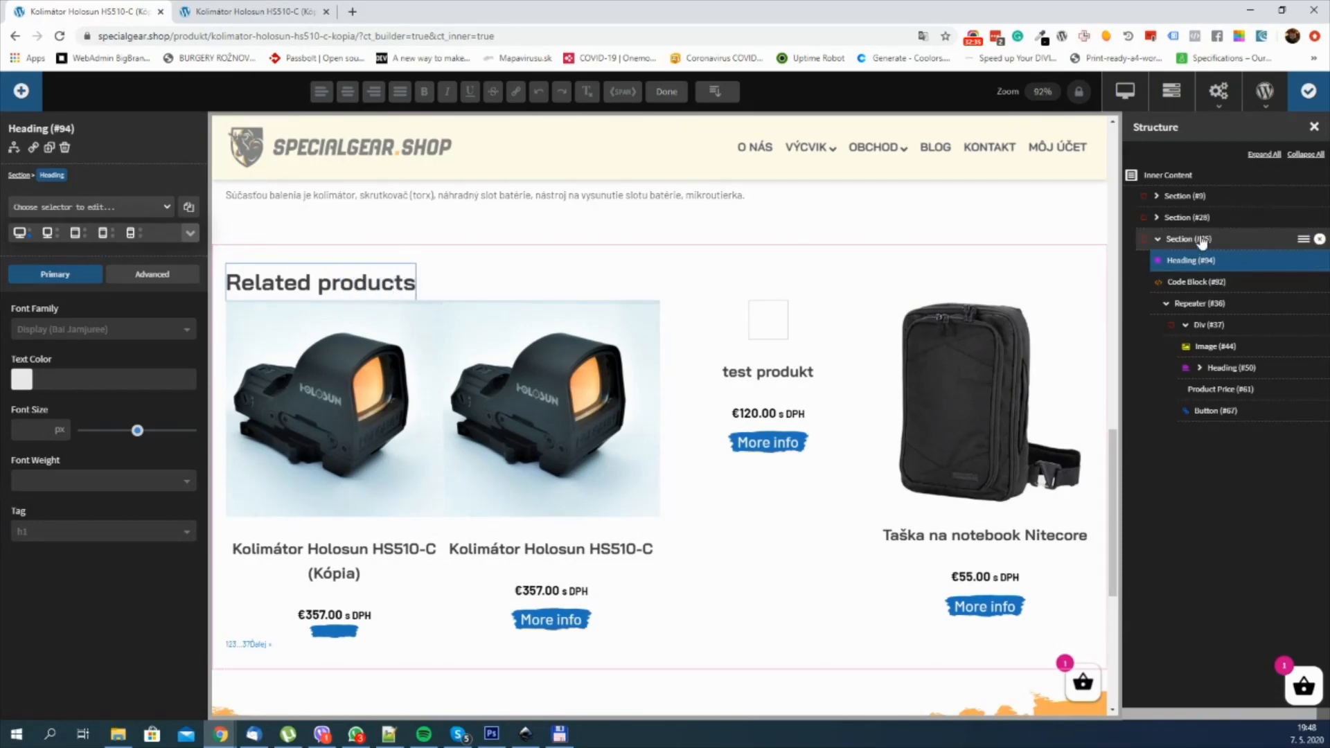
pyautogui.scroll(-1, 814, 285)
pyautogui.scroll(1, 813, 284)
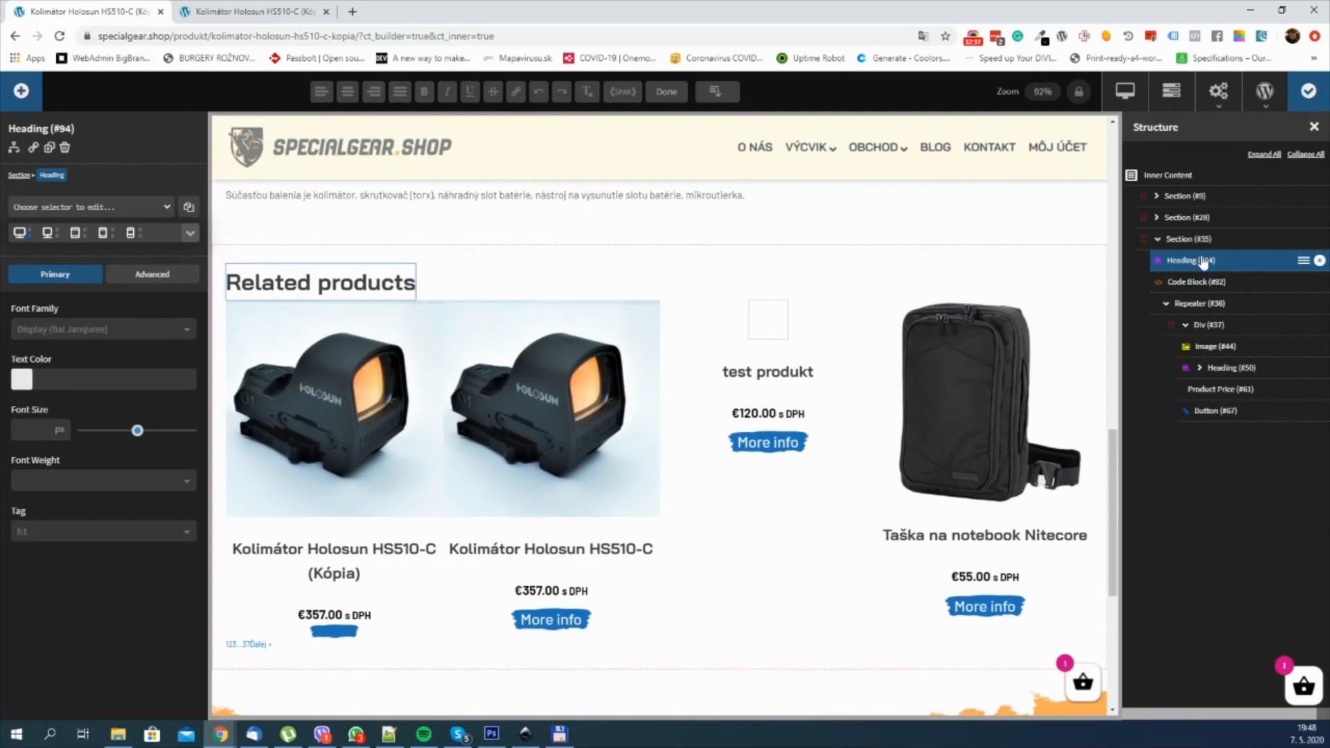
pyautogui.click(1206, 240)
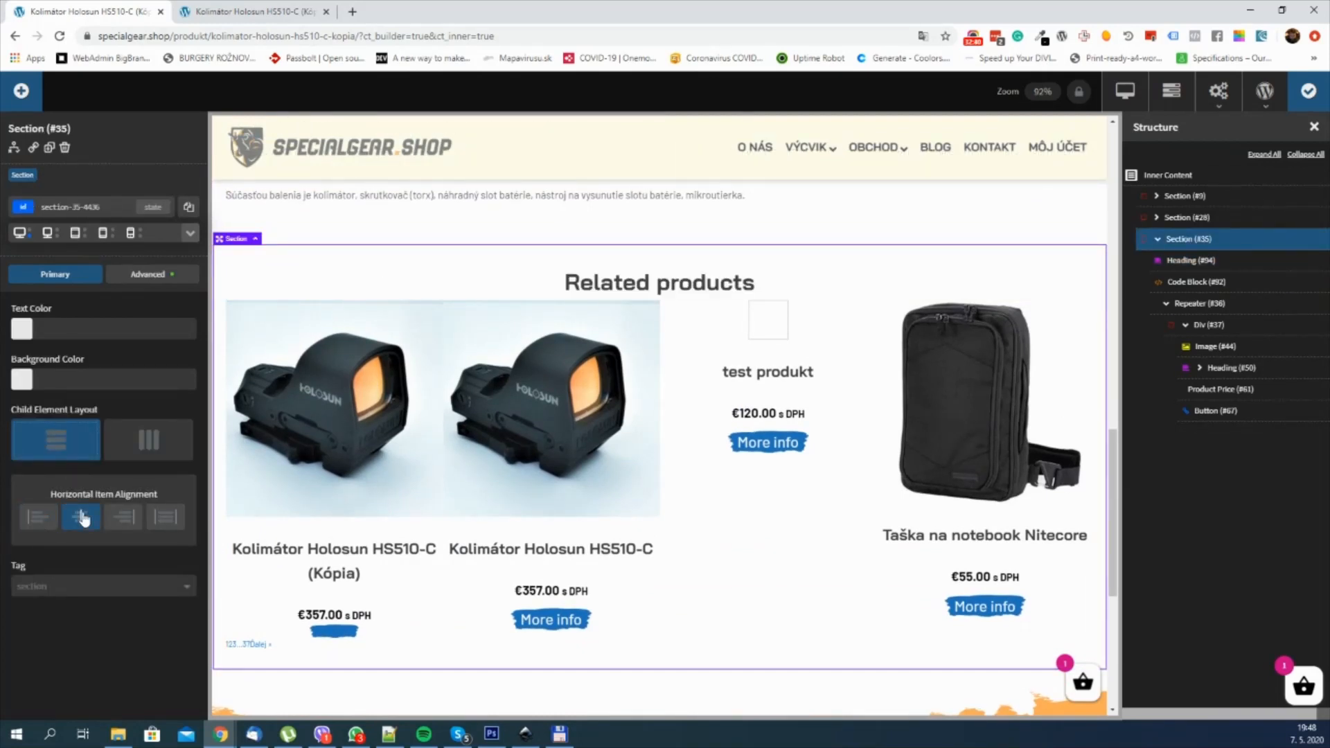
# Step: Set the "Related products" heading's bottom margin to 70 px and save the template
pyautogui.click(650, 283)
pyautogui.click(156, 276)
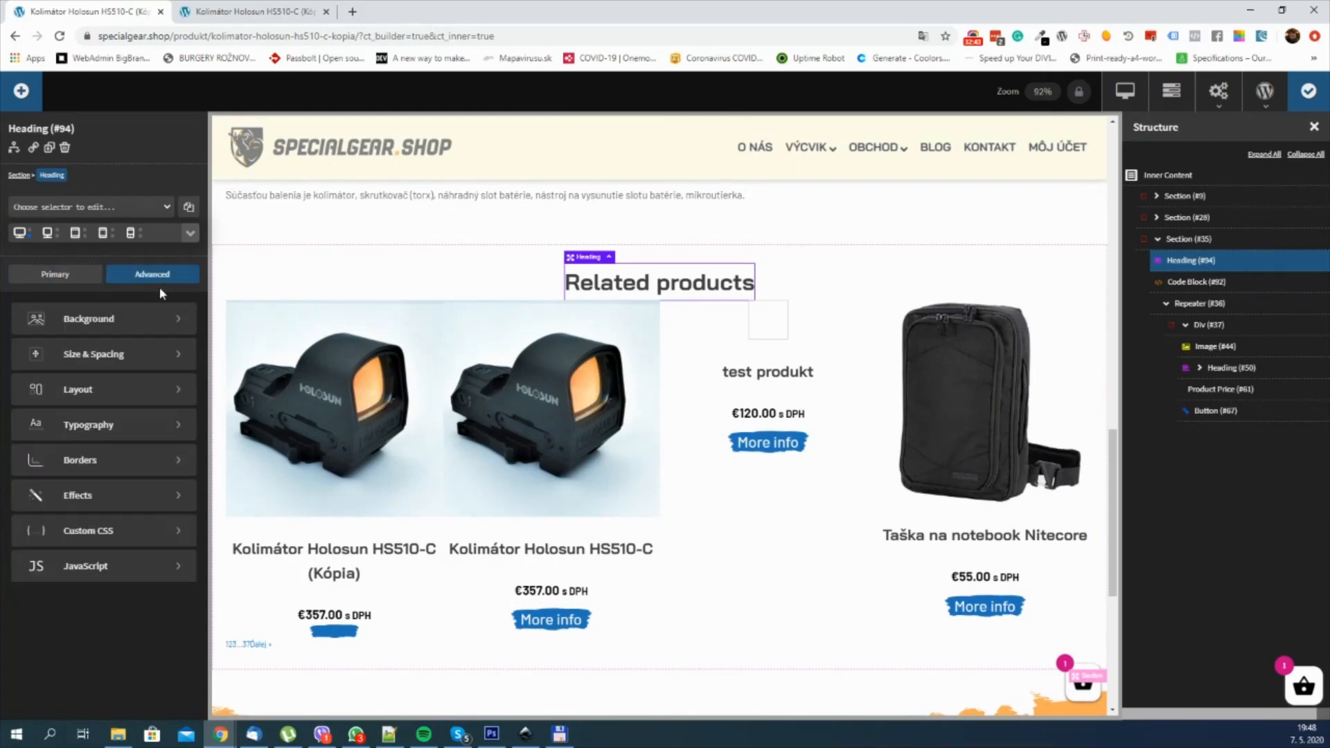
pyautogui.click(143, 357)
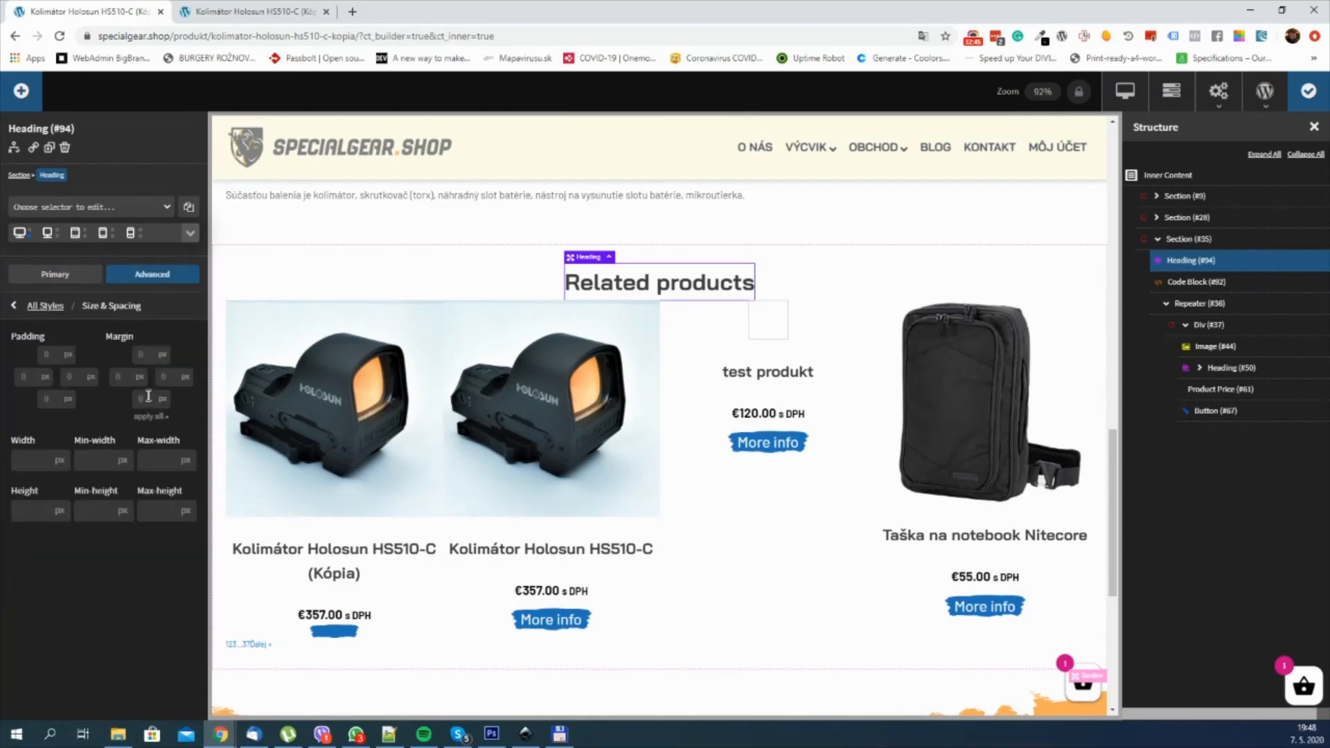
pyautogui.click(148, 398)
pyautogui.write('30')
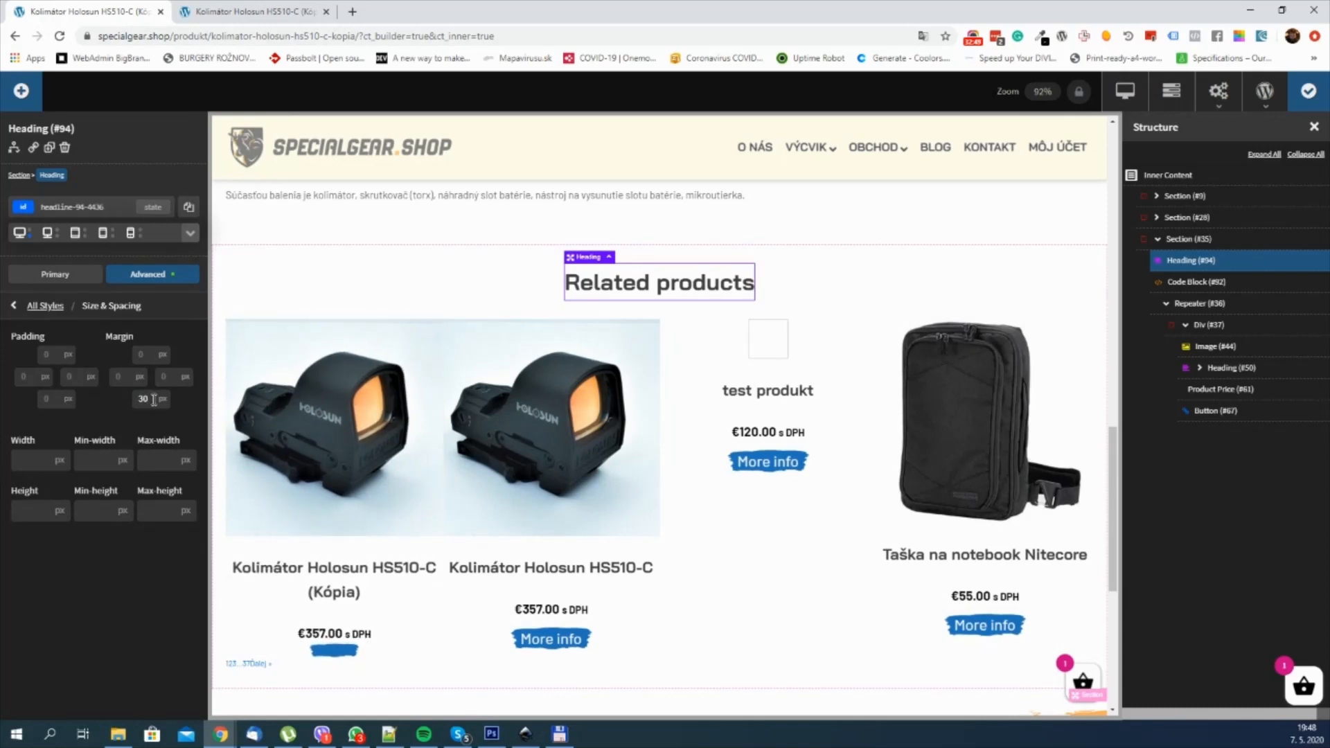
pyautogui.write('70')
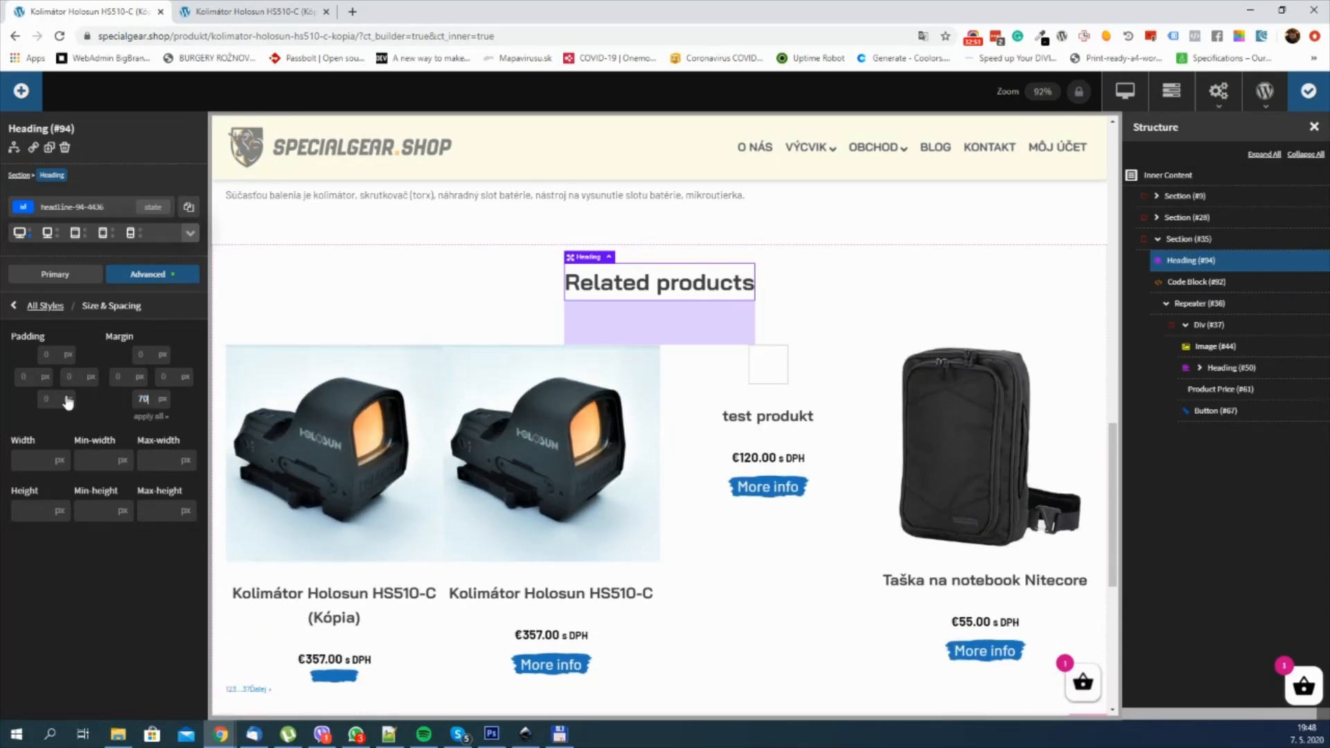
pyautogui.hotkey('ctrl', 's')
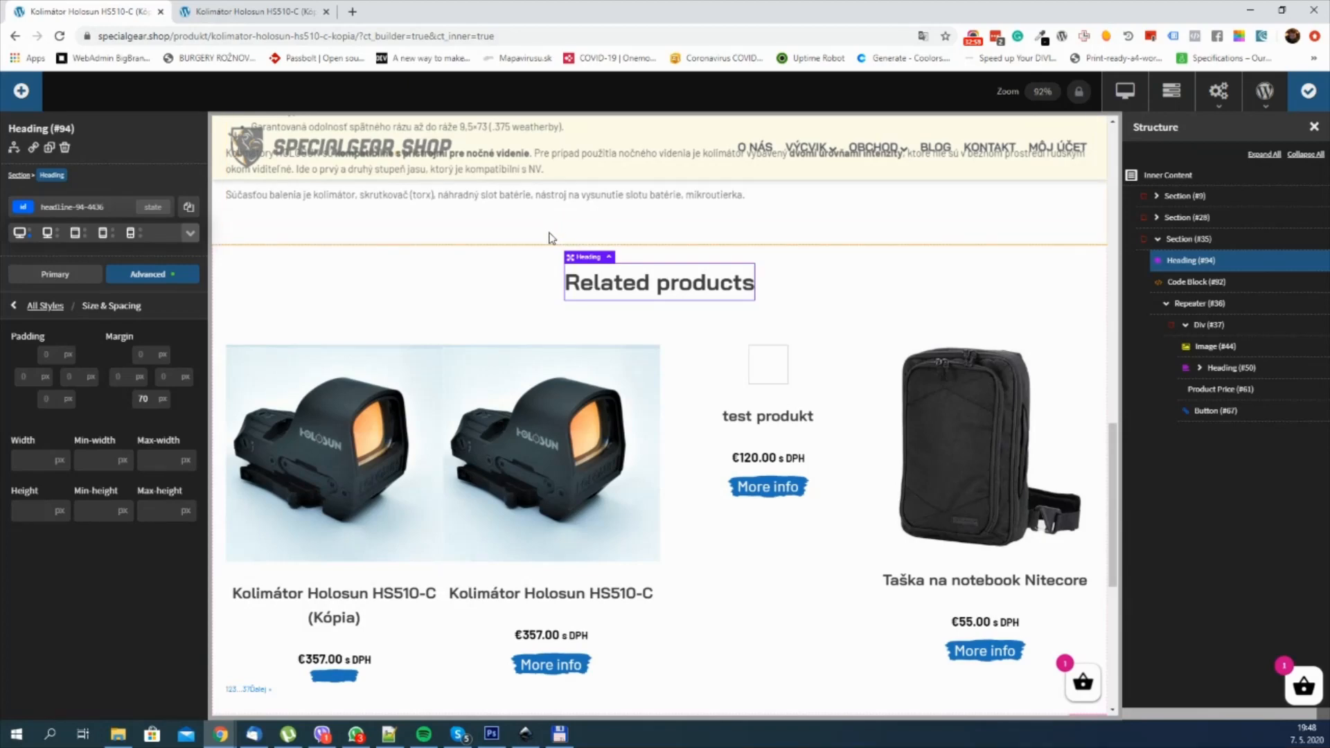
# Step: Reload the live product page and examine the custom related products grid down to the footer
pyautogui.click(186, 6)
pyautogui.click(60, 38)
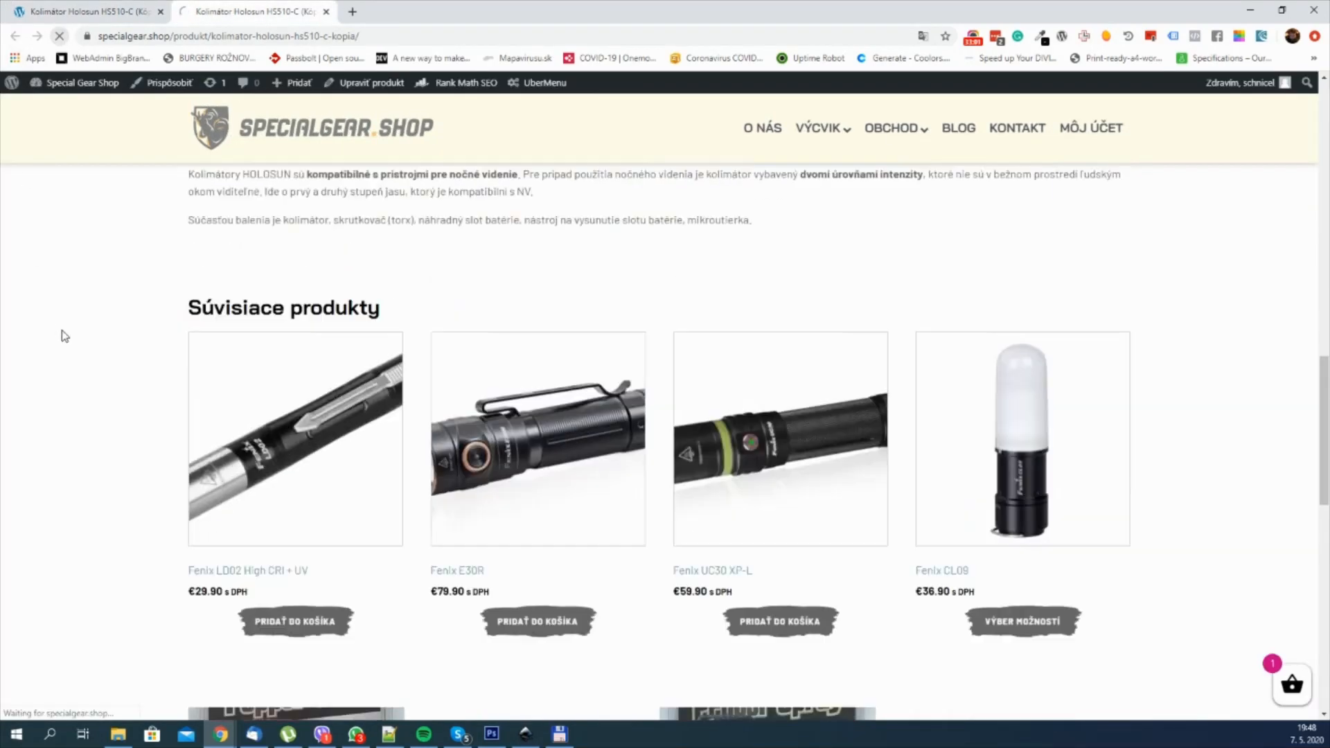
pyautogui.scroll(-1, 871, 407)
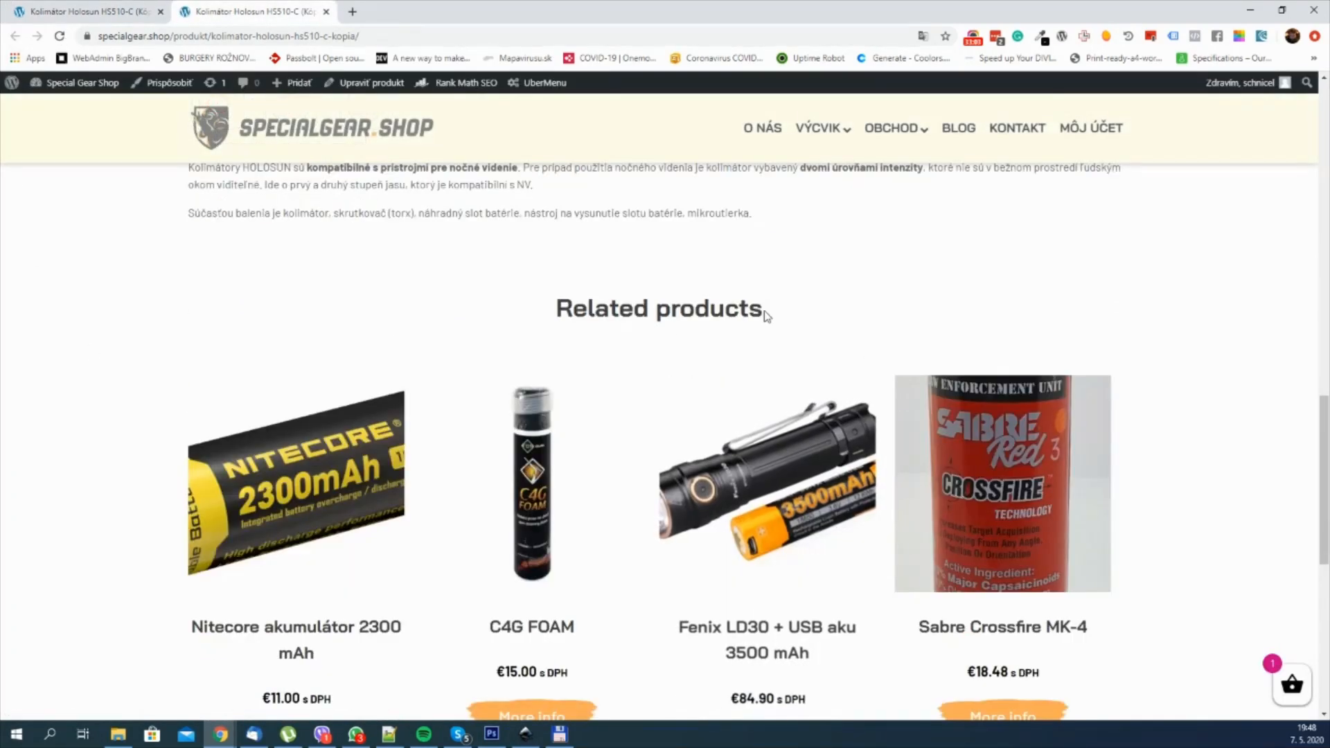
pyautogui.scroll(-4, 560, 312)
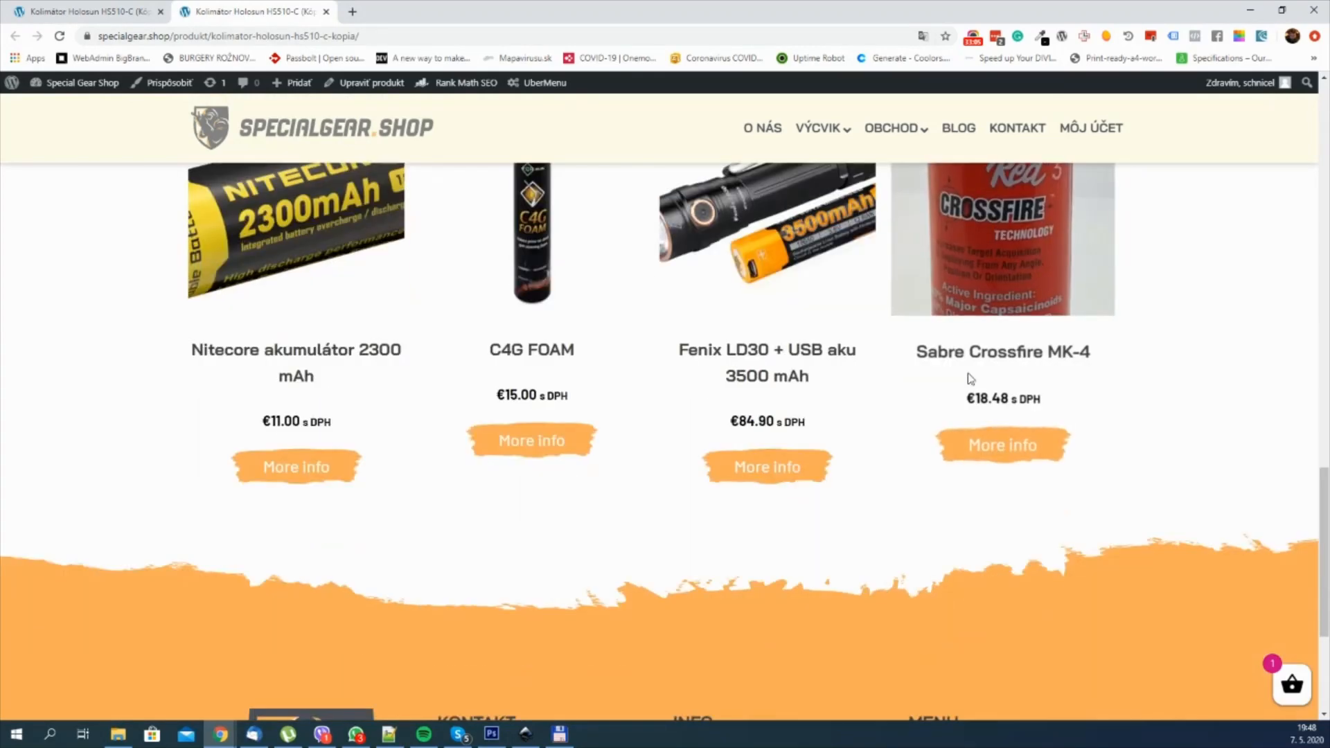
pyautogui.scroll(2, 701, 294)
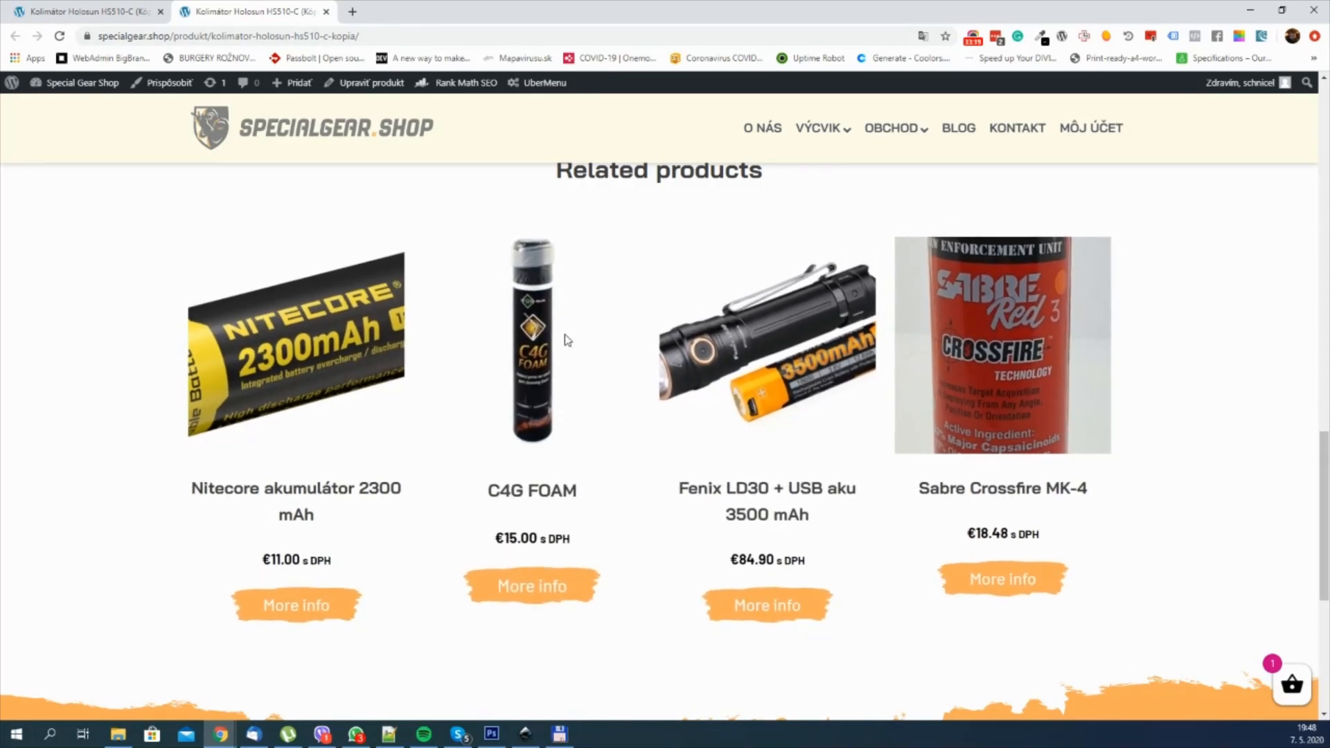
pyautogui.scroll(-1, 567, 340)
pyautogui.scroll(1, 665, 367)
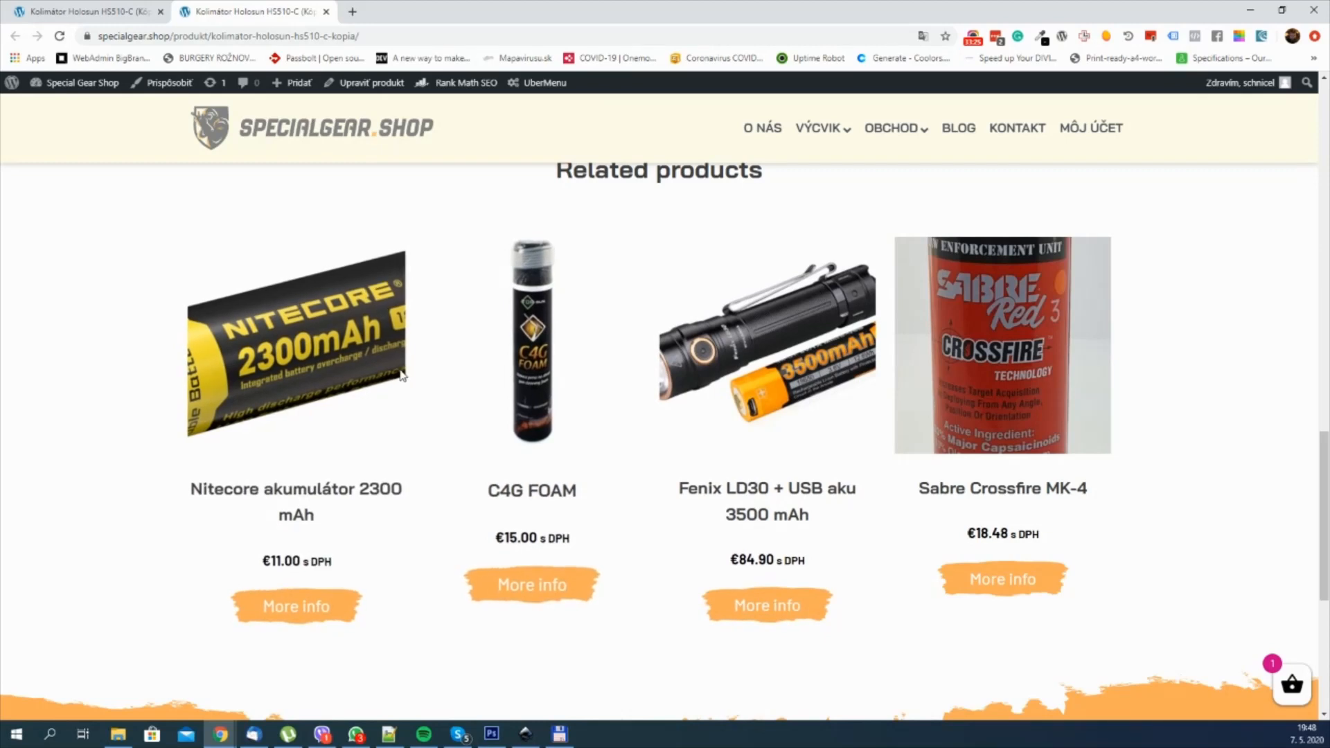
# Step: Check the "Related products" heading and the zoom effect on the product cards on the live page
pyautogui.scroll(2, 879, 360)
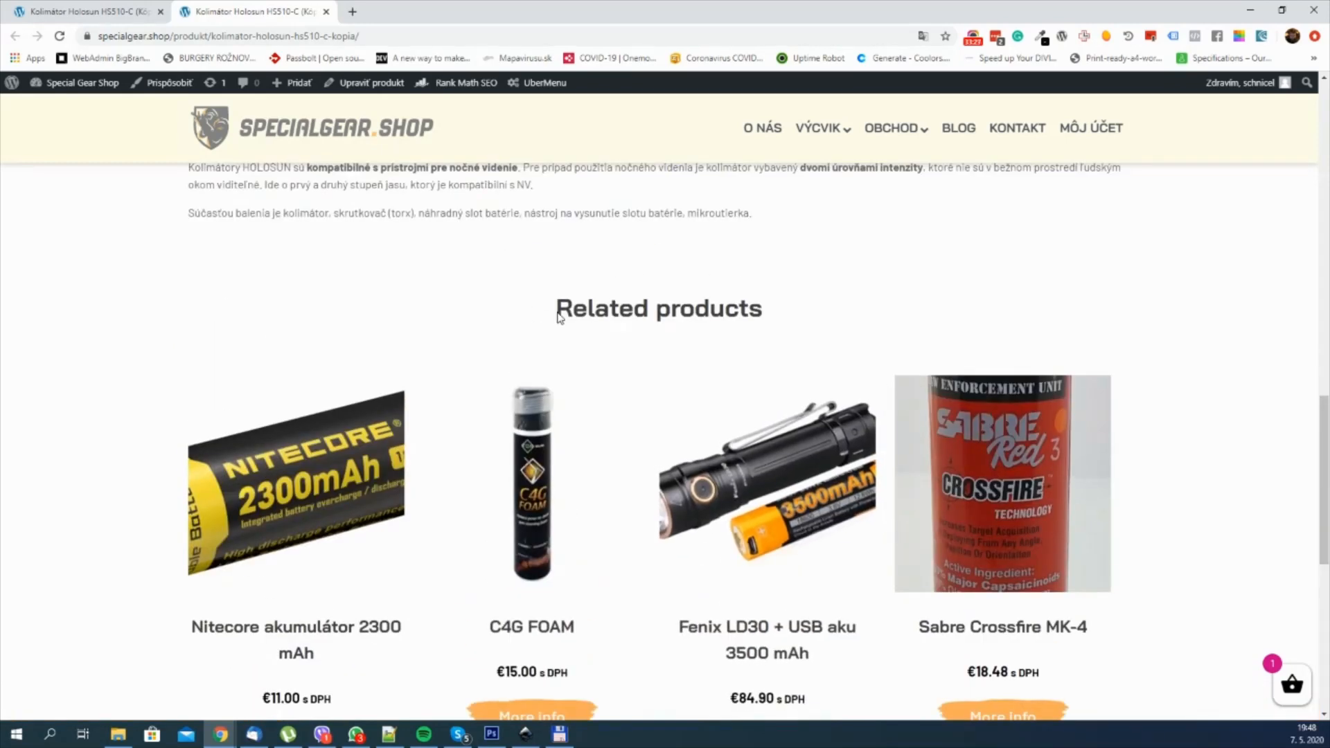
pyautogui.moveTo(675, 309); pyautogui.dragTo(857, 313)
pyautogui.click(877, 312)
pyautogui.scroll(-2, 906, 298)
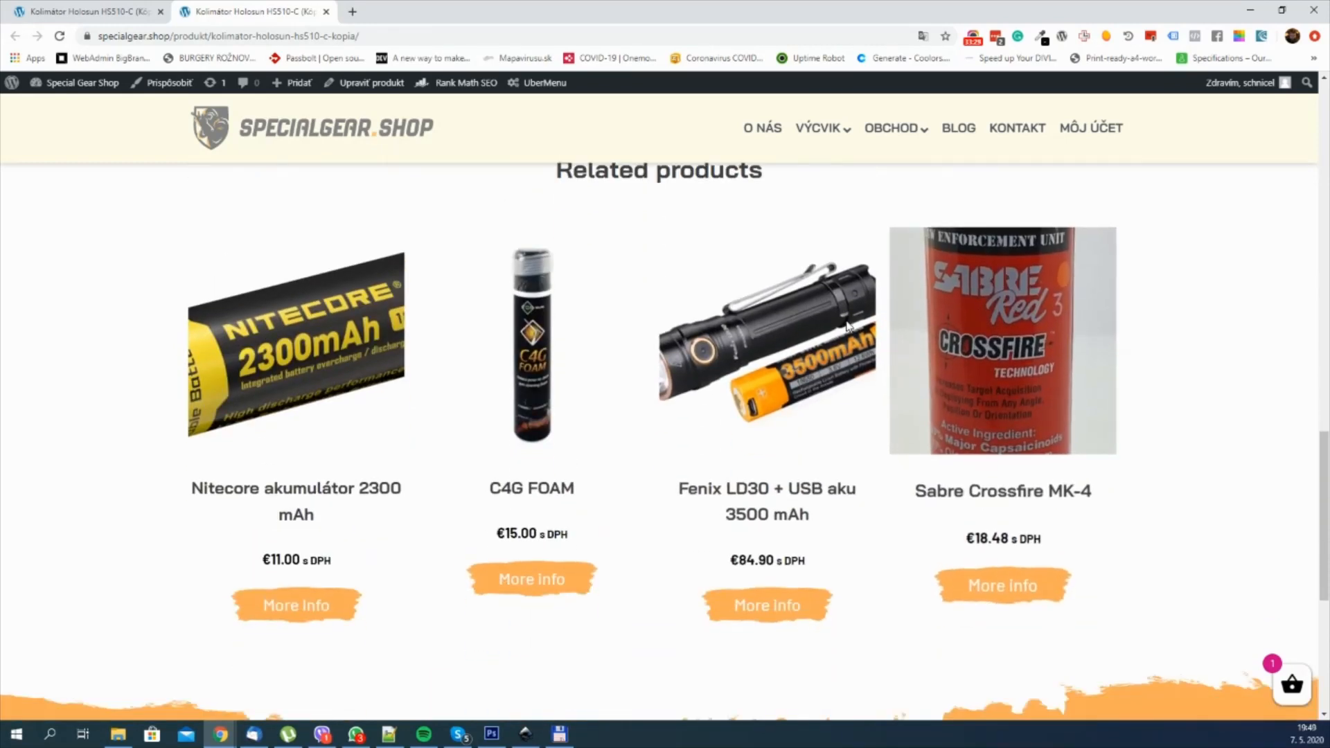
pyautogui.scroll(1, 361, 339)
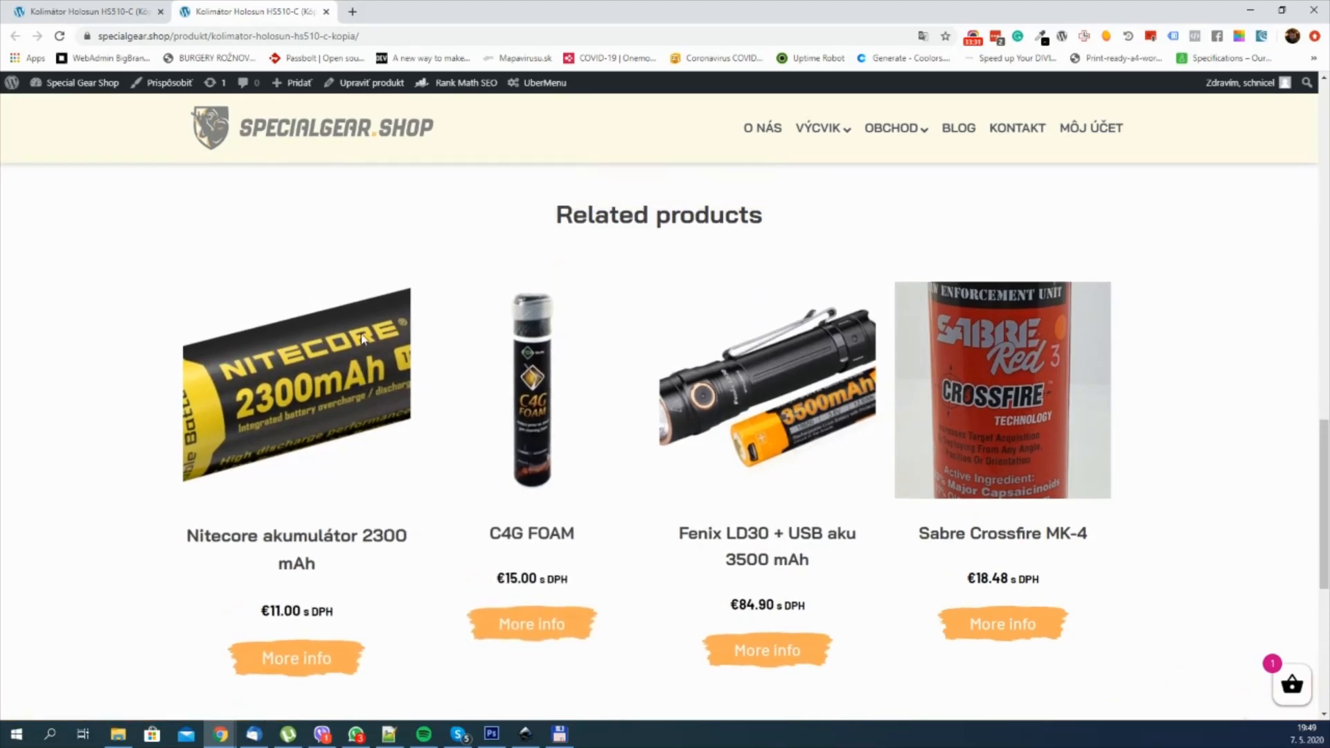
pyautogui.scroll(-1, 361, 339)
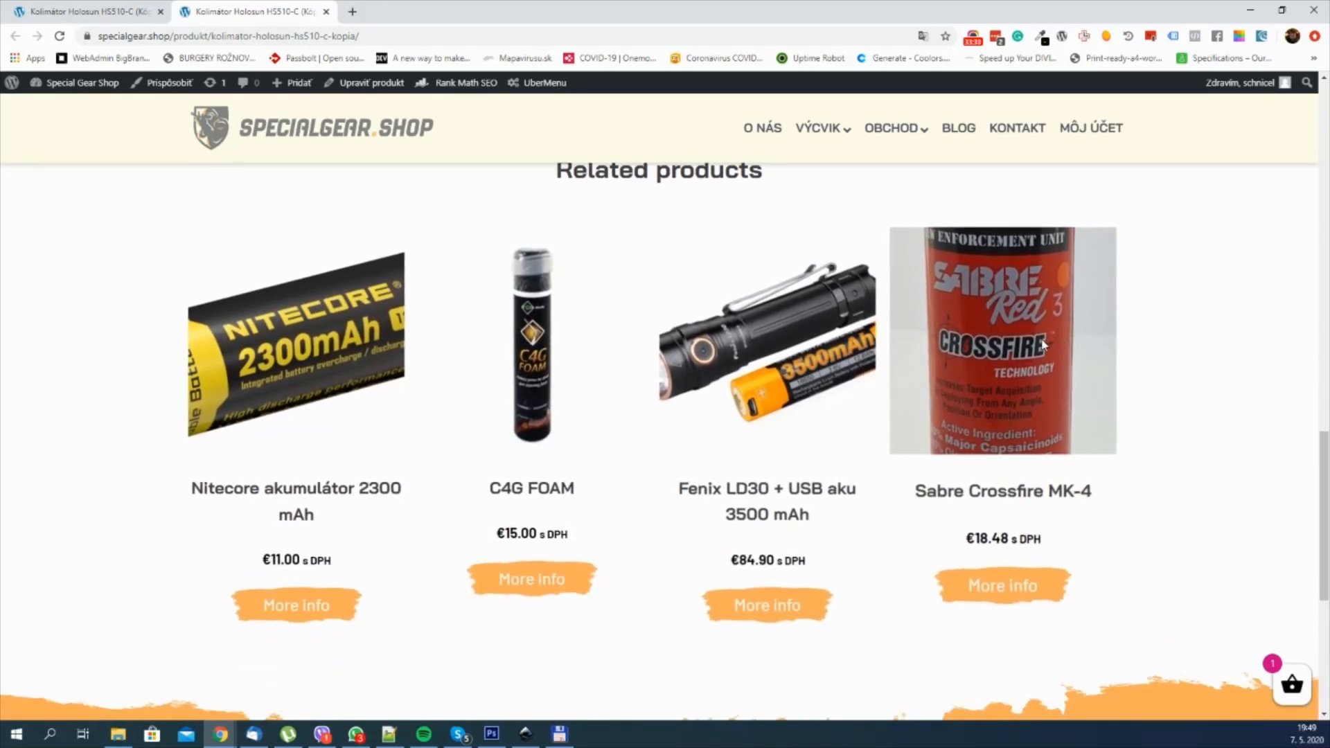
pyautogui.scroll(1, 1067, 348)
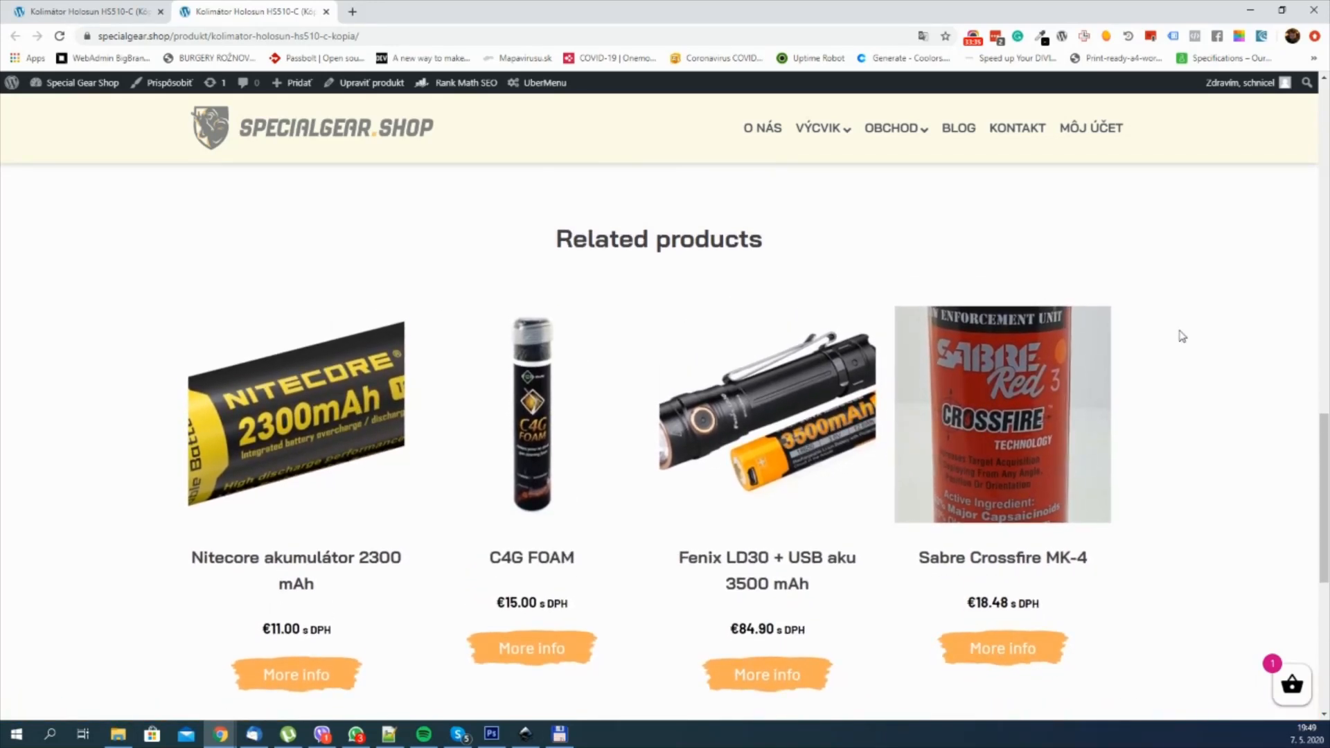
pyautogui.scroll(-1, 1181, 336)
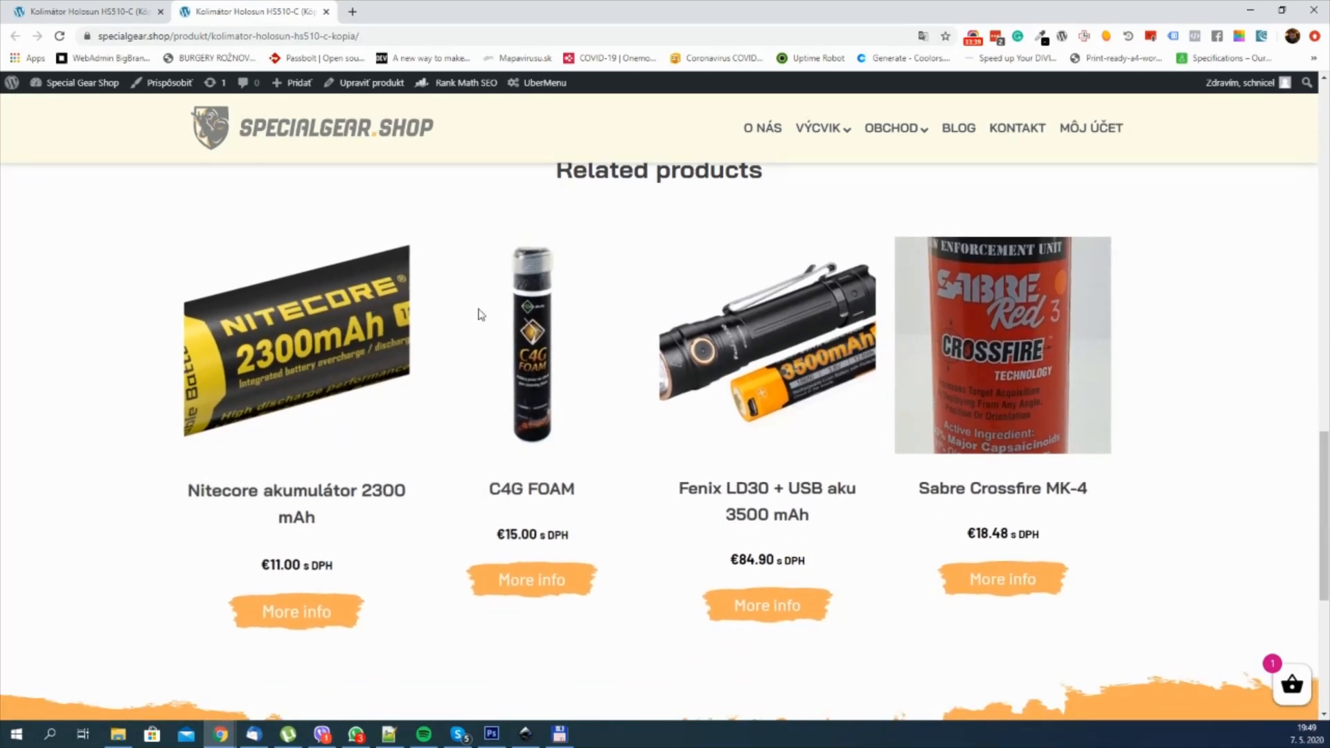
pyautogui.scroll(1, 1116, 369)
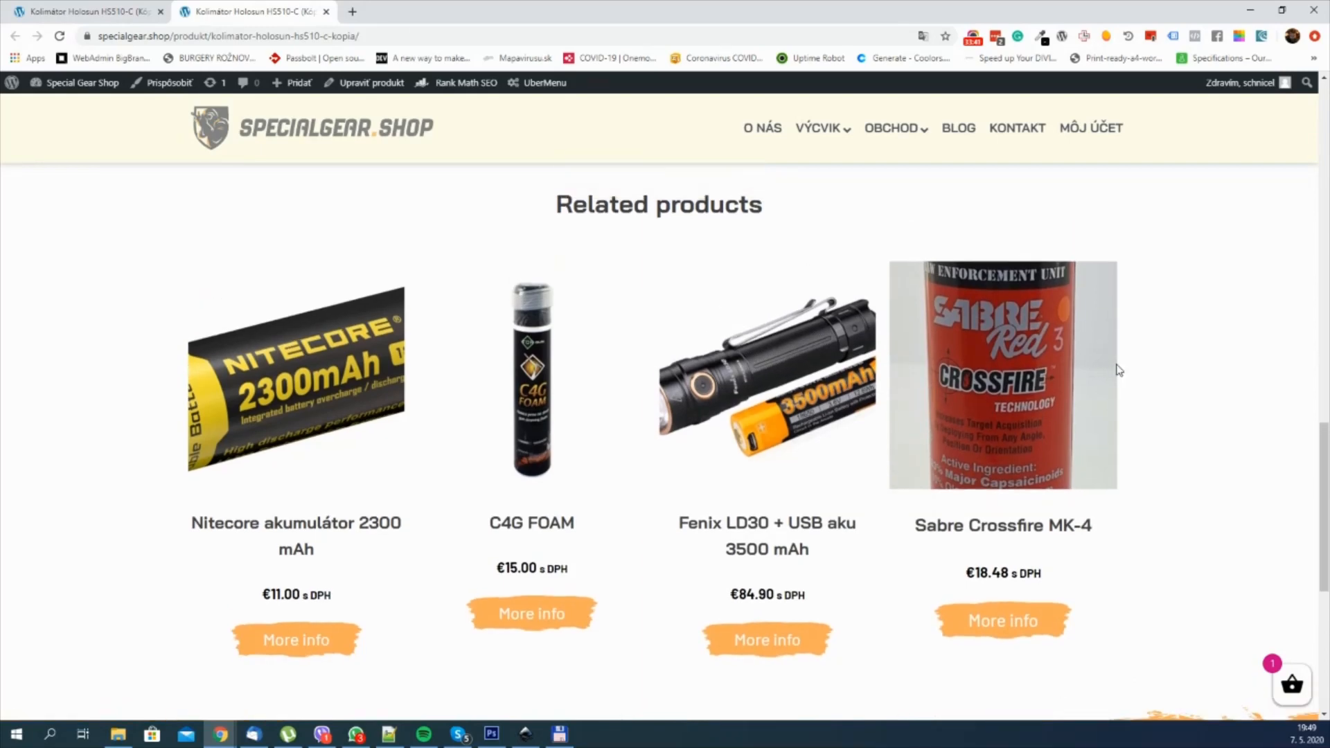
pyautogui.moveTo(547, 236); pyautogui.dragTo(780, 237)
pyautogui.click(840, 247)
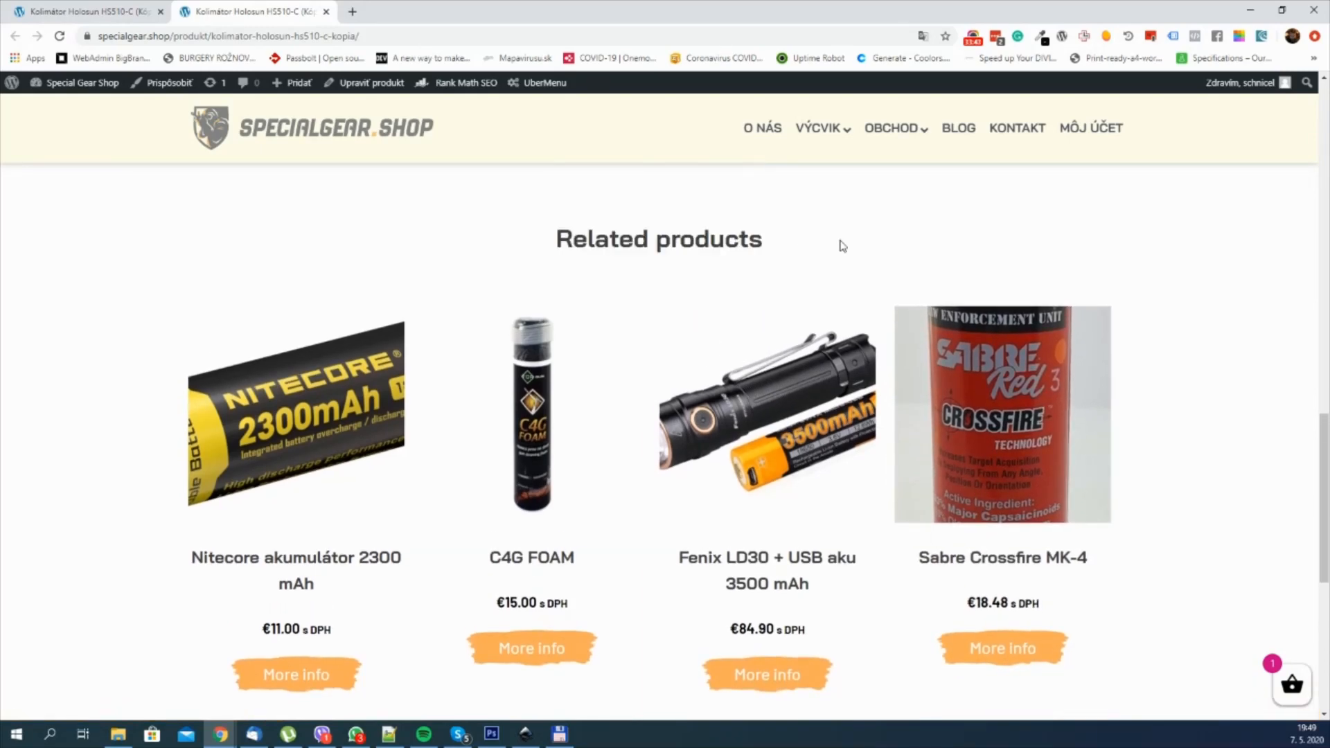
pyautogui.scroll(2, 840, 246)
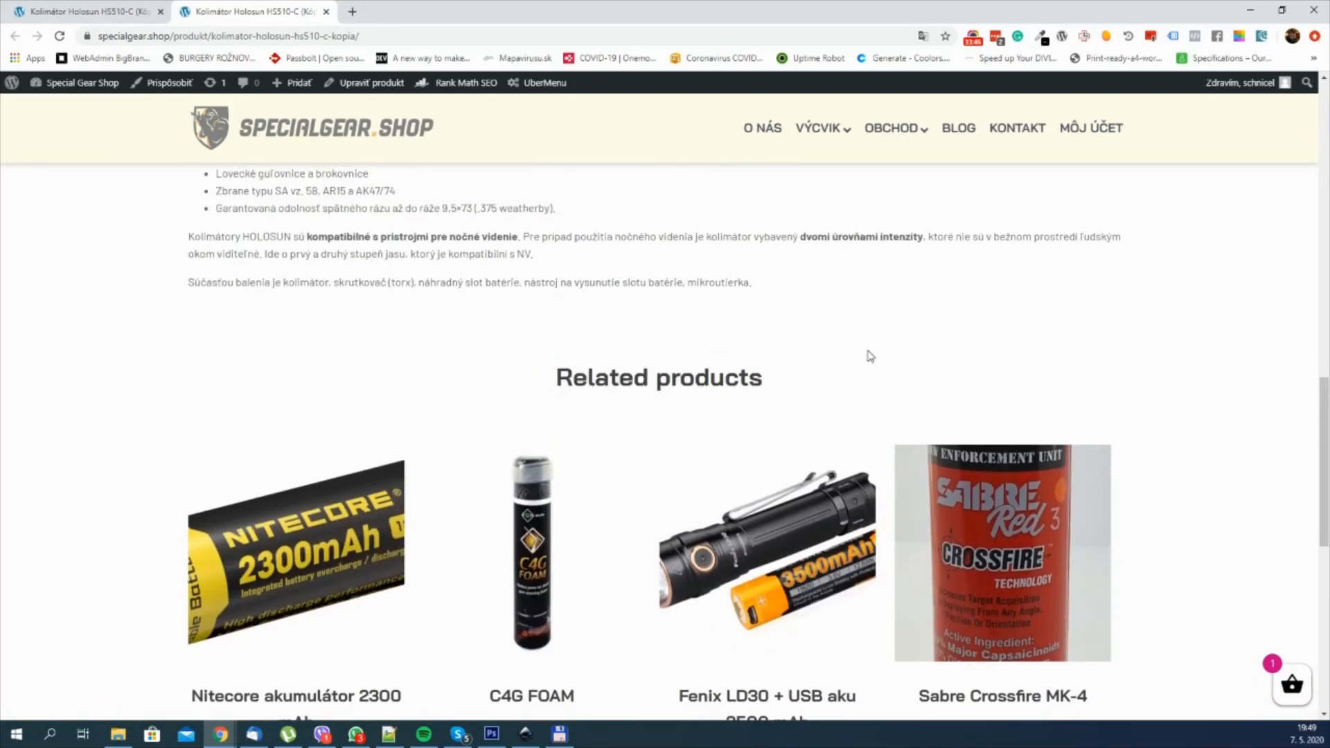
pyautogui.scroll(-3, 870, 357)
pyautogui.scroll(1, 646, 374)
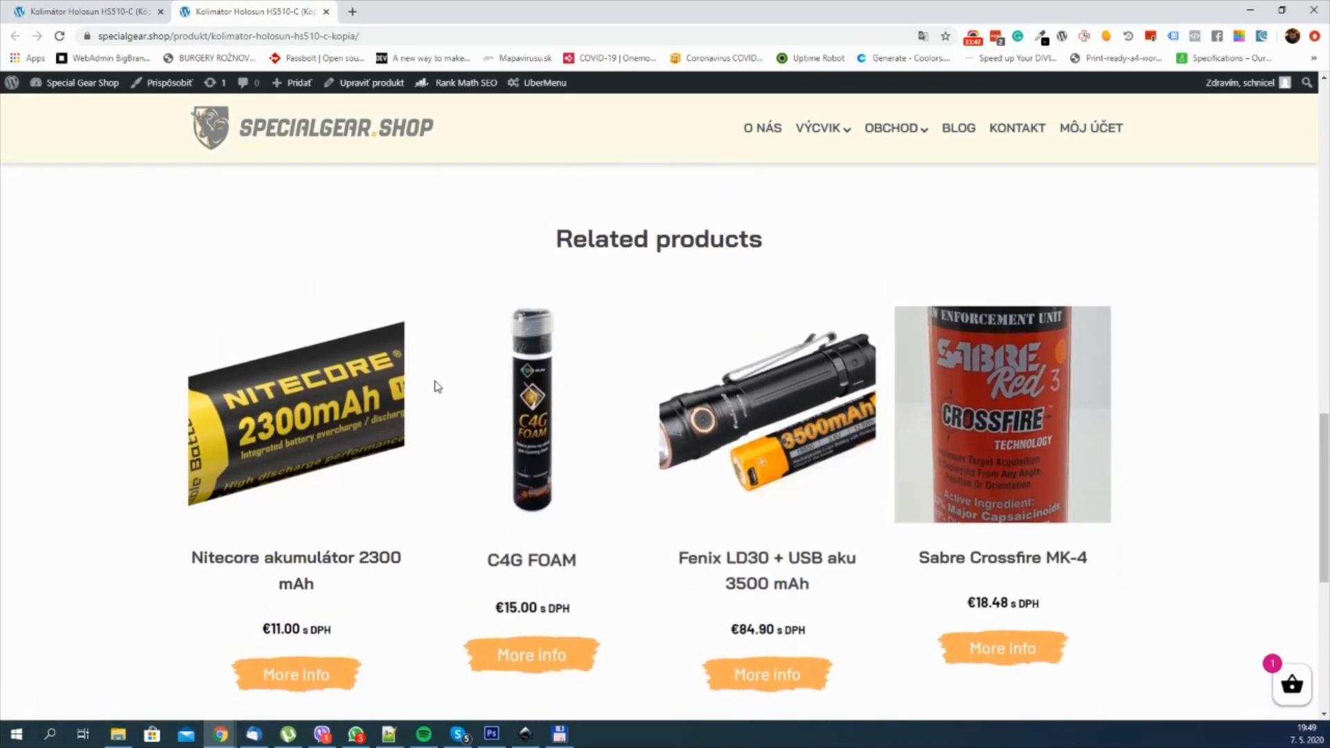
pyautogui.scroll(-1, 402, 385)
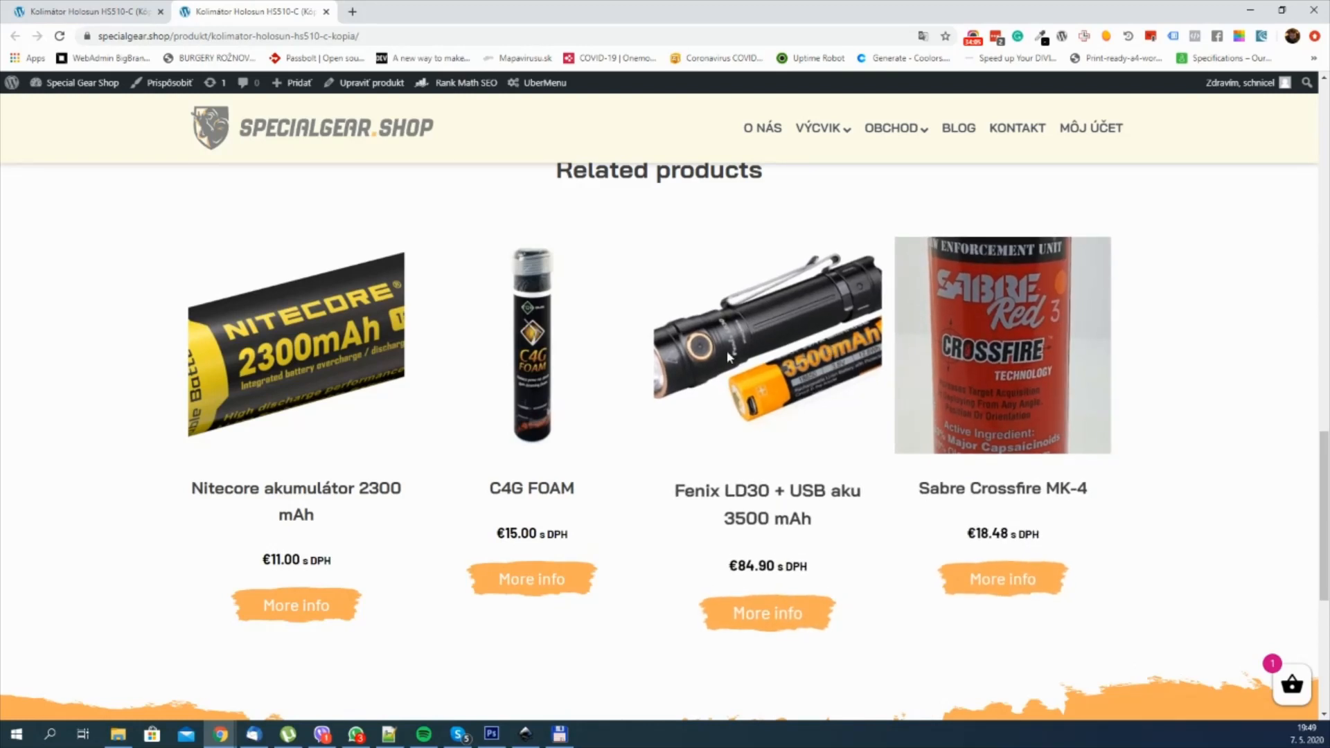
pyautogui.scroll(2, 693, 381)
pyautogui.scroll(-1, 678, 410)
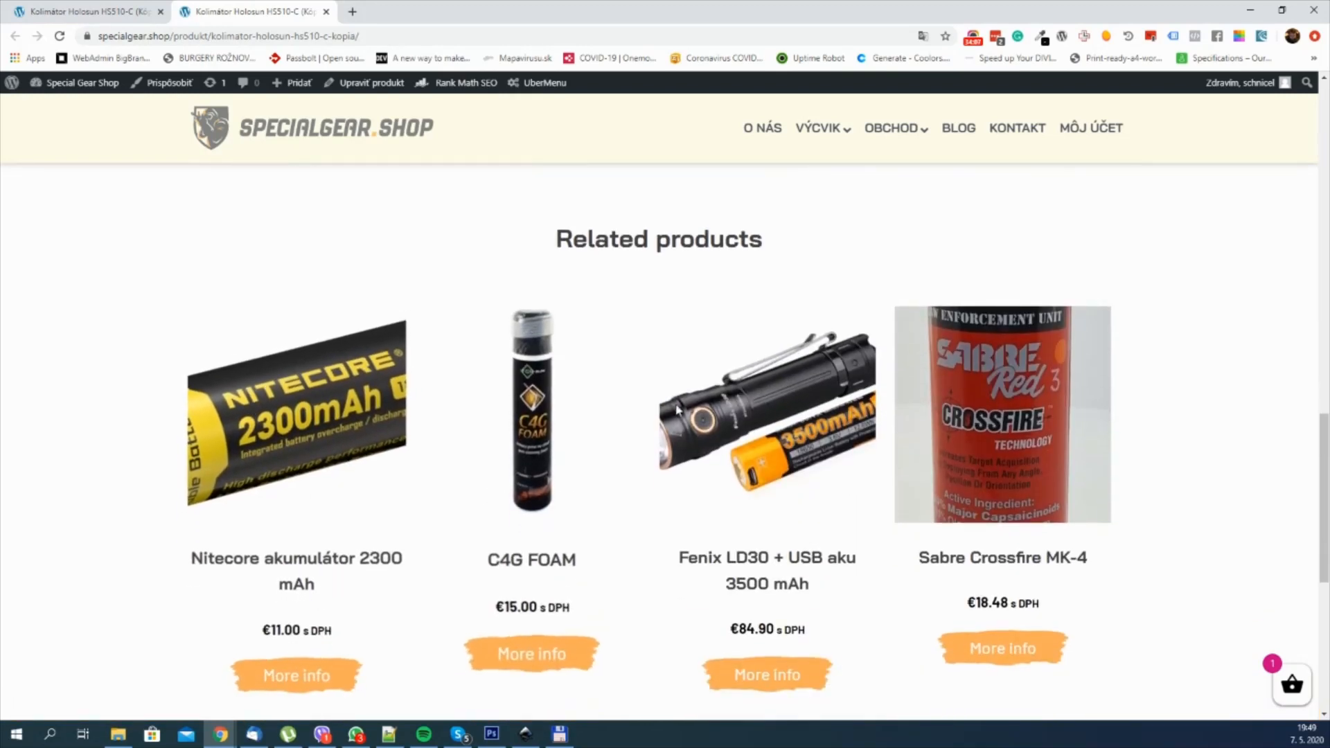
pyautogui.scroll(-2, 678, 410)
pyautogui.scroll(1, 839, 360)
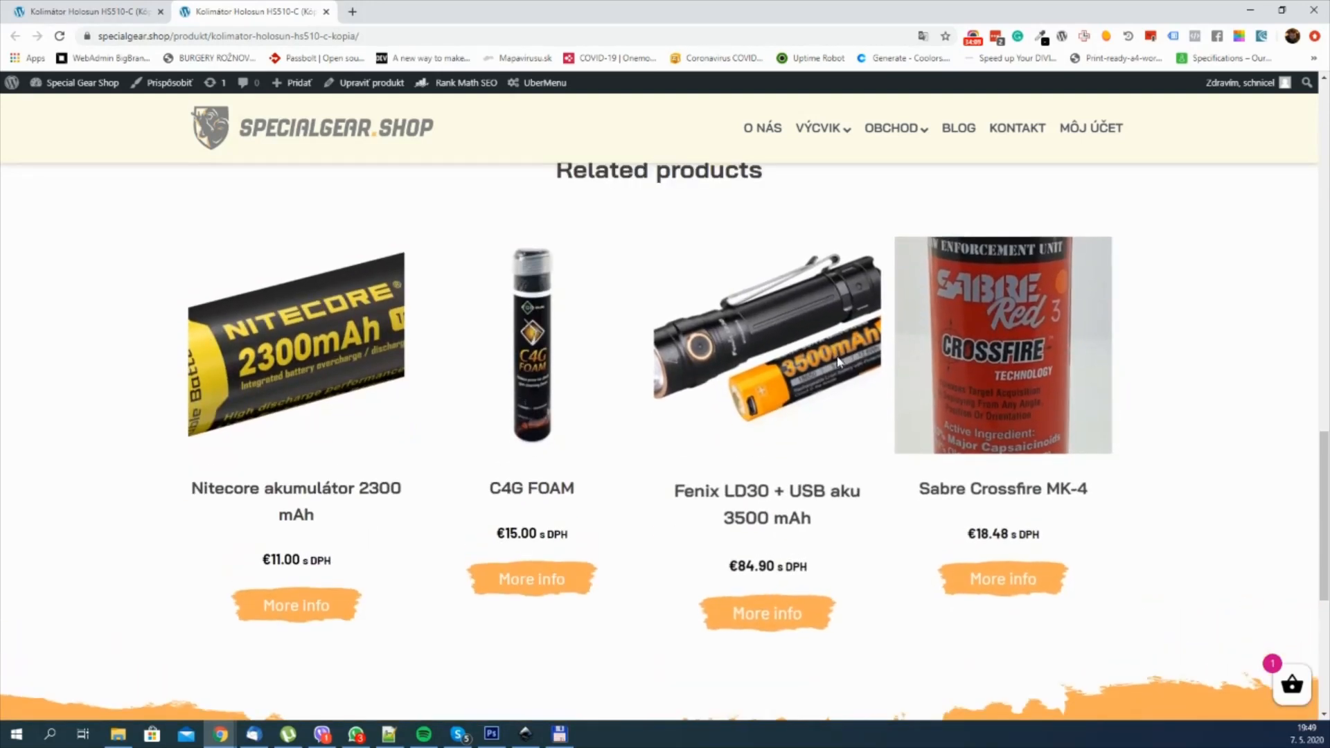